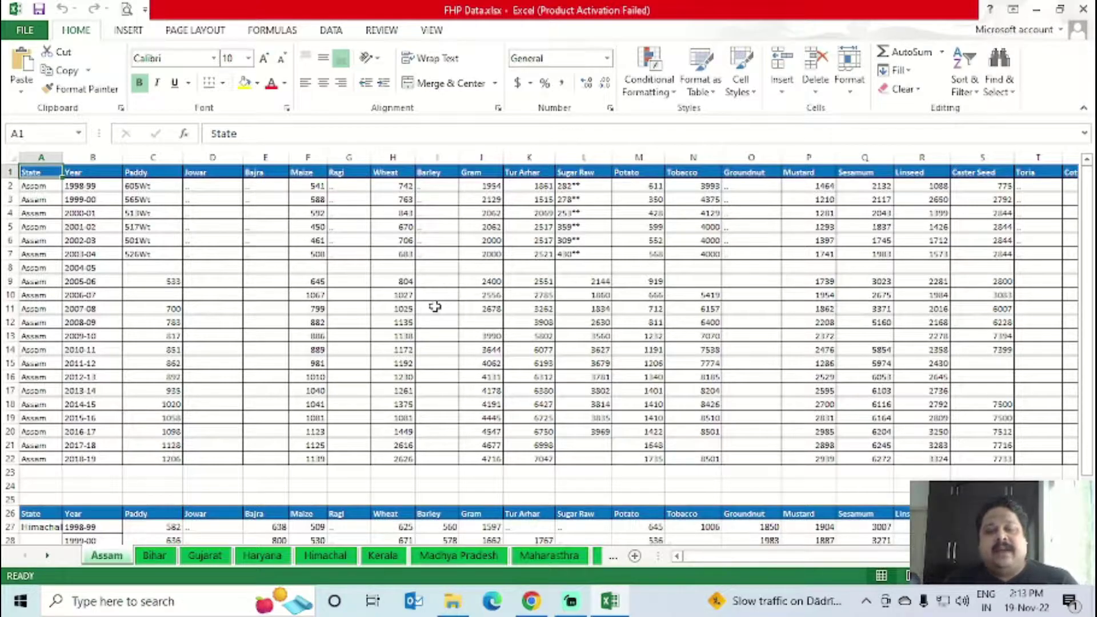
- Look through the state sheets from Assam to West Bengal to compare how their crop data is laid out
{"action": "key", "text": "ctrl+Page_Down"}
{"action": "key", "text": "ctrl+Page_Down"}
{"action": "key", "text": "ctrl+Page_Down"}
{"action": "key", "text": "ctrl+Page_Down"}
{"action": "key", "text": "ctrl+Page_Down"}
{"action": "key", "text": "ctrl+Page_Down"}
{"action": "key", "text": "ctrl+Page_Down"}
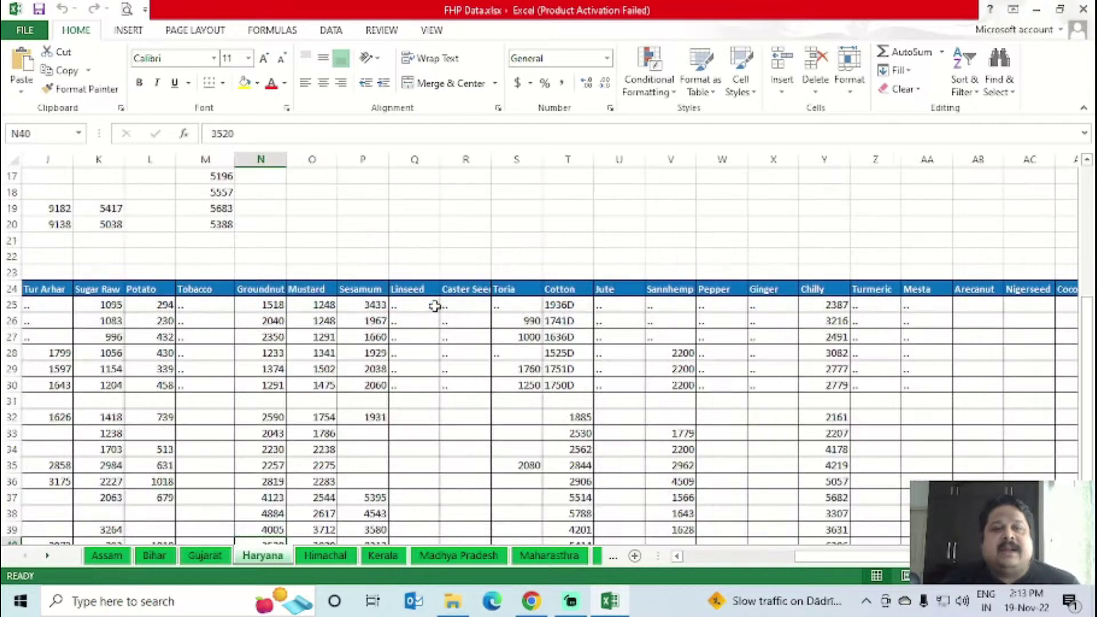
{"action": "key", "text": "ctrl+Page_Down"}
{"action": "key", "text": "ctrl+Page_Down"}
{"action": "key", "text": "ctrl+Page_Down"}
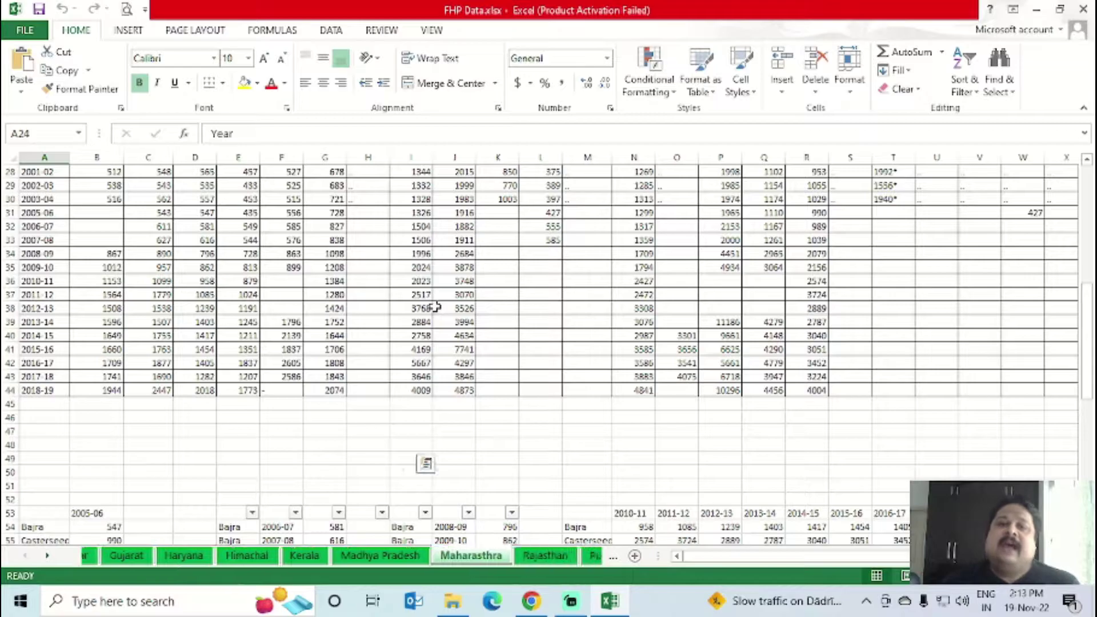
{"action": "key", "text": "ctrl+Page_Down"}
{"action": "key", "text": "ctrl+Page_Down"}
{"action": "key", "text": "ctrl+Page_Down"}
{"action": "key", "text": "ctrl+Page_Down"}
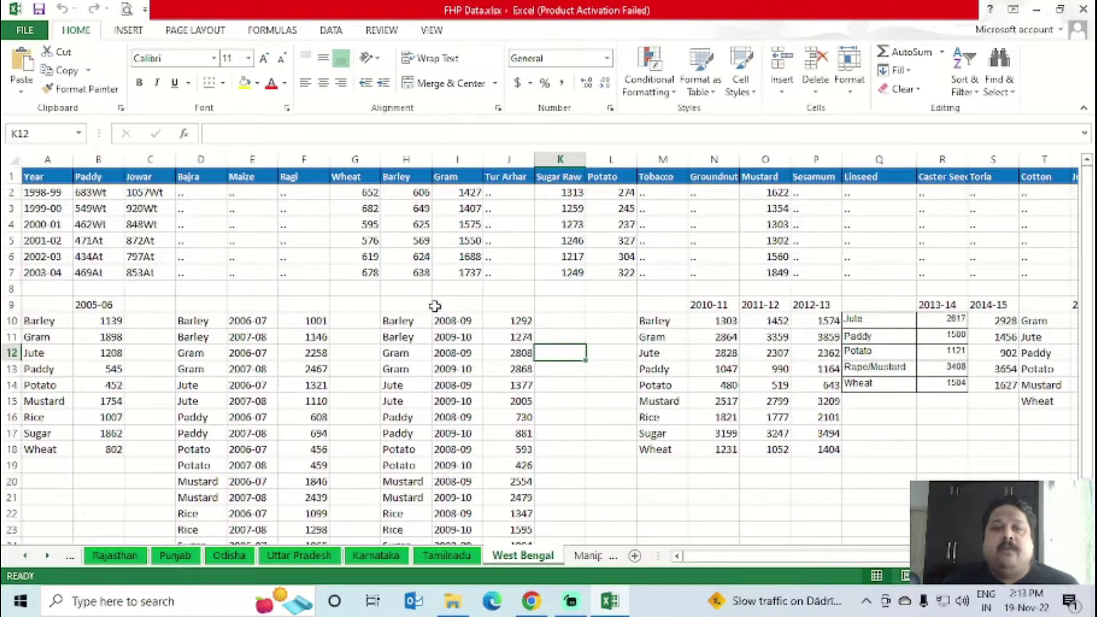
- Go back to the Tamilnadu sheet and examine its year-by-crop layout, checking the first columns from Year onward
{"action": "key", "text": "ctrl+Page_Up"}
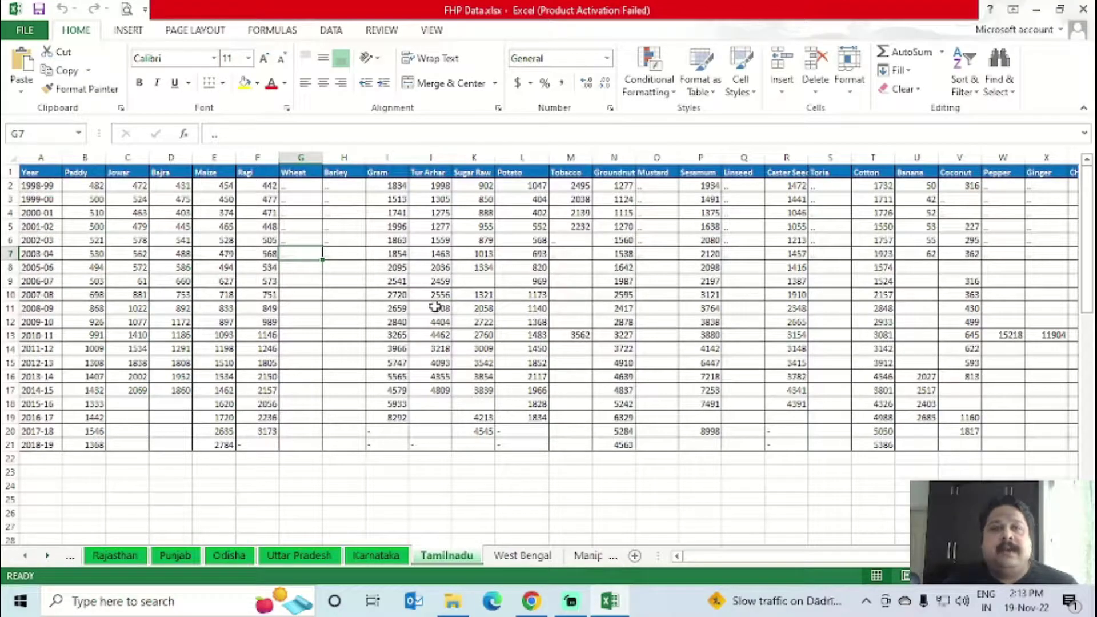
{"action": "key", "text": "Home"}
{"action": "key", "text": "ctrl+Up"}
{"action": "key", "text": "ctrl+shift+Down"}
{"action": "key", "text": "Right"}
{"action": "key", "text": "ctrl+shift+Down"}
{"action": "key", "text": "Right"}
{"action": "key", "text": "ctrl+shift+Down"}
{"action": "key", "text": "Right"}
{"action": "key", "text": "ctrl+shift+Down"}
{"action": "key", "text": "Right"}
{"action": "key", "text": "ctrl+shift+Down"}
{"action": "key", "text": "Right"}
{"action": "key", "text": "ctrl+shift+Down"}
{"action": "key", "text": "Left"}
{"action": "key", "text": "Left"}
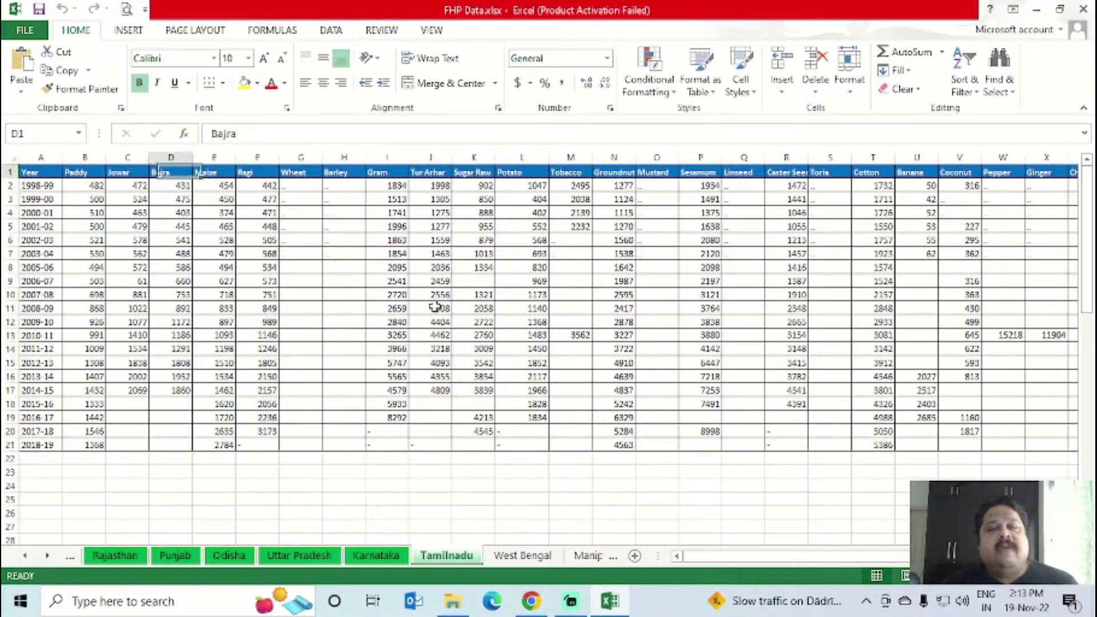
{"action": "key", "text": "Left"}
- On the West Bengal sheet, insert 17 blank rows at row 9, above the 2005-06 crop data
{"action": "key", "text": "ctrl+Page_Down"}
{"action": "key", "text": "ctrl+Left"}
{"action": "key", "text": "ctrl+Left"}
{"action": "key", "text": "ctrl+Left"}
{"action": "key", "text": "ctrl+Left"}
{"action": "key", "text": "ctrl+Left"}
{"action": "key", "text": "ctrl+Left"}
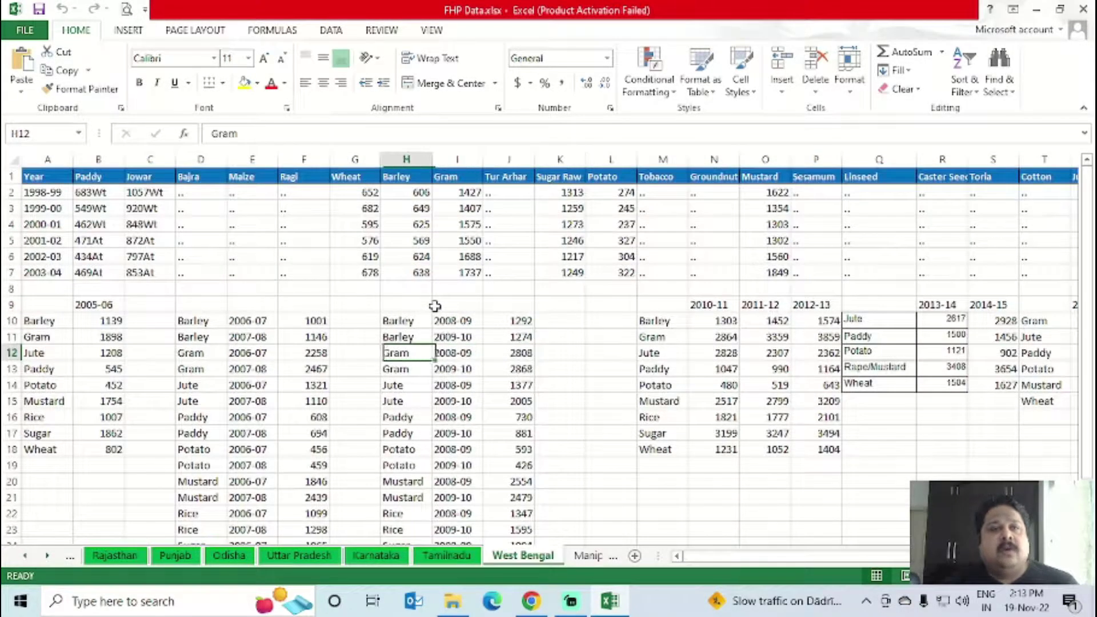
{"action": "key", "text": "ctrl+Up"}
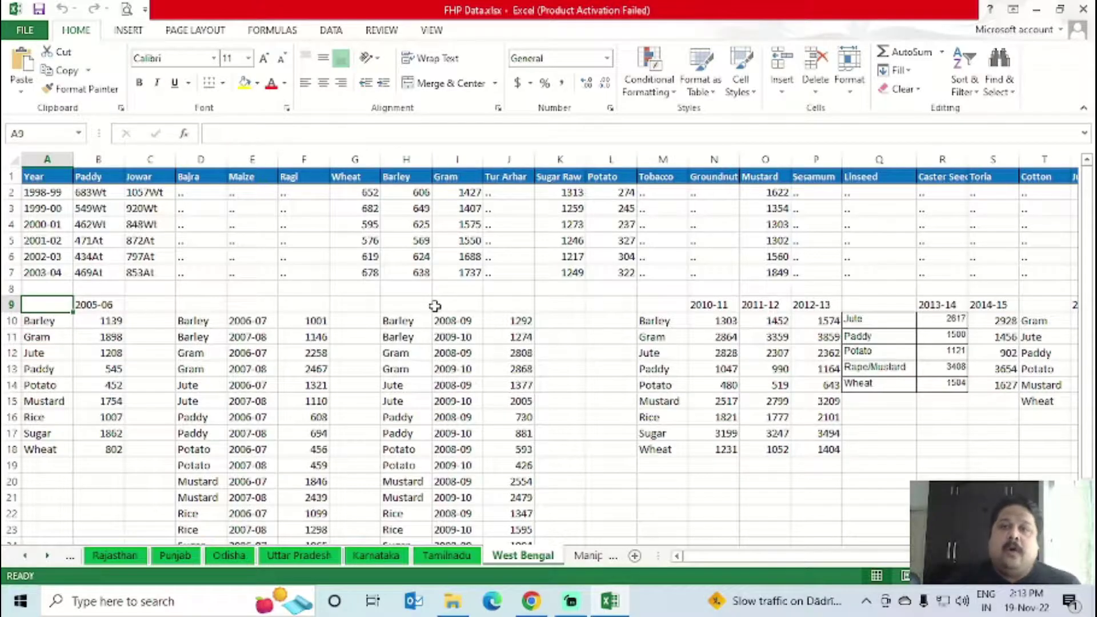
{"action": "key", "text": "shift+space"}
{"action": "key", "text": "ctrl+shift+plus"}
{"action": "key", "text": "ctrl+shift+plus"}
{"action": "key", "text": "ctrl+shift+plus"}
{"action": "key", "text": "ctrl+shift+plus"}
{"action": "key", "text": "ctrl+shift+plus"}
{"action": "key", "text": "ctrl+shift+plus"}
{"action": "key", "text": "ctrl+shift+plus"}
{"action": "key", "text": "ctrl+shift+plus"}
{"action": "key", "text": "ctrl+shift+plus"}
{"action": "key", "text": "ctrl+shift+plus"}
{"action": "key", "text": "ctrl+shift+plus"}
{"action": "key", "text": "ctrl+shift+plus"}
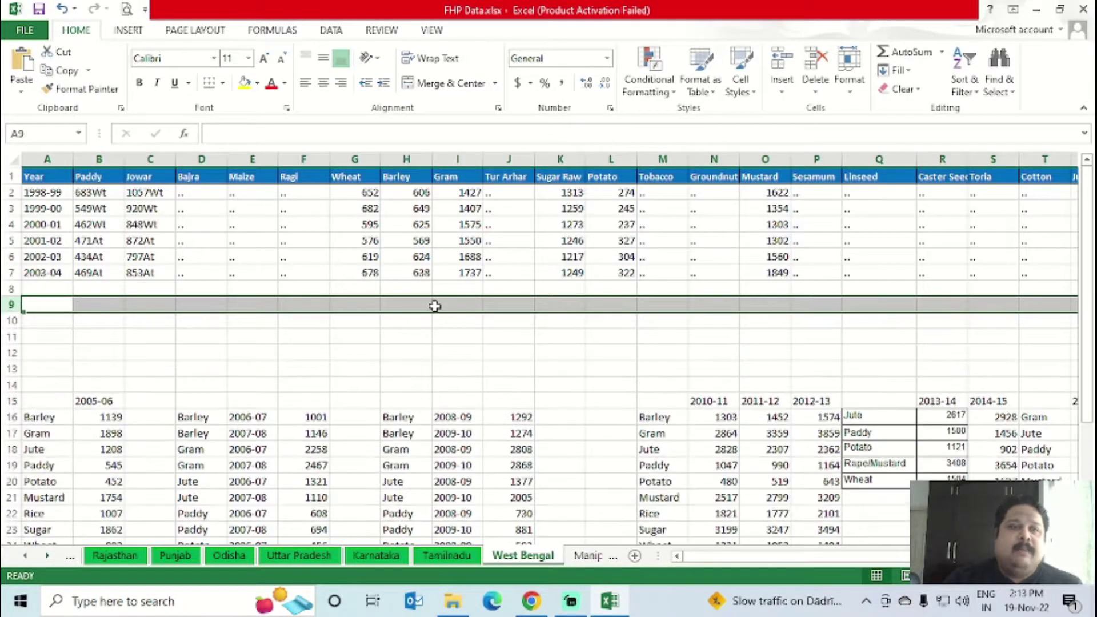
{"action": "key", "text": "ctrl+shift+plus"}
{"action": "key", "text": "ctrl+shift+plus"}
{"action": "key", "text": "ctrl+shift+plus"}
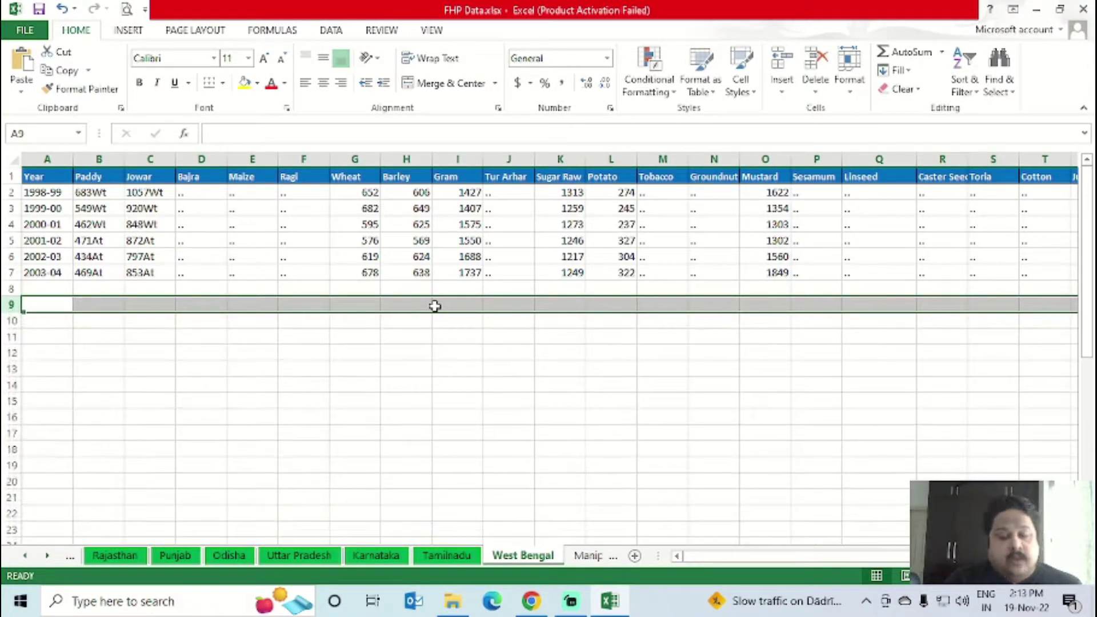
- Copy the 2005-06 crop list with its header row, range A26:B35
{"action": "scroll", "coordinate": [147, 344], "scroll_direction": "down", "scroll_amount": 6}
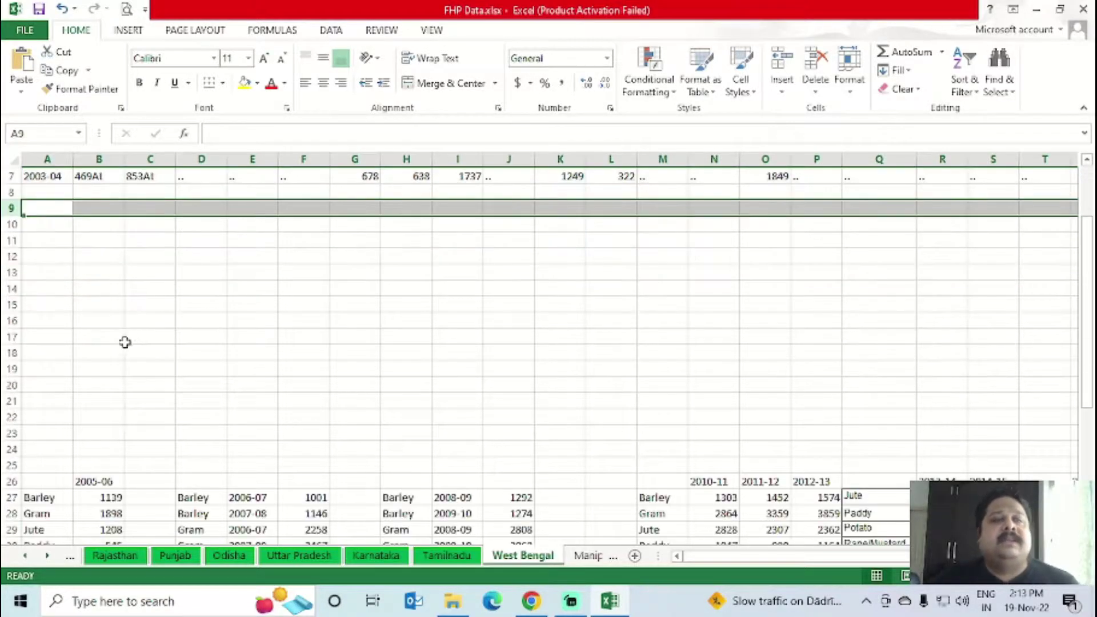
{"action": "left_click", "coordinate": [51, 287]}
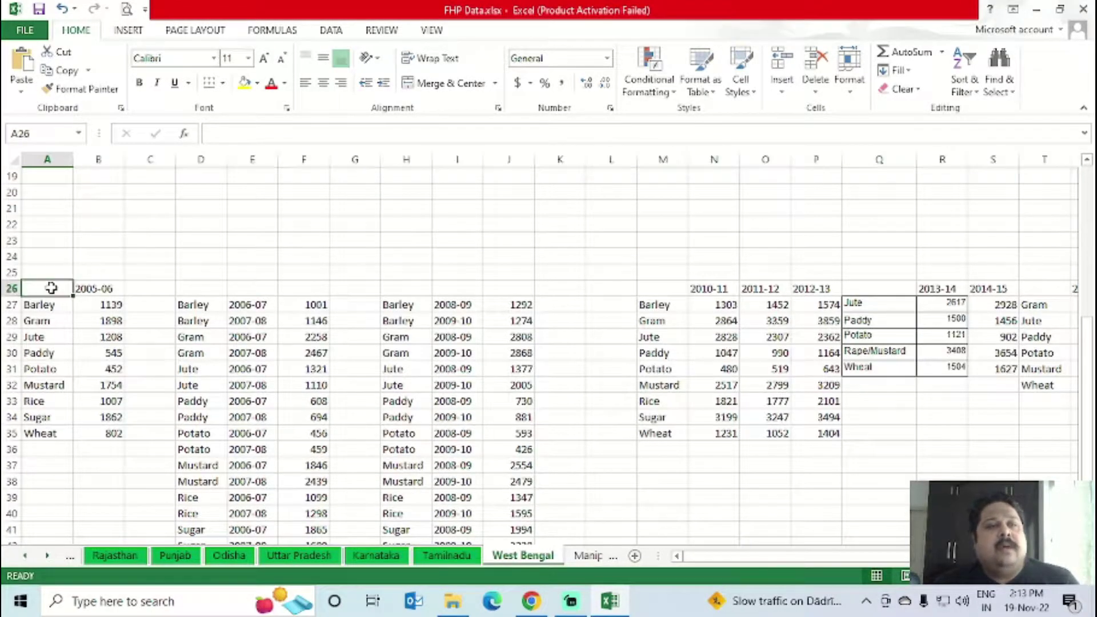
{"action": "key", "text": "shift+Right"}
{"action": "key", "text": "shift+Down"}
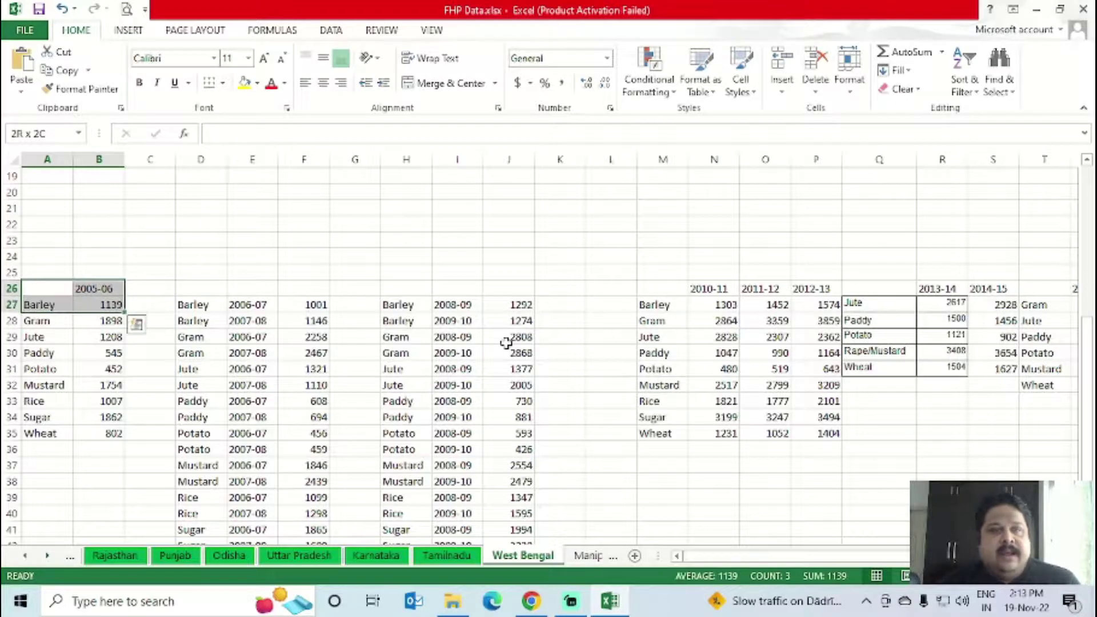
{"action": "key", "text": "ctrl+shift+Down"}
{"action": "key", "text": "ctrl+c"}
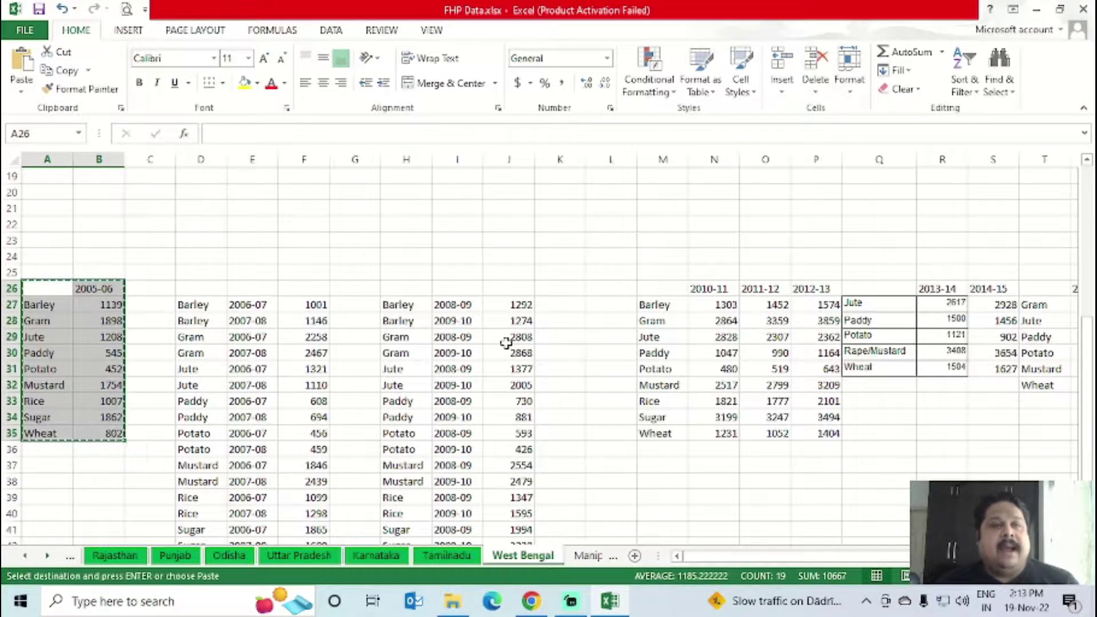
- Paste the copied 2005-06 data transposed at cell A9, using Paste Special with Transpose
{"action": "key", "text": "ctrl+Up"}
{"action": "key", "text": "Down"}
{"action": "key", "text": "Down"}
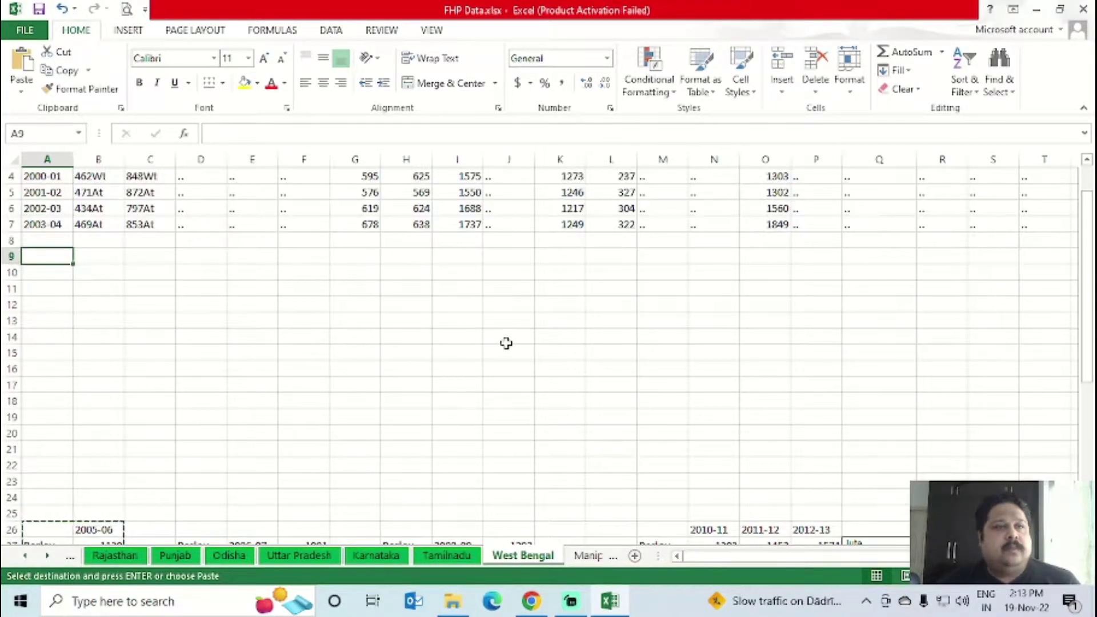
{"action": "key", "text": "Down"}
{"action": "key", "text": "shift+F10"}
{"action": "key", "text": "Down"}
{"action": "key", "text": "Down"}
{"action": "key", "text": "Down"}
{"action": "key", "text": "Down"}
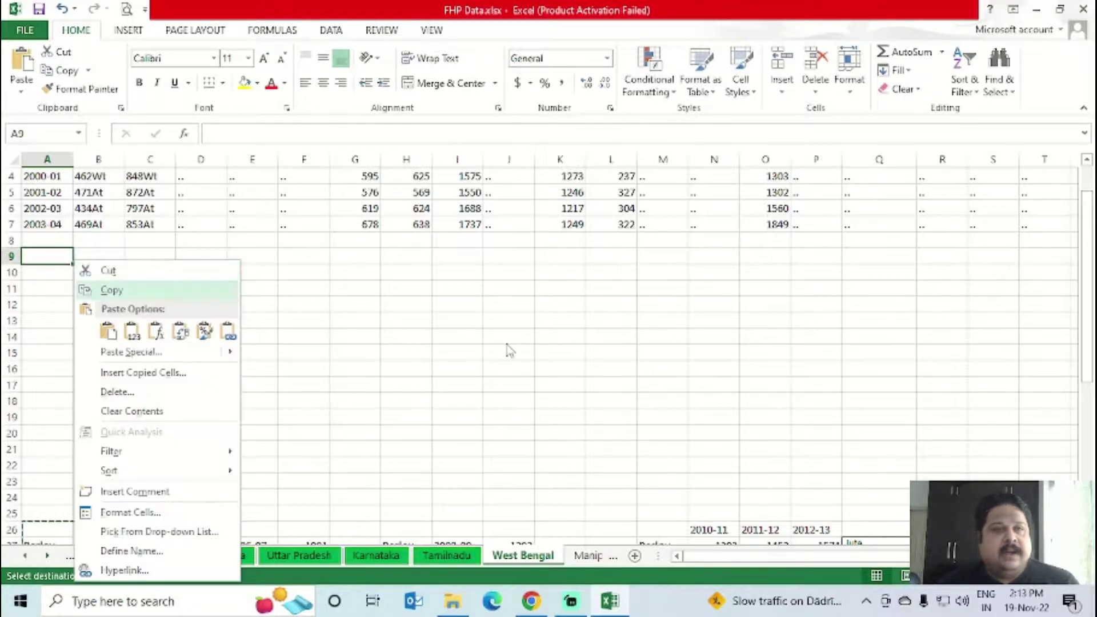
{"action": "key", "text": "Up"}
{"action": "key", "text": "Return"}
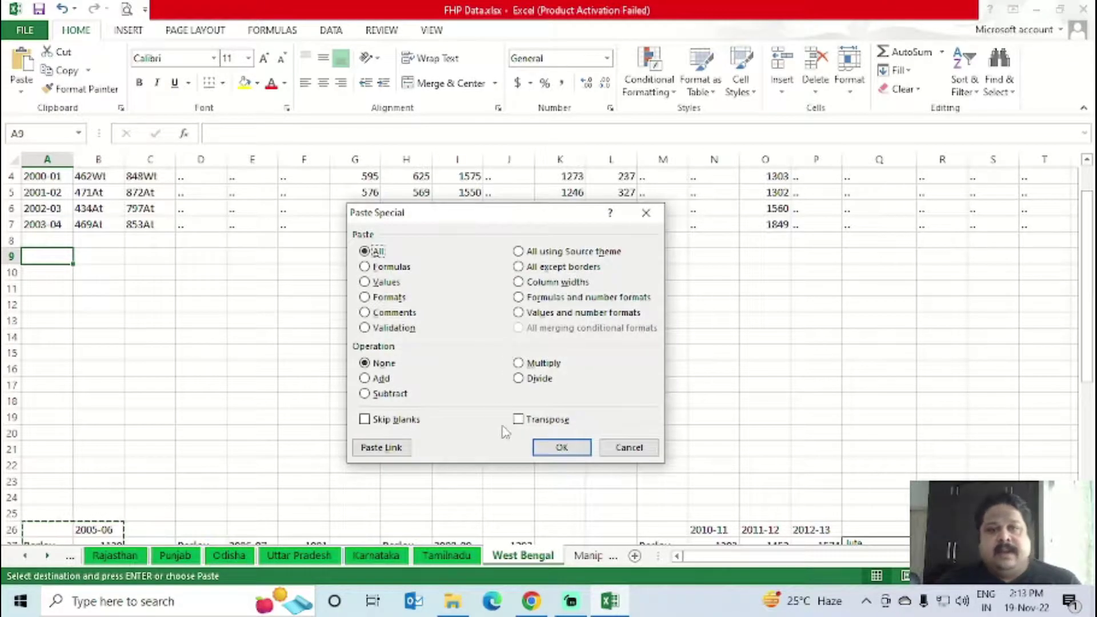
{"action": "left_click", "coordinate": [563, 448]}
{"action": "left_click", "coordinate": [201, 306]}
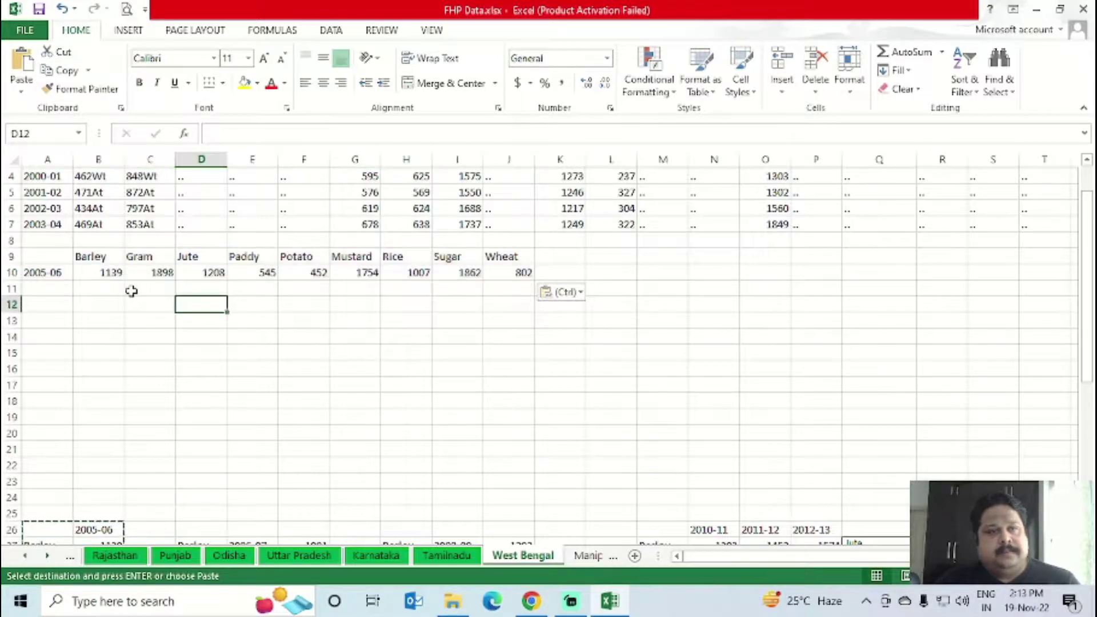
- Turn on filters for the 2006-07 to 2009-10 crop lists, range D26:J45 with row 26 as header
{"action": "scroll", "coordinate": [96, 293], "scroll_direction": "down", "scroll_amount": 5}
{"action": "left_click", "coordinate": [201, 304]}
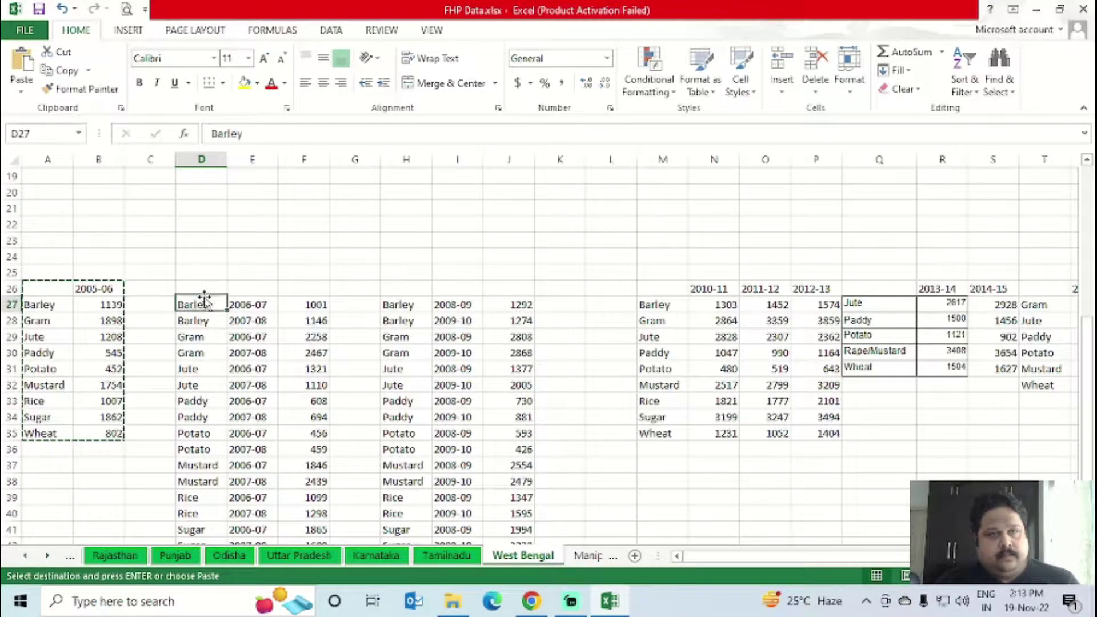
{"action": "key", "text": "Up"}
{"action": "key", "text": "shift+Right"}
{"action": "key", "text": "shift+Right"}
{"action": "key", "text": "shift+Right"}
{"action": "key", "text": "shift+Right"}
{"action": "key", "text": "shift+Right"}
{"action": "key", "text": "shift+Right"}
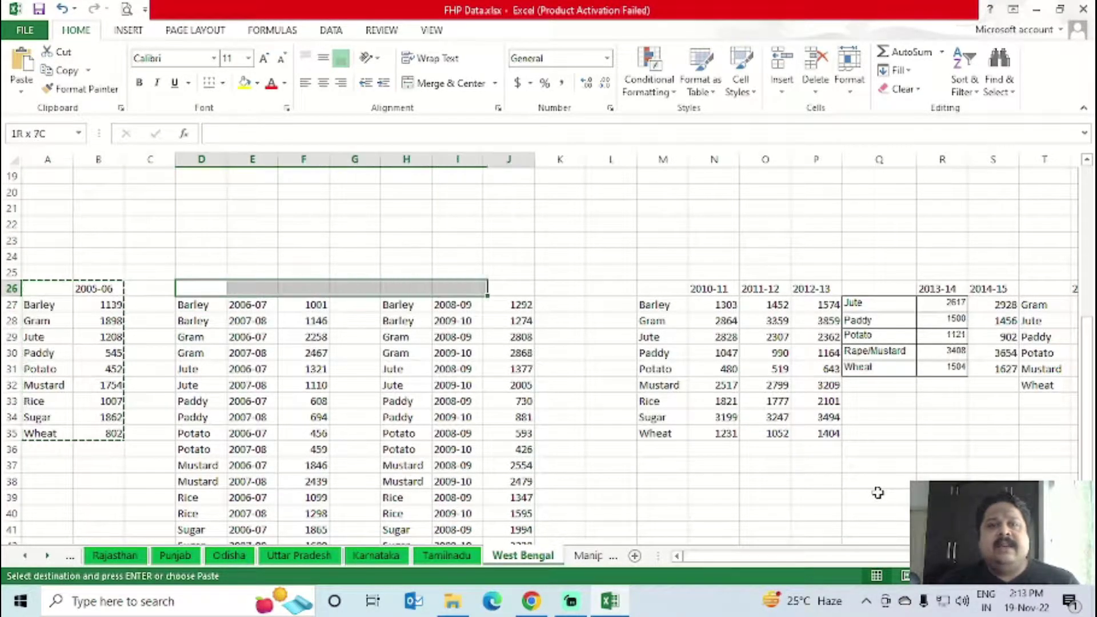
{"action": "key", "text": "ctrl+shift+Down"}
{"action": "key", "text": "ctrl+shift+Down"}
{"action": "scroll", "coordinate": [877, 492], "scroll_direction": "down", "scroll_amount": 1}
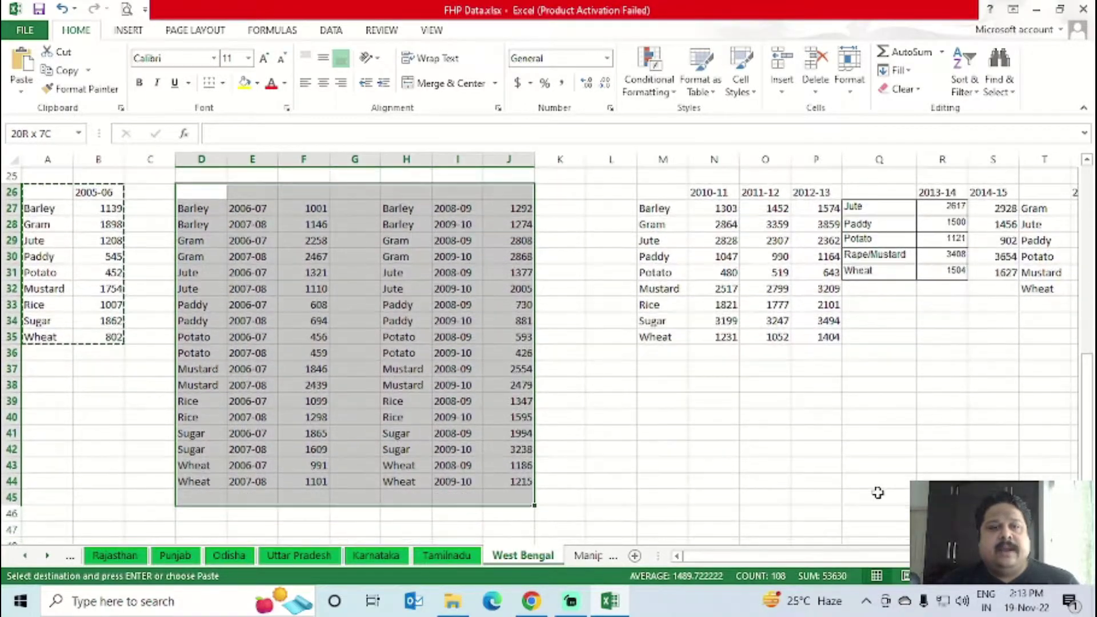
{"action": "key", "text": "ctrl+shift+l"}
- Filter the year column E to show only 2006-07
{"action": "key", "text": "Down"}
{"action": "key", "text": "Right"}
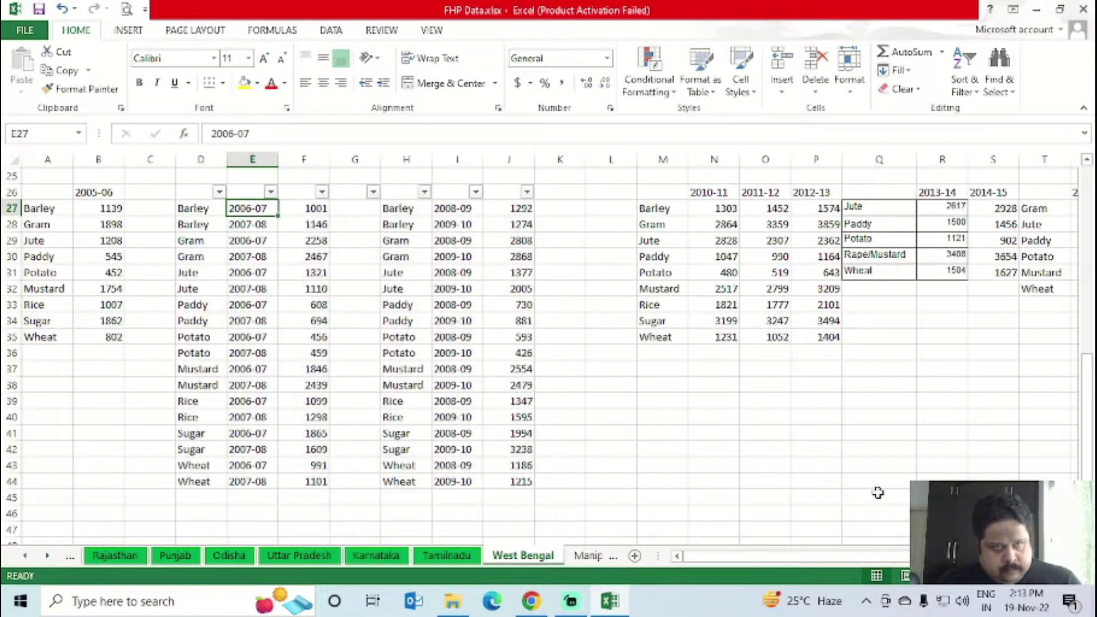
{"action": "key", "text": "Up"}
{"action": "key", "text": "alt+Down"}
{"action": "key", "text": "Down"}
{"action": "key", "text": "Down"}
{"action": "key", "text": "Down"}
{"action": "key", "text": "Down"}
{"action": "key", "text": "Down"}
{"action": "key", "text": "Down"}
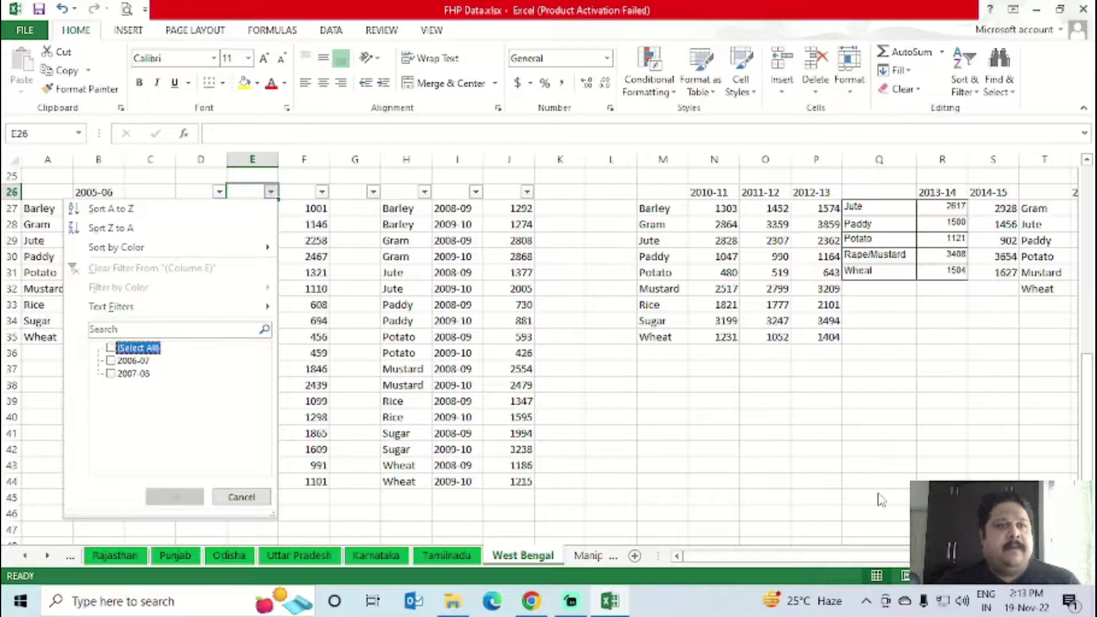
- Copy the filtered 2006-07 rows in columns D to F, starting from Barley in row 27
{"action": "key", "text": "Down"}
{"action": "key", "text": "space"}
{"action": "key", "text": "Return"}
- Paste the copied 2006-07 rows transposed at cell B11, below the 2005-06 row
{"action": "key", "text": "Down"}
{"action": "key", "text": "Left"}
{"action": "key", "text": "shift+Right"}
{"action": "key", "text": "shift+Right"}
{"action": "key", "text": "ctrl+shift+Down"}
{"action": "key", "text": "ctrl+c"}
{"action": "key", "text": "ctrl+Up"}
{"action": "key", "text": "ctrl+Up"}
{"action": "key", "text": "Down"}
{"action": "key", "text": "Down"}
{"action": "key", "text": "Left"}
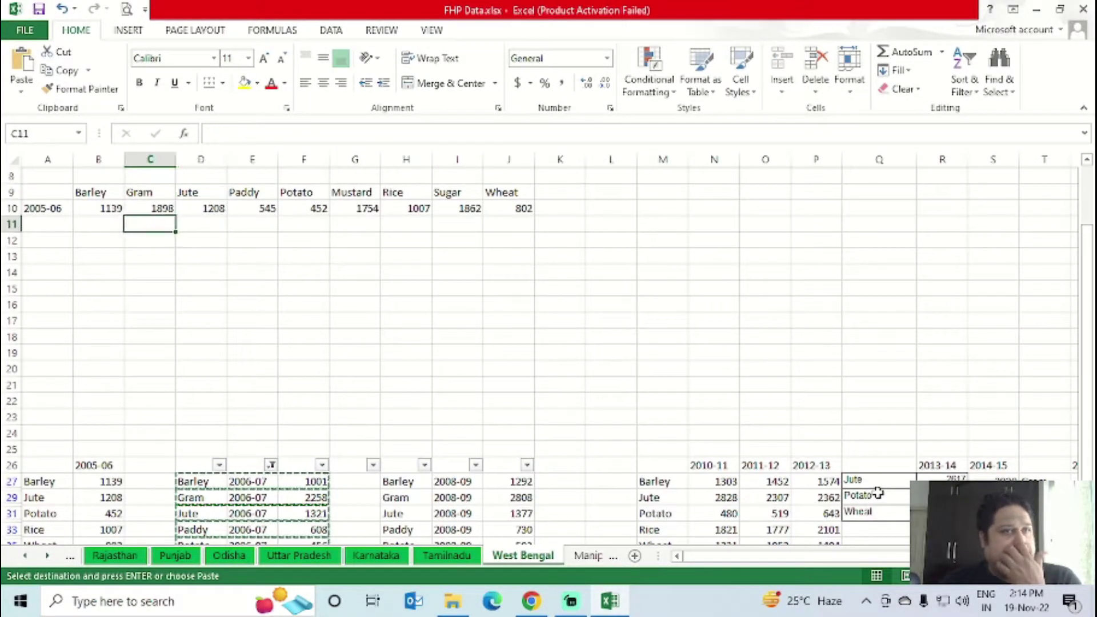
{"action": "key", "text": "Left"}
{"action": "key", "text": "shift+F10"}
{"action": "key", "text": "Down"}
{"action": "key", "text": "Down"}
{"action": "key", "text": "Up"}
{"action": "key", "text": "Return"}
{"action": "key", "text": "e"}
{"action": "key", "text": "Return"}
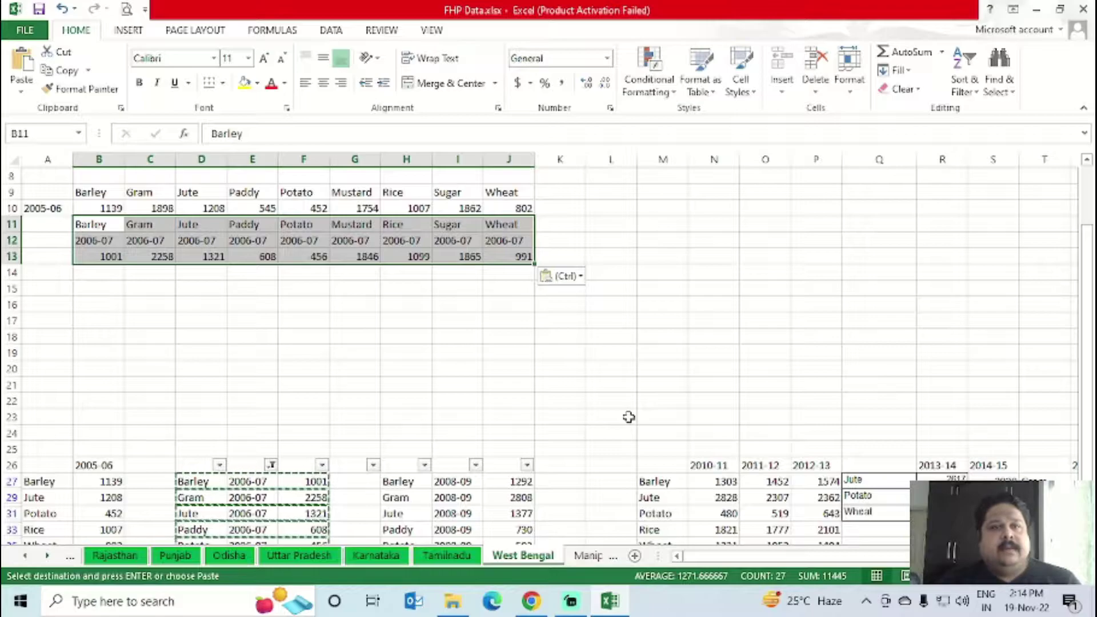
- Move the 2006-07 year label from cell B12 to A13, beside its values
{"action": "key", "text": "Down"}
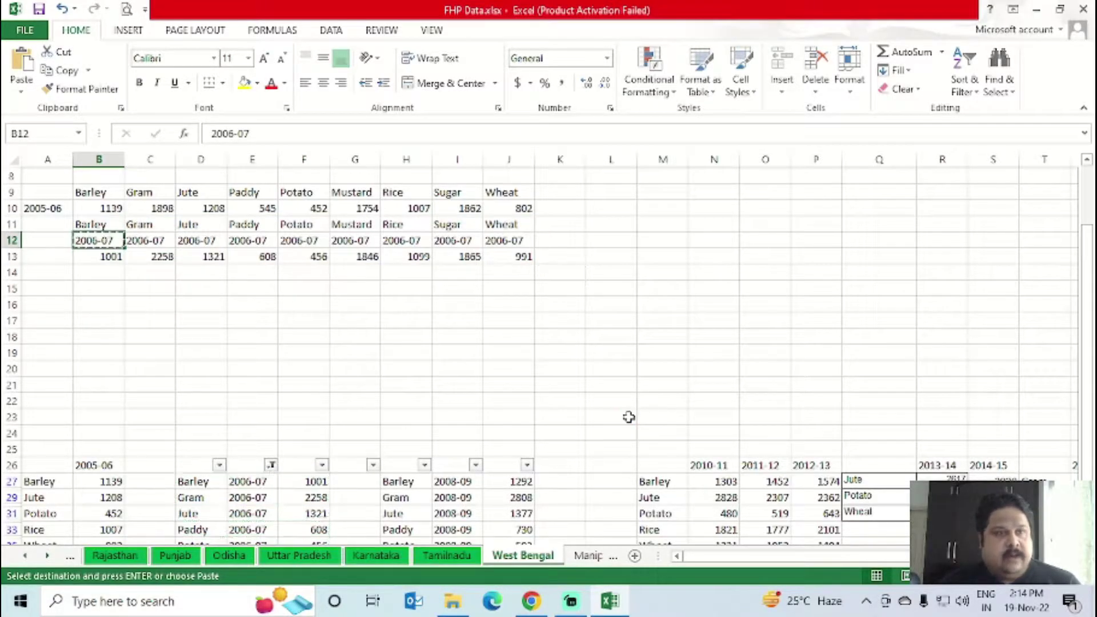
{"action": "key", "text": "Left"}
{"action": "key", "text": "Down"}
{"action": "key", "text": "Return"}
- Change the filter on the year column E to show only 2007-08
{"action": "key", "text": "Right"}
{"action": "key", "text": "Right"}
{"action": "key", "text": "Down"}
{"action": "key", "text": "Down"}
{"action": "key", "text": "Right"}
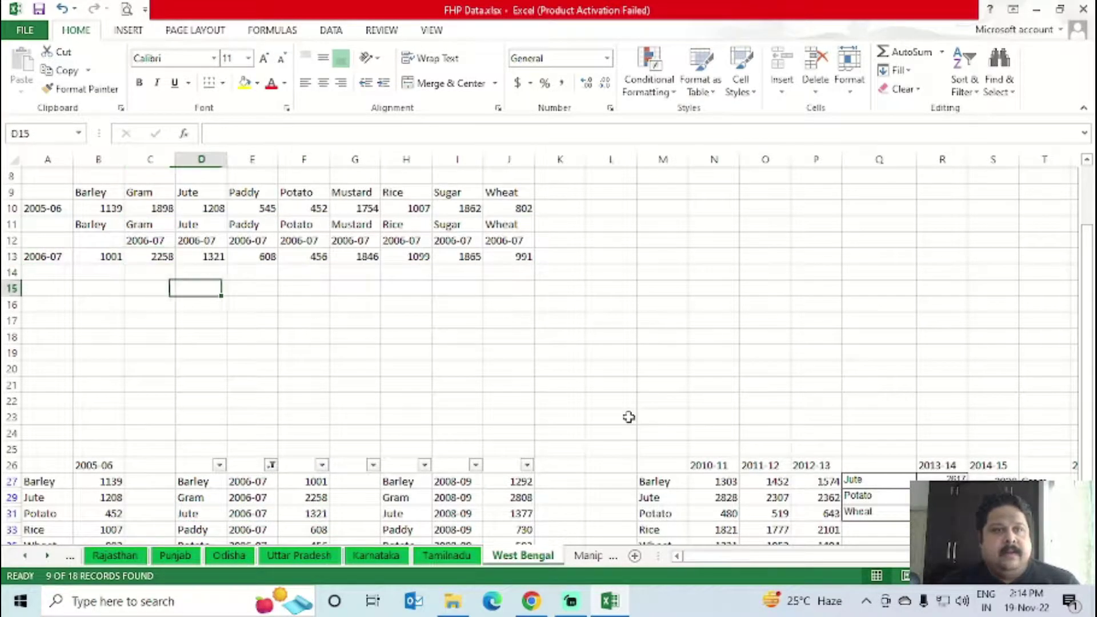
{"action": "key", "text": "Right"}
{"action": "key", "text": "alt+Down"}
{"action": "key", "text": "Down"}
{"action": "key", "text": "Down"}
{"action": "key", "text": "Down"}
{"action": "key", "text": "Down"}
{"action": "key", "text": "Down"}
{"action": "key", "text": "Down"}
{"action": "key", "text": "Down"}
{"action": "key", "text": "Down"}
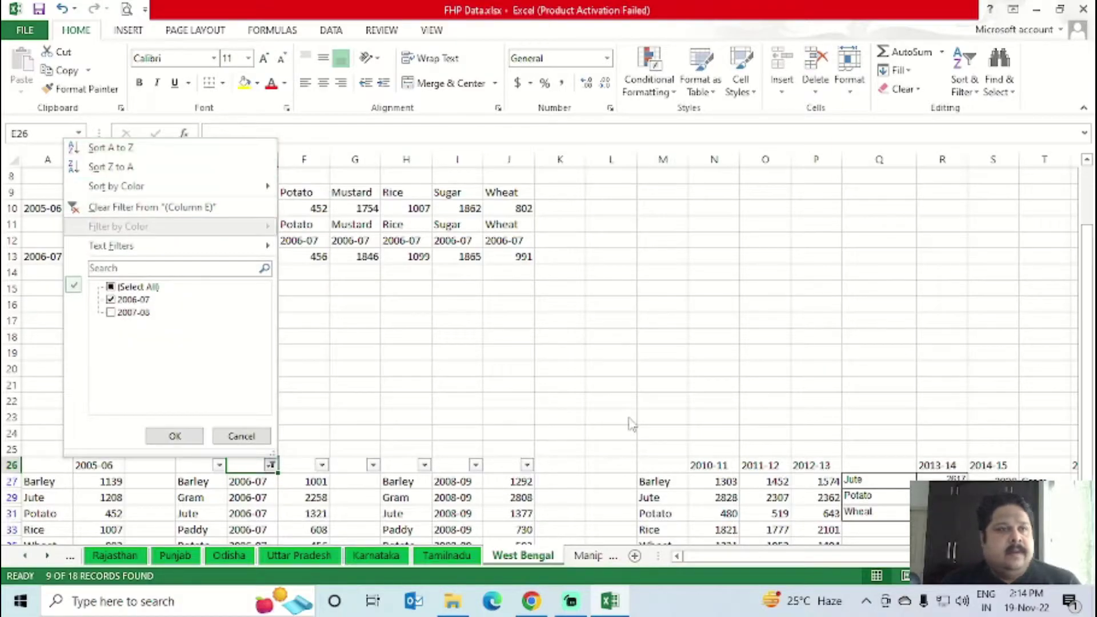
{"action": "key", "text": "space"}
{"action": "key", "text": "Down"}
{"action": "key", "text": "space"}
{"action": "key", "text": "Return"}
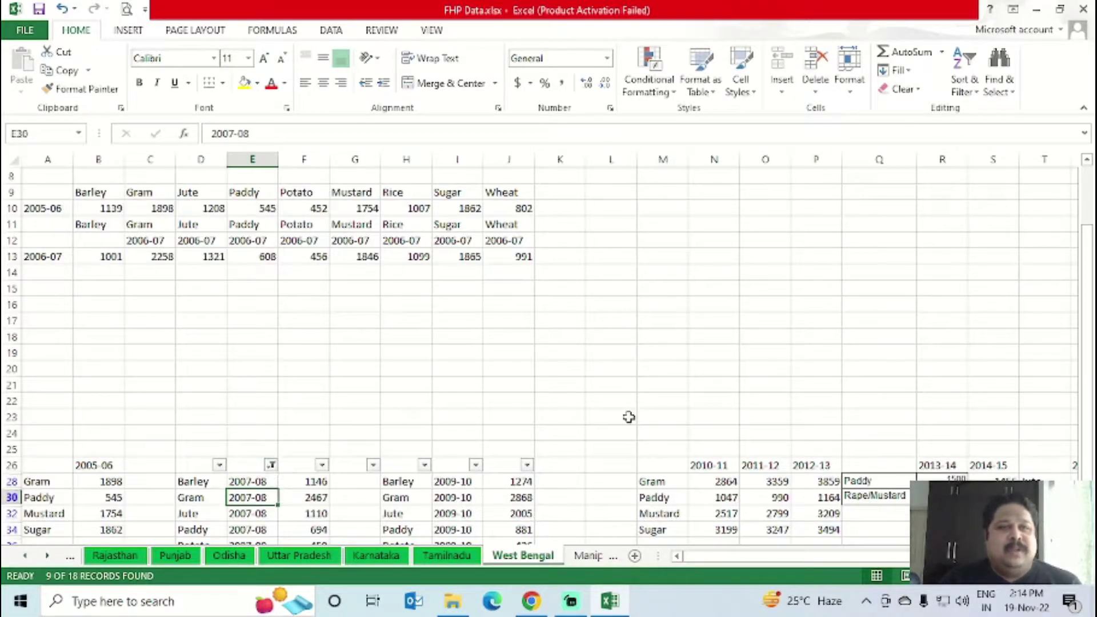
- Copy the filtered 2007-08 rows in columns D to F, including the blank header row 26
{"action": "key", "text": "Left"}
{"action": "key", "text": "Up"}
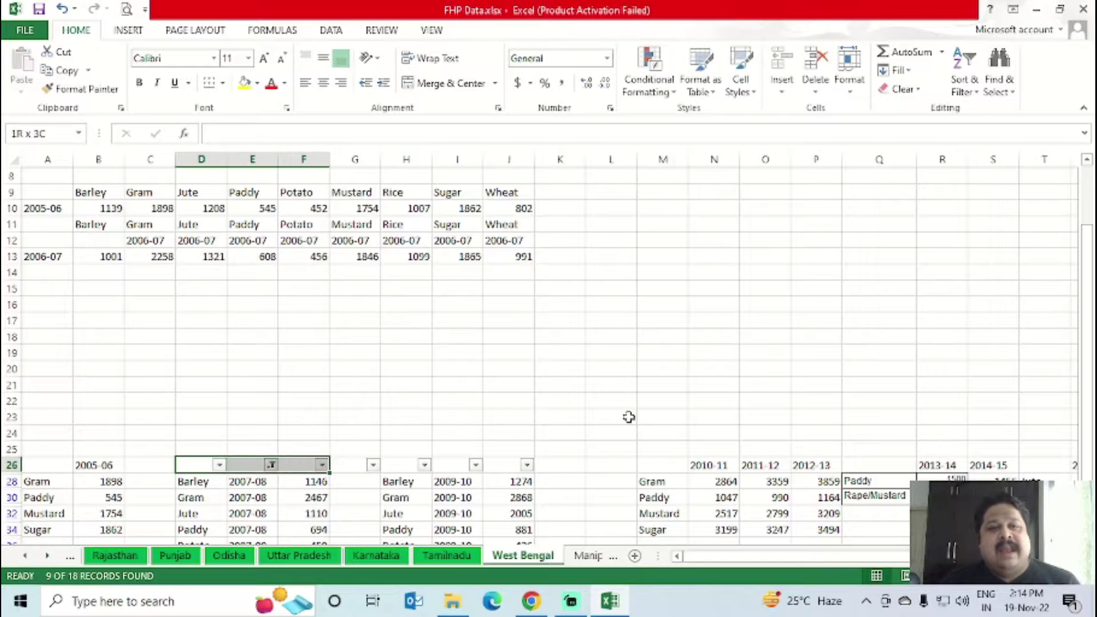
{"action": "key", "text": "ctrl+shift+Down"}
{"action": "key", "text": "ctrl+c"}
- Paste the copied 2007-08 rows transposed at cell B14, using Paste Special with Transpose
{"action": "key", "text": "ctrl+Up"}
{"action": "key", "text": "ctrl+Up"}
{"action": "key", "text": "Down"}
{"action": "key", "text": "Down"}
{"action": "key", "text": "Down"}
{"action": "key", "text": "Down"}
{"action": "key", "text": "Down"}
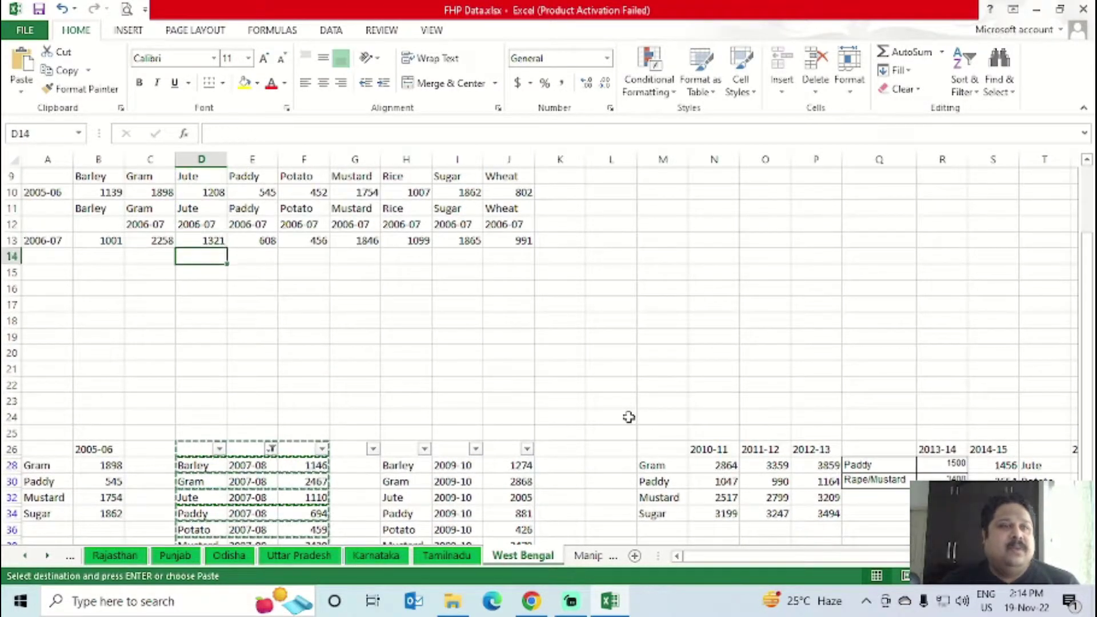
{"action": "key", "text": "Left"}
{"action": "key", "text": "Left"}
{"action": "key", "text": "shift+F10"}
{"action": "key", "text": "Down"}
{"action": "key", "text": "Down"}
{"action": "key", "text": "Down"}
{"action": "key", "text": "Down"}
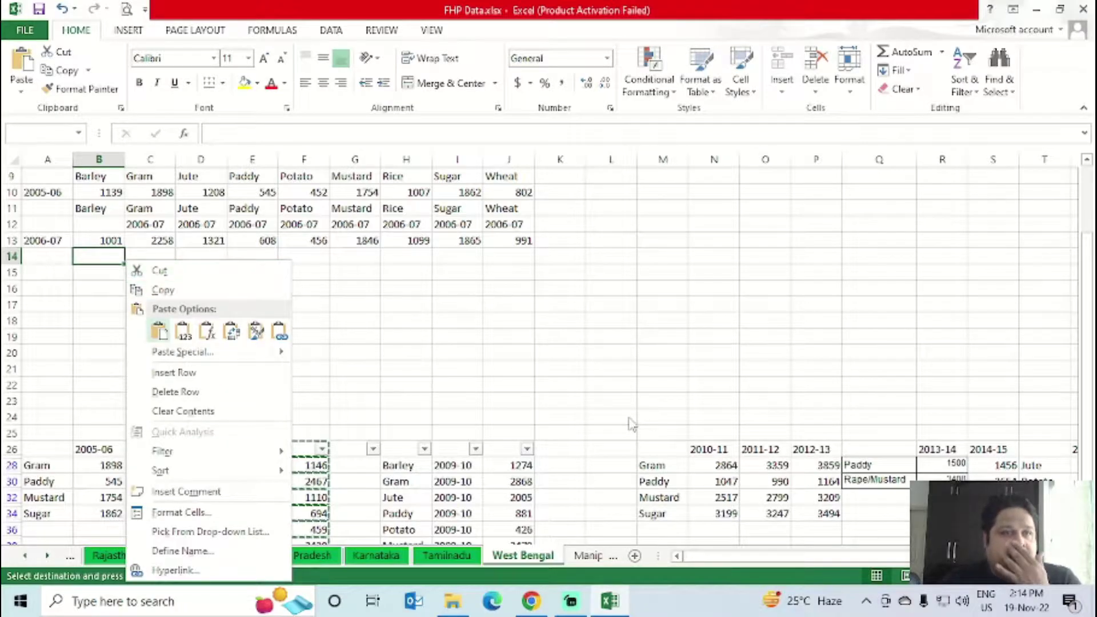
{"action": "key", "text": "Up"}
{"action": "key", "text": "Return"}
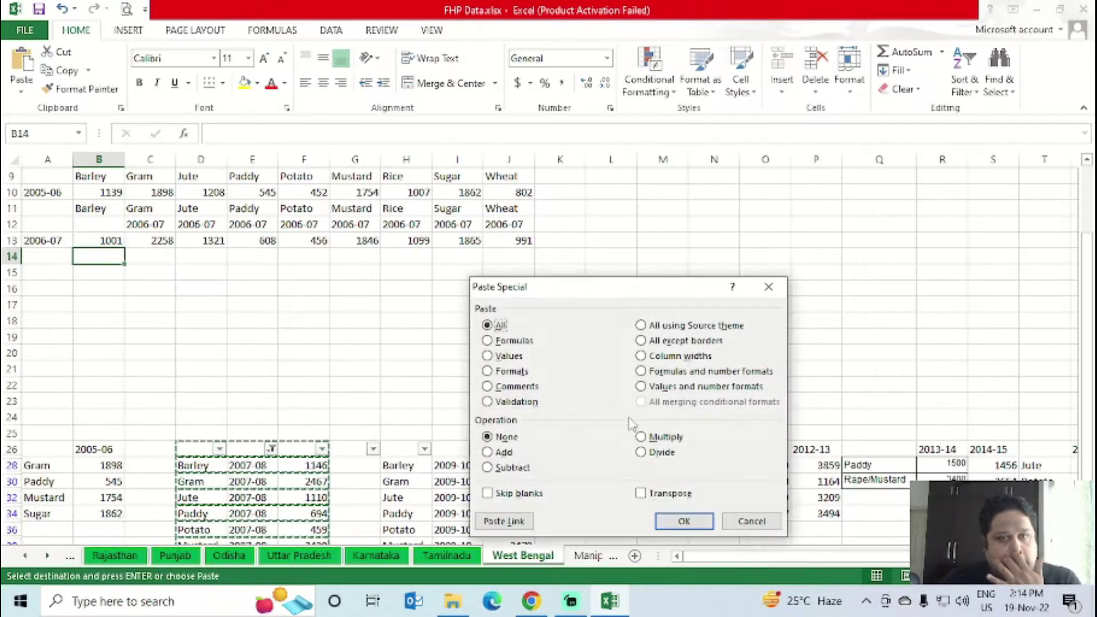
{"action": "left_click", "coordinate": [662, 493]}
{"action": "left_click", "coordinate": [677, 520]}
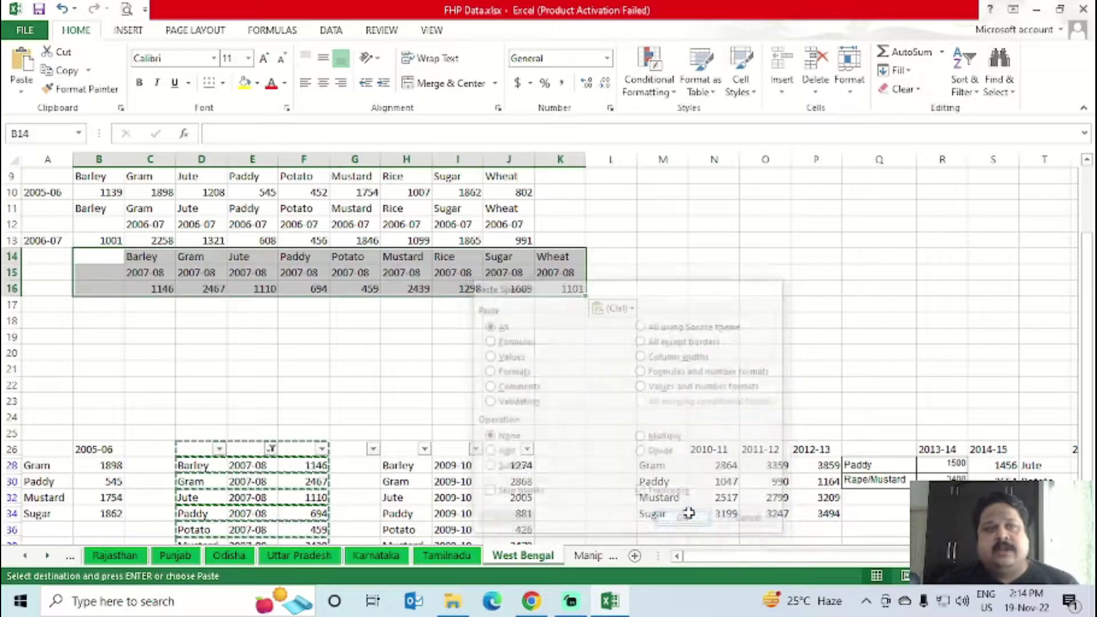
- Move the transposed 2007-08 block from C14:K16 one column over so it starts at cell B14
{"action": "key", "text": "Right"}
{"action": "key", "text": "shift+Down"}
{"action": "key", "text": "shift+Down"}
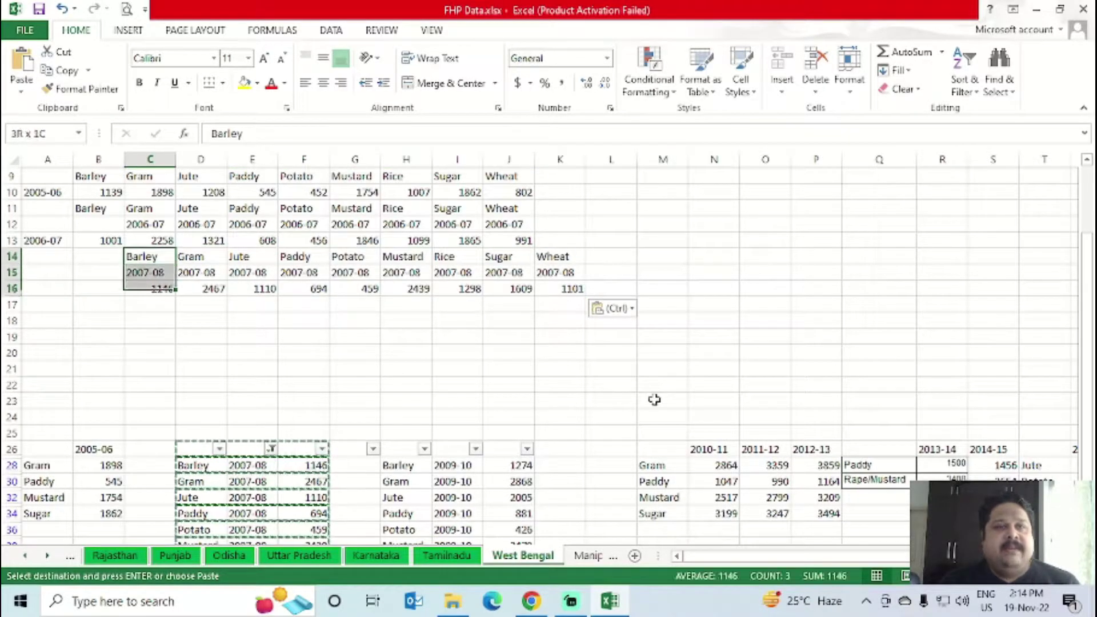
{"action": "key", "text": "ctrl+shift+Right"}
{"action": "key", "text": "ctrl+x"}
{"action": "key", "text": "Left"}
{"action": "key", "text": "Return"}
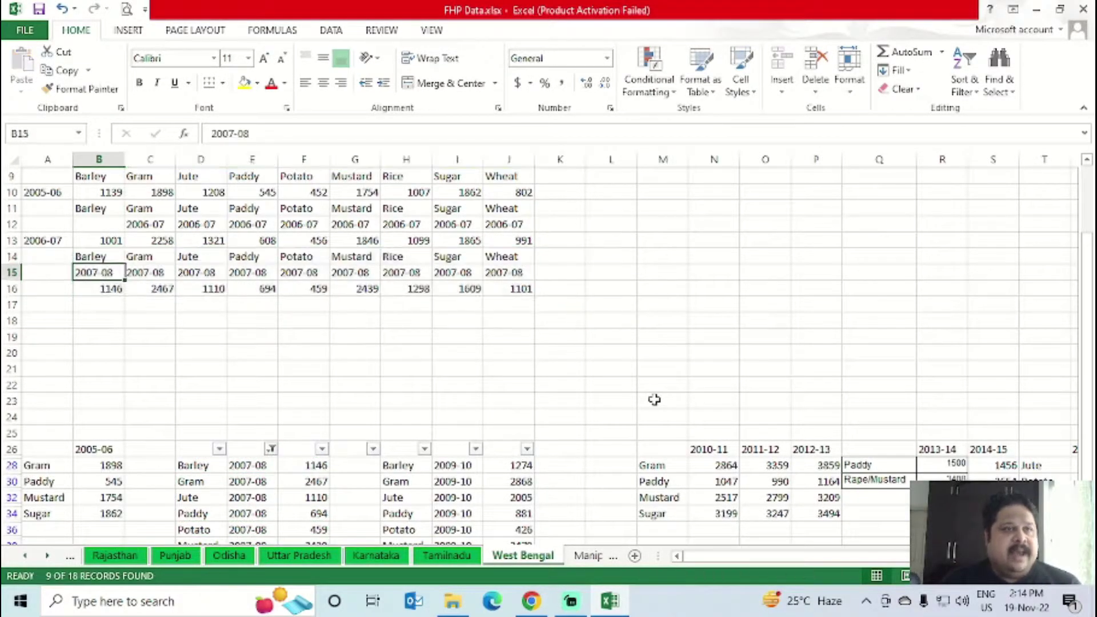
- Move the 2007-08 label from cell B15 to A16, beside the transposed values
{"action": "key", "text": "ctrl+x"}
{"action": "key", "text": "Left"}
{"action": "key", "text": "Return"}
- Clear the 2007-08 filter on the year column E so that all years show
{"action": "key", "text": "Right"}
{"action": "key", "text": "Right"}
{"action": "key", "text": "Right"}
{"action": "key", "text": "Right"}
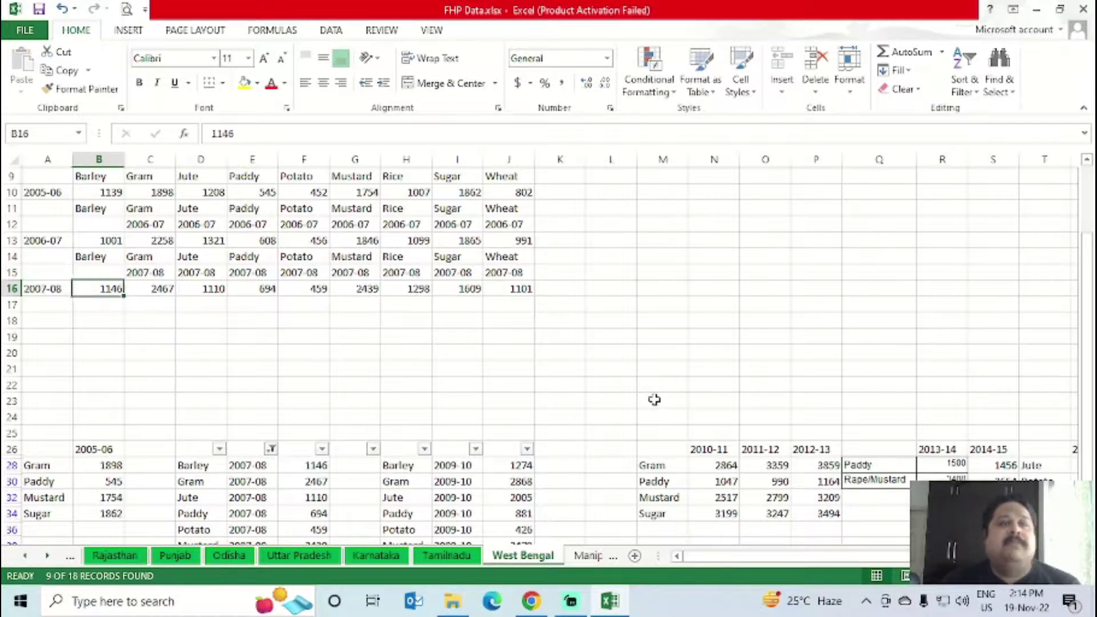
{"action": "key", "text": "ctrl+Down"}
{"action": "key", "text": "alt+Down"}
{"action": "key", "text": "Down"}
{"action": "key", "text": "Down"}
{"action": "key", "text": "Down"}
{"action": "key", "text": "Down"}
{"action": "key", "text": "Up"}
{"action": "key", "text": "Return"}
- Filter the year column I to show only 2008-09
{"action": "key", "text": "Down"}
{"action": "key", "text": "Down"}
{"action": "key", "text": "Up"}
{"action": "key", "text": "Up"}
{"action": "key", "text": "Up"}
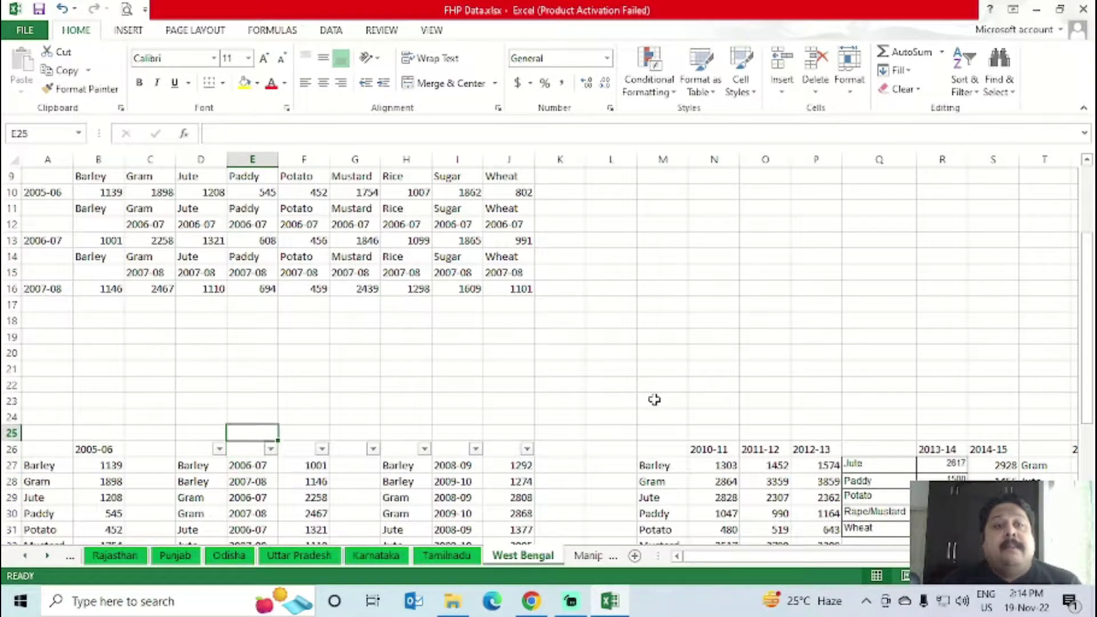
{"action": "key", "text": "Right"}
{"action": "key", "text": "Right"}
{"action": "key", "text": "Right"}
{"action": "key", "text": "Right"}
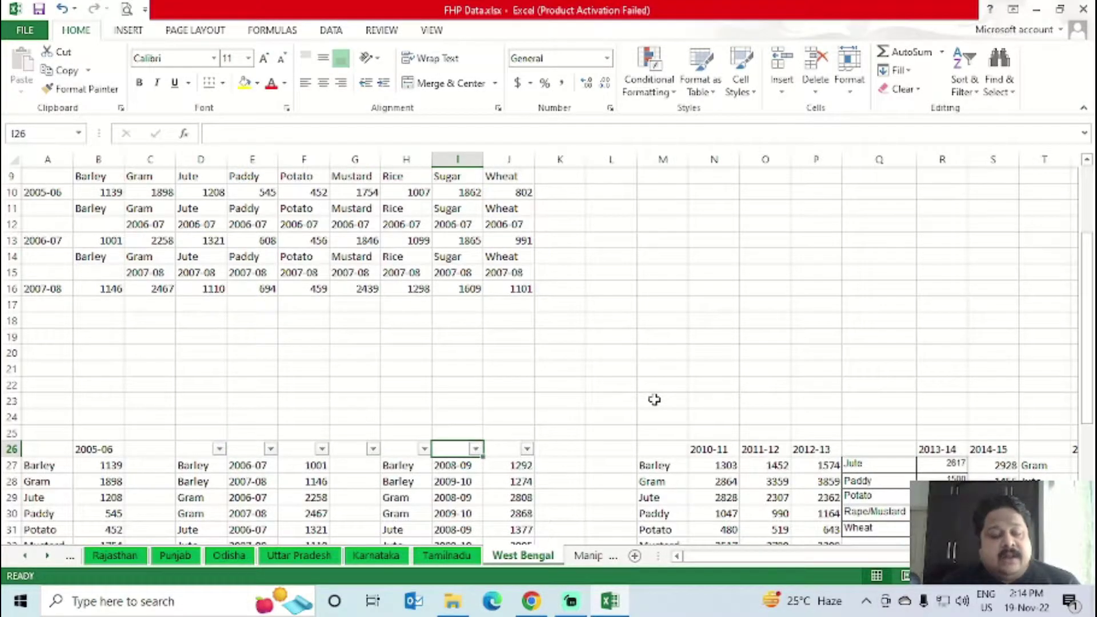
{"action": "key", "text": "alt+Down"}
{"action": "key", "text": "Down"}
{"action": "key", "text": "Down"}
{"action": "key", "text": "Down"}
{"action": "key", "text": "Down"}
{"action": "key", "text": "Down"}
{"action": "key", "text": "Down"}
{"action": "key", "text": "Down"}
{"action": "key", "text": "Down"}
{"action": "key", "text": "space"}
{"action": "key", "text": "Down"}
{"action": "key", "text": "space"}
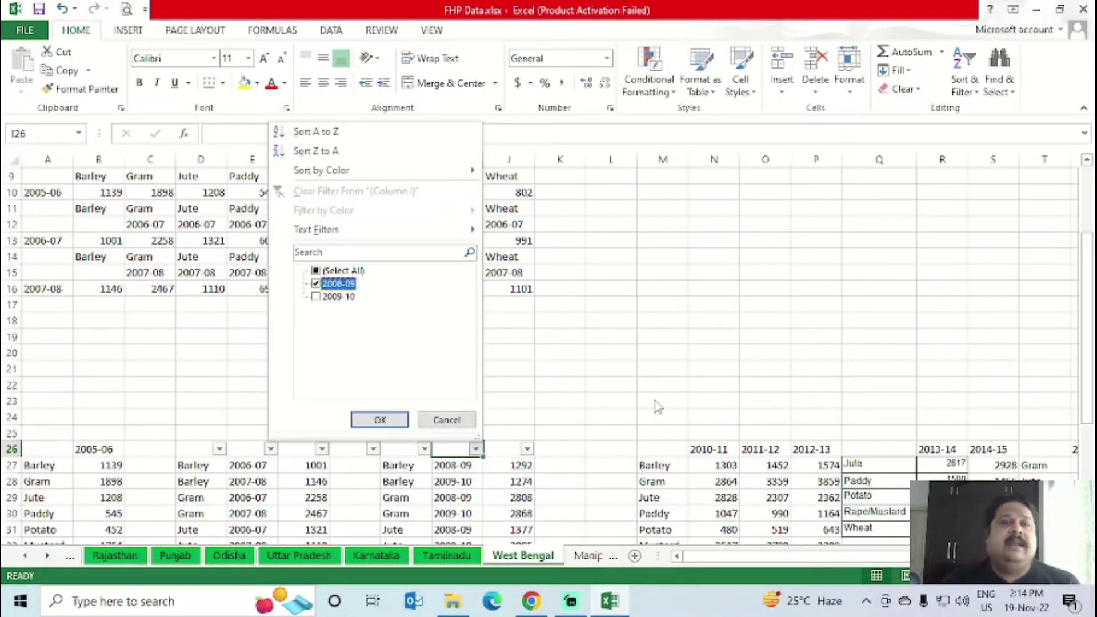
{"action": "key", "text": "Return"}
- Copy the filtered 2008-09 rows in columns H to J, from Barley to Wheat
{"action": "key", "text": "Down"}
{"action": "key", "text": "Left"}
{"action": "key", "text": "ctrl+shift+Right"}
{"action": "key", "text": "ctrl+shift+Down"}
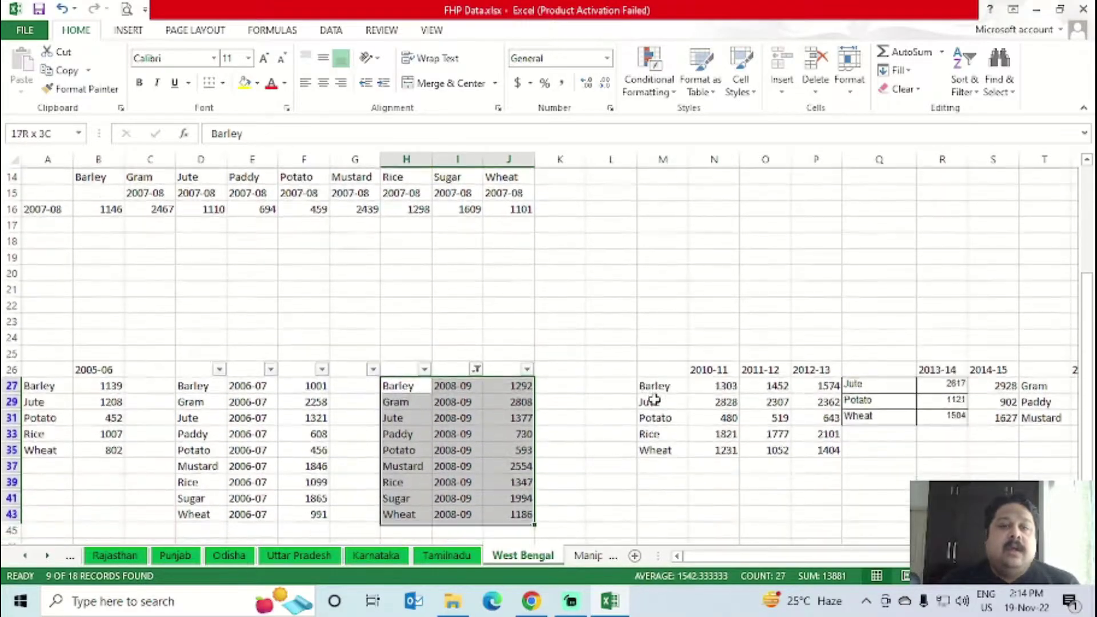
{"action": "key", "text": "ctrl+c"}
- Paste the copied 2008-09 rows transposed at cell B17, using Paste Special with Transpose
{"action": "key", "text": "ctrl+Up"}
{"action": "key", "text": "Down"}
{"action": "key", "text": "ctrl+Left"}
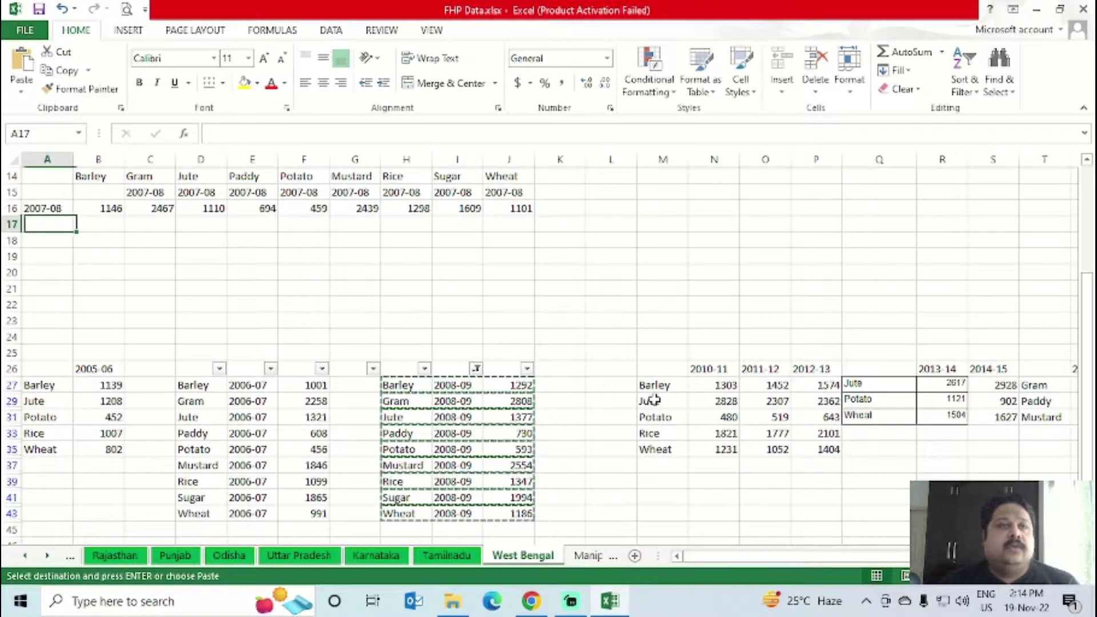
{"action": "key", "text": "Right"}
{"action": "key", "text": "shift+F10"}
{"action": "key", "text": "Down"}
{"action": "key", "text": "Down"}
{"action": "key", "text": "Down"}
{"action": "key", "text": "Up"}
{"action": "key", "text": "Return"}
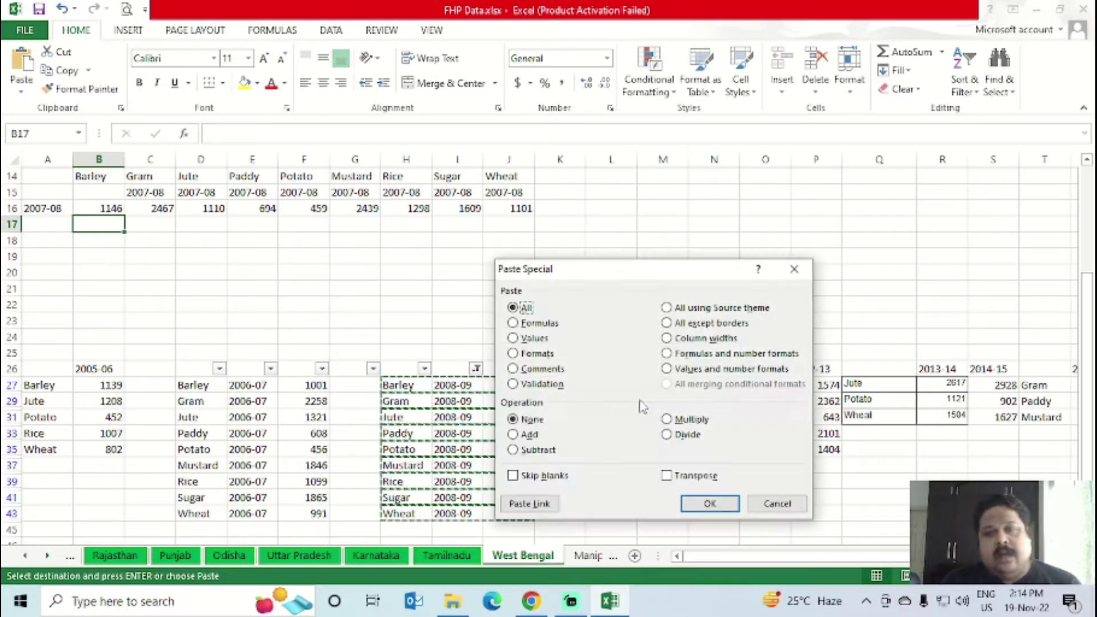
{"action": "left_click", "coordinate": [701, 503]}
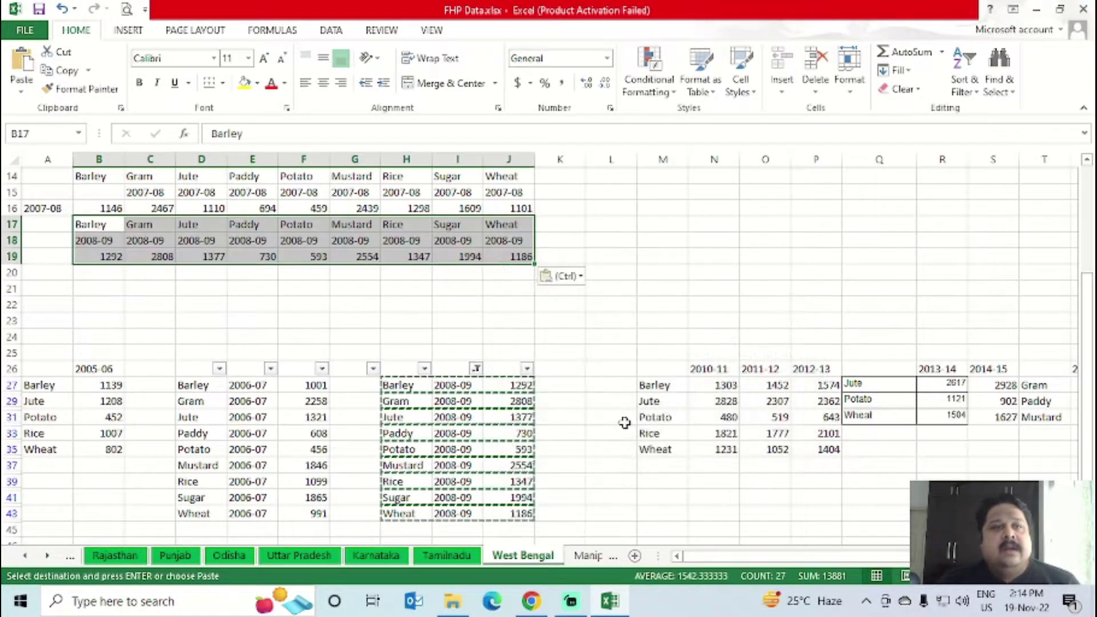
- Move the 2008-09 label from cell B18 to A19, beside the transposed values
{"action": "key", "text": "Down"}
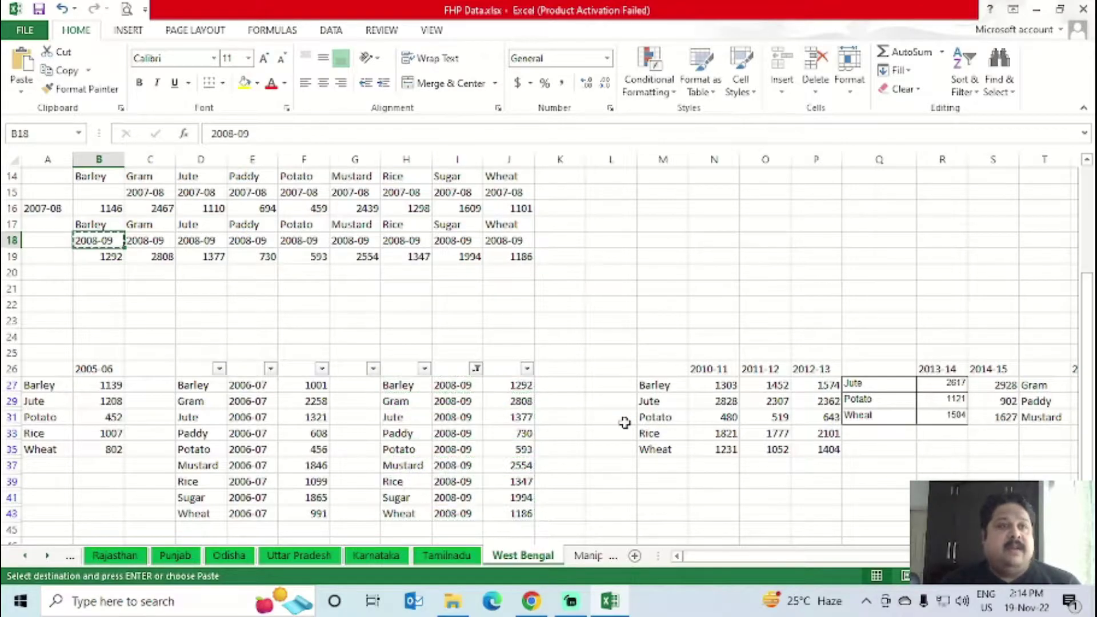
{"action": "key", "text": "Left"}
{"action": "key", "text": "Down"}
{"action": "key", "text": "Return"}
- Change the filter on the year column I to show only 2009-10
{"action": "key", "text": "Right"}
{"action": "key", "text": "Right"}
{"action": "key", "text": "Down"}
{"action": "key", "text": "Down"}
{"action": "key", "text": "Right"}
{"action": "key", "text": "Right"}
{"action": "key", "text": "Right"}
{"action": "key", "text": "Right"}
{"action": "key", "text": "Right"}
{"action": "key", "text": "Right"}
{"action": "key", "text": "Down"}
{"action": "key", "text": "Down"}
{"action": "key", "text": "Down"}
{"action": "key", "text": "Down"}
{"action": "key", "text": "Down"}
{"action": "key", "text": "Down"}
{"action": "key", "text": "alt+Down"}
{"action": "key", "text": "Down"}
{"action": "key", "text": "Down"}
{"action": "key", "text": "Down"}
{"action": "key", "text": "Down"}
{"action": "key", "text": "Down"}
{"action": "key", "text": "Down"}
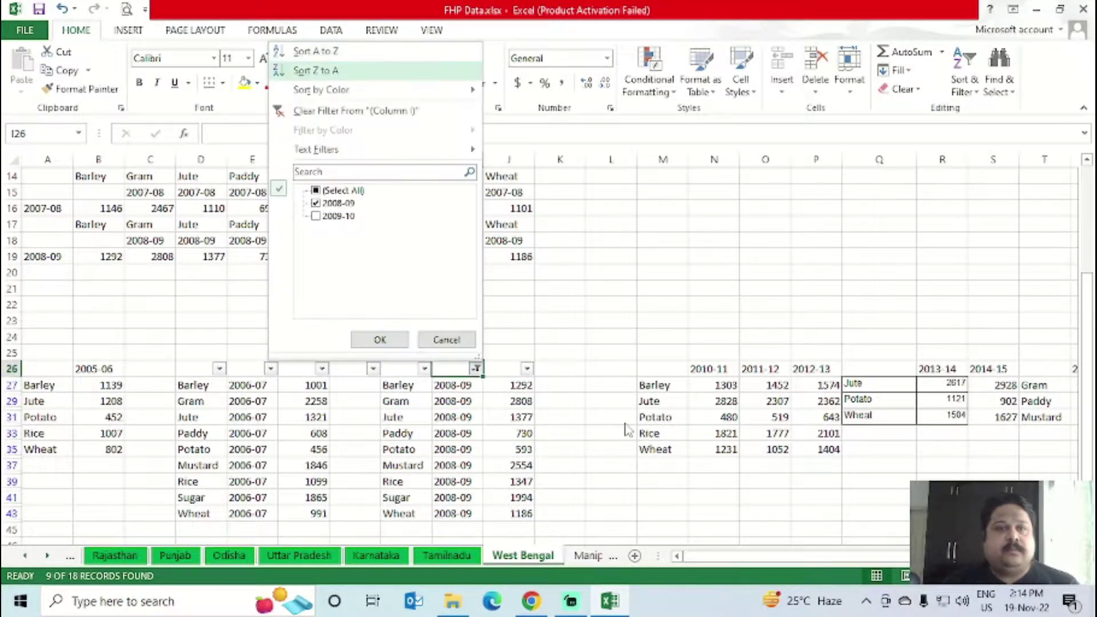
{"action": "key", "text": "Return"}
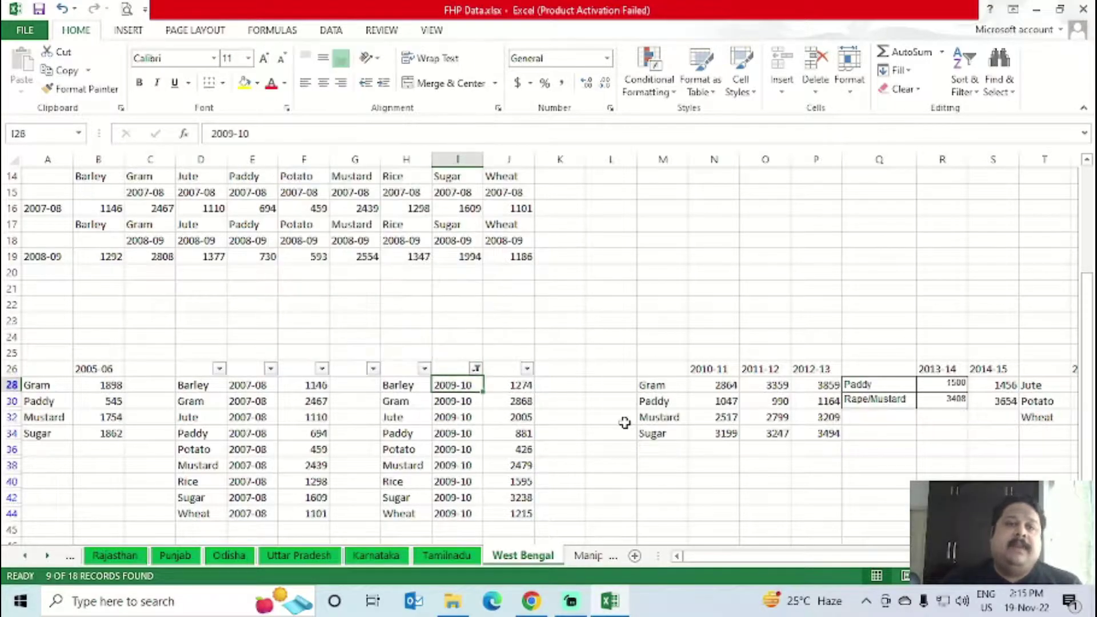
- Copy the filtered 2009-10 rows in columns H to J, from Barley to Wheat
{"action": "key", "text": "Down"}
{"action": "key", "text": "Left"}
{"action": "key", "text": "ctrl+shift+Right"}
{"action": "key", "text": "ctrl+shift+Down"}
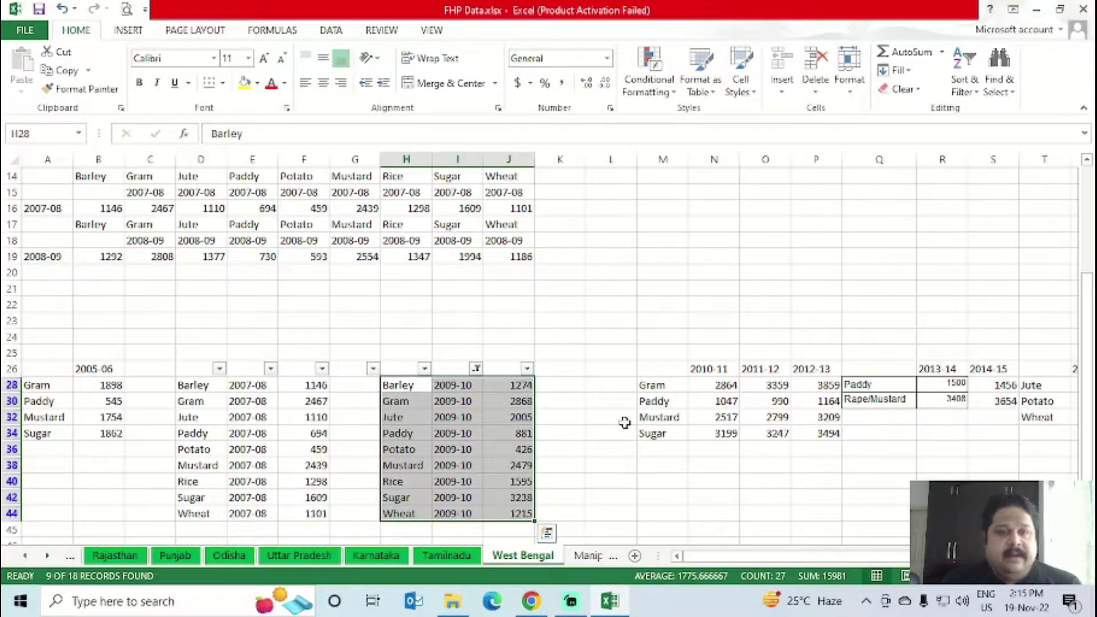
- Paste the copied 2009-10 rows transposed at cell B20, using Paste Special with Transpose
{"action": "key", "text": "ctrl+Up"}
{"action": "key", "text": "Down"}
{"action": "key", "text": "ctrl+Left"}
{"action": "key", "text": "Right"}
{"action": "key", "text": "shift+F10"}
{"action": "key", "text": "Down"}
{"action": "key", "text": "Down"}
{"action": "key", "text": "Down"}
{"action": "key", "text": "Up"}
{"action": "key", "text": "Return"}
{"action": "left_click", "coordinate": [637, 498]}
{"action": "left_click", "coordinate": [676, 524]}
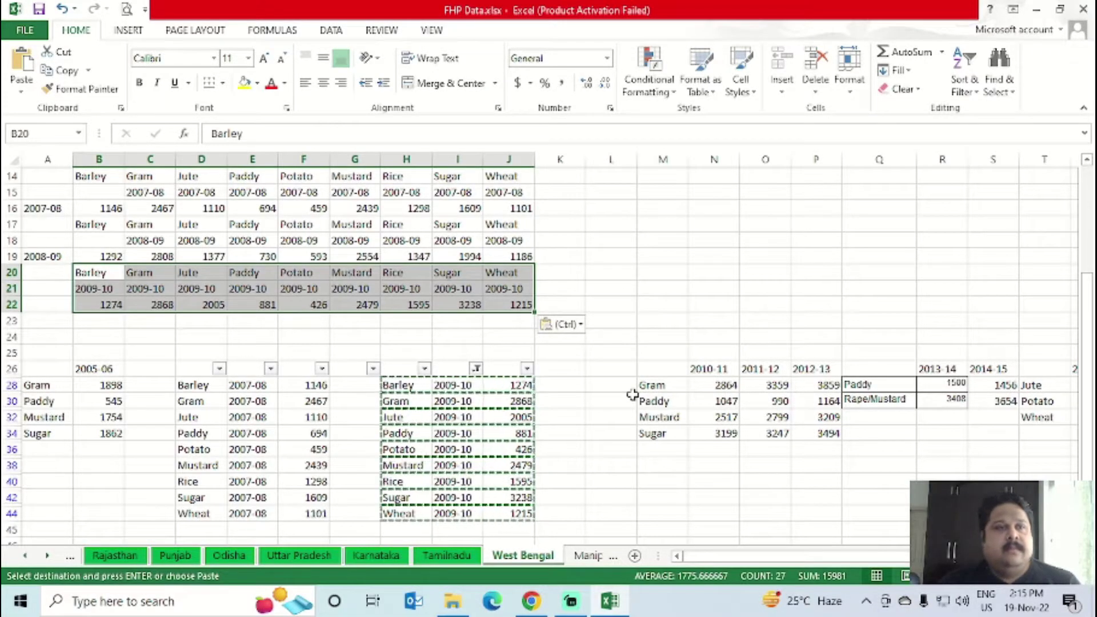
- Move the 2009-10 label from cell B21 to A22, beside the transposed values
{"action": "key", "text": "Down"}
{"action": "key", "text": "ctrl+c"}
{"action": "key", "text": "Left"}
{"action": "key", "text": "Return"}
- Check the transposed blocks in rows 9 to 22 and clear the 2009-10 filter on the year column I
{"action": "key", "text": "ctrl+Up"}
{"action": "key", "text": "ctrl+Up"}
{"action": "key", "text": "ctrl+Up"}
{"action": "key", "text": "ctrl+Up"}
{"action": "scroll", "coordinate": [633, 394], "scroll_direction": "up", "scroll_amount": 2}
{"action": "left_click_drag", "start_coordinate": [91, 224], "coordinate": [120, 408]}
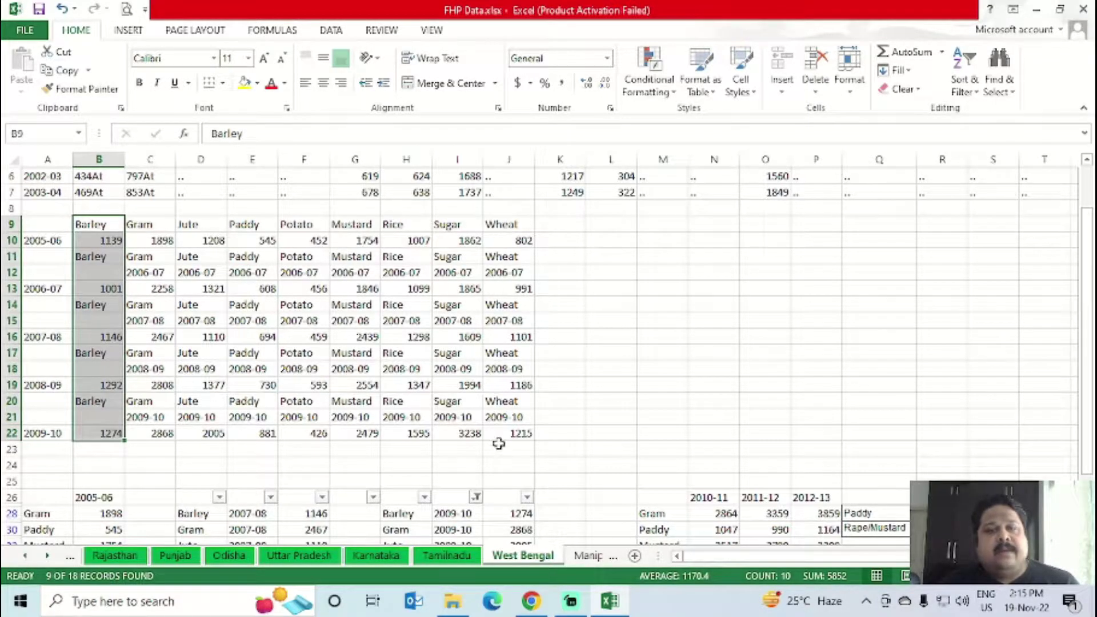
{"action": "scroll", "coordinate": [497, 443], "scroll_direction": "down", "scroll_amount": 2}
{"action": "left_click", "coordinate": [476, 400]}
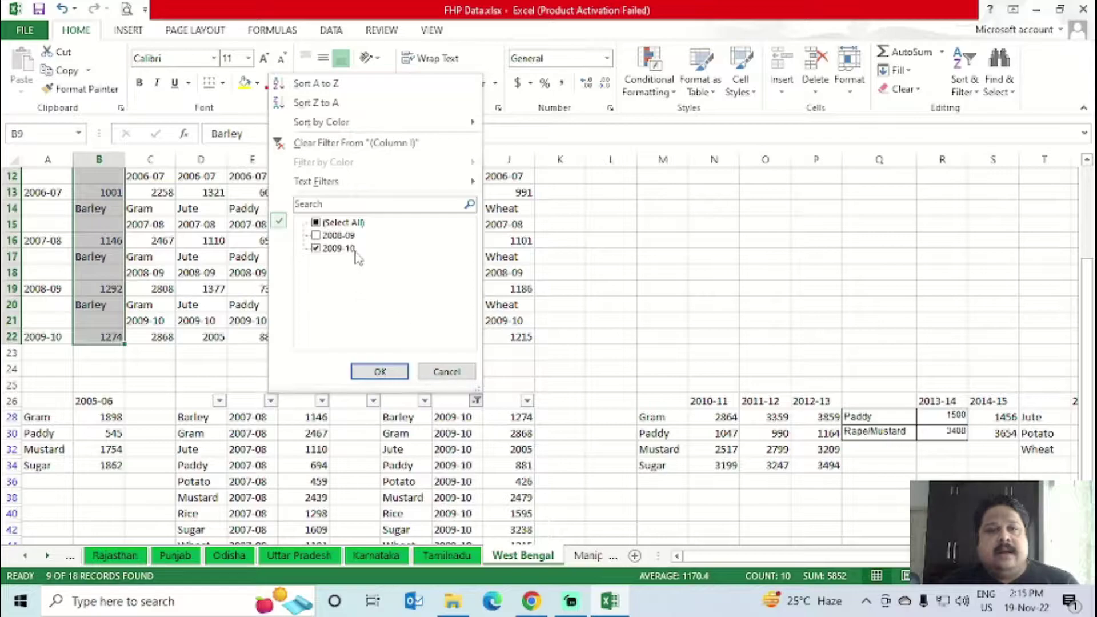
{"action": "left_click", "coordinate": [376, 370]}
- Examine how the crops line up across the 2010-11 to 2014-15 data in columns M to S
{"action": "left_click", "coordinate": [712, 416]}
{"action": "key", "text": "Right"}
{"action": "key", "text": "Right"}
{"action": "key", "text": "Right"}
{"action": "key", "text": "Right"}
{"action": "key", "text": "Right"}
{"action": "key", "text": "Right"}
{"action": "key", "text": "Left"}
{"action": "key", "text": "Left"}
{"action": "key", "text": "Left"}
{"action": "key", "text": "Left"}
{"action": "key", "text": "Left"}
{"action": "key", "text": "Left"}
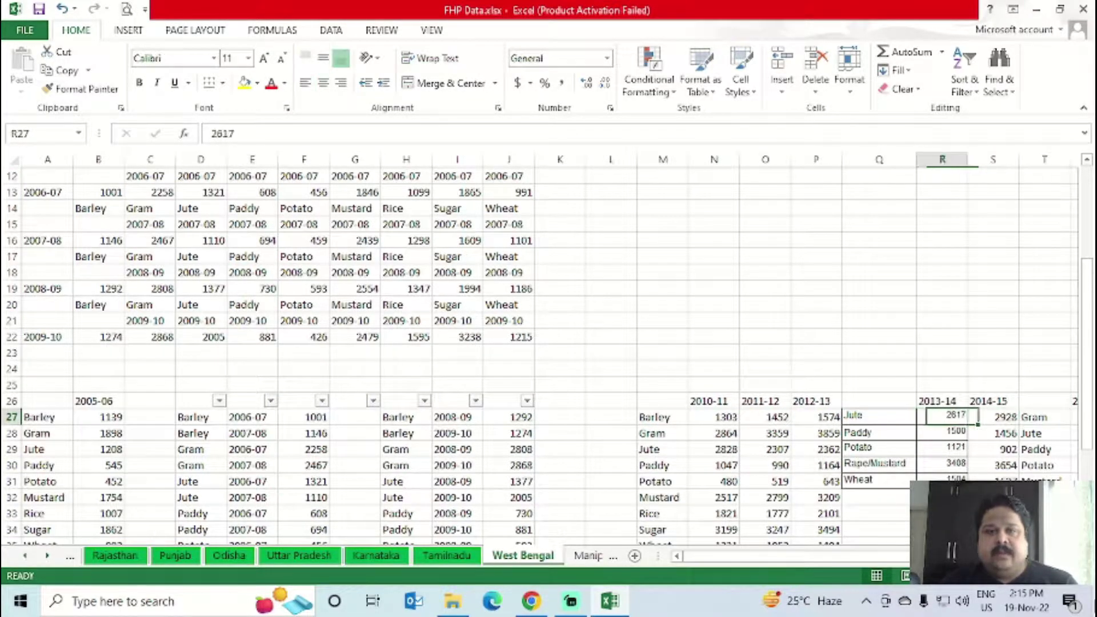
{"action": "key", "text": "Down"}
{"action": "key", "text": "Down"}
{"action": "key", "text": "Down"}
{"action": "key", "text": "Down"}
{"action": "key", "text": "Down"}
{"action": "key", "text": "Down"}
{"action": "key", "text": "Down"}
{"action": "key", "text": "Down"}
{"action": "key", "text": "Down"}
{"action": "key", "text": "Down"}
{"action": "key", "text": "Down"}
{"action": "key", "text": "Down"}
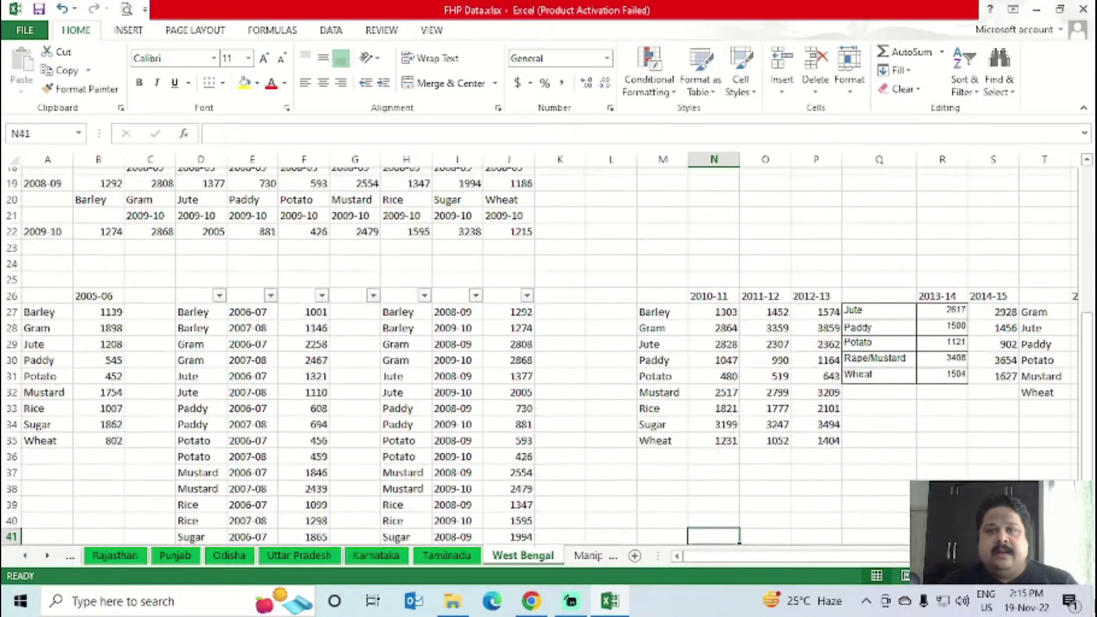
{"action": "key", "text": "Up"}
{"action": "key", "text": "Up"}
{"action": "key", "text": "Up"}
{"action": "key", "text": "Up"}
{"action": "key", "text": "Up"}
{"action": "key", "text": "Up"}
{"action": "key", "text": "Up"}
{"action": "key", "text": "Up"}
- Move the 2013-14 crop names and values in Q27:R31 down so the block starts at cell Q30
{"action": "key", "text": "Up"}
{"action": "key", "text": "Right"}
{"action": "key", "text": "Right"}
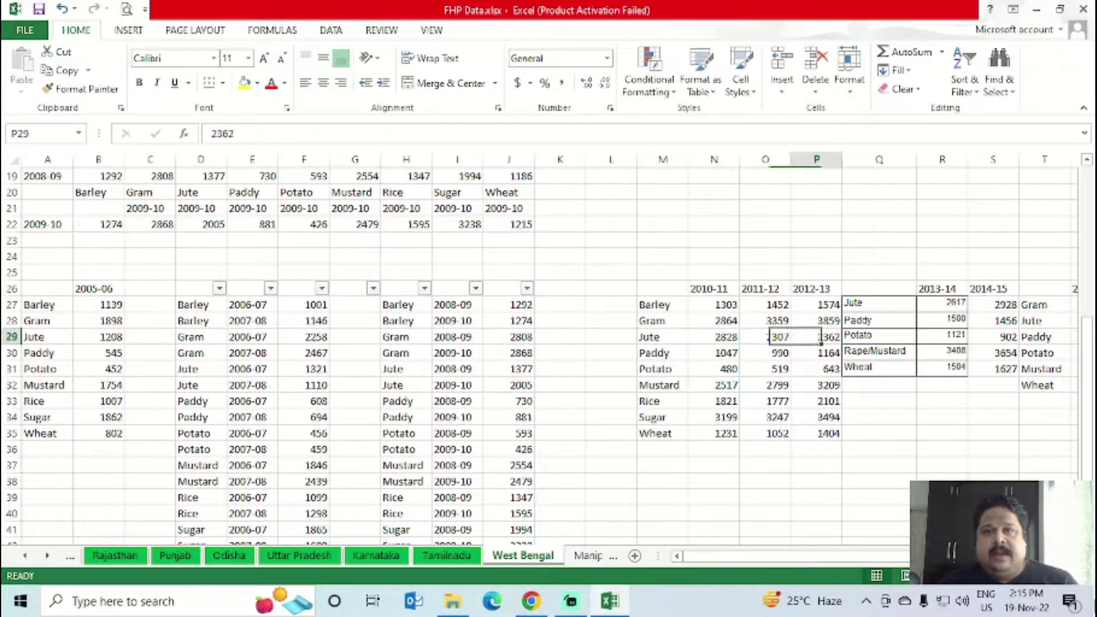
{"action": "key", "text": "Right"}
{"action": "key", "text": "Up"}
{"action": "key", "text": "Up"}
{"action": "key", "text": "shift+Right"}
{"action": "key", "text": "shift+Right"}
{"action": "key", "text": "shift+Right"}
{"action": "key", "text": "shift+Right"}
{"action": "key", "text": "shift+Right"}
{"action": "key", "text": "shift+Right"}
{"action": "key", "text": "shift+Left"}
{"action": "key", "text": "shift+Left"}
{"action": "key", "text": "shift+Left"}
{"action": "key", "text": "shift+Left"}
{"action": "key", "text": "shift+Left"}
{"action": "key", "text": "shift+Left"}
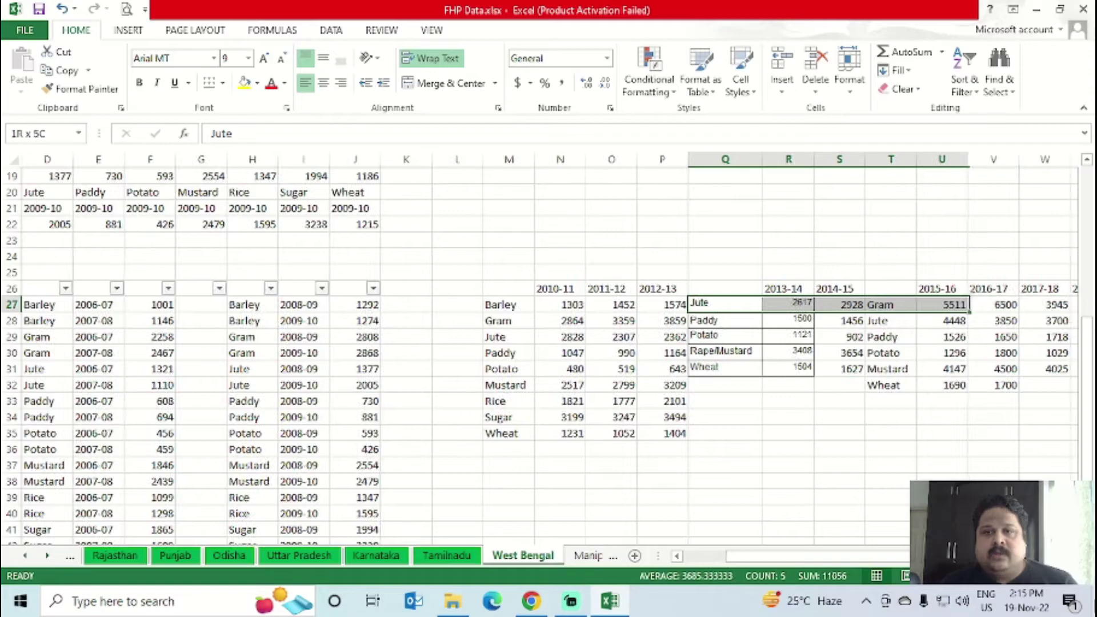
{"action": "key", "text": "shift+Right"}
{"action": "key", "text": "shift+Down"}
{"action": "key", "text": "shift+Down"}
{"action": "key", "text": "shift+Down"}
{"action": "key", "text": "shift+Down"}
{"action": "key", "text": "ctrl+c"}
{"action": "key", "text": "Down"}
{"action": "key", "text": "Down"}
{"action": "key", "text": "Down"}
{"action": "key", "text": "Return"}
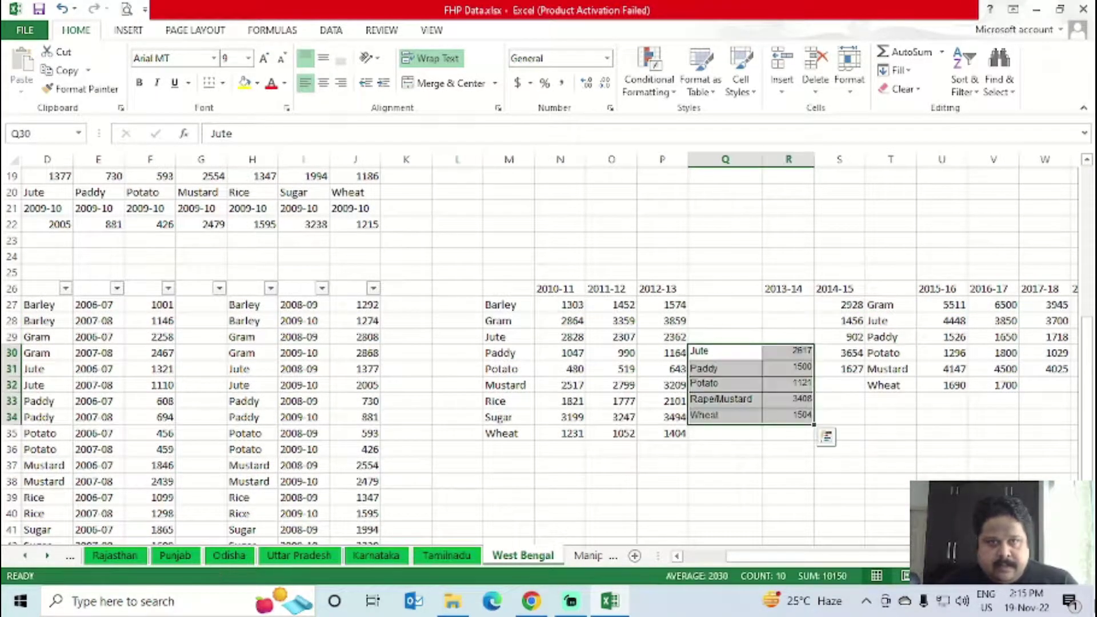
- Move the 2013-14 block Q30:R34 up one row to start at Q29, aligning Jute with the Jute row of column M
{"action": "key", "text": "Down"}
{"action": "key", "text": "Up"}
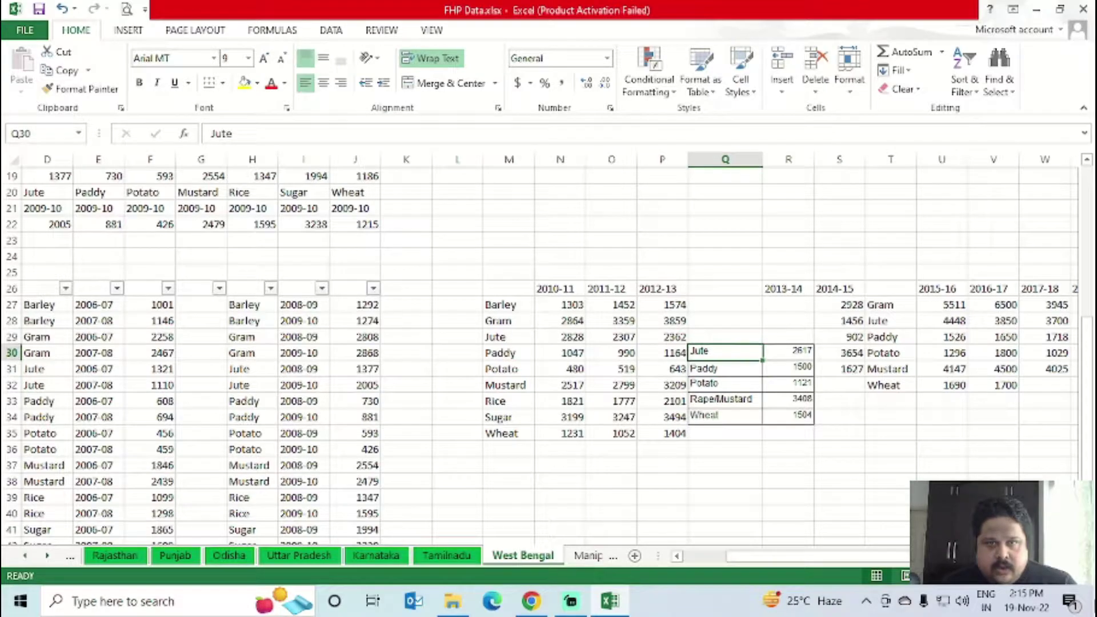
{"action": "key", "text": "ctrl+shift+Right"}
{"action": "key", "text": "ctrl+shift+Down"}
{"action": "key", "text": "shift+Left"}
{"action": "key", "text": "ctrl+shift+Left"}
{"action": "key", "text": "shift+Right"}
{"action": "key", "text": "shift+Right"}
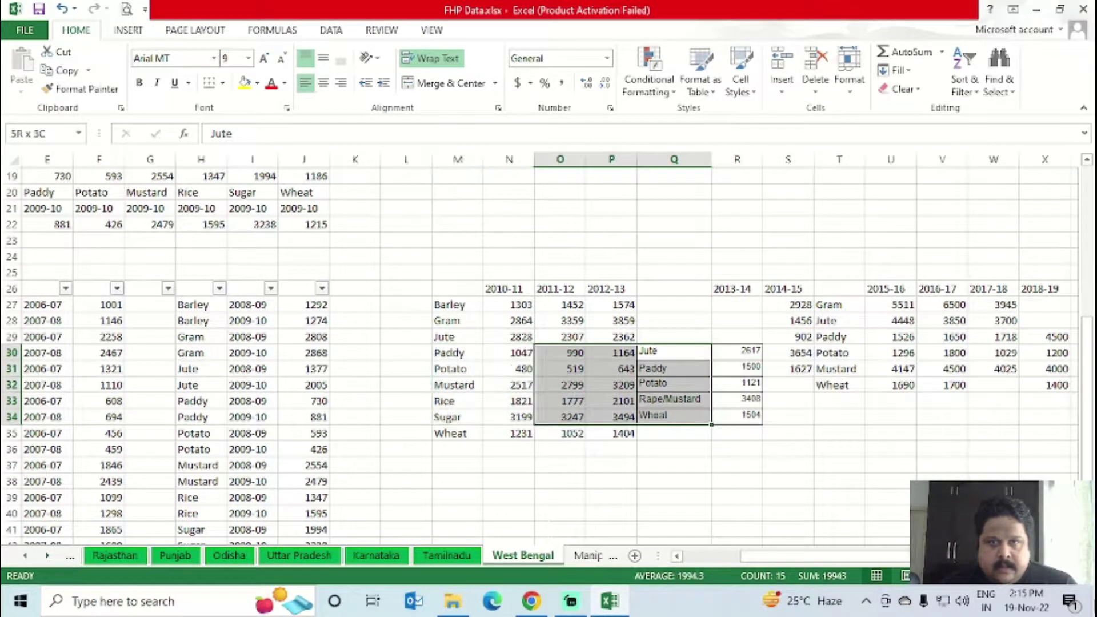
{"action": "key", "text": "shift+Right"}
{"action": "key", "text": "shift+Right"}
{"action": "key", "text": "shift+Right"}
{"action": "key", "text": "ctrl+x"}
{"action": "key", "text": "Up"}
{"action": "key", "text": "ctrl+v"}
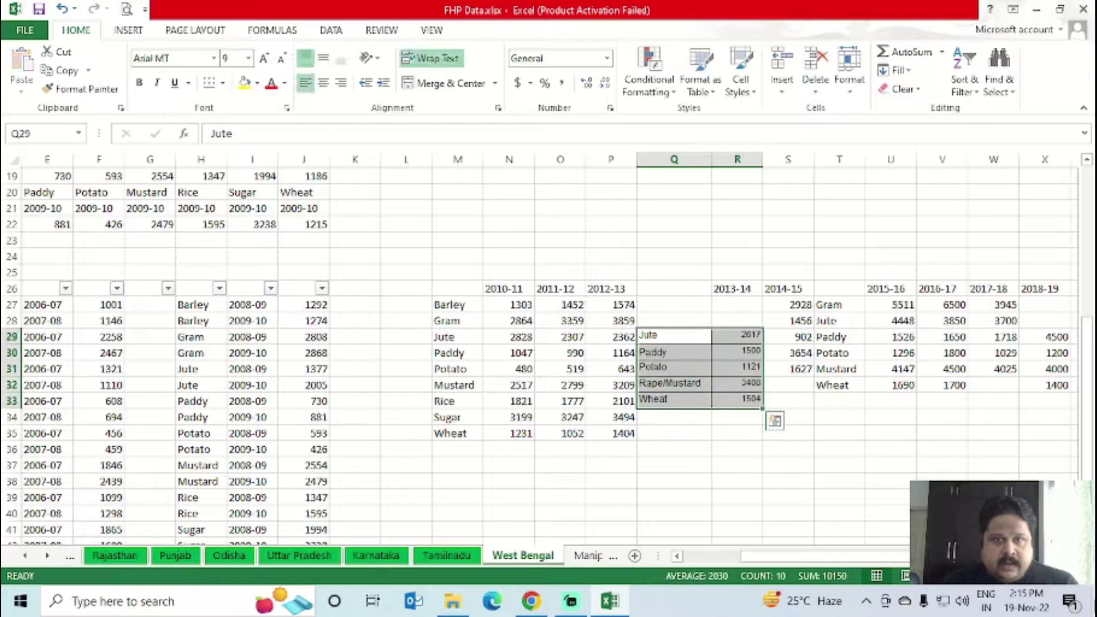
- Move the 2013-14 Wheat entry from Q33:R33 down to row 35, in line with Wheat in column M
{"action": "key", "text": "Down"}
{"action": "key", "text": "Down"}
{"action": "key", "text": "Down"}
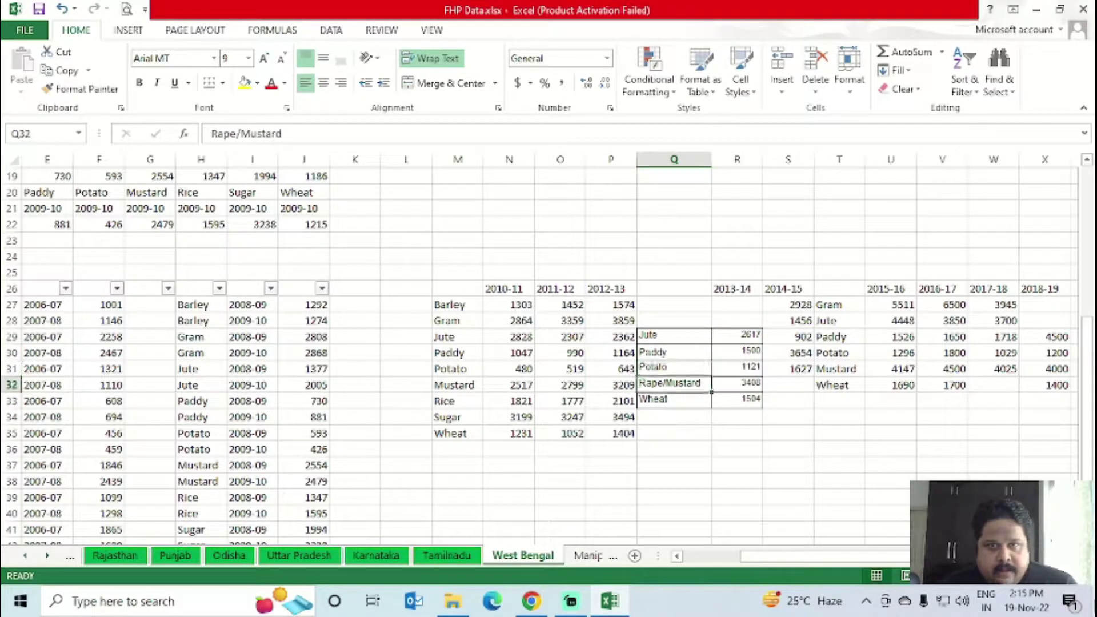
{"action": "key", "text": "Down"}
{"action": "key", "text": "shift+Right"}
{"action": "key", "text": "ctrl+x"}
{"action": "key", "text": "Down"}
{"action": "key", "text": "Down"}
{"action": "key", "text": "ctrl+v"}
{"action": "key", "text": "ctrl+Up"}
{"action": "key", "text": "ctrl+Up"}
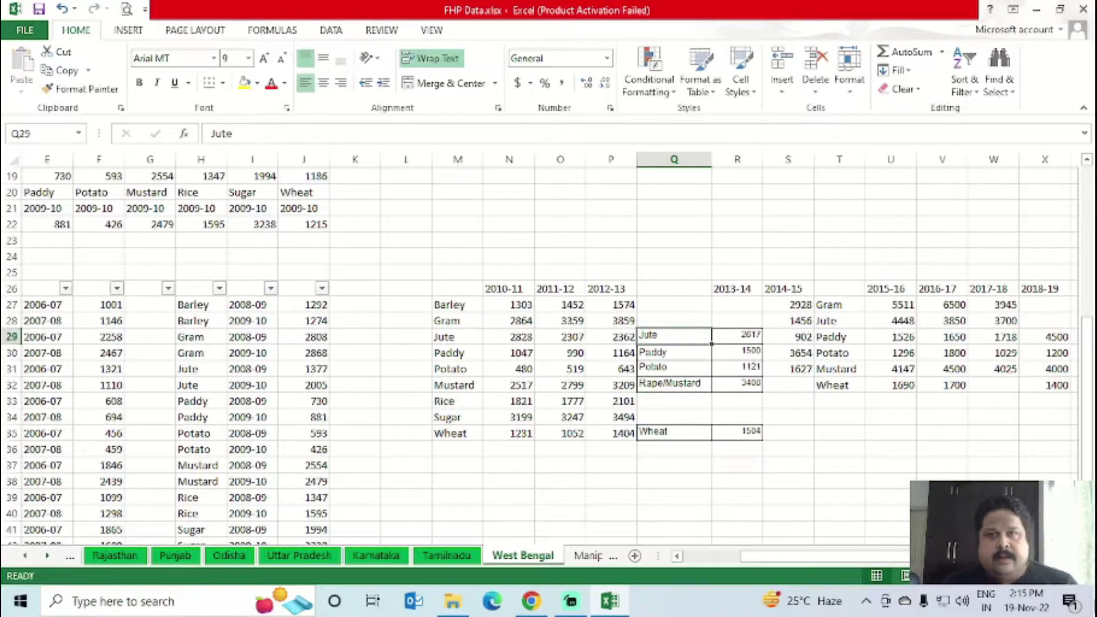
- Move the 2014-15 values in S27:S31 down so they start at S29, in line with Jute in column M
{"action": "key", "text": "Right"}
{"action": "key", "text": "Up"}
{"action": "key", "text": "Up"}
{"action": "key", "text": "Up"}
{"action": "key", "text": "Right"}
{"action": "key", "text": "Down"}
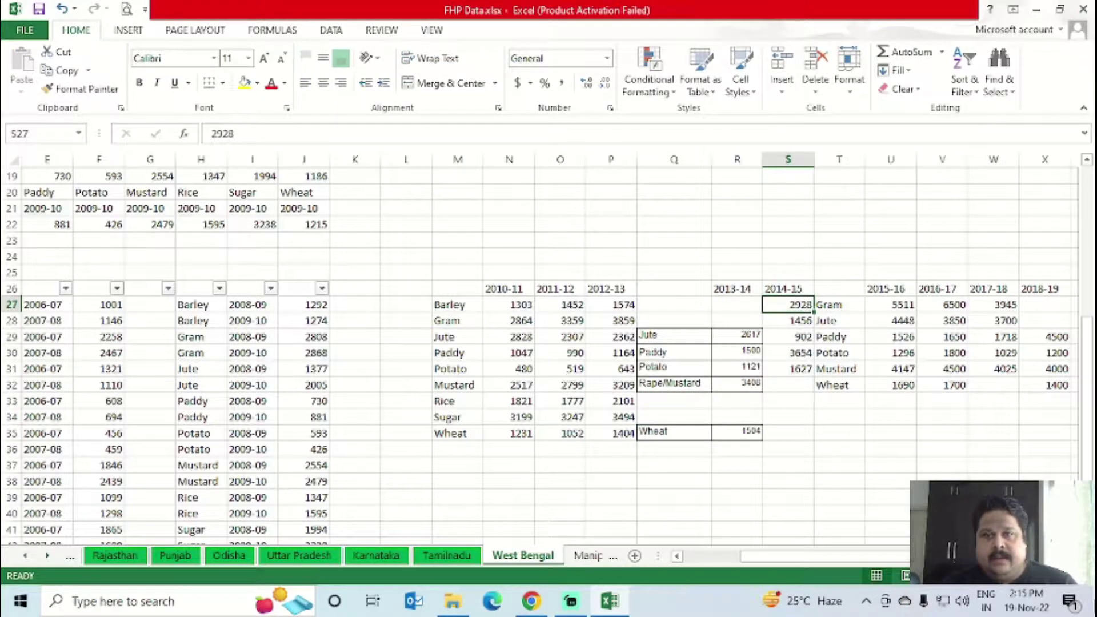
{"action": "key", "text": "shift+Down"}
{"action": "key", "text": "shift+Down"}
{"action": "key", "text": "shift+Down"}
{"action": "key", "text": "shift+Down"}
{"action": "key", "text": "ctrl+x"}
{"action": "key", "text": "Down"}
{"action": "key", "text": "Down"}
{"action": "key", "text": "ctrl+v"}
- Move the last 2014-15 value from S33 down to S35, in line with Wheat in column M
{"action": "key", "text": "Down"}
{"action": "key", "text": "Down"}
{"action": "key", "text": "Down"}
{"action": "key", "text": "Down"}
{"action": "key", "text": "ctrl+x"}
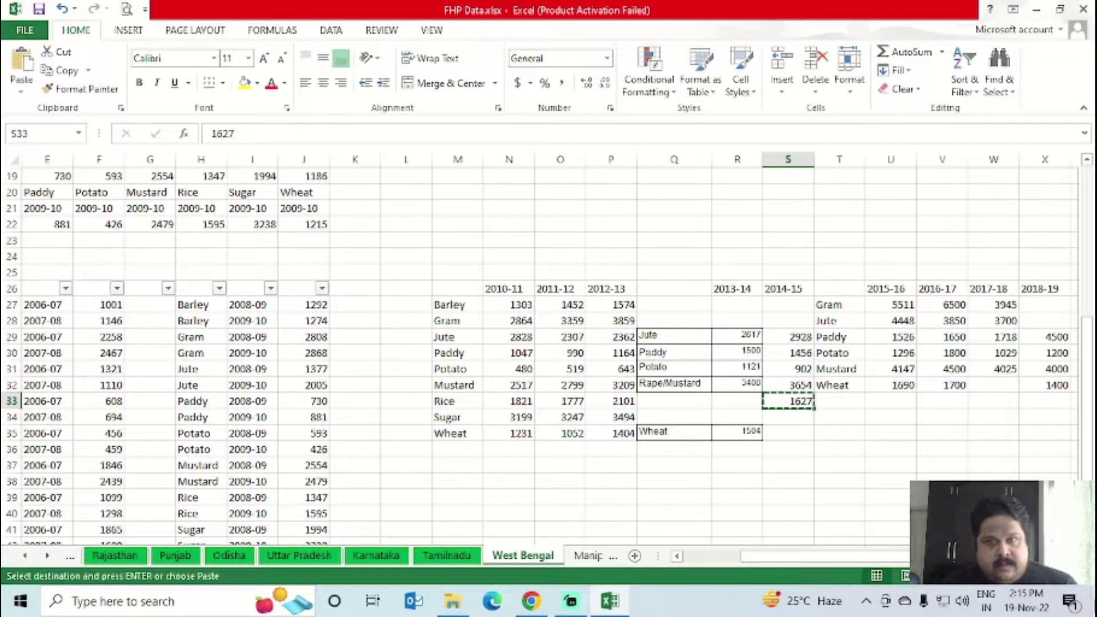
{"action": "key", "text": "Down"}
{"action": "key", "text": "Down"}
{"action": "key", "text": "ctrl+v"}
- Move the 2015-16 to 2018-19 block T27:X32 down one row to start at T28, aligning Gram with column M
{"action": "key", "text": "Right"}
{"action": "key", "text": "Up"}
{"action": "key", "text": "Up"}
{"action": "key", "text": "Up"}
{"action": "key", "text": "Up"}
{"action": "key", "text": "Up"}
{"action": "key", "text": "Up"}
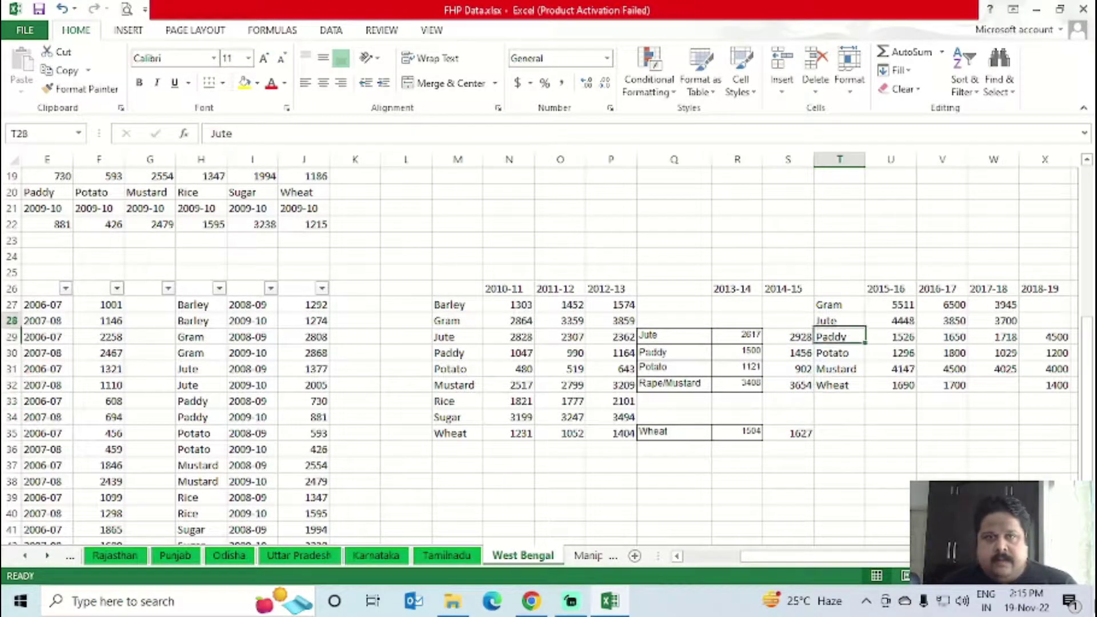
{"action": "key", "text": "shift+Right"}
{"action": "key", "text": "shift+Right"}
{"action": "key", "text": "shift+Right"}
{"action": "key", "text": "shift+Right"}
{"action": "key", "text": "shift+Right"}
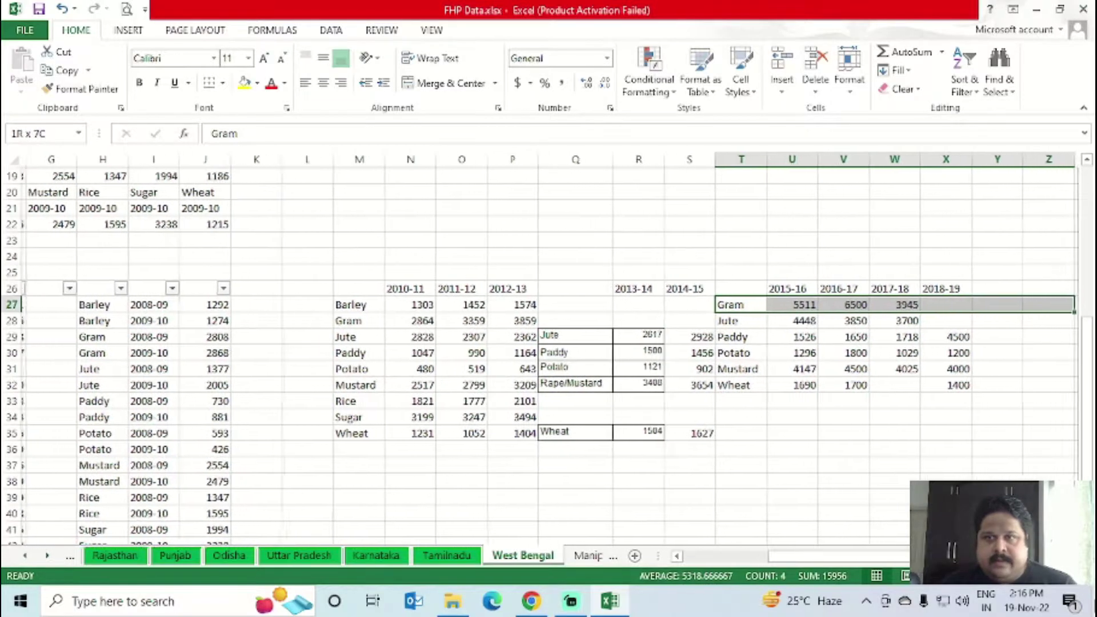
{"action": "key", "text": "shift+Left"}
{"action": "key", "text": "shift+Left"}
{"action": "key", "text": "shift+Right"}
{"action": "key", "text": "shift+Down"}
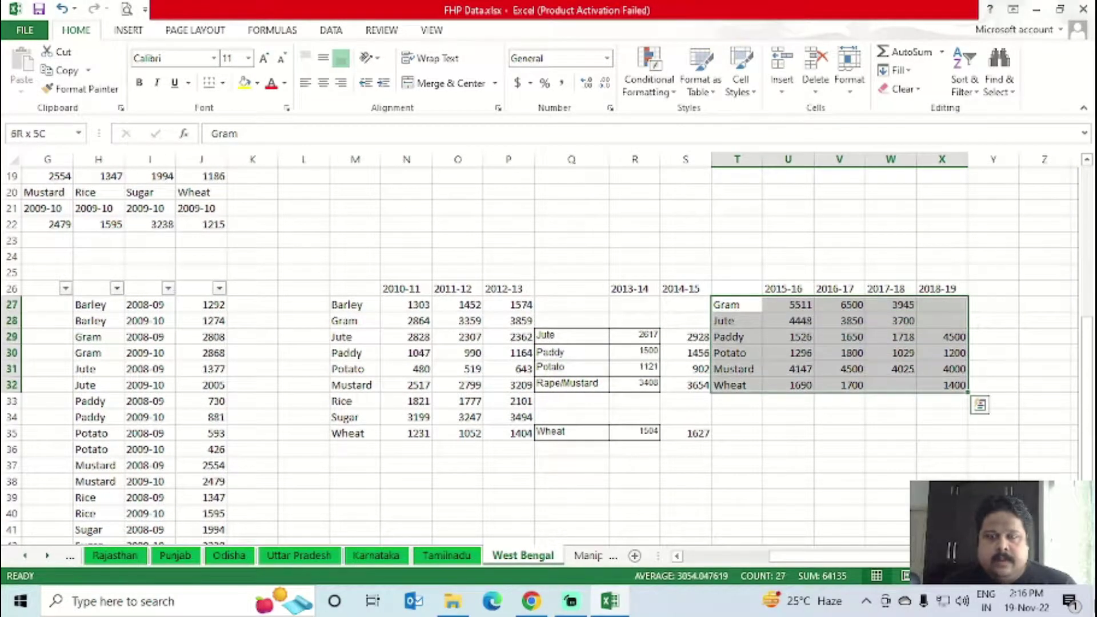
{"action": "key", "text": "ctrl+x"}
{"action": "key", "text": "Down"}
{"action": "key", "text": "ctrl+v"}
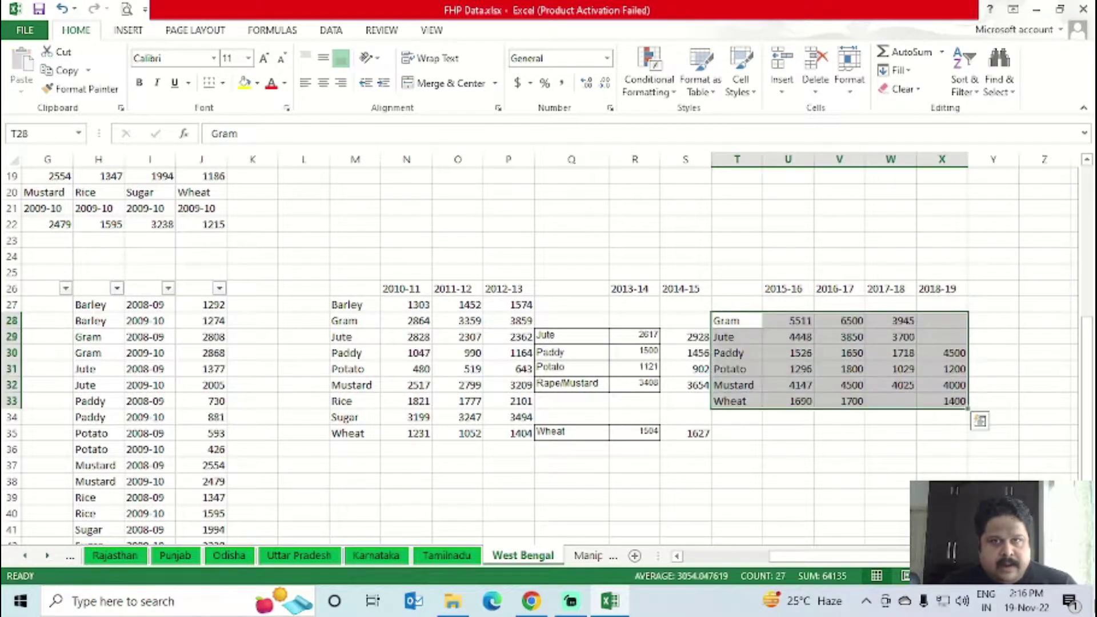
- Move the Wheat entry and its values from T33:X33 down to row 35, in line with Wheat in column M
{"action": "key", "text": "Down"}
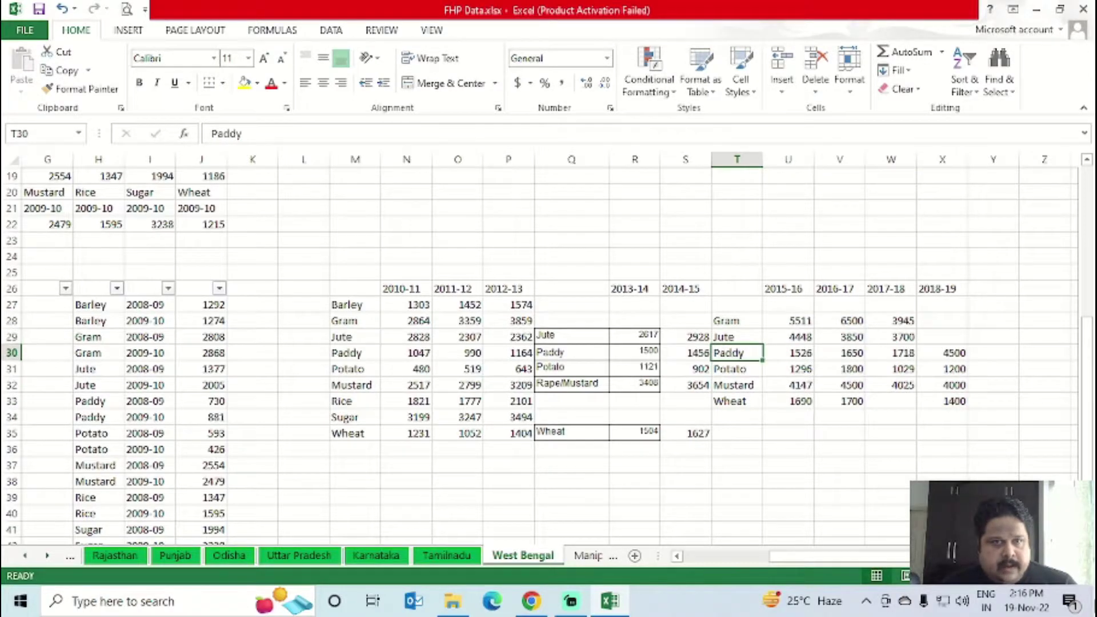
{"action": "left_click_drag", "start_coordinate": [734, 401], "coordinate": [956, 401]}
{"action": "key", "text": "ctrl+x"}
{"action": "key", "text": "Down"}
{"action": "key", "text": "Down"}
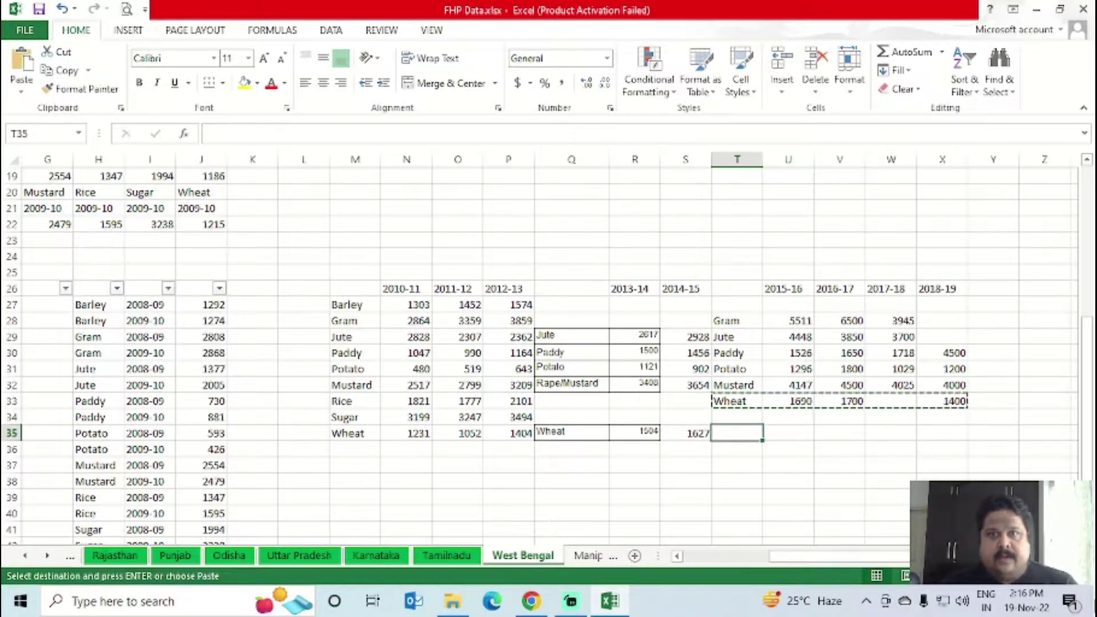
{"action": "key", "text": "ctrl+v"}
- Check row by row that the crops line up across all the years in M27:X35
{"action": "key", "text": "Up"}
{"action": "key", "text": "Up"}
{"action": "key", "text": "Up"}
{"action": "key", "text": "Up"}
{"action": "key", "text": "Up"}
{"action": "key", "text": "Up"}
{"action": "key", "text": "Up"}
{"action": "key", "text": "Up"}
{"action": "key", "text": "Left"}
{"action": "key", "text": "Left"}
{"action": "key", "text": "Left"}
{"action": "key", "text": "Left"}
{"action": "key", "text": "Left"}
{"action": "key", "text": "Left"}
{"action": "key", "text": "Left"}
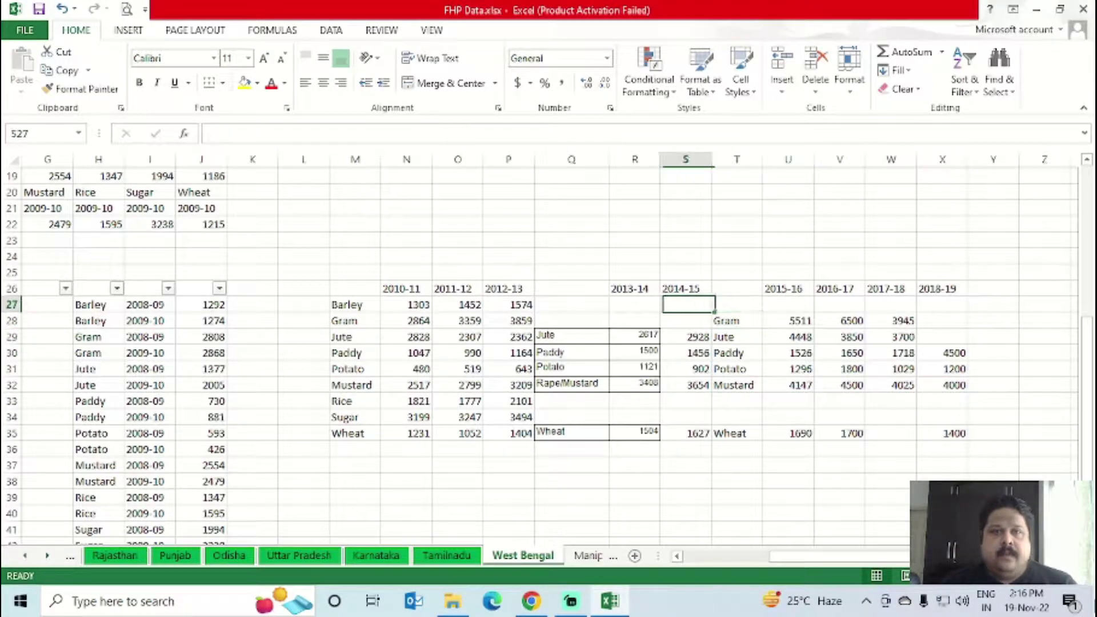
{"action": "key", "text": "shift+Right"}
{"action": "key", "text": "shift+Right"}
{"action": "key", "text": "shift+Right"}
{"action": "key", "text": "shift+Right"}
{"action": "key", "text": "shift+Right"}
{"action": "key", "text": "shift+Right"}
{"action": "key", "text": "shift+Right"}
{"action": "key", "text": "shift+Right"}
{"action": "key", "text": "shift+Right"}
{"action": "key", "text": "shift+Right"}
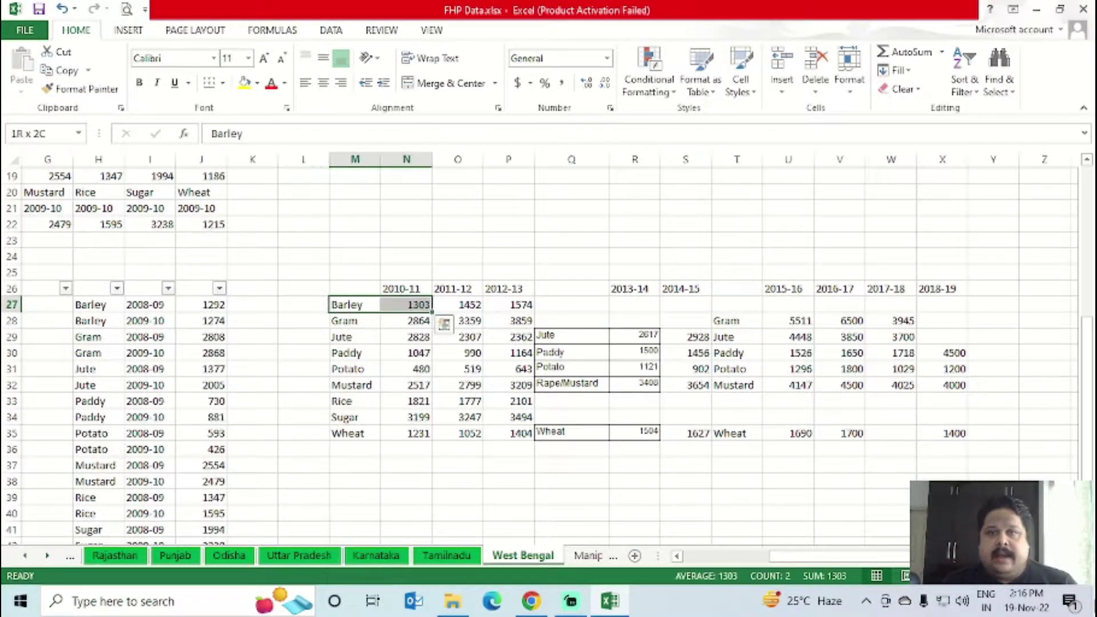
{"action": "key", "text": "shift+Right"}
{"action": "key", "text": "shift+Down"}
{"action": "key", "text": "shift+Down"}
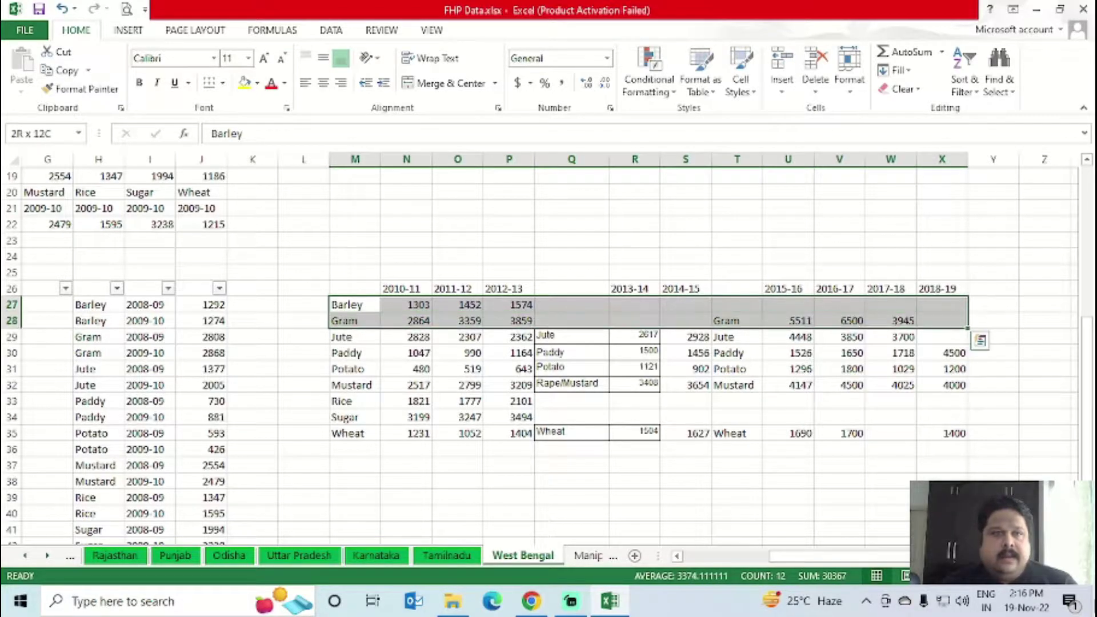
{"action": "key", "text": "shift+Down"}
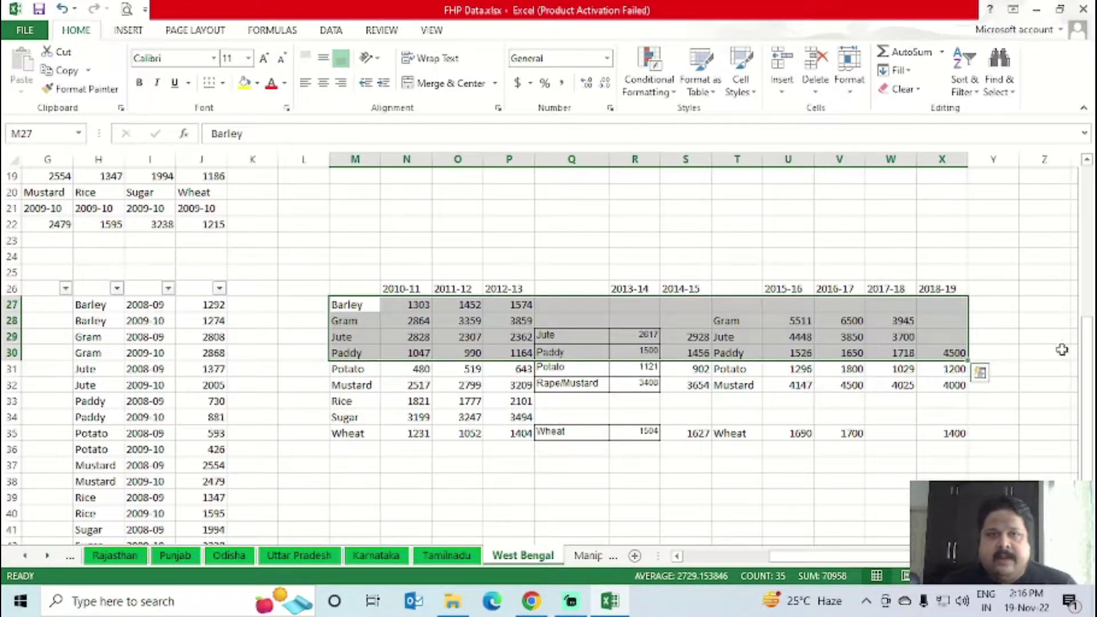
{"action": "key", "text": "shift+Down"}
{"action": "key", "text": "shift+Down"}
{"action": "key", "text": "shift+Down"}
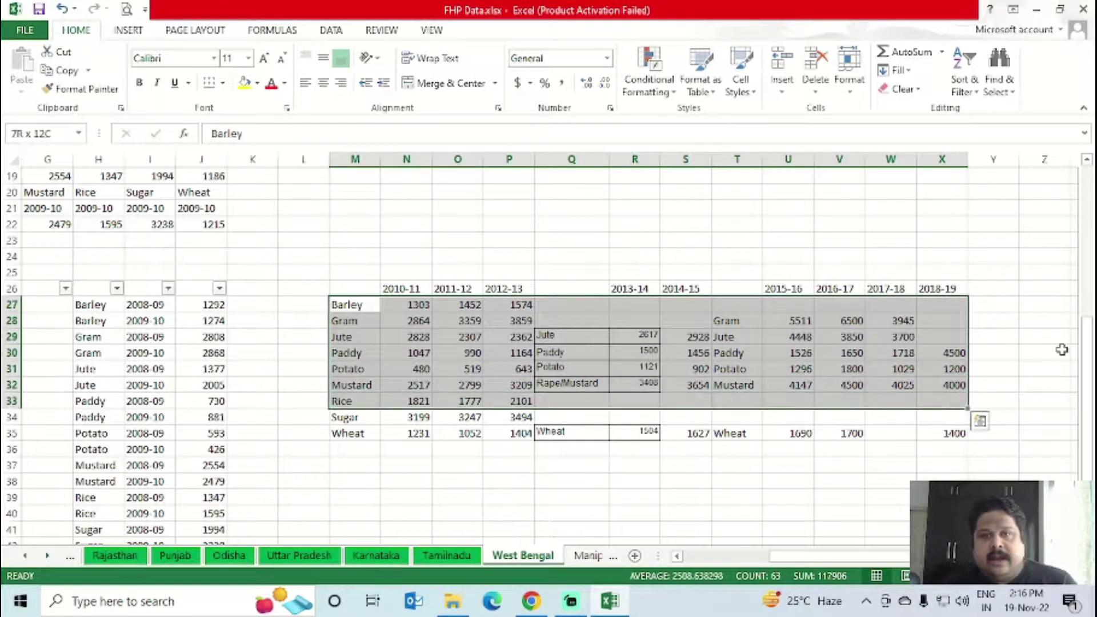
{"action": "key", "text": "shift+Down"}
{"action": "key", "text": "shift+Down"}
{"action": "key", "text": "Up"}
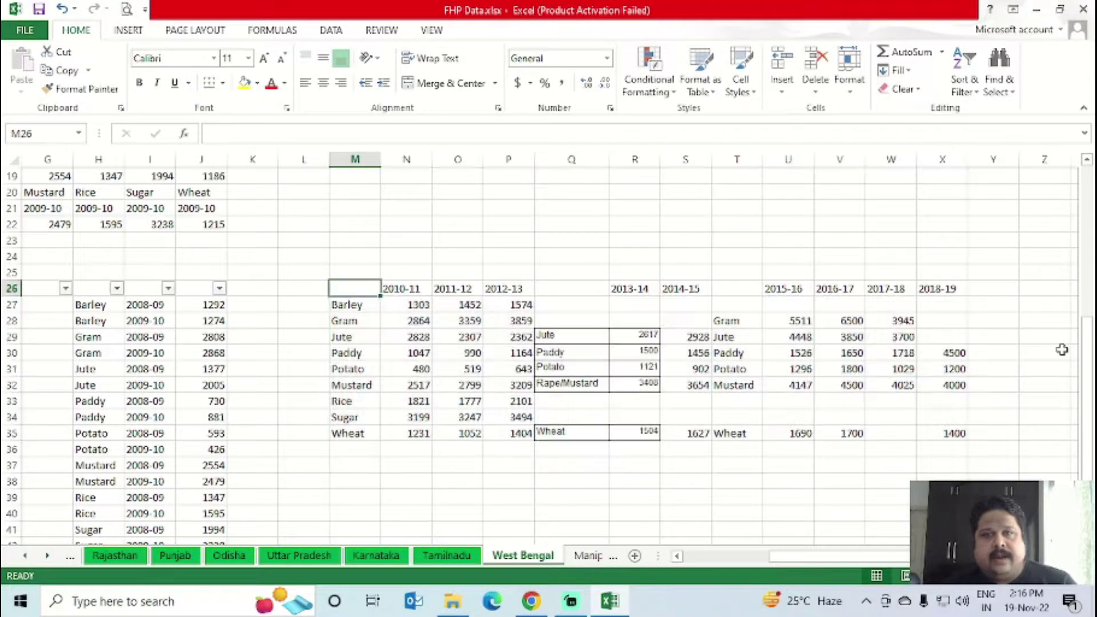
- Clear the duplicate crop names in Q26:Q35 beside the 2013-14 values
{"action": "key", "text": "Down"}
{"action": "key", "text": "Right"}
{"action": "key", "text": "Right"}
{"action": "key", "text": "Right"}
{"action": "key", "text": "Right"}
{"action": "key", "text": "Up"}
{"action": "key", "text": "shift+Down"}
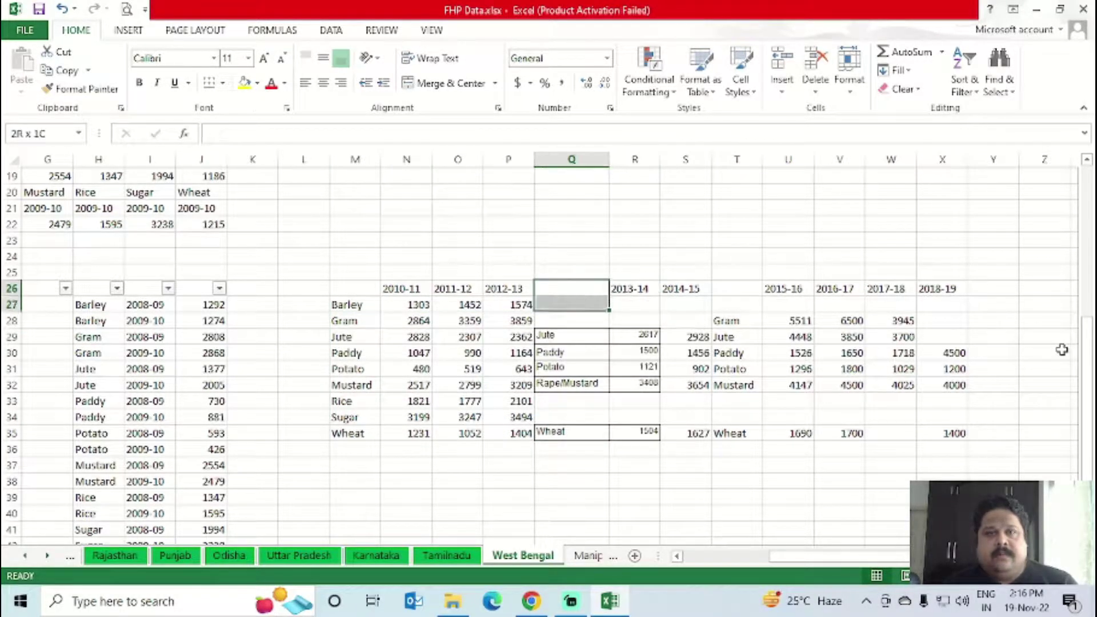
{"action": "key", "text": "shift+Down"}
{"action": "key", "text": "shift+Down"}
{"action": "key", "text": "shift+Down"}
{"action": "key", "text": "shift+Down"}
{"action": "key", "text": "shift+Down"}
{"action": "key", "text": "shift+Down"}
{"action": "key", "text": "shift+Down"}
{"action": "key", "text": "shift+Down"}
{"action": "key", "text": "shift+Down"}
{"action": "key", "text": "shift+Down"}
{"action": "key", "text": "shift+Down"}
{"action": "key", "text": "shift+Up"}
{"action": "key", "text": "shift+Up"}
{"action": "key", "text": "shift+Up"}
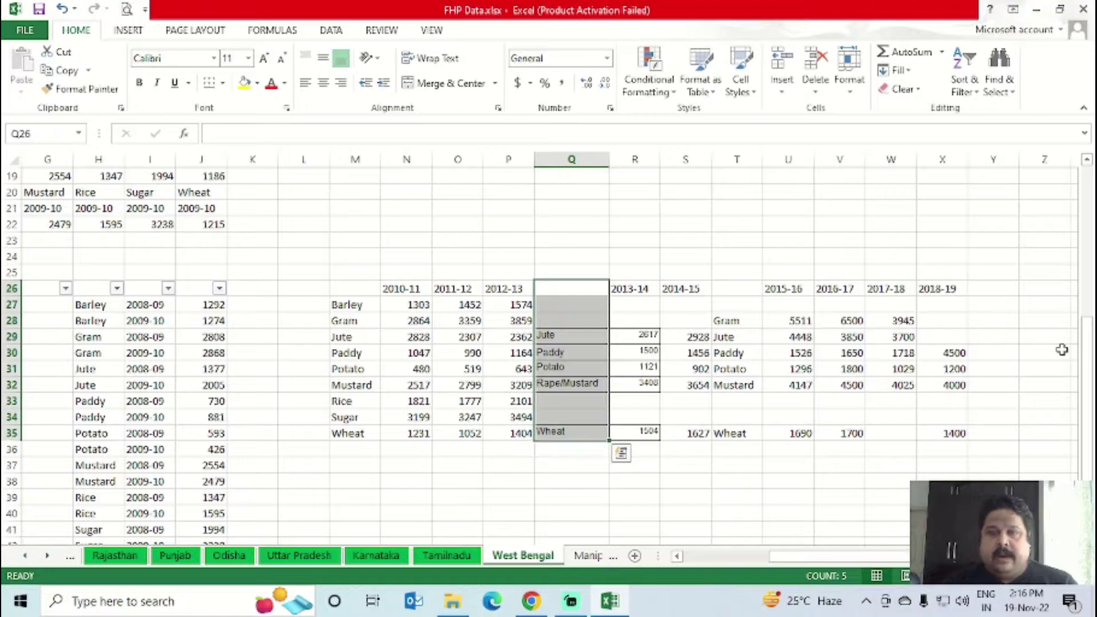
{"action": "key", "text": "Delete"}
- Clear the duplicate crop names in T26:T35 beside the 2015-16 values
{"action": "key", "text": "Right"}
{"action": "key", "text": "Right"}
{"action": "key", "text": "Right"}
{"action": "key", "text": "shift+Down"}
{"action": "key", "text": "shift+Down"}
{"action": "key", "text": "shift+Down"}
{"action": "key", "text": "shift+Down"}
{"action": "key", "text": "shift+Down"}
{"action": "key", "text": "shift+Down"}
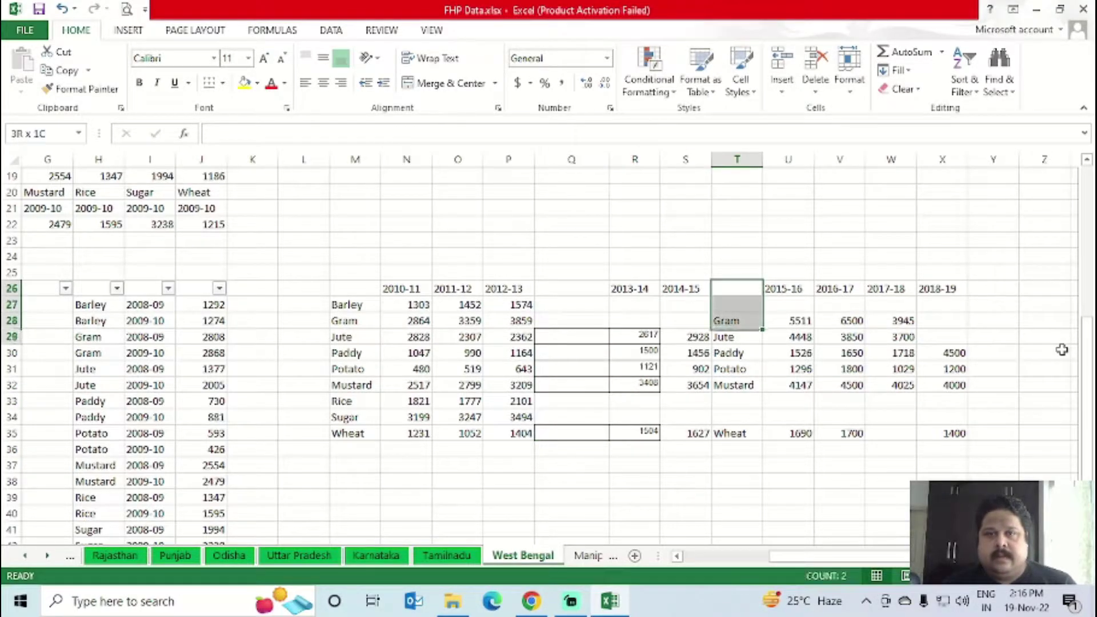
{"action": "key", "text": "shift+Down"}
{"action": "key", "text": "shift+Down"}
{"action": "key", "text": "shift+Down"}
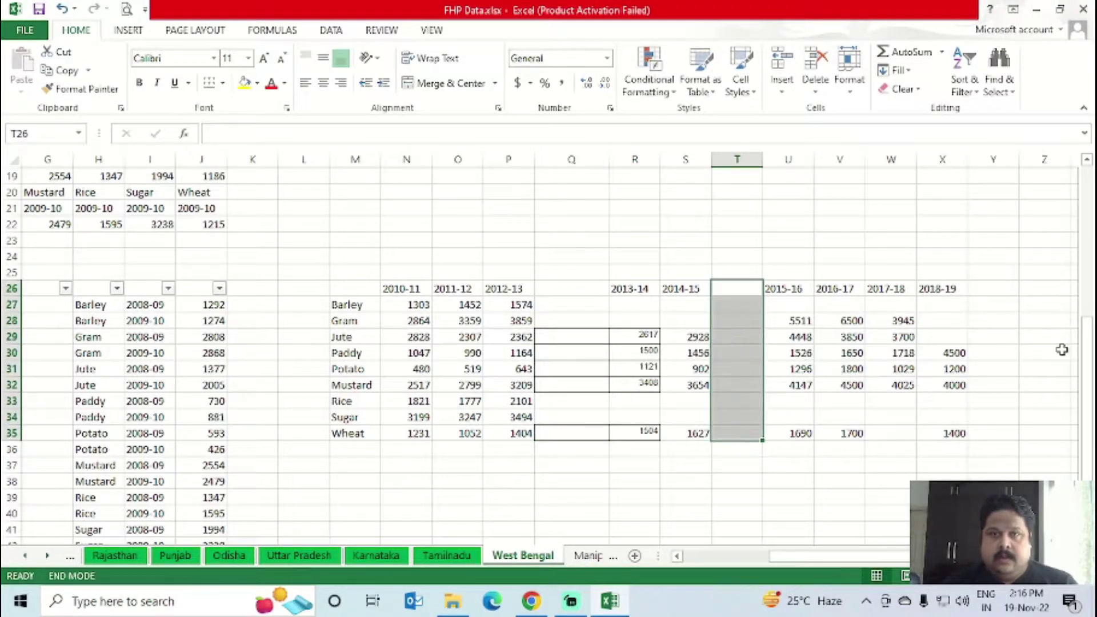
- Move the 2013-14 to 2018-19 block R26:X35 one column left to start at Q26, closing the empty column
{"action": "key", "text": "Right"}
{"action": "key", "text": "shift+Right"}
{"action": "key", "text": "shift+Right"}
{"action": "key", "text": "Left"}
{"action": "key", "text": "Left"}
{"action": "key", "text": "Left"}
{"action": "key", "text": "shift+Right"}
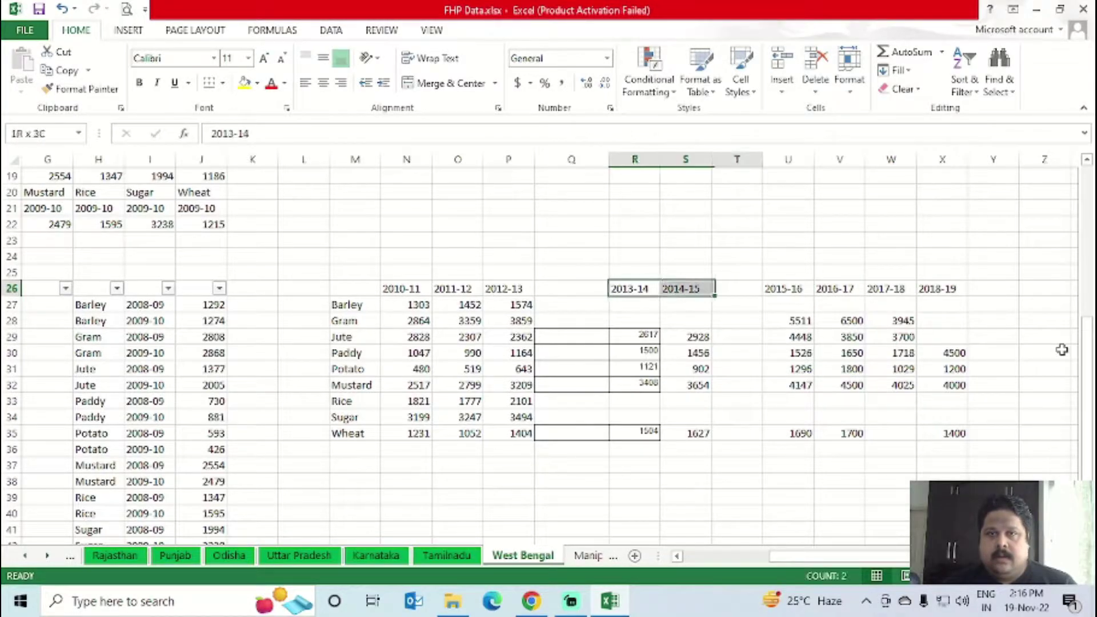
{"action": "key", "text": "shift+Right"}
{"action": "key", "text": "shift+Right"}
{"action": "key", "text": "shift+Right"}
{"action": "key", "text": "shift+Right"}
{"action": "key", "text": "shift+Right"}
{"action": "key", "text": "shift+Down"}
{"action": "key", "text": "shift+Down"}
{"action": "key", "text": "shift+Down"}
{"action": "key", "text": "shift+Down"}
{"action": "key", "text": "shift+Down"}
{"action": "key", "text": "shift+Down"}
{"action": "key", "text": "shift+Down"}
{"action": "key", "text": "shift+Down"}
{"action": "key", "text": "shift+Down"}
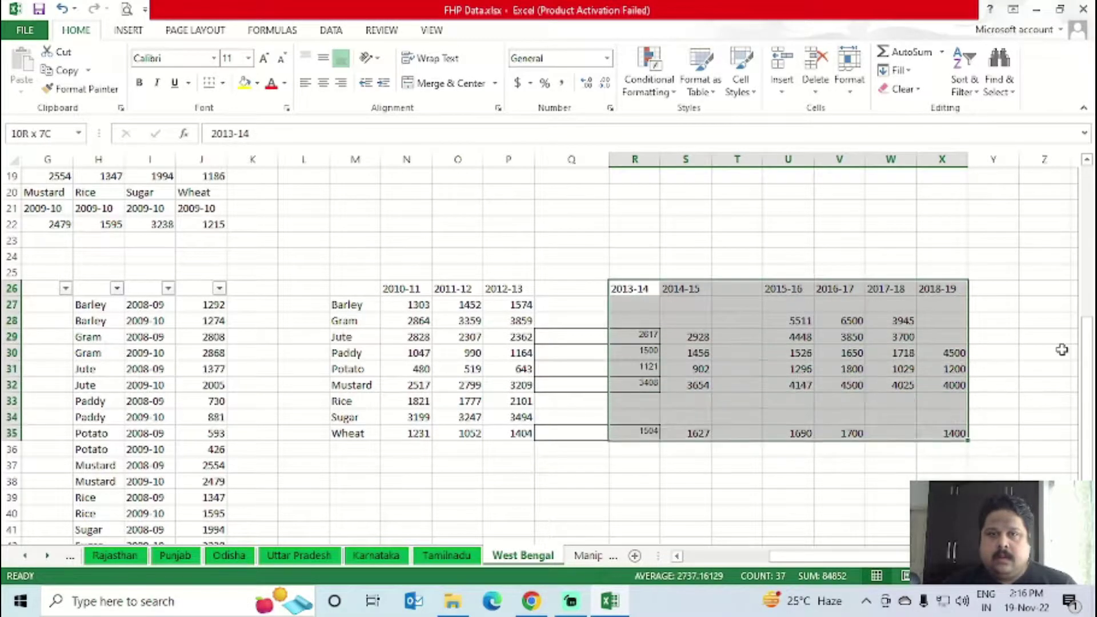
{"action": "key", "text": "ctrl+x"}
{"action": "key", "text": "Left"}
{"action": "key", "text": "ctrl+v"}
- Move the 2015-16 to 2018-19 block T26:W35 one column left to start at S26, beside the 2014-15 values
{"action": "key", "text": "Right"}
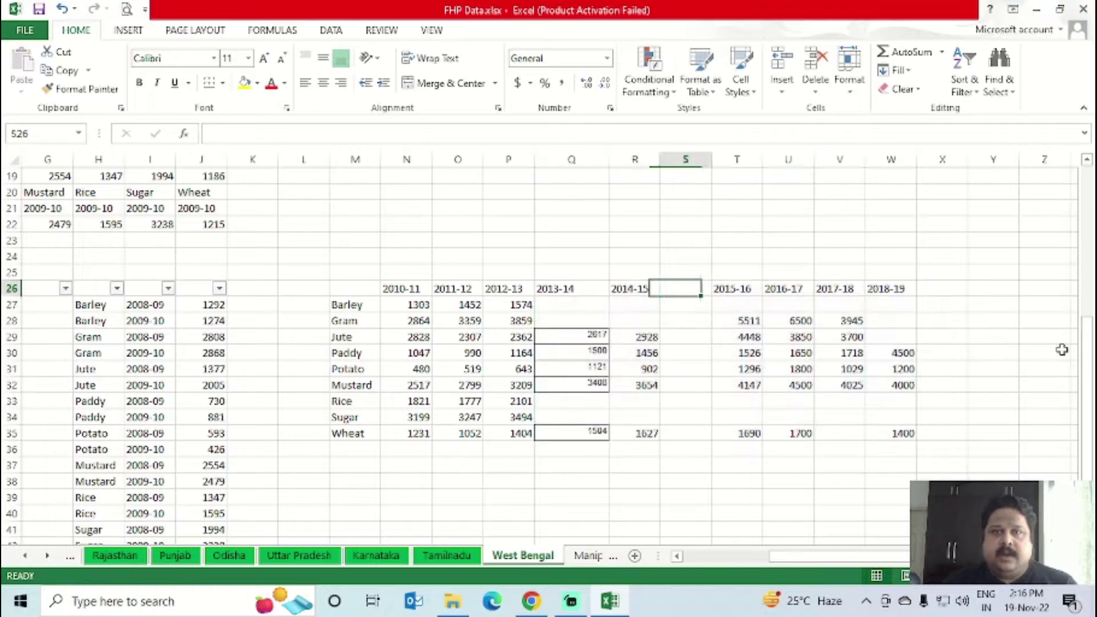
{"action": "key", "text": "Right"}
{"action": "key", "text": "Right"}
{"action": "key", "text": "shift+Right"}
{"action": "key", "text": "shift+Right"}
{"action": "key", "text": "shift+Right"}
{"action": "key", "text": "shift+Down"}
{"action": "key", "text": "shift+Down"}
{"action": "key", "text": "shift+Down"}
{"action": "key", "text": "shift+Down"}
{"action": "key", "text": "shift+Down"}
{"action": "key", "text": "shift+Down"}
{"action": "key", "text": "shift+Down"}
{"action": "key", "text": "shift+Down"}
{"action": "key", "text": "shift+Down"}
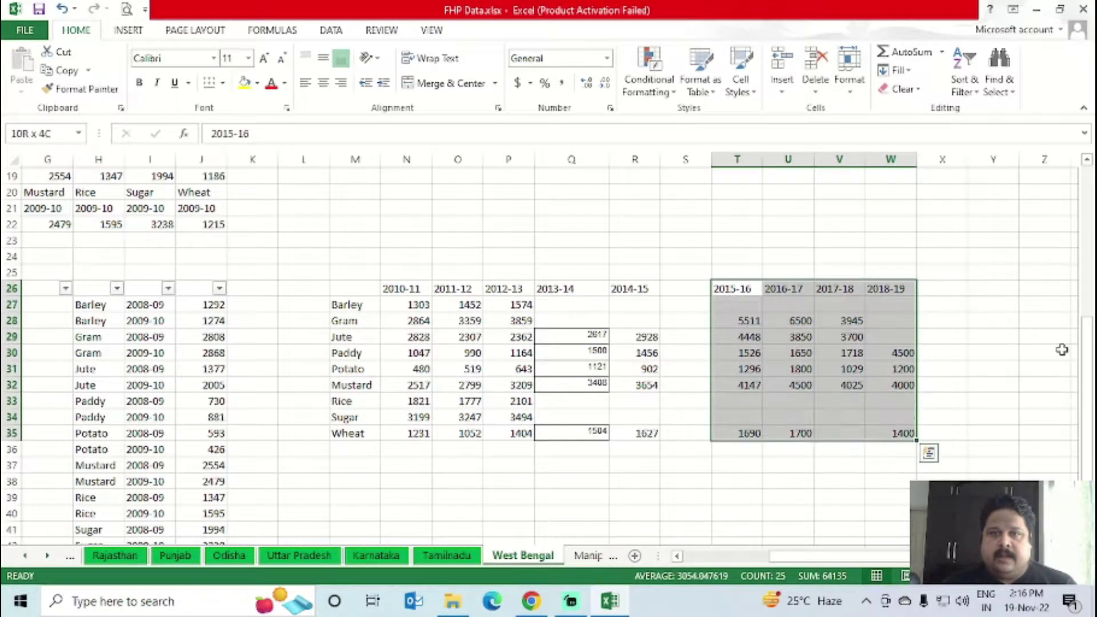
{"action": "key", "text": "ctrl+x"}
{"action": "key", "text": "Left"}
{"action": "key", "text": "ctrl+v"}
- Insert 12 blank rows at row 24, between the 2009-10 data and the source blocks beneath it
{"action": "key", "text": "ctrl+Left"}
{"action": "key", "text": "ctrl+Left"}
{"action": "key", "text": "ctrl+Left"}
{"action": "key", "text": "Up"}
{"action": "key", "text": "shift+space"}
{"action": "key", "text": "ctrl+shift+plus"}
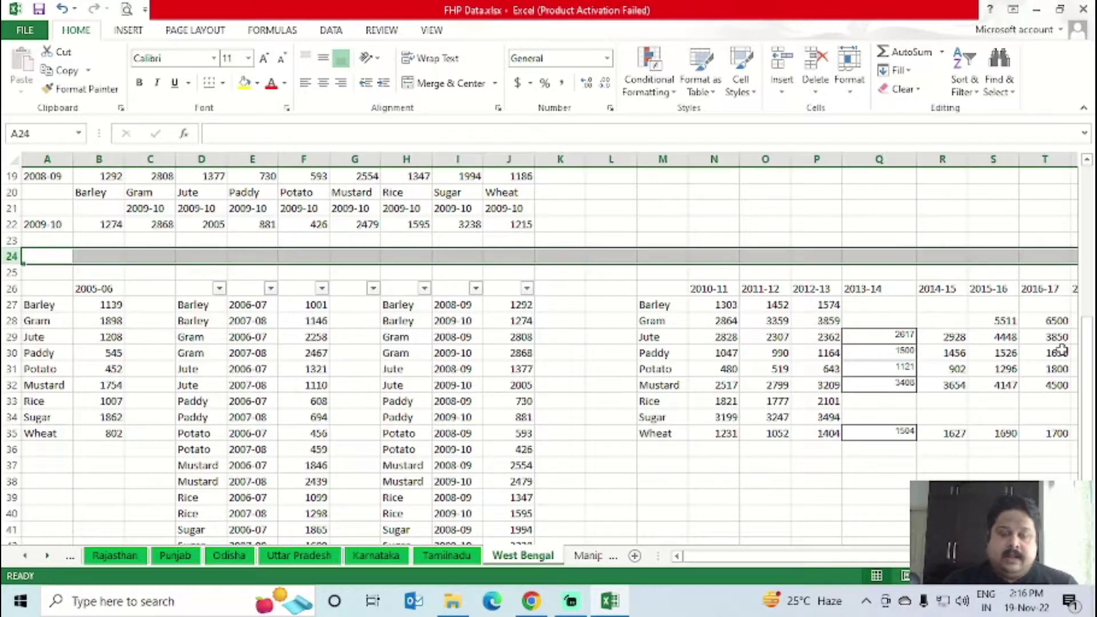
{"action": "key", "text": "ctrl+shift+plus"}
{"action": "key", "text": "ctrl+shift+plus"}
{"action": "key", "text": "ctrl+shift+plus"}
{"action": "key", "text": "ctrl+shift+plus"}
{"action": "key", "text": "ctrl+shift+plus"}
{"action": "key", "text": "ctrl+shift+plus"}
{"action": "key", "text": "ctrl+shift+plus"}
{"action": "key", "text": "ctrl+shift+plus"}
{"action": "key", "text": "ctrl+shift+plus"}
{"action": "key", "text": "ctrl+shift+plus"}
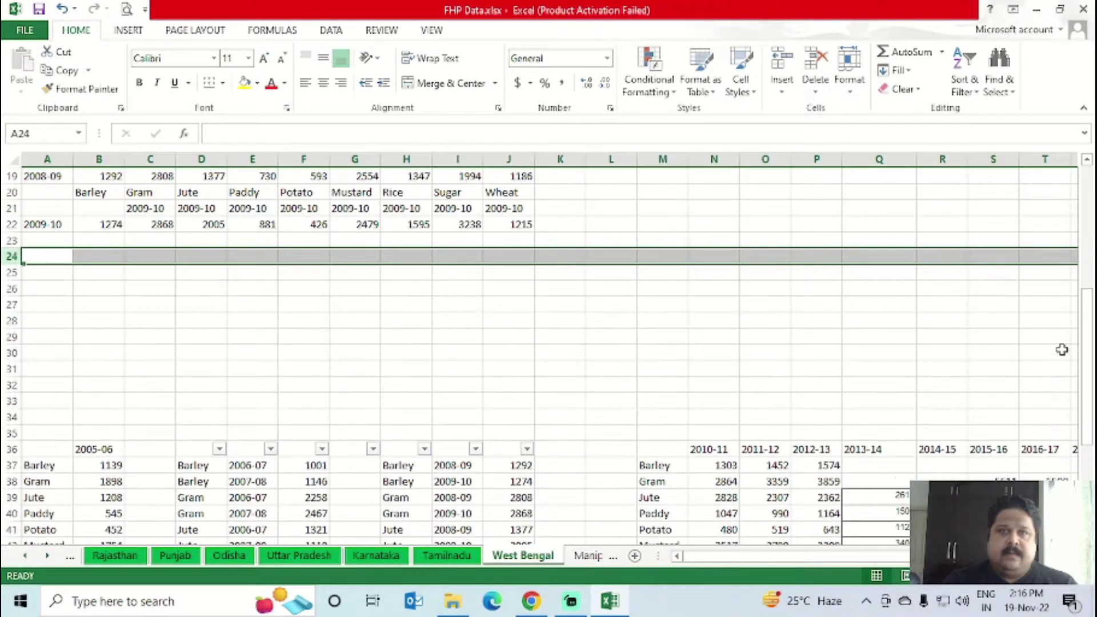
{"action": "key", "text": "ctrl+shift+plus"}
{"action": "key", "text": "ctrl+shift+plus"}
- Copy the aligned 2010-11 to 2018-19 crop table in M38:V47, including its headings
{"action": "key", "text": "Right"}
{"action": "key", "text": "Right"}
{"action": "key", "text": "Right"}
{"action": "key", "text": "Right"}
{"action": "key", "text": "Right"}
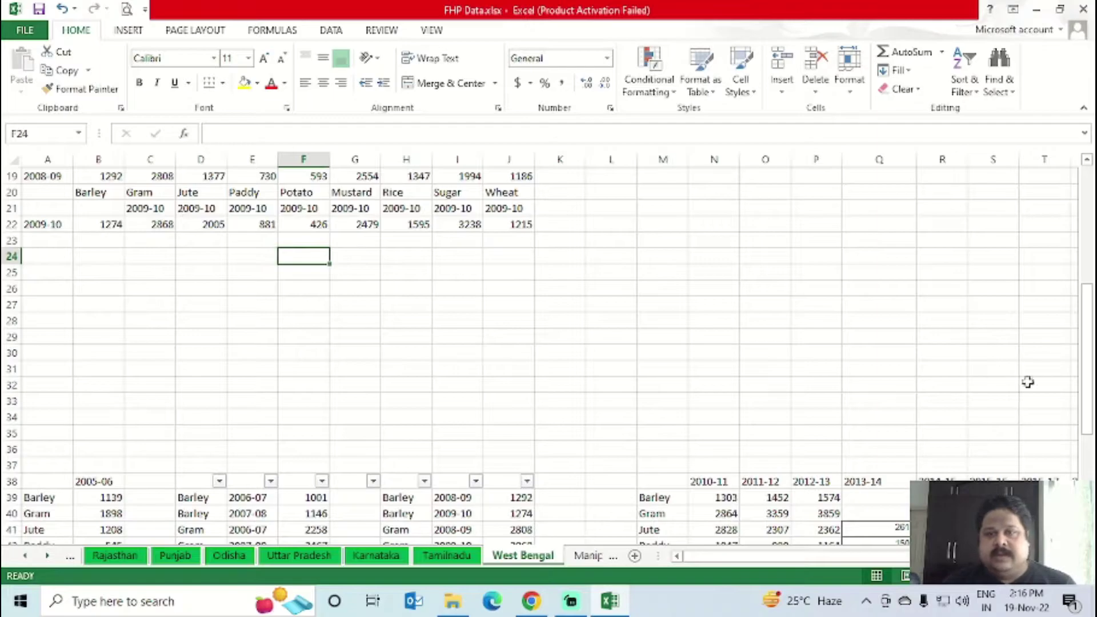
{"action": "scroll", "coordinate": [992, 370], "scroll_direction": "down", "scroll_amount": 4}
{"action": "left_click", "coordinate": [664, 289]}
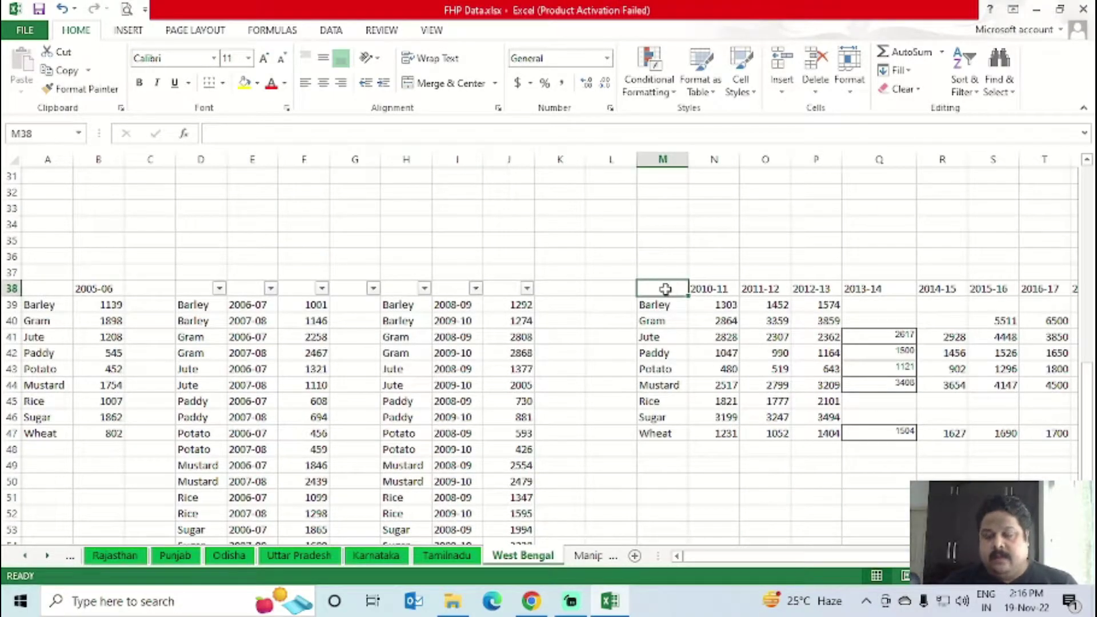
{"action": "key", "text": "shift+Right"}
{"action": "key", "text": "shift+Right"}
{"action": "key", "text": "shift+Right"}
{"action": "key", "text": "shift+Right"}
{"action": "key", "text": "shift+Right"}
{"action": "key", "text": "shift+Right"}
{"action": "key", "text": "shift+Right"}
{"action": "key", "text": "shift+Right"}
{"action": "key", "text": "shift+Right"}
{"action": "key", "text": "shift+Down"}
{"action": "key", "text": "shift+Down"}
{"action": "key", "text": "shift+Down"}
{"action": "key", "text": "shift+Down"}
{"action": "key", "text": "shift+Down"}
{"action": "key", "text": "shift+Down"}
{"action": "key", "text": "shift+Down"}
{"action": "key", "text": "shift+Down"}
{"action": "key", "text": "shift+Down"}
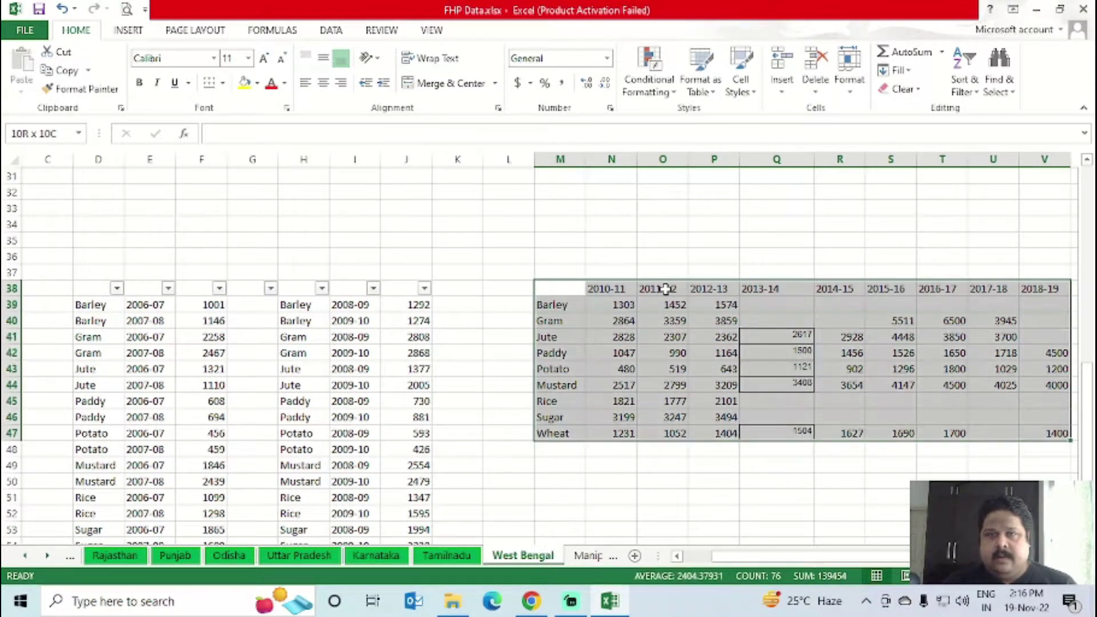
{"action": "key", "text": "ctrl+c"}
- Paste the copied crop table transposed at A24, using Paste Special with the Transpose option
{"action": "key", "text": "ctrl+Left"}
{"action": "key", "text": "ctrl+Left"}
{"action": "key", "text": "ctrl+Up"}
{"action": "key", "text": "ctrl+Up"}
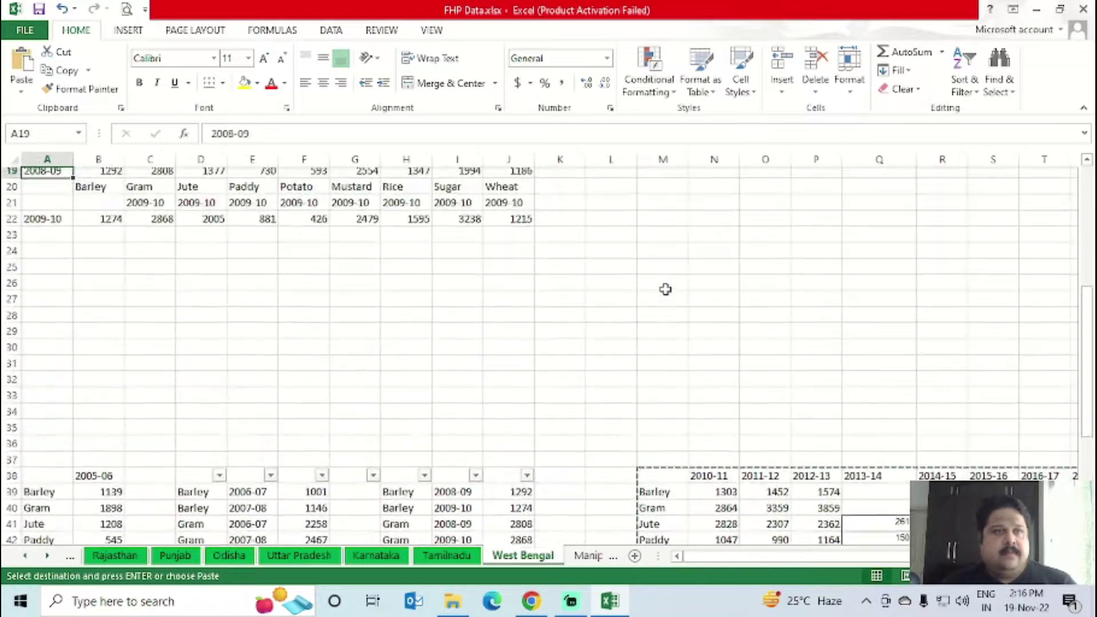
{"action": "key", "text": "Down"}
{"action": "key", "text": "Down"}
{"action": "key", "text": "Down"}
{"action": "key", "text": "Down"}
{"action": "key", "text": "Down"}
{"action": "key", "text": "shift+F10"}
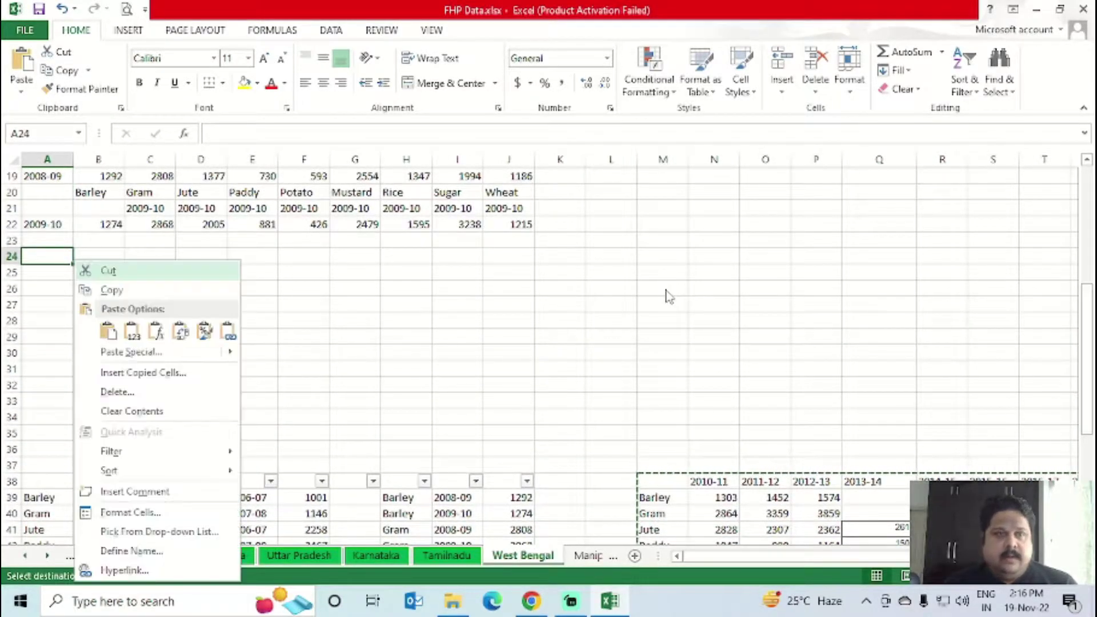
{"action": "key", "text": "Return"}
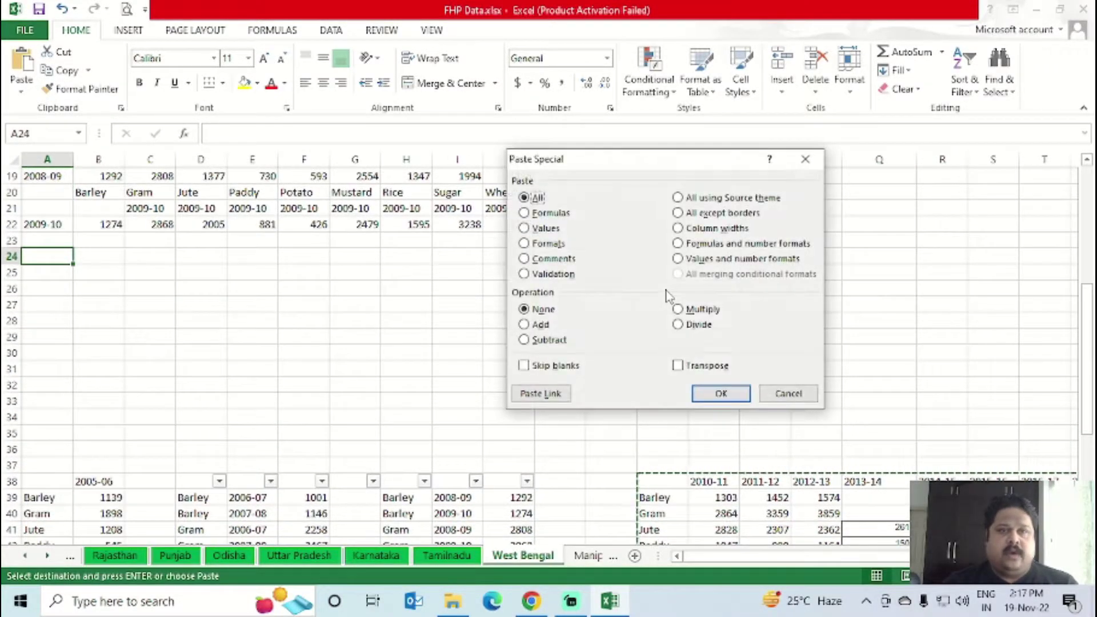
{"action": "left_click", "coordinate": [698, 365]}
{"action": "left_click", "coordinate": [718, 392]}
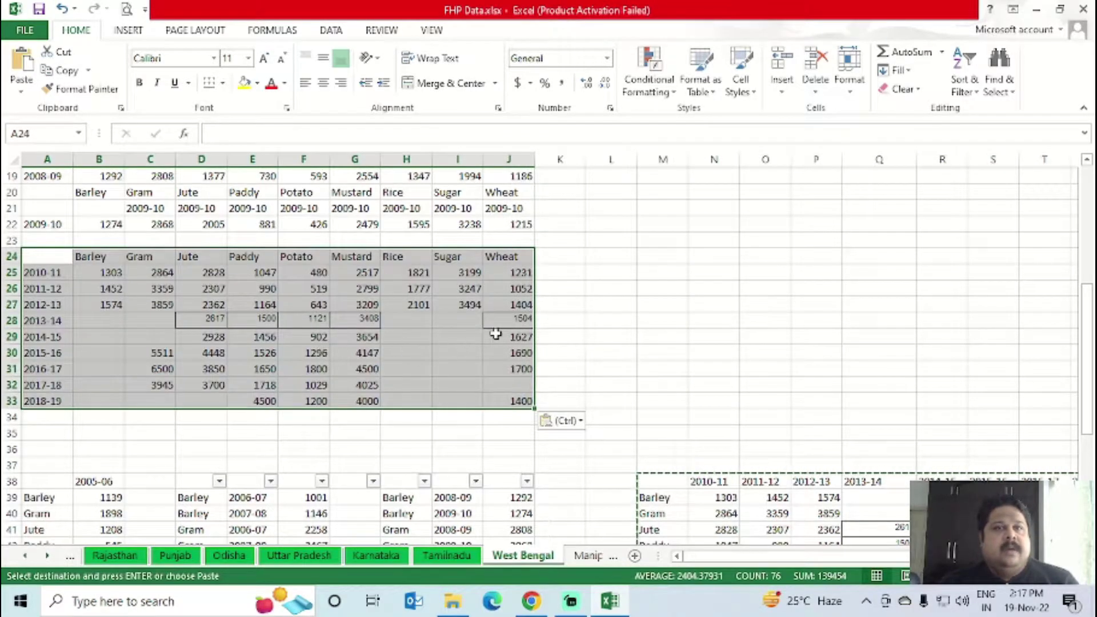
- Delete rows 11 and 12, the repeated crop headings and year labels above the 2006-07 data
{"action": "scroll", "coordinate": [494, 334], "scroll_direction": "up", "scroll_amount": 4}
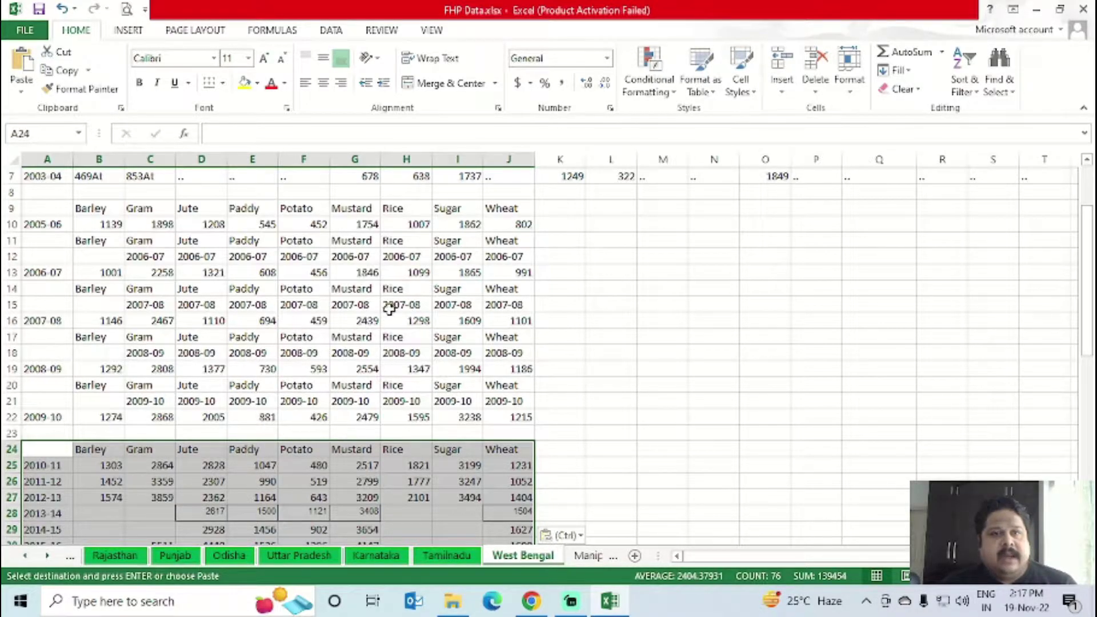
{"action": "left_click", "coordinate": [473, 434]}
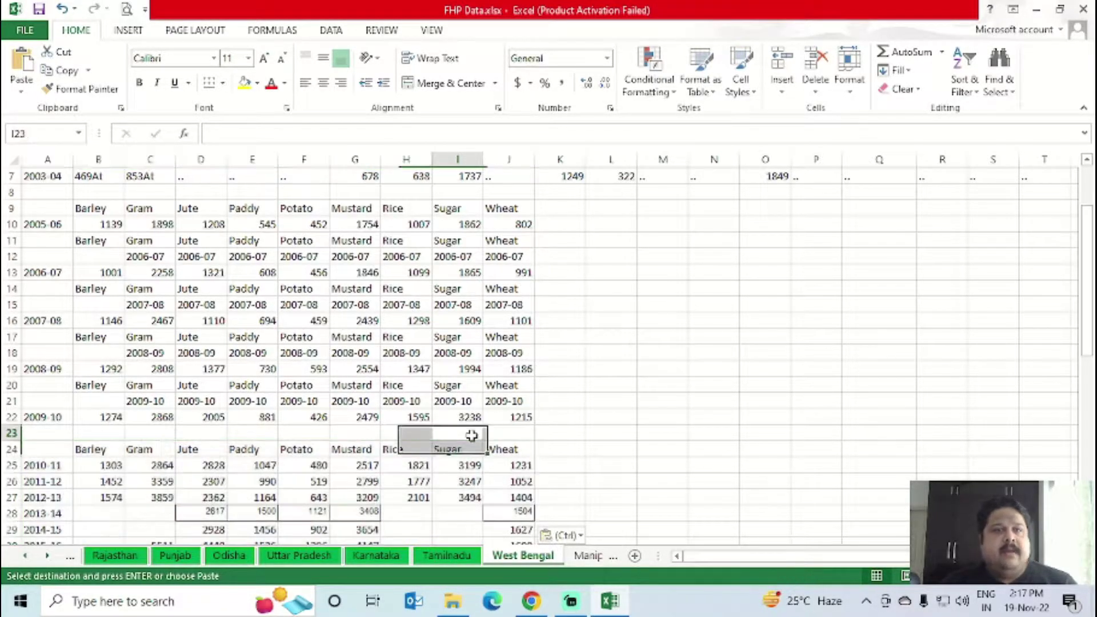
{"action": "key", "text": "Home"}
{"action": "left_click", "coordinate": [12, 432]}
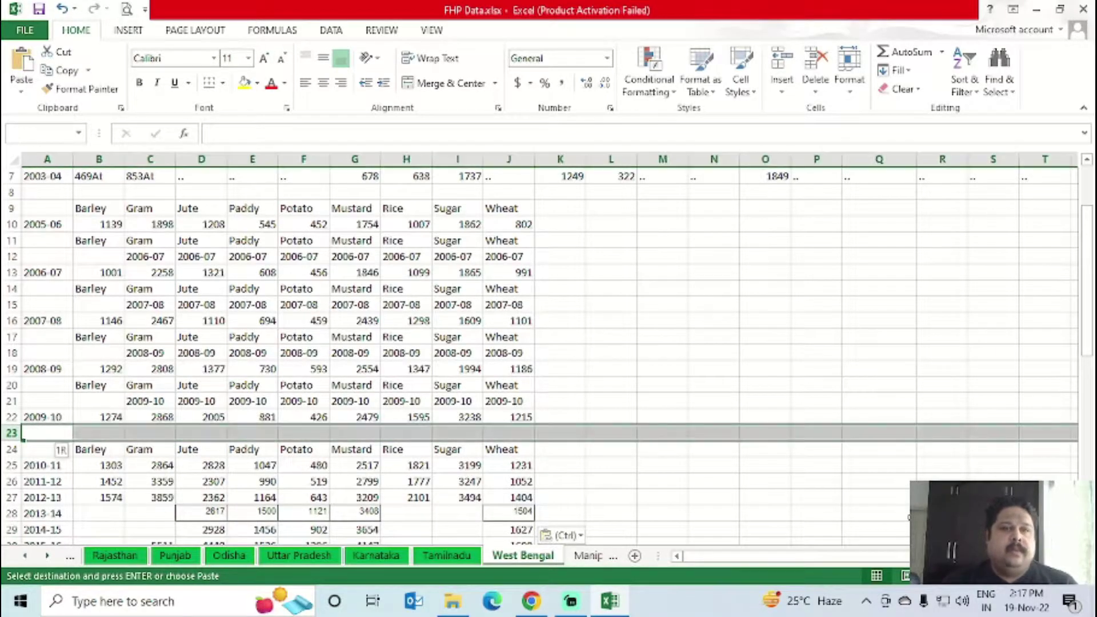
{"action": "key", "text": "Up"}
{"action": "key", "text": "Up"}
{"action": "key", "text": "Up"}
{"action": "key", "text": "Up"}
{"action": "key", "text": "Up"}
{"action": "key", "text": "Up"}
{"action": "key", "text": "Up"}
{"action": "key", "text": "Up"}
{"action": "key", "text": "Up"}
{"action": "key", "text": "Up"}
{"action": "key", "text": "Up"}
{"action": "key", "text": "Up"}
{"action": "key", "text": "Up"}
{"action": "key", "text": "Up"}
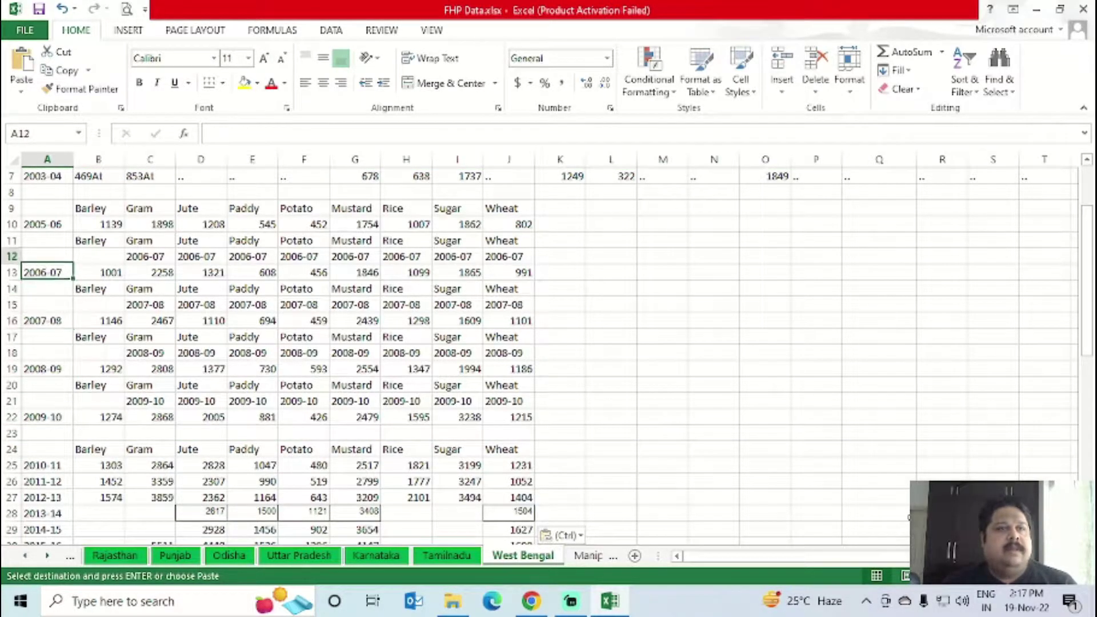
{"action": "key", "text": "Down"}
- Delete the repeated crop-heading and year-label rows above the 2007-08 and 2008-09 data
{"action": "key", "text": "Down"}
{"action": "key", "text": "shift+space"}
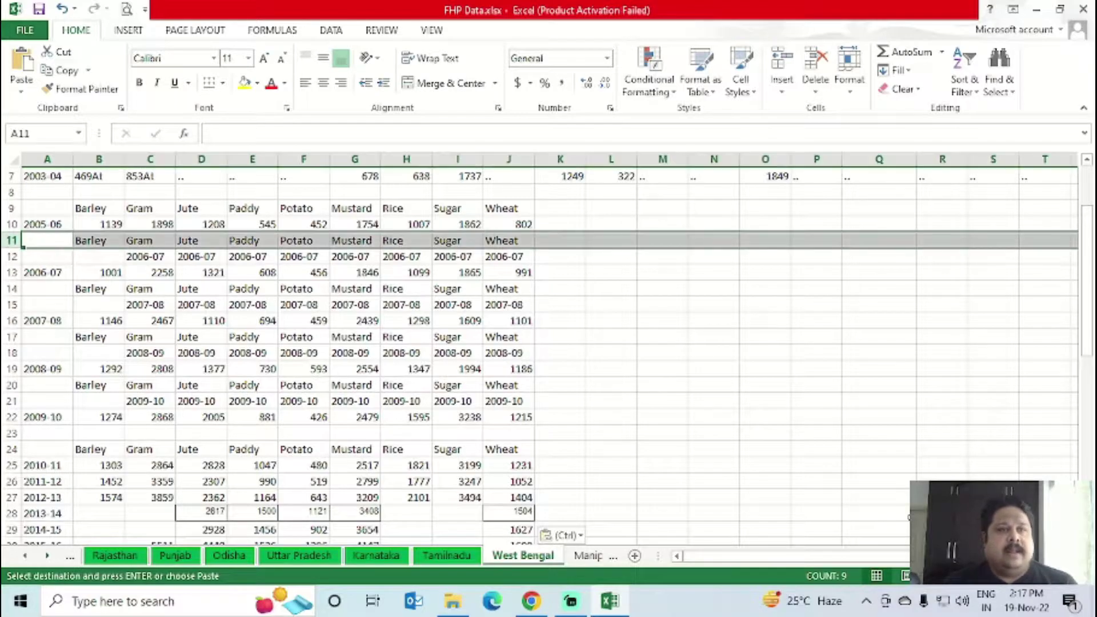
{"action": "key", "text": "ctrl+minus"}
{"action": "key", "text": "ctrl+minus"}
{"action": "key", "text": "Down"}
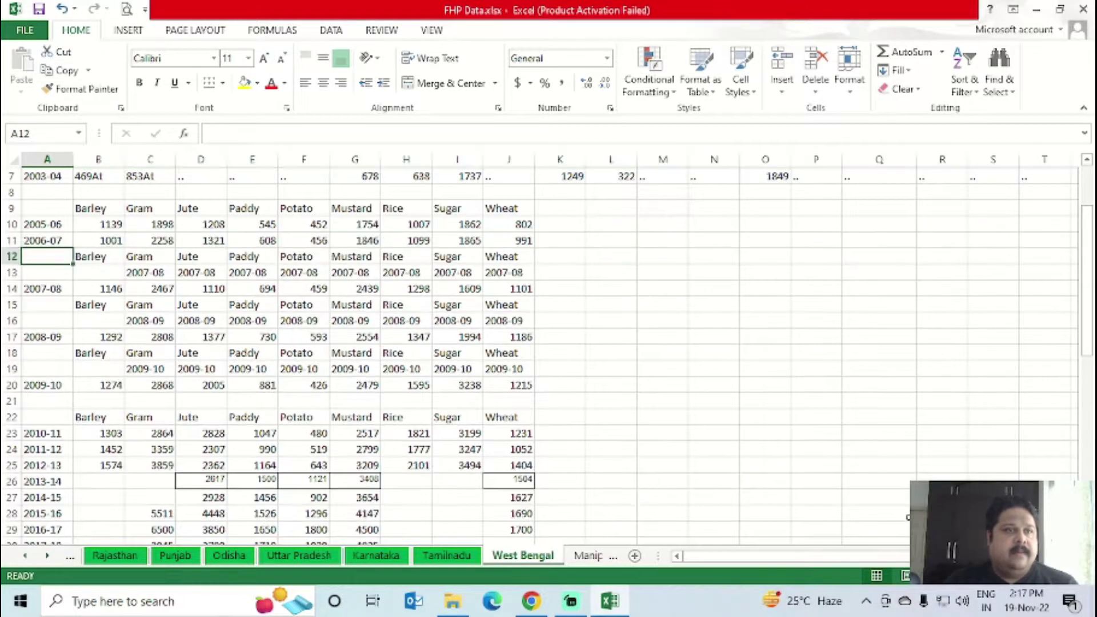
{"action": "key", "text": "shift+space"}
{"action": "key", "text": "ctrl+minus"}
{"action": "key", "text": "ctrl+minus"}
{"action": "key", "text": "Down"}
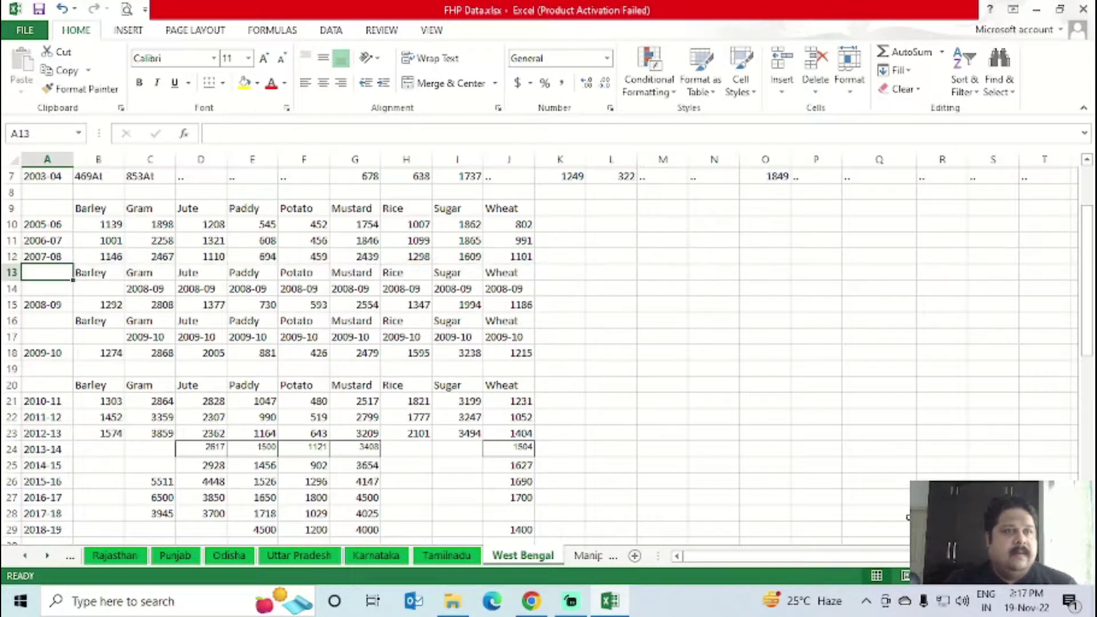
{"action": "key", "text": "shift+space"}
- Delete the repeated heading and year-label rows above 2009-10, plus the blank row and repeated headings above 2010-11
{"action": "key", "text": "ctrl+minus"}
{"action": "key", "text": "ctrl+minus"}
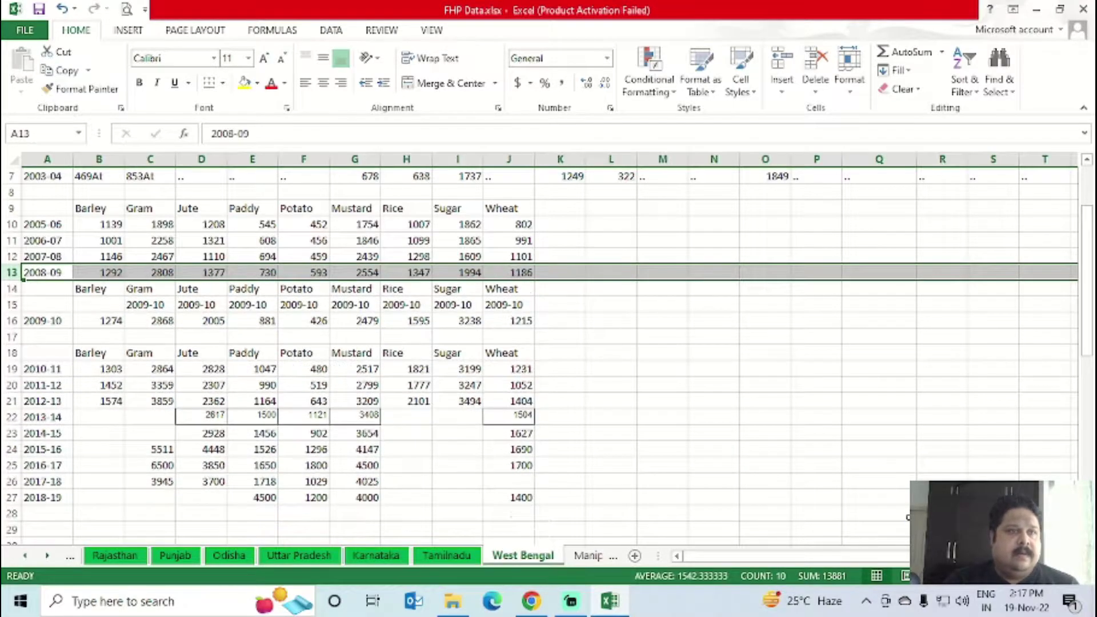
{"action": "key", "text": "Down"}
{"action": "key", "text": "shift+space"}
{"action": "key", "text": "ctrl+minus"}
{"action": "key", "text": "ctrl+minus"}
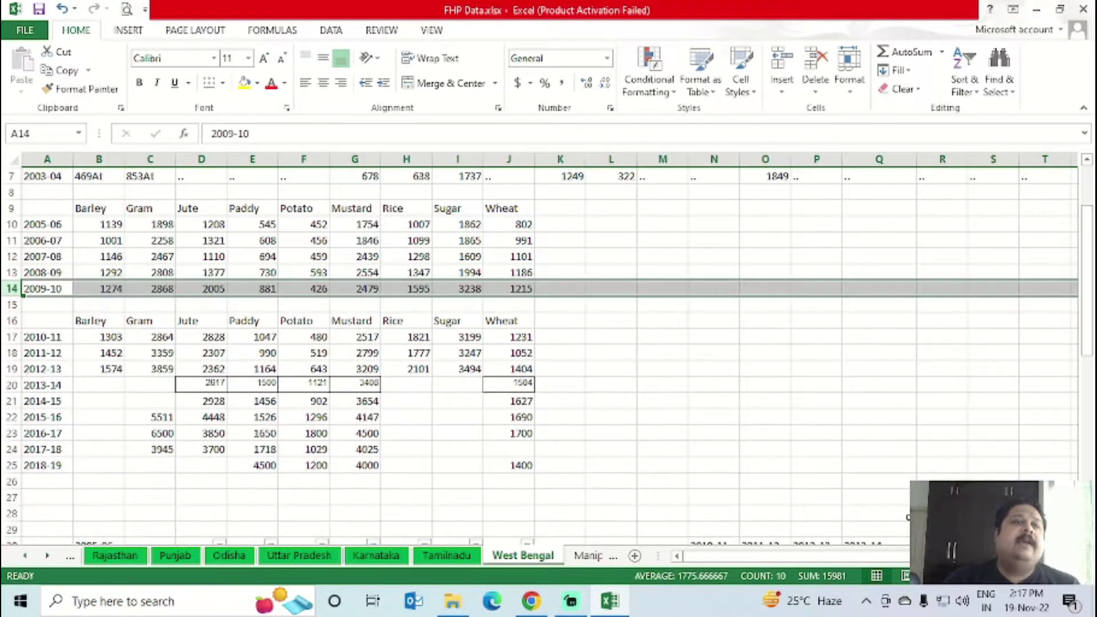
{"action": "key", "text": "Down"}
{"action": "key", "text": "shift+space"}
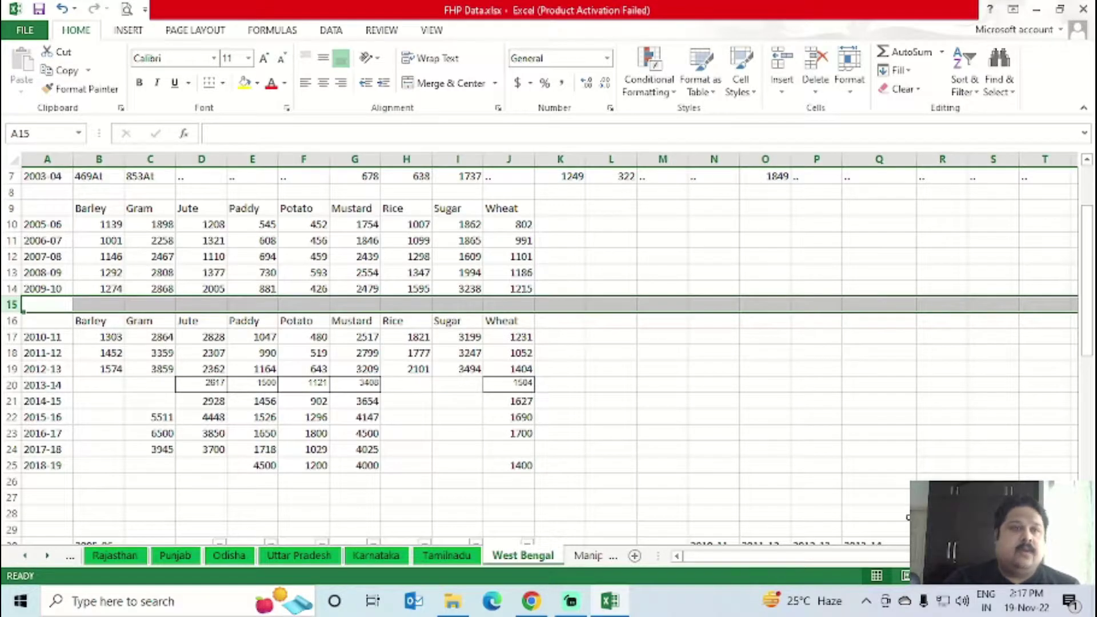
{"action": "key", "text": "ctrl+minus"}
{"action": "key", "text": "ctrl+minus"}
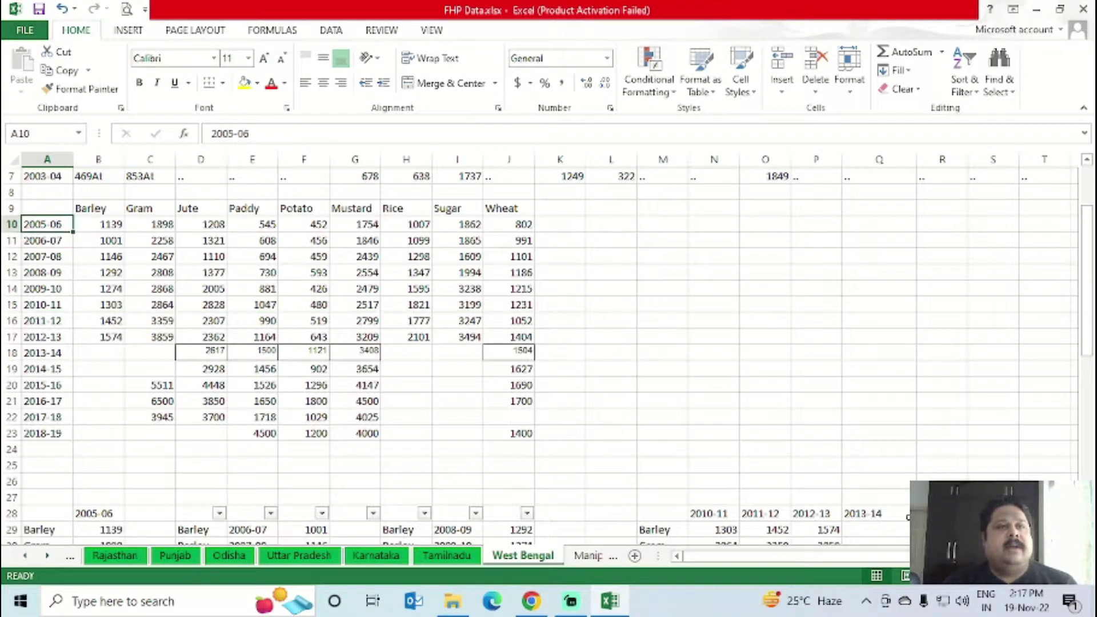
- Apply All Borders to the combined crop table A9:J23
{"action": "left_click_drag", "start_coordinate": [47, 208], "coordinate": [102, 209]}
{"action": "key", "text": "ctrl+a"}
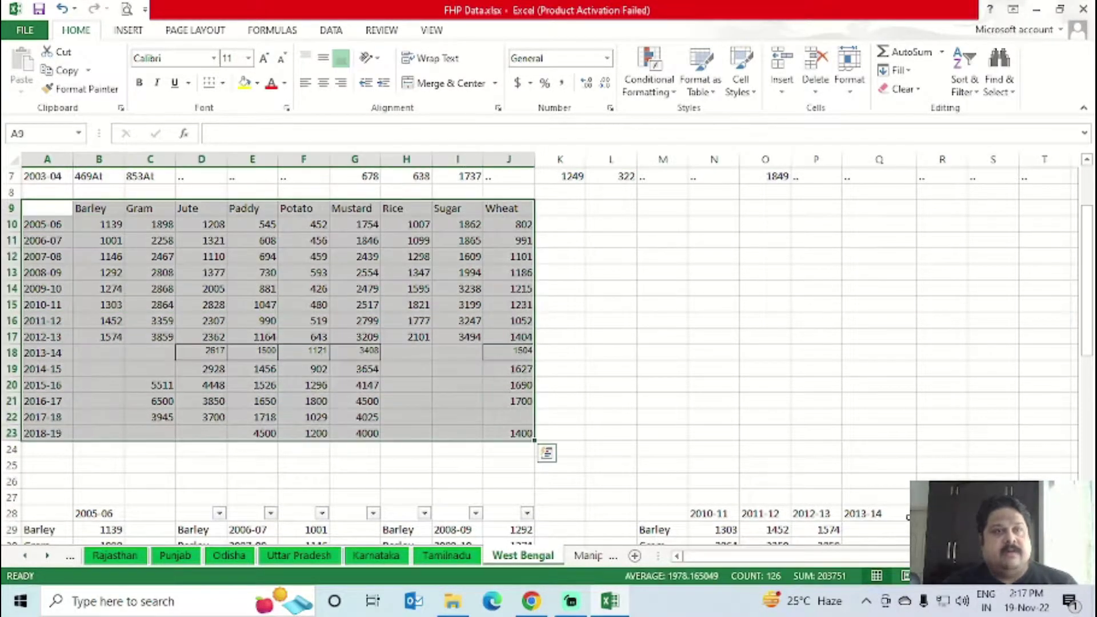
{"action": "left_click", "coordinate": [222, 84]}
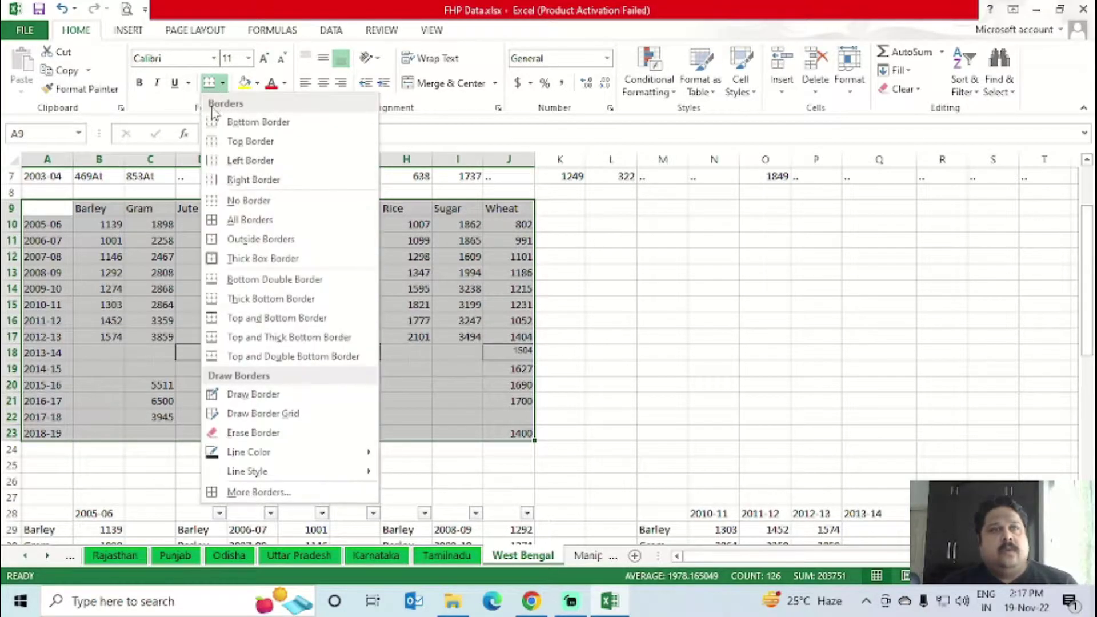
{"action": "left_click", "coordinate": [249, 219]}
- Move the crop block B9:J23, headings included, to H9 so its Barley and Gram columns line up with the main headings
{"action": "scroll", "coordinate": [167, 320], "scroll_direction": "up", "scroll_amount": 2}
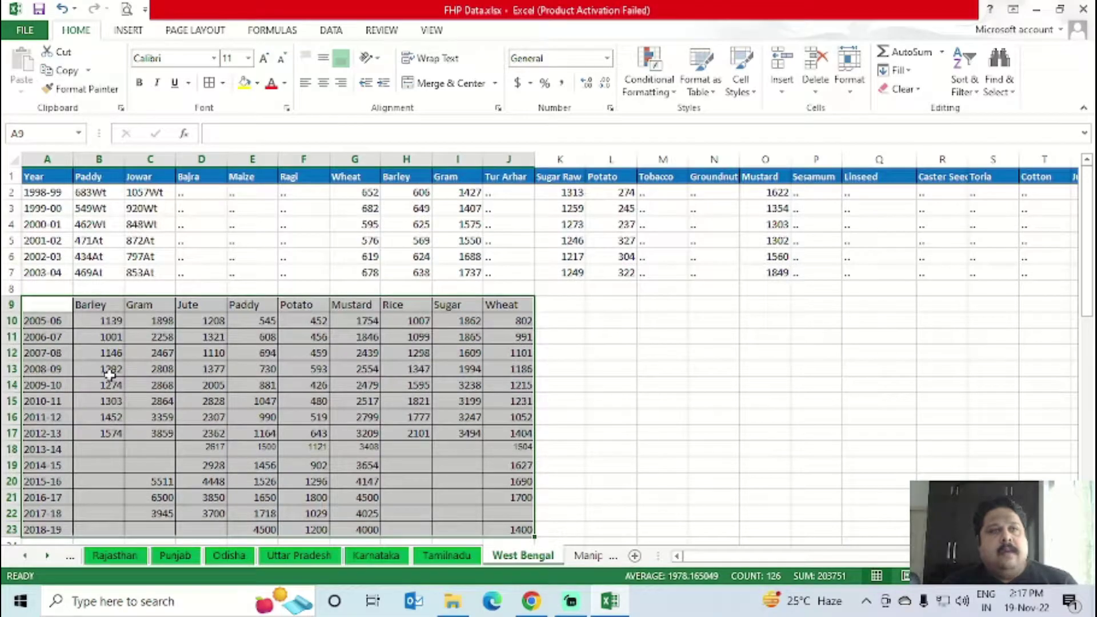
{"action": "left_click", "coordinate": [102, 304]}
{"action": "key", "text": "shift+Right"}
{"action": "key", "text": "shift+Right"}
{"action": "key", "text": "shift+Right"}
{"action": "key", "text": "shift+Right"}
{"action": "key", "text": "shift+Right"}
{"action": "key", "text": "shift+Right"}
{"action": "key", "text": "shift+Right"}
{"action": "key", "text": "shift+Right"}
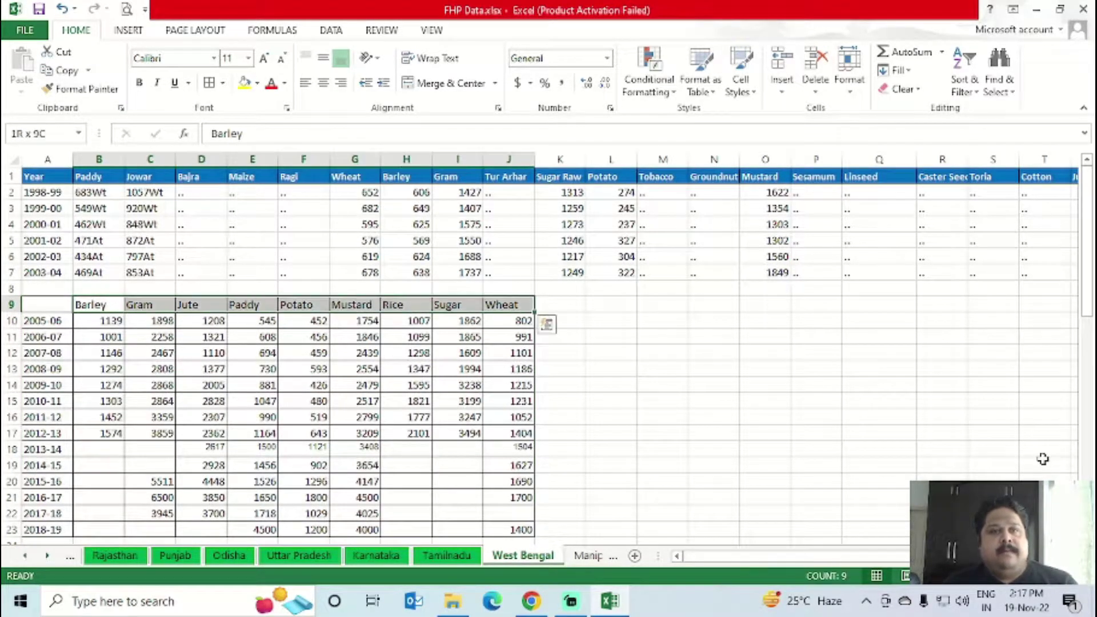
{"action": "key", "text": "shift+Down"}
{"action": "key", "text": "shift+Down"}
{"action": "key", "text": "shift+Down"}
{"action": "key", "text": "shift+Down"}
{"action": "key", "text": "shift+Down"}
{"action": "key", "text": "shift+Down"}
{"action": "key", "text": "shift+Down"}
{"action": "key", "text": "shift+Down"}
{"action": "key", "text": "shift+Down"}
{"action": "key", "text": "shift+Down"}
{"action": "key", "text": "shift+Down"}
{"action": "key", "text": "shift+Down"}
{"action": "key", "text": "shift+Down"}
{"action": "key", "text": "shift+Down"}
{"action": "key", "text": "shift+Down"}
{"action": "key", "text": "shift+Up"}
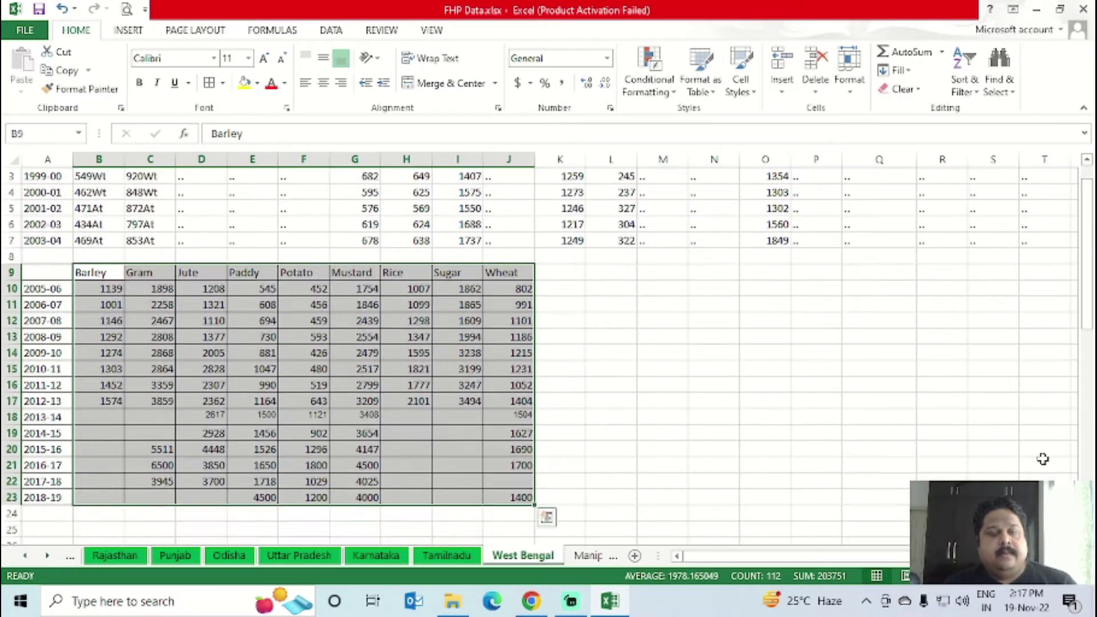
{"action": "key", "text": "ctrl+c"}
{"action": "scroll", "coordinate": [634, 346], "scroll_direction": "up", "scroll_amount": 1}
{"action": "scroll", "coordinate": [636, 345], "scroll_direction": "down", "scroll_amount": 2}
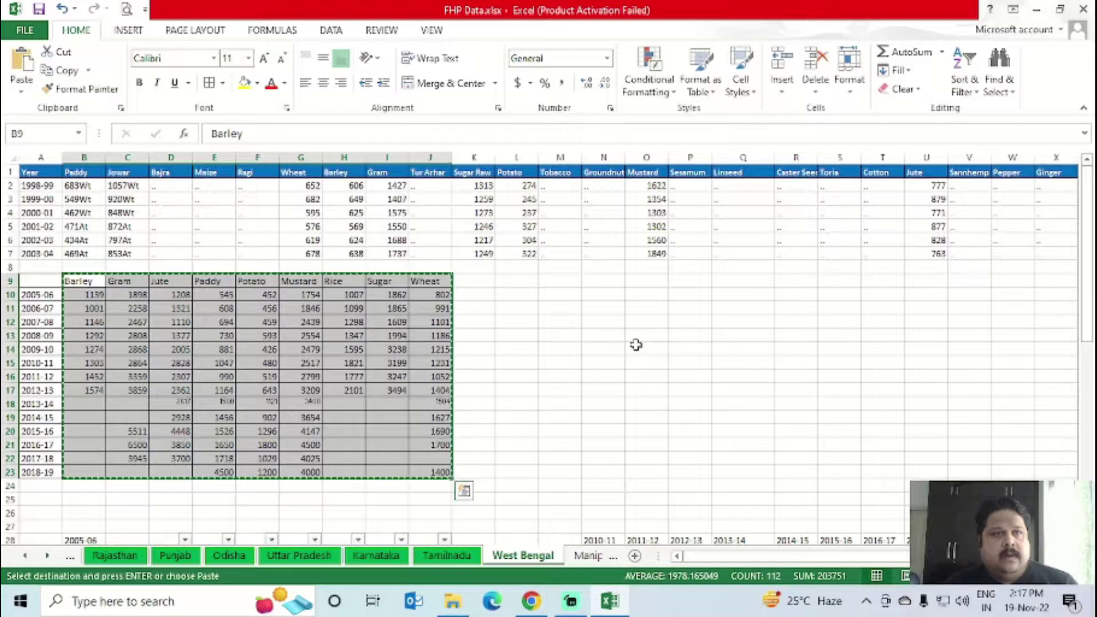
{"action": "key", "text": "Right"}
{"action": "key", "text": "shift+Right"}
{"action": "key", "text": "shift+Right"}
{"action": "key", "text": "shift+Down"}
{"action": "key", "text": "shift+Down"}
{"action": "key", "text": "shift+Down"}
{"action": "key", "text": "shift+Down"}
{"action": "key", "text": "Right"}
{"action": "key", "text": "Right"}
{"action": "key", "text": "Right"}
{"action": "key", "text": "Right"}
{"action": "key", "text": "Right"}
{"action": "key", "text": "Right"}
{"action": "key", "text": "Left"}
{"action": "key", "text": "Left"}
{"action": "key", "text": "Right"}
{"action": "key", "text": "ctrl+v"}
- Move the Jute-to-Wheat block J9:R23 to U9, beneath the main Jute heading
{"action": "key", "text": "Right"}
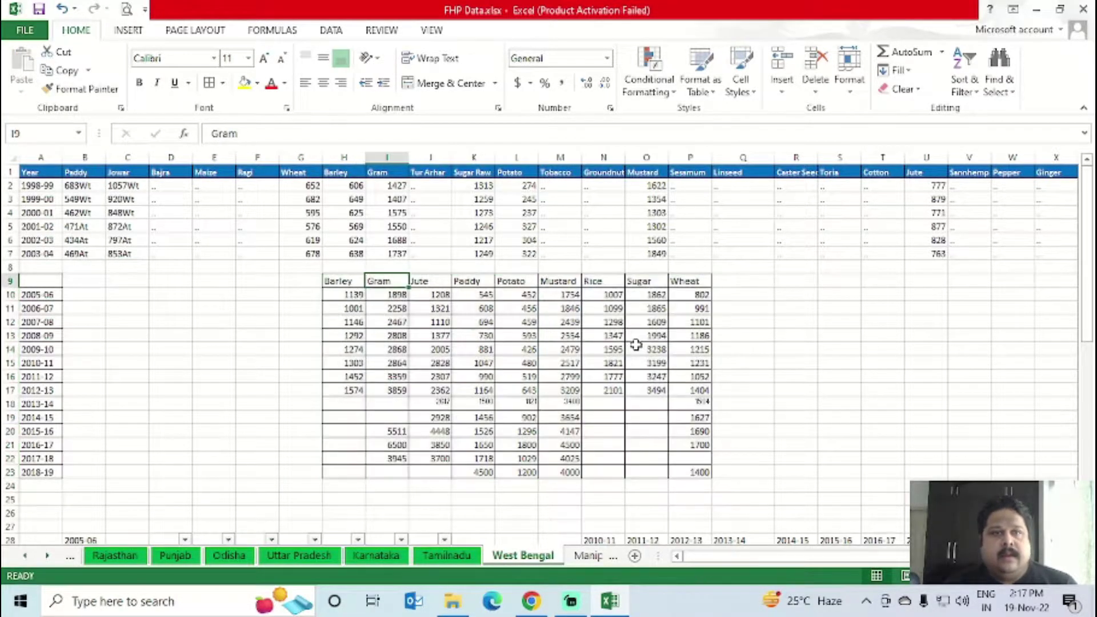
{"action": "key", "text": "Right"}
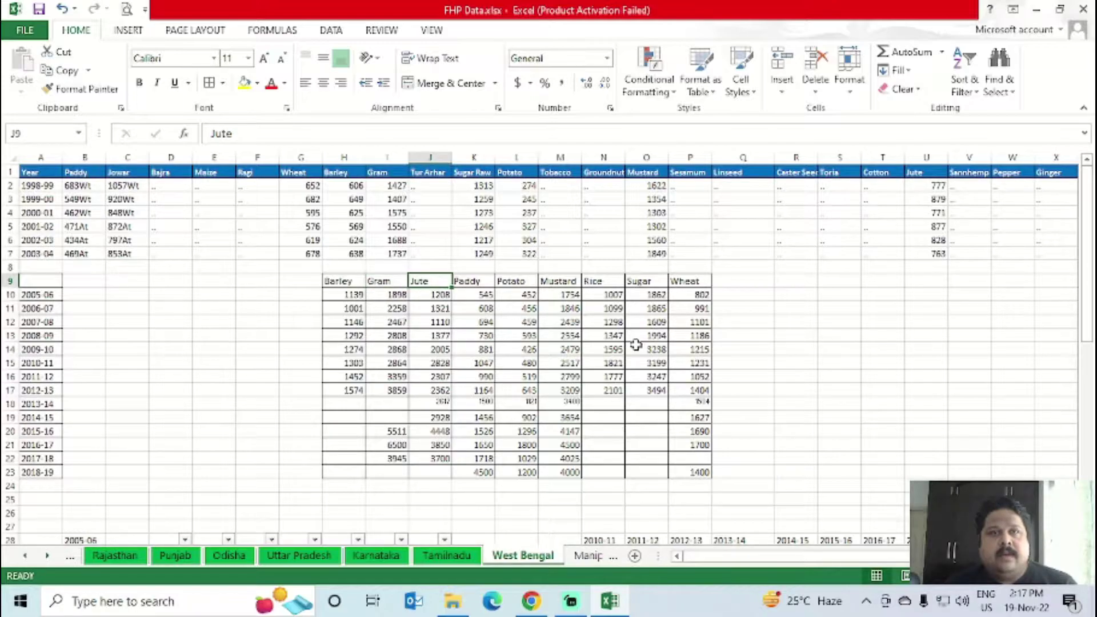
{"action": "key", "text": "ctrl+shift+Right"}
{"action": "key", "text": "ctrl+shift+Down"}
{"action": "key", "text": "shift+Down"}
{"action": "key", "text": "ctrl+x"}
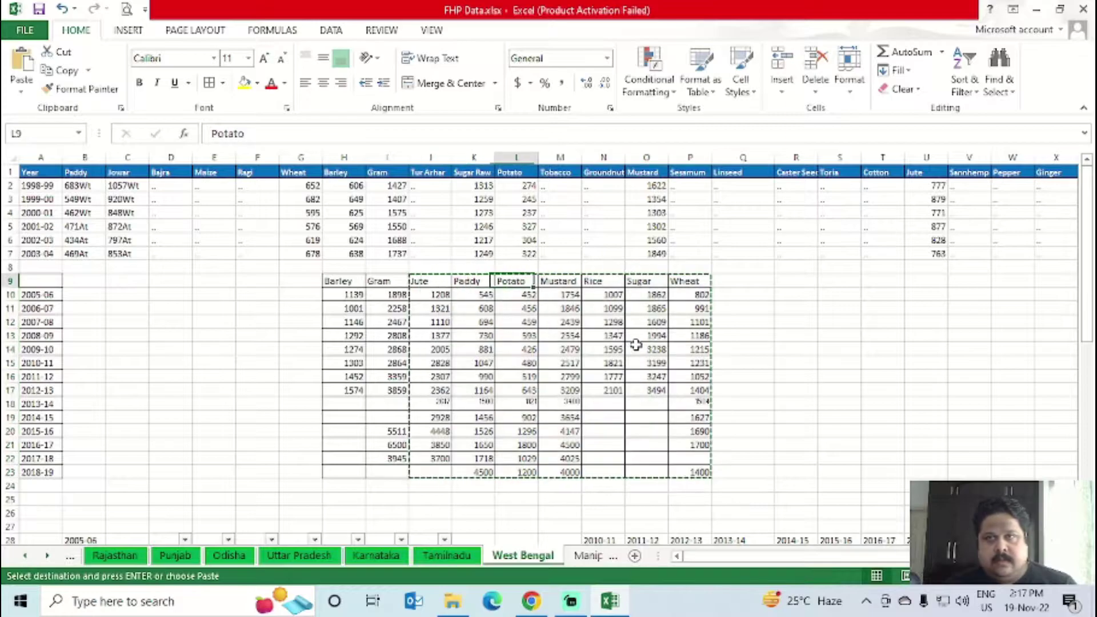
{"action": "key", "text": "Right"}
{"action": "key", "text": "Right"}
{"action": "key", "text": "Right"}
{"action": "key", "text": "Right"}
{"action": "key", "text": "Right"}
{"action": "key", "text": "Right"}
{"action": "key", "text": "Right"}
{"action": "key", "text": "Right"}
{"action": "key", "text": "Right"}
{"action": "key", "text": "Right"}
{"action": "key", "text": "Right"}
{"action": "key", "text": "ctrl+v"}
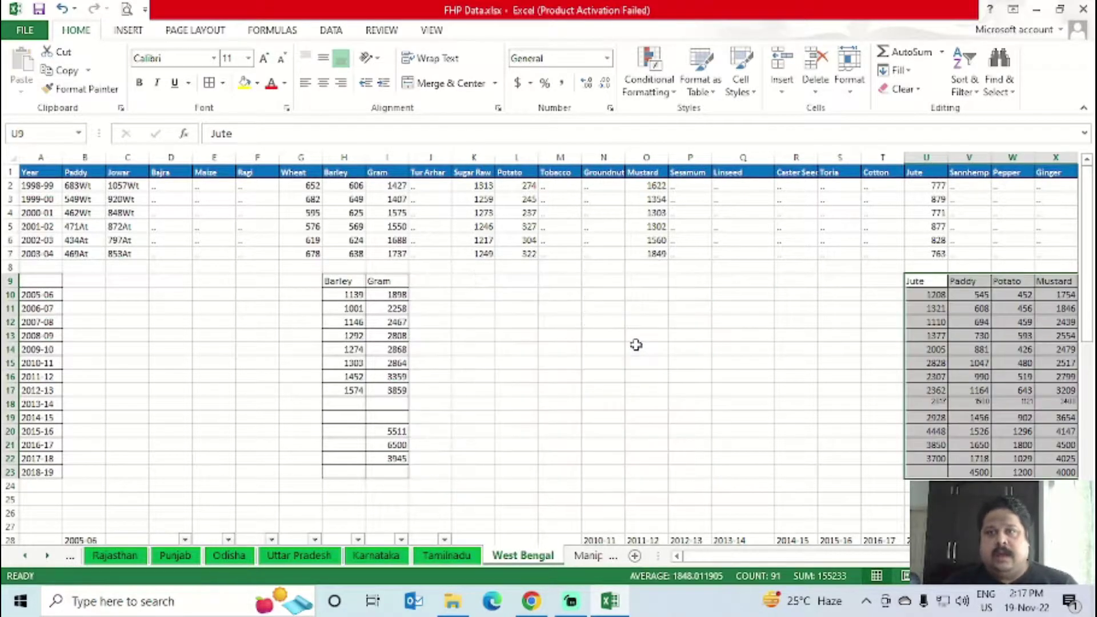
- Move the Paddy column V9:V23 to B9, beneath the main Paddy heading
{"action": "key", "text": "Right"}
{"action": "key", "text": "Right"}
{"action": "key", "text": "Left"}
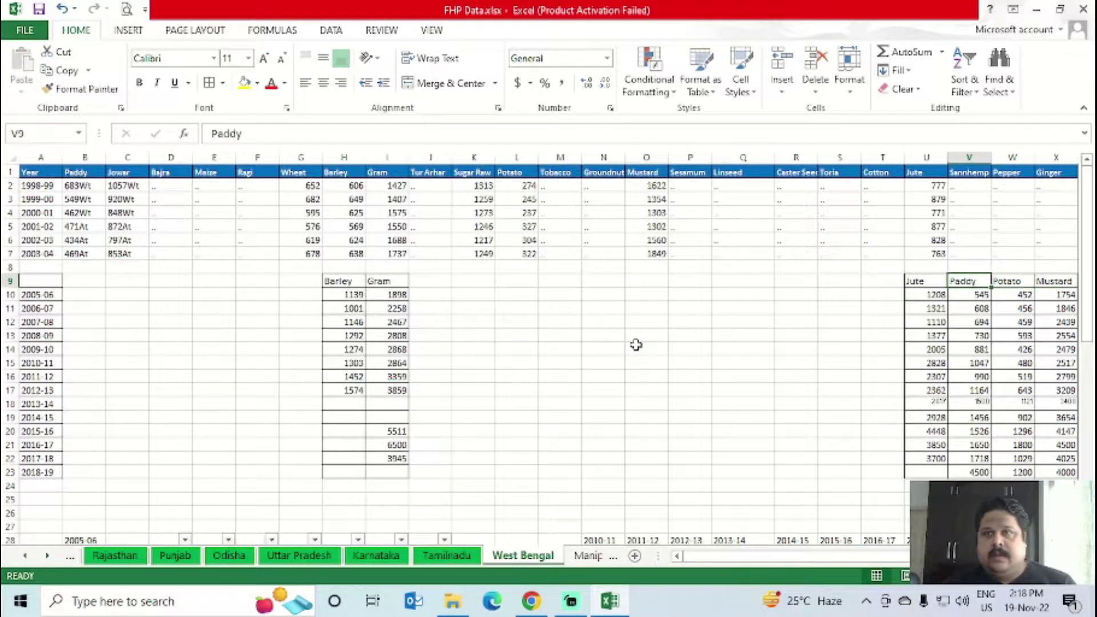
{"action": "key", "text": "ctrl+shift+Down"}
{"action": "key", "text": "ctrl+x"}
{"action": "key", "text": "Left"}
{"action": "key", "text": "Left"}
{"action": "key", "text": "Left"}
{"action": "key", "text": "Left"}
{"action": "key", "text": "Left"}
{"action": "key", "text": "Left"}
{"action": "key", "text": "Left"}
{"action": "key", "text": "Left"}
{"action": "key", "text": "Left"}
{"action": "key", "text": "Left"}
{"action": "key", "text": "Left"}
{"action": "key", "text": "Left"}
{"action": "key", "text": "Left"}
{"action": "key", "text": "Left"}
{"action": "key", "text": "Left"}
{"action": "key", "text": "Left"}
{"action": "key", "text": "Left"}
{"action": "key", "text": "Left"}
{"action": "key", "text": "Left"}
{"action": "key", "text": "Left"}
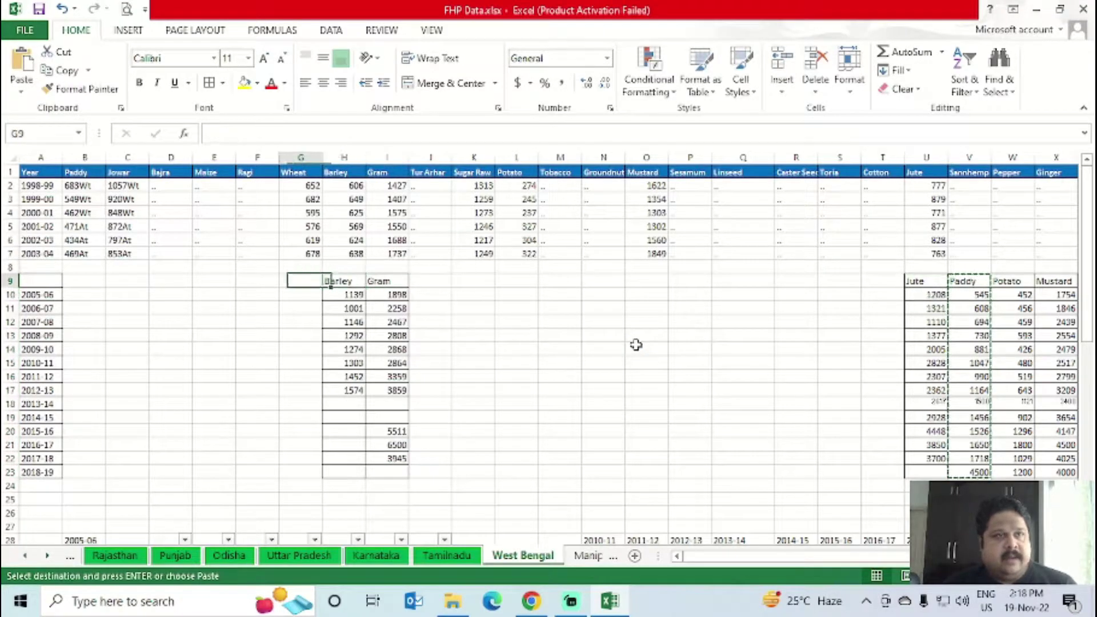
{"action": "key", "text": "ctrl+v"}
- Move the Potato column W9:W23 to L9, beneath the main Potato heading
{"action": "key", "text": "ctrl+Right"}
{"action": "key", "text": "ctrl+Right"}
{"action": "key", "text": "ctrl+Right"}
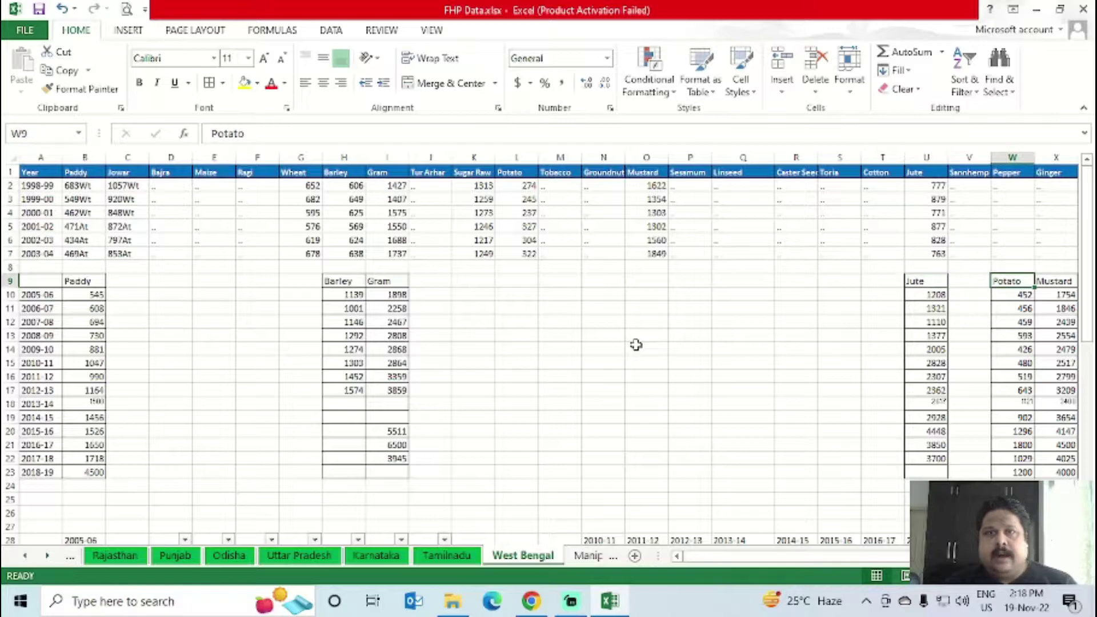
{"action": "key", "text": "ctrl+shift+Down"}
{"action": "key", "text": "ctrl+x"}
{"action": "key", "text": "Left"}
{"action": "key", "text": "Left"}
{"action": "key", "text": "Left"}
{"action": "key", "text": "Left"}
{"action": "key", "text": "Left"}
{"action": "key", "text": "Left"}
{"action": "key", "text": "Left"}
{"action": "key", "text": "Left"}
{"action": "key", "text": "Left"}
{"action": "key", "text": "Left"}
{"action": "key", "text": "Left"}
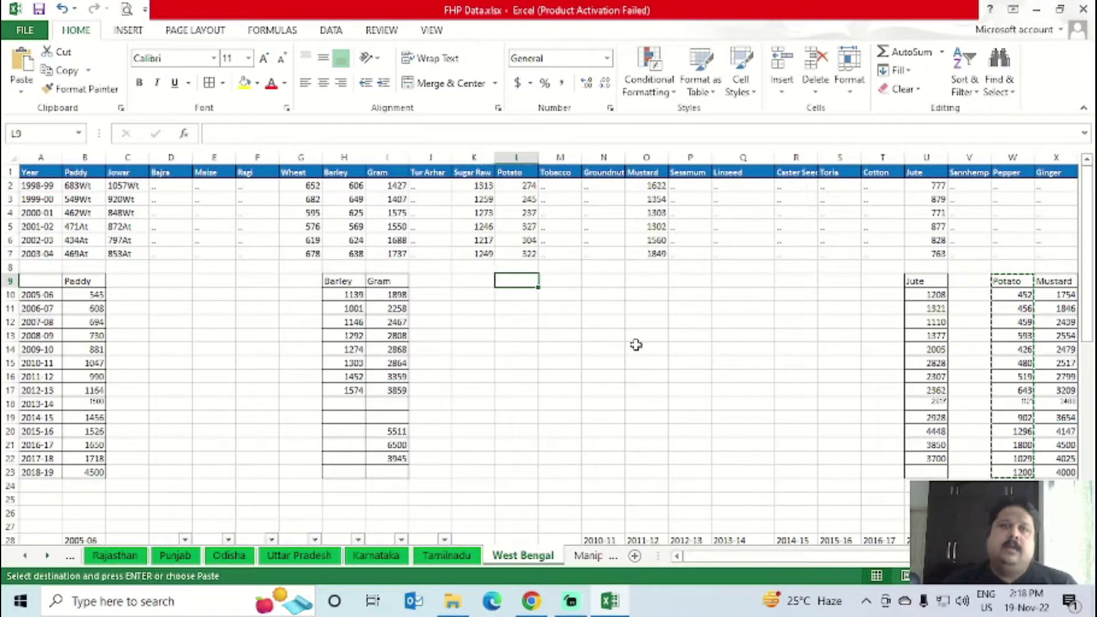
{"action": "key", "text": "ctrl+v"}
- Move the Mustard column X9:X23 to O9, beneath the main Mustard heading
{"action": "key", "text": "ctrl+Right"}
{"action": "key", "text": "ctrl+Right"}
{"action": "key", "text": "ctrl+Right"}
{"action": "key", "text": "Right"}
{"action": "key", "text": "Left"}
{"action": "key", "text": "Left"}
{"action": "key", "text": "Left"}
{"action": "key", "text": "Left"}
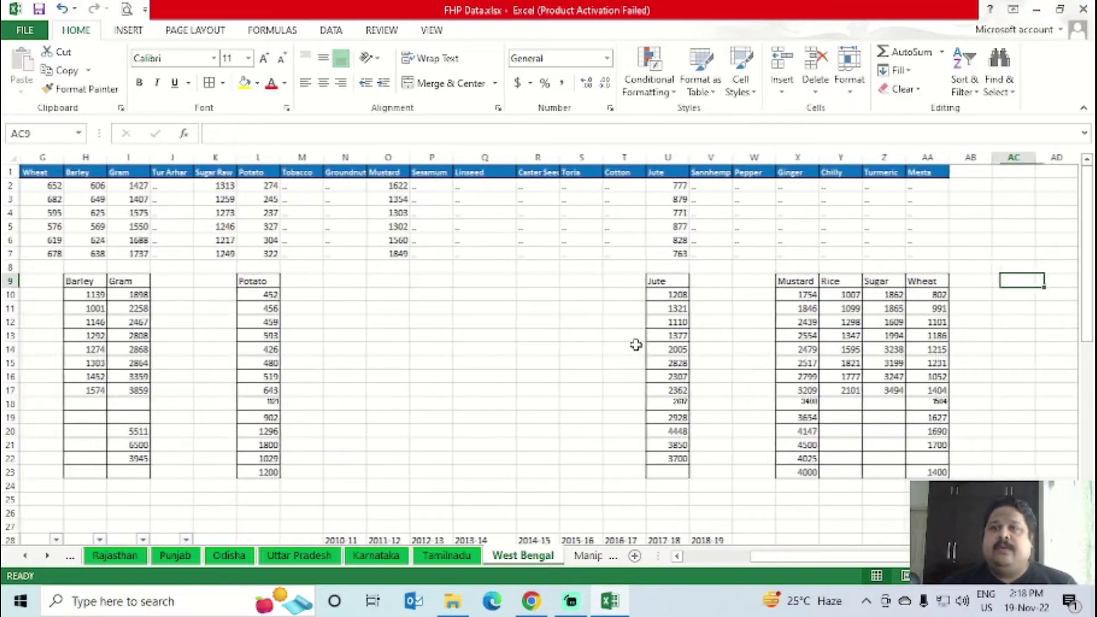
{"action": "key", "text": "ctrl+shift+Down"}
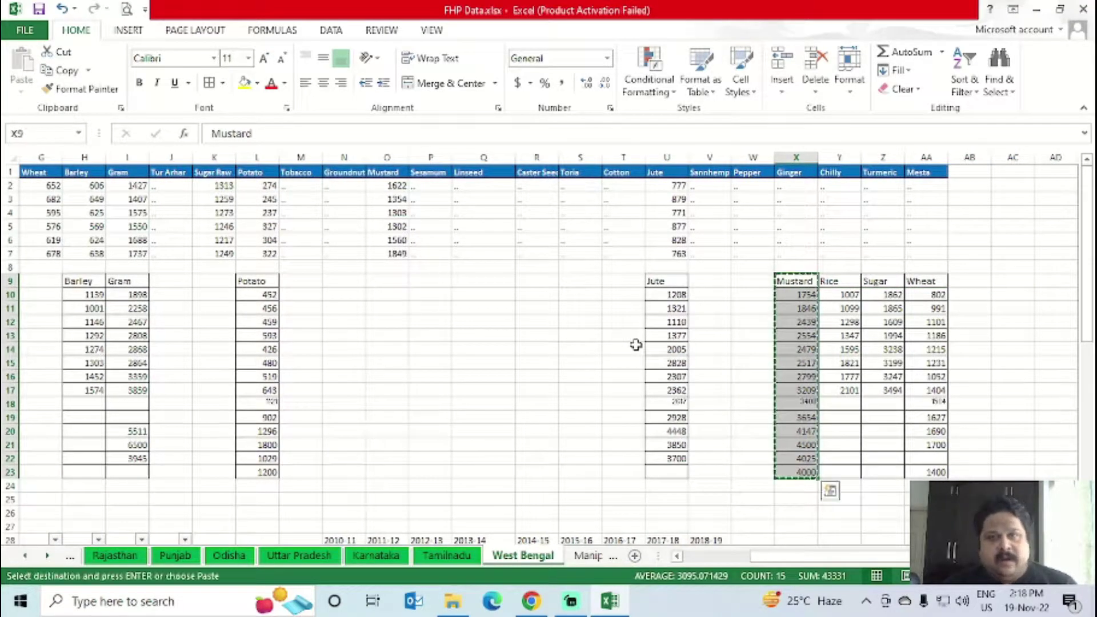
{"action": "key", "text": "ctrl+x"}
{"action": "key", "text": "Left"}
{"action": "key", "text": "Left"}
{"action": "key", "text": "Left"}
{"action": "key", "text": "Left"}
{"action": "key", "text": "Left"}
{"action": "key", "text": "Left"}
{"action": "key", "text": "Left"}
{"action": "key", "text": "Left"}
{"action": "key", "text": "Left"}
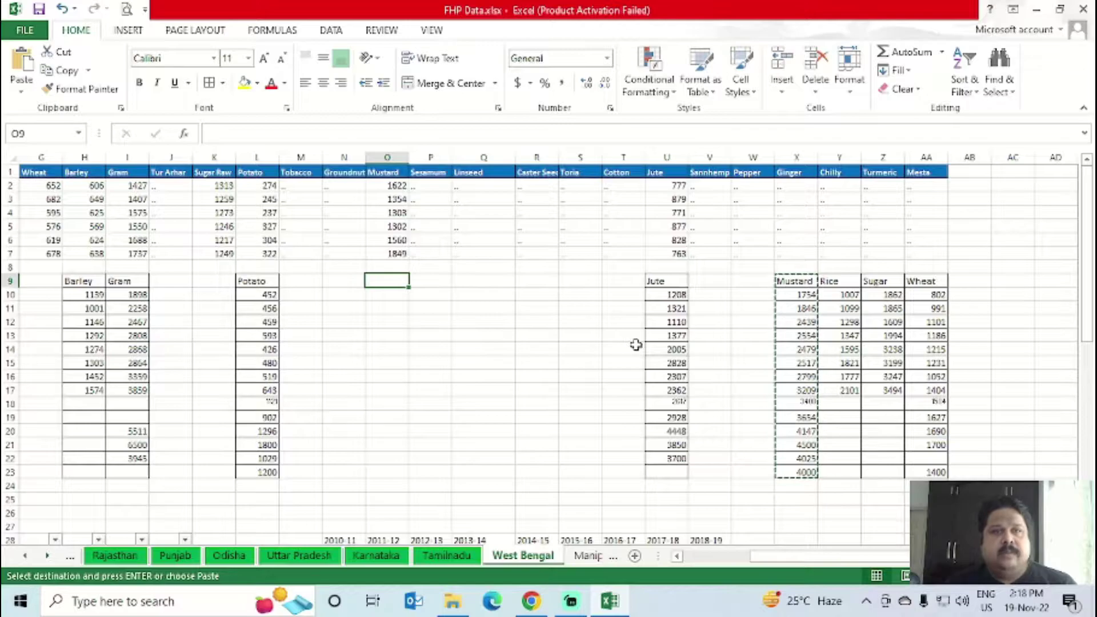
{"action": "key", "text": "ctrl+v"}
- Move the Rice column Y9:Y23, including its blank cells, to AB9 in the first free column after Mesta
{"action": "key", "text": "ctrl+Right"}
{"action": "key", "text": "ctrl+Right"}
{"action": "key", "text": "ctrl+shift+Down"}
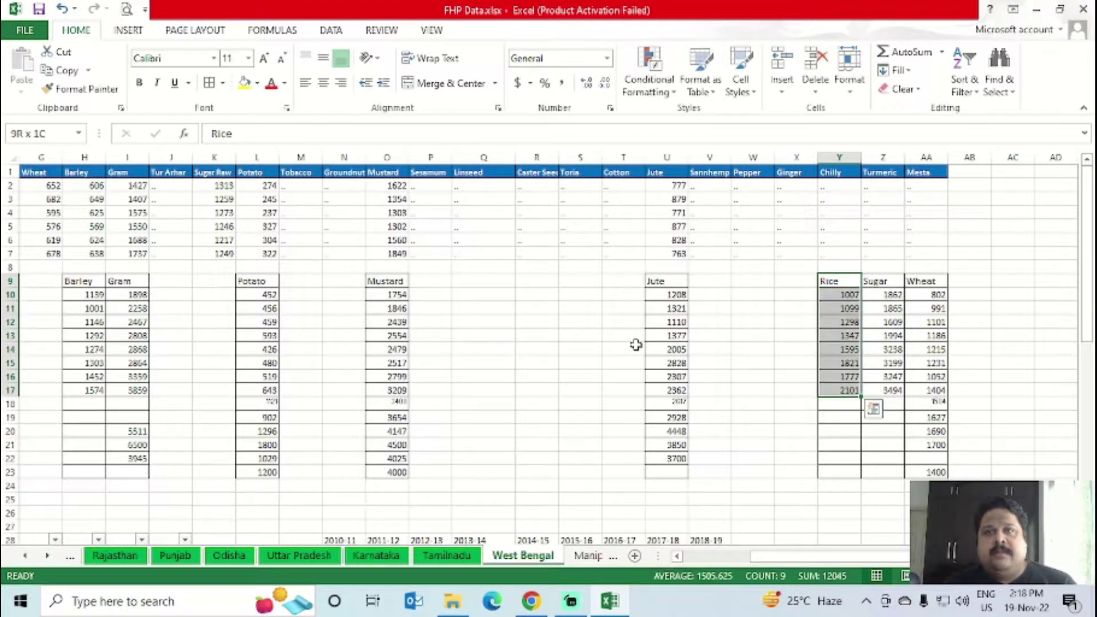
{"action": "key", "text": "ctrl+q"}
{"action": "key", "text": "Escape"}
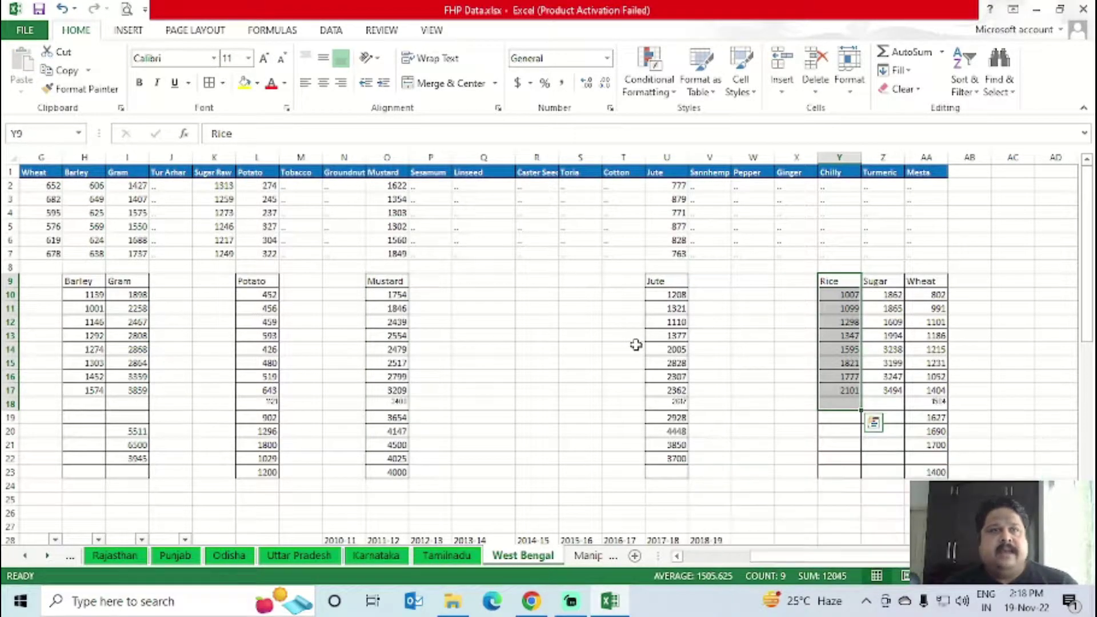
{"action": "key", "text": "shift+Down"}
{"action": "key", "text": "shift+Down"}
{"action": "key", "text": "shift+Down"}
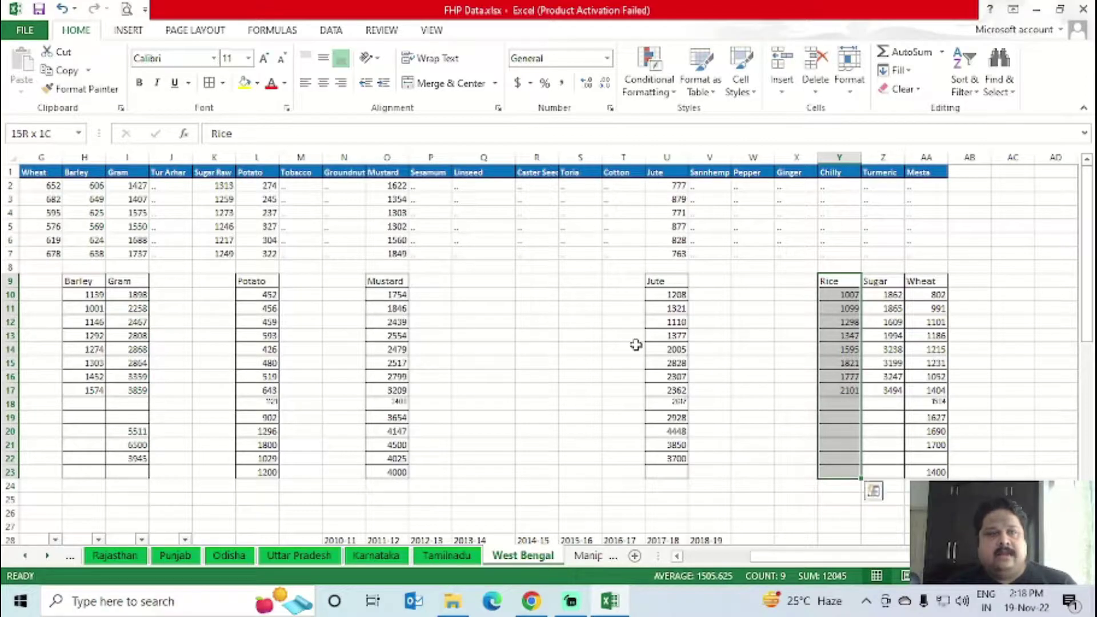
{"action": "key", "text": "ctrl+c"}
{"action": "key", "text": "Left"}
{"action": "key", "text": "Left"}
{"action": "key", "text": "Left"}
{"action": "key", "text": "Left"}
{"action": "key", "text": "Left"}
{"action": "key", "text": "Left"}
{"action": "key", "text": "Left"}
{"action": "key", "text": "Left"}
{"action": "key", "text": "Left"}
{"action": "key", "text": "Left"}
{"action": "key", "text": "Left"}
{"action": "key", "text": "Left"}
{"action": "key", "text": "Left"}
{"action": "key", "text": "Left"}
{"action": "key", "text": "Left"}
{"action": "key", "text": "Left"}
{"action": "key", "text": "Left"}
{"action": "key", "text": "Left"}
{"action": "key", "text": "Left"}
{"action": "key", "text": "Left"}
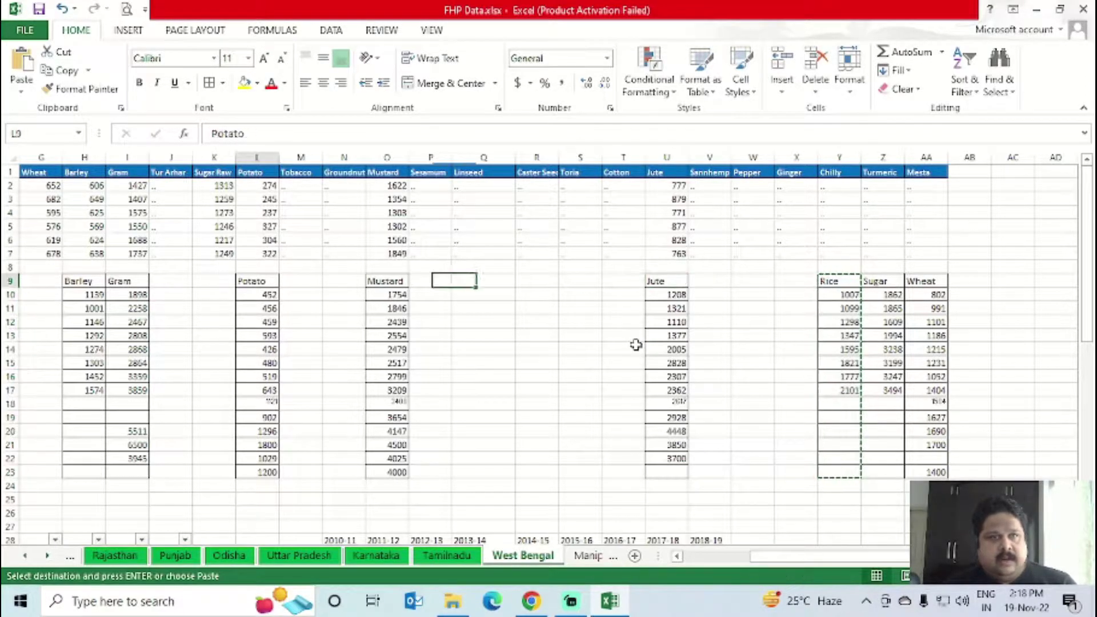
{"action": "key", "text": "Right"}
{"action": "key", "text": "Right"}
{"action": "key", "text": "Right"}
{"action": "key", "text": "Right"}
{"action": "key", "text": "Right"}
{"action": "key", "text": "Right"}
{"action": "key", "text": "Right"}
{"action": "key", "text": "Right"}
{"action": "key", "text": "Right"}
{"action": "key", "text": "Right"}
{"action": "key", "text": "Right"}
{"action": "key", "text": "Right"}
{"action": "key", "text": "Right"}
{"action": "key", "text": "Right"}
{"action": "key", "text": "Right"}
{"action": "key", "text": "Right"}
{"action": "key", "text": "Right"}
{"action": "key", "text": "Right"}
{"action": "key", "text": "Right"}
{"action": "key", "text": "Right"}
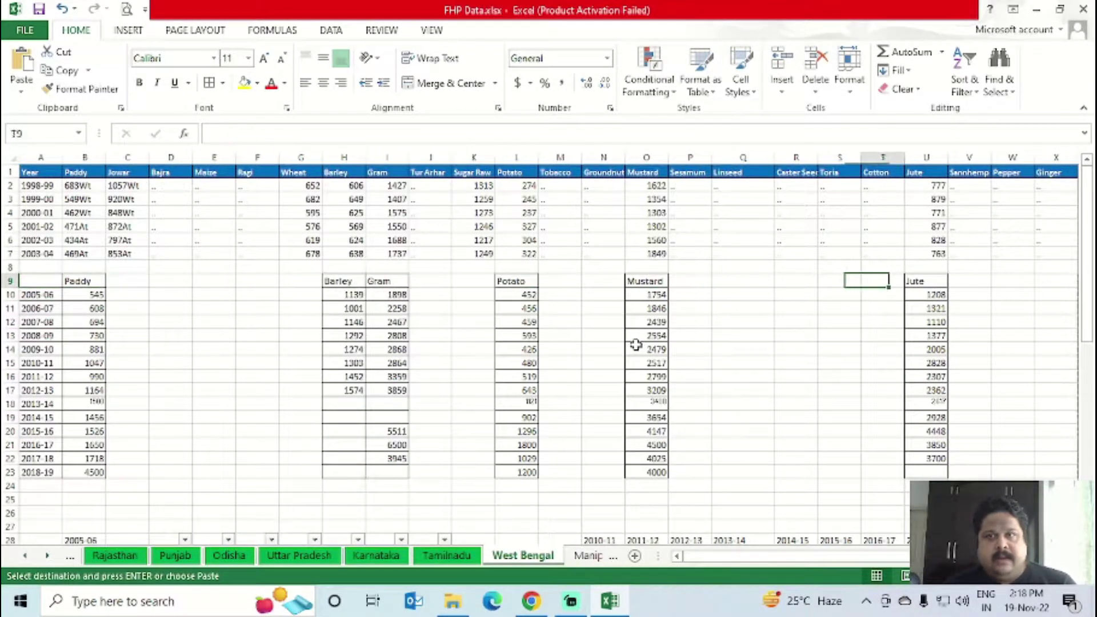
{"action": "key", "text": "Right"}
{"action": "key", "text": "Right"}
{"action": "key", "text": "Left"}
{"action": "key", "text": "Left"}
{"action": "key", "text": "Left"}
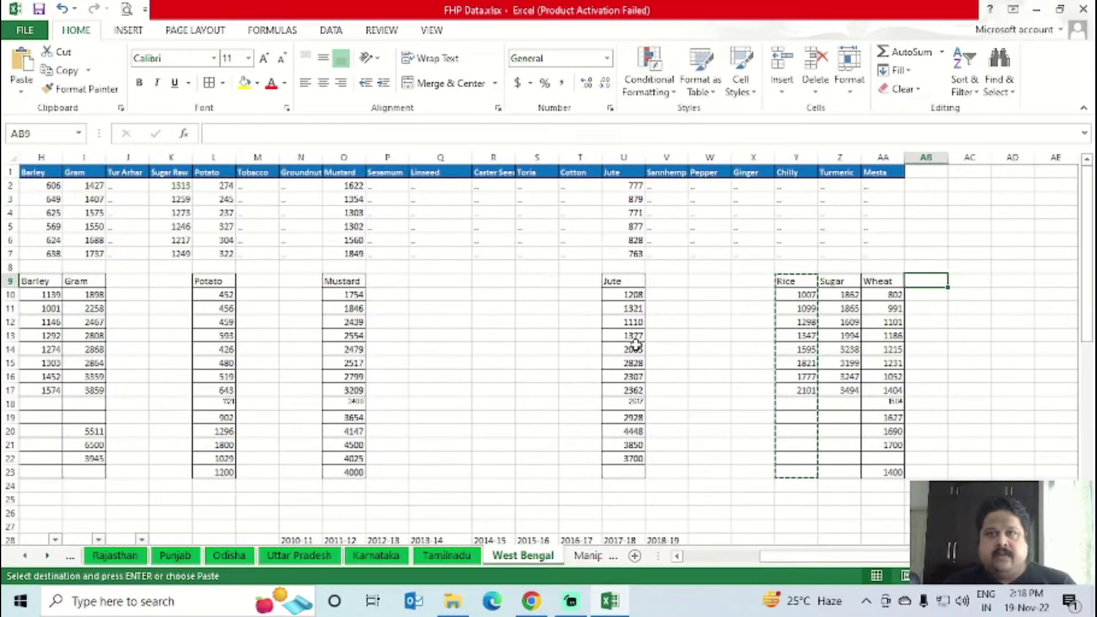
{"action": "key", "text": "ctrl+v"}
{"action": "key", "text": "Left"}
{"action": "key", "text": "Left"}
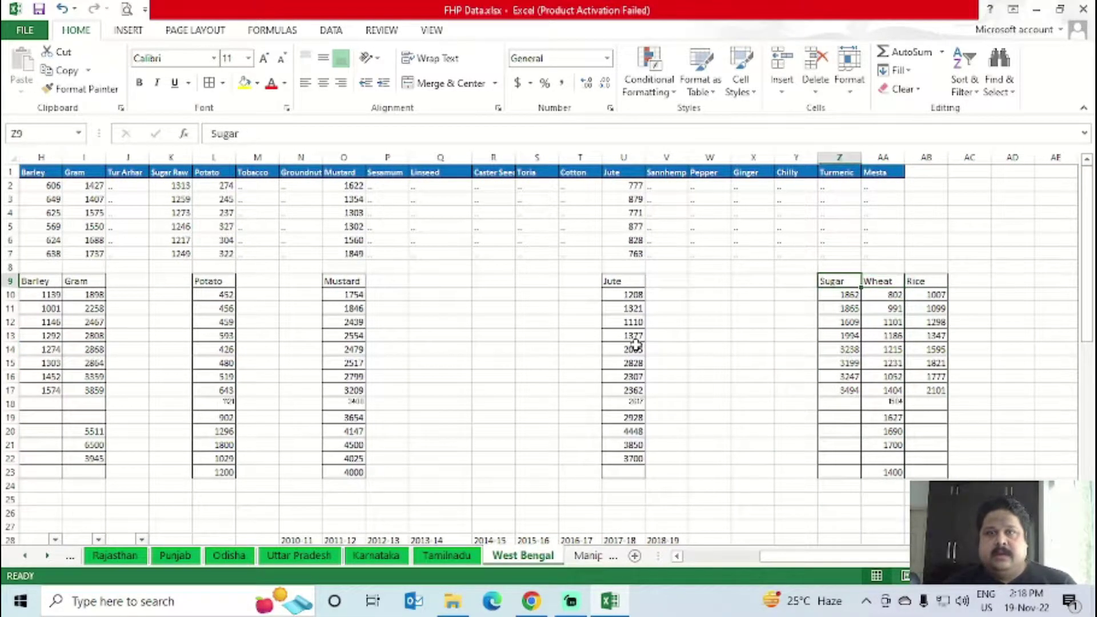
- Move the Sugar column Z9:Z23, including its blank cells, to K9 beneath the main Sugar Raw heading
{"action": "key", "text": "ctrl+shift+Down"}
{"action": "key", "text": "shift+Down"}
{"action": "key", "text": "shift+Down"}
{"action": "key", "text": "ctrl+x"}
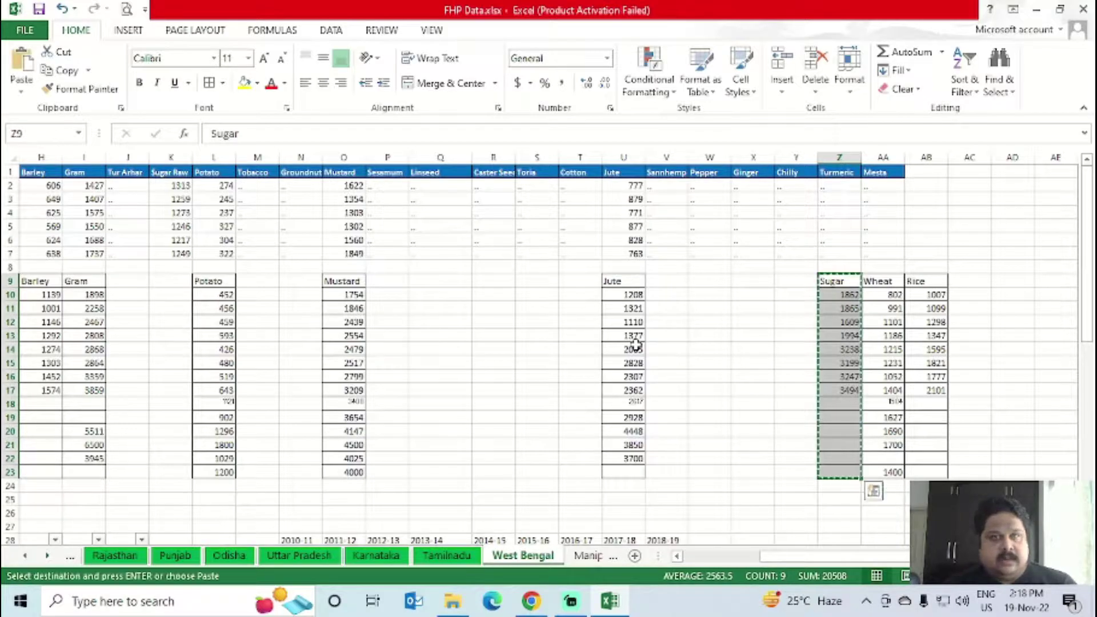
{"action": "key", "text": "Left"}
{"action": "key", "text": "Left"}
{"action": "key", "text": "Left"}
{"action": "key", "text": "Left"}
{"action": "key", "text": "Left"}
{"action": "key", "text": "Left"}
{"action": "key", "text": "Left"}
{"action": "key", "text": "Left"}
{"action": "key", "text": "Left"}
{"action": "key", "text": "Left"}
{"action": "key", "text": "Left"}
{"action": "key", "text": "Left"}
{"action": "key", "text": "Left"}
{"action": "key", "text": "Left"}
{"action": "key", "text": "Left"}
{"action": "key", "text": "Left"}
{"action": "key", "text": "Right"}
{"action": "key", "text": "Return"}
- Move the Wheat column AA9:AA23 to G9, beneath the main Wheat heading
{"action": "key", "text": "ctrl+Right"}
{"action": "key", "text": "ctrl+Right"}
{"action": "key", "text": "ctrl+Right"}
{"action": "key", "text": "ctrl+Right"}
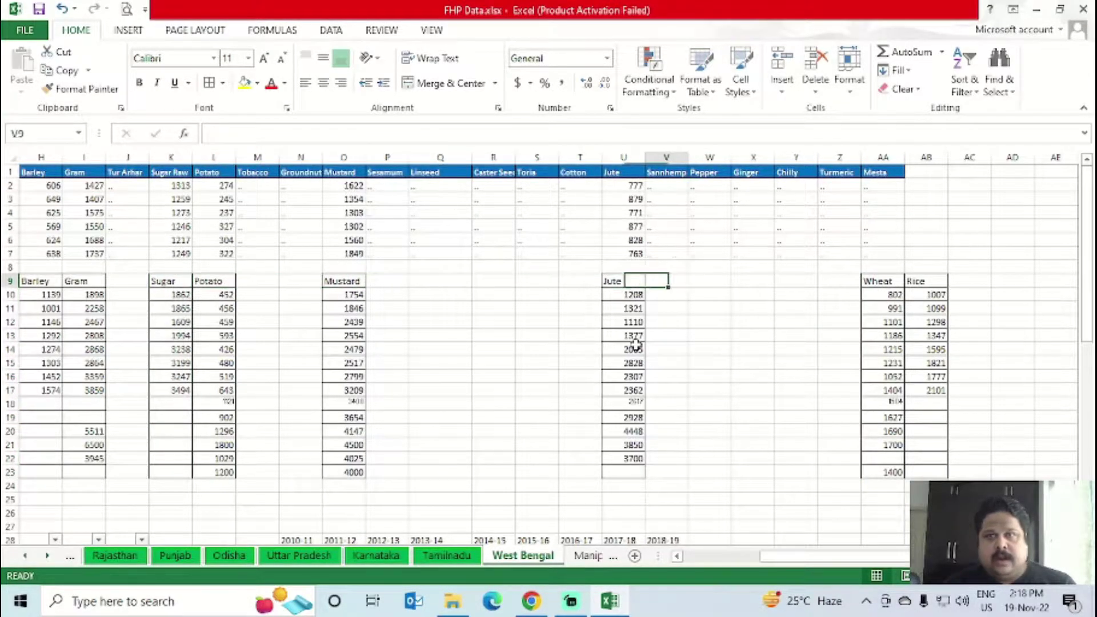
{"action": "key", "text": "ctrl+shift+Down"}
{"action": "key", "text": "shift+Down"}
{"action": "key", "text": "shift+Down"}
{"action": "key", "text": "shift+Down"}
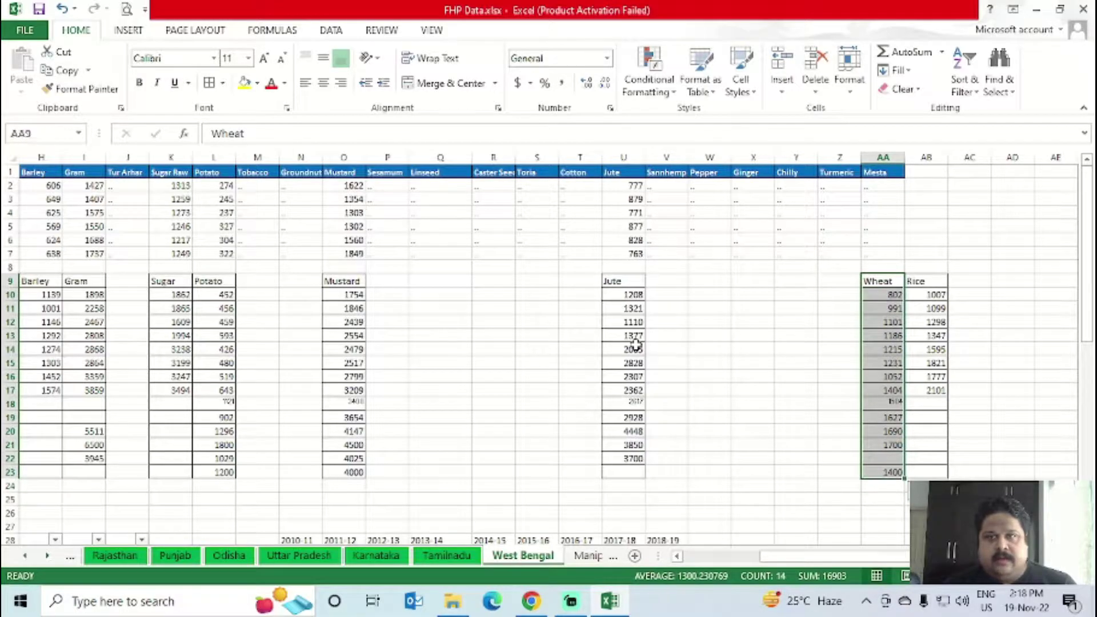
{"action": "key", "text": "ctrl+x"}
{"action": "key", "text": "ctrl+Left"}
{"action": "key", "text": "ctrl+Left"}
{"action": "key", "text": "ctrl+Left"}
{"action": "key", "text": "ctrl+Left"}
{"action": "key", "text": "ctrl+Left"}
{"action": "key", "text": "ctrl+Left"}
{"action": "key", "text": "ctrl+Left"}
{"action": "key", "text": "ctrl+Left"}
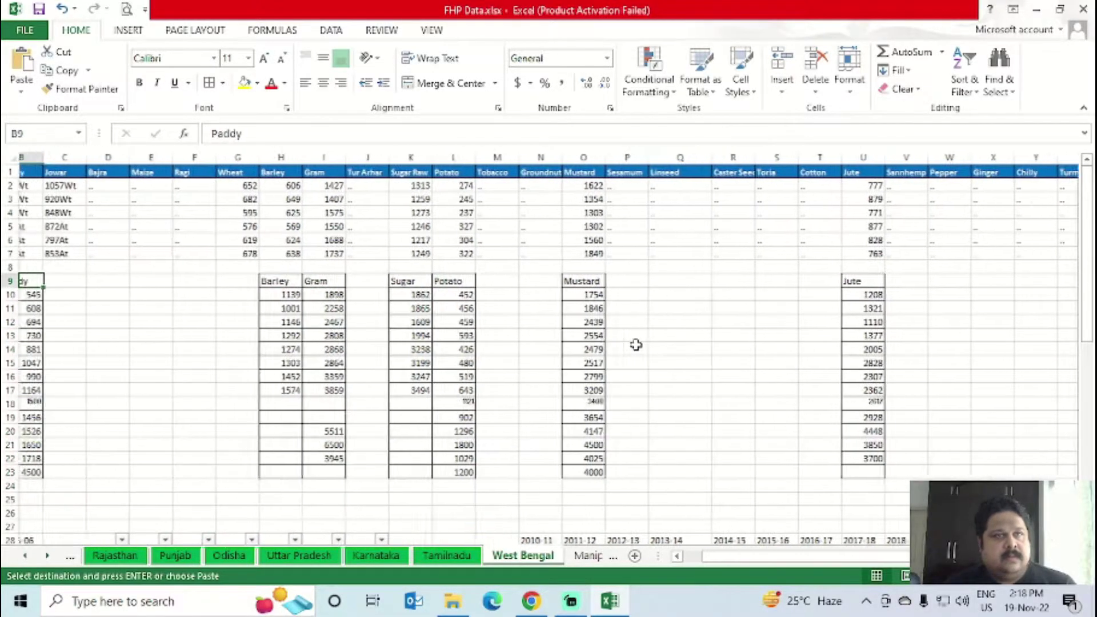
{"action": "key", "text": "Right"}
{"action": "key", "text": "Right"}
{"action": "key", "text": "Right"}
{"action": "key", "text": "Right"}
{"action": "key", "text": "Right"}
{"action": "key", "text": "Right"}
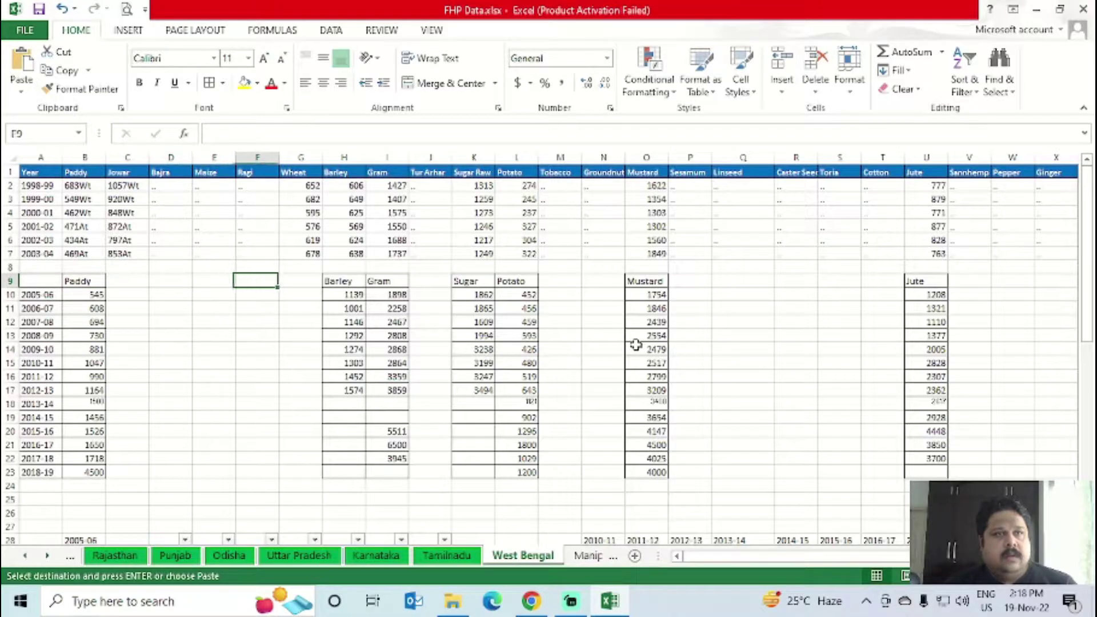
{"action": "key", "text": "ctrl+v"}
- Copy the Rice heading from AB9 into AB1 as a new main heading after Mesta
{"action": "key", "text": "ctrl+Right"}
{"action": "key", "text": "ctrl+Right"}
{"action": "key", "text": "ctrl+Right"}
{"action": "key", "text": "ctrl+Right"}
{"action": "key", "text": "ctrl+Right"}
{"action": "key", "text": "ctrl+Right"}
{"action": "key", "text": "Right"}
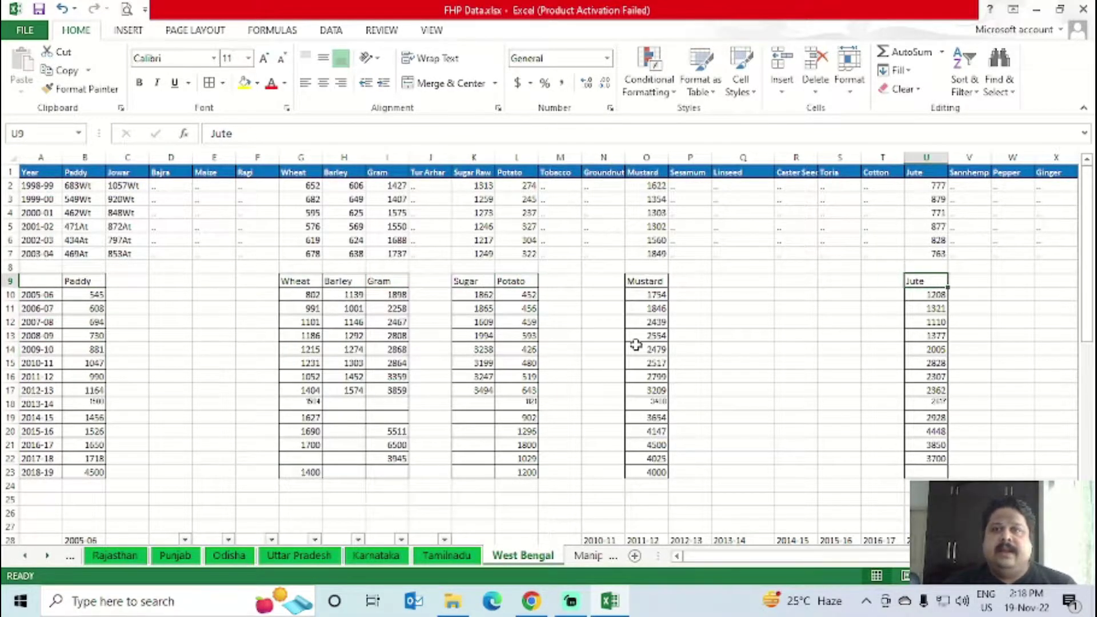
{"action": "key", "text": "Left"}
{"action": "key", "text": "ctrl+c"}
{"action": "key", "text": "Up"}
{"action": "key", "text": "Up"}
{"action": "key", "text": "Up"}
{"action": "key", "text": "Up"}
{"action": "key", "text": "Up"}
{"action": "key", "text": "Up"}
{"action": "key", "text": "Up"}
{"action": "key", "text": "Up"}
{"action": "key", "text": "Return"}
- Apply the Mesta heading's formatting to the new Rice heading in AB1 with Format Painter
{"action": "key", "text": "Left"}
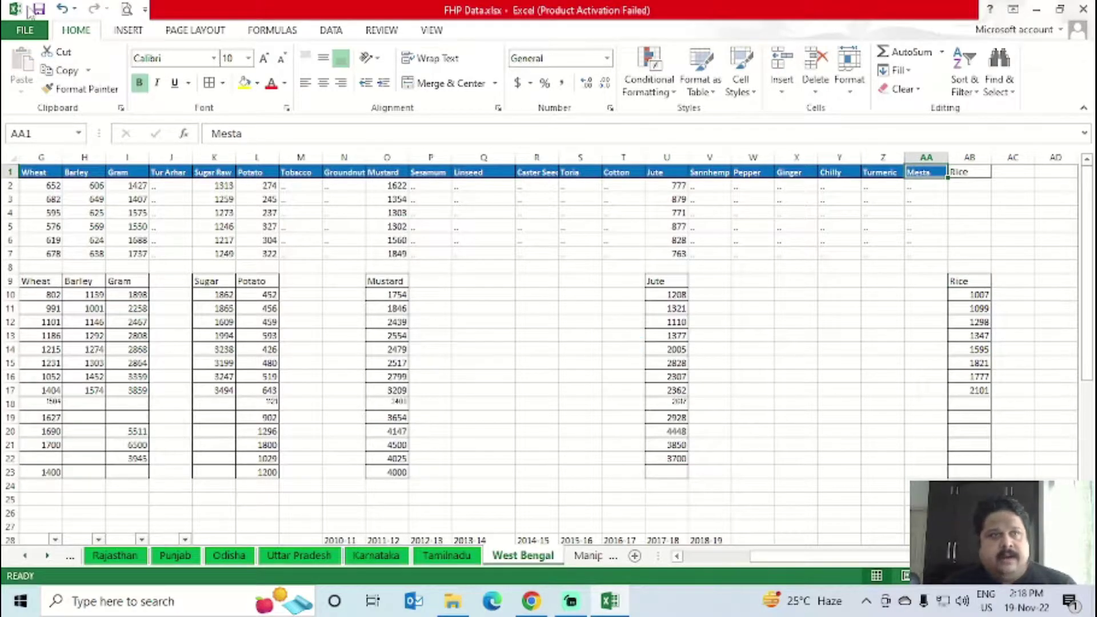
{"action": "left_click", "coordinate": [80, 88]}
{"action": "left_click", "coordinate": [974, 172]}
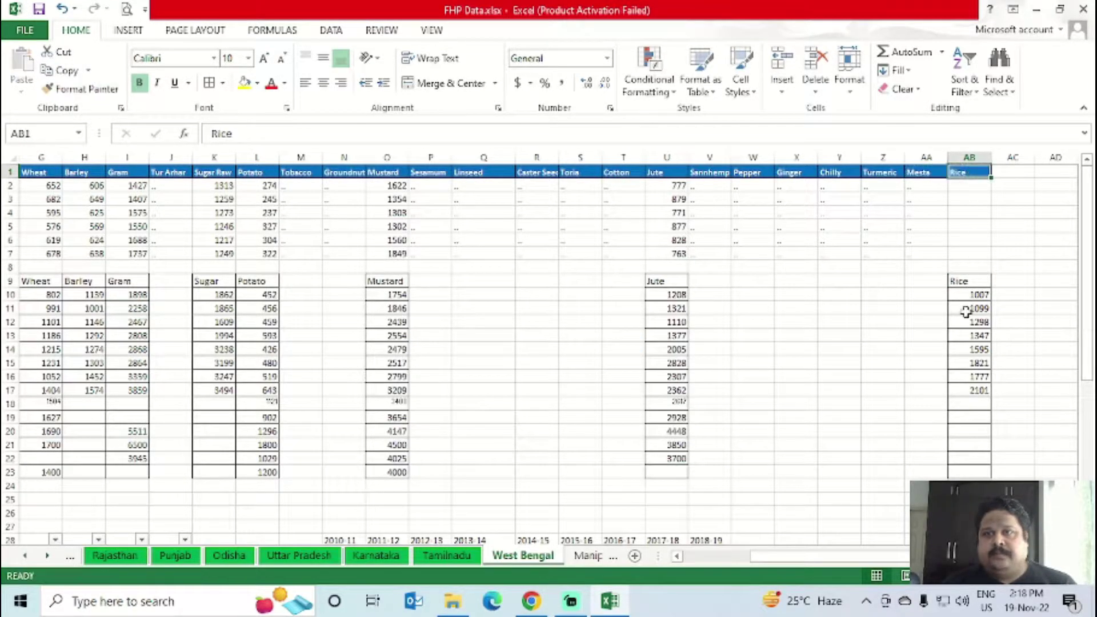
- Delete the blank row 8 and the repeated crop heading row beneath it so the year rows join
{"action": "left_click", "coordinate": [954, 283]}
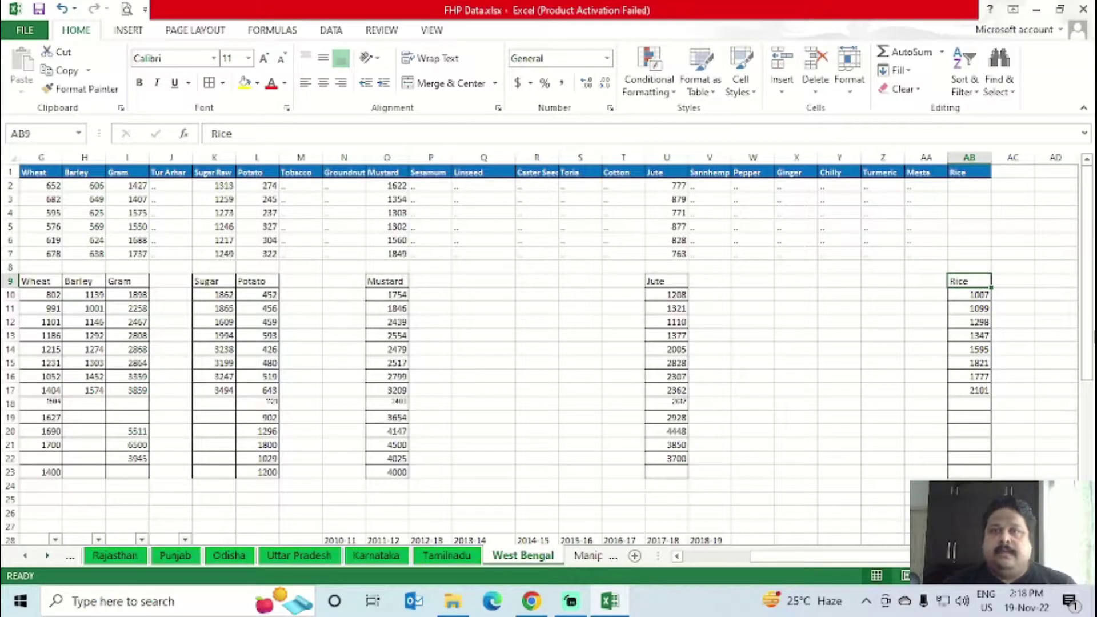
{"action": "key", "text": "ctrl+Left"}
{"action": "key", "text": "ctrl+Left"}
{"action": "key", "text": "ctrl+Left"}
{"action": "key", "text": "ctrl+Left"}
{"action": "key", "text": "ctrl+Left"}
{"action": "key", "text": "ctrl+Left"}
{"action": "key", "text": "ctrl+Left"}
{"action": "key", "text": "ctrl+Left"}
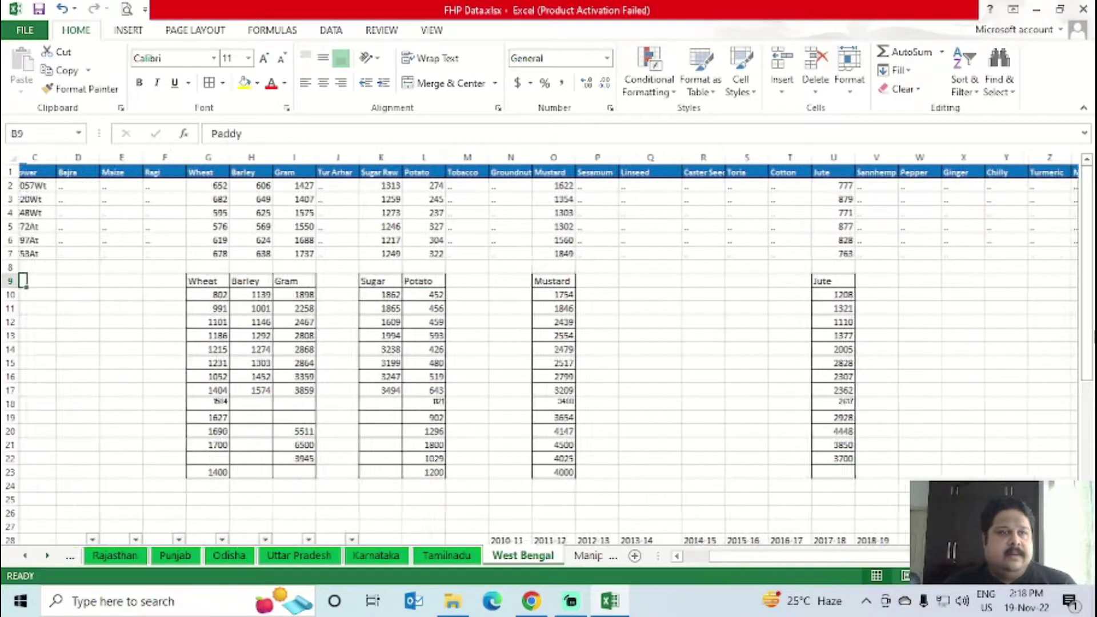
{"action": "key", "text": "shift+space"}
{"action": "key", "text": "ctrl+minus"}
{"action": "key", "text": "ctrl+minus"}
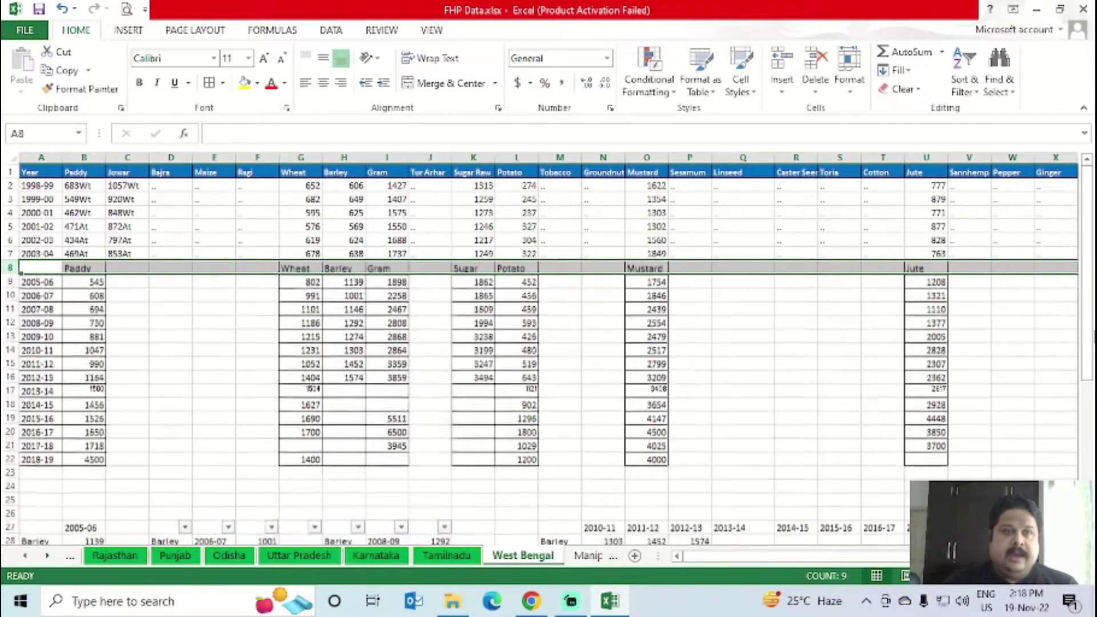
{"action": "key", "text": "Left"}
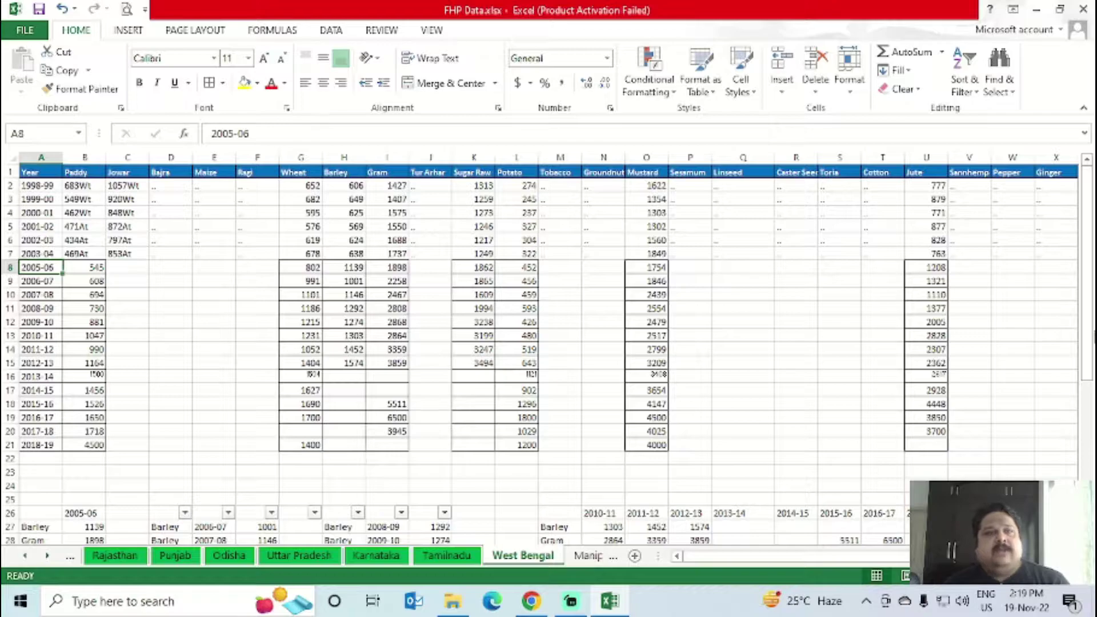
- Apply all borders to the complete West Bengal table, A1:AB21
{"action": "key", "text": "ctrl+Up"}
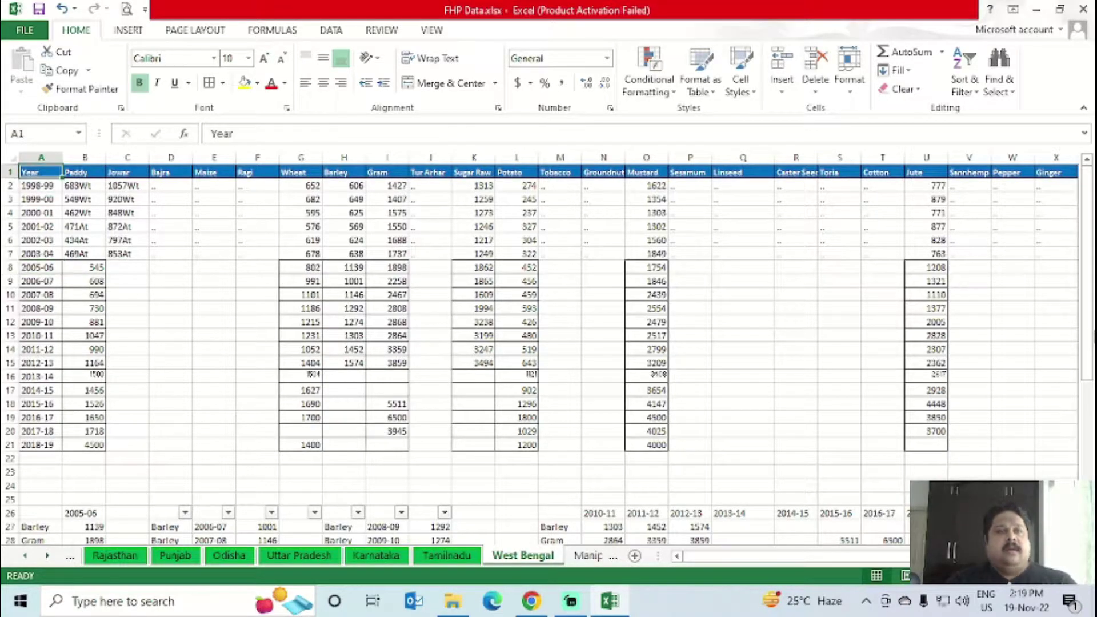
{"action": "key", "text": "ctrl+shift+Right"}
{"action": "key", "text": "ctrl+shift+Down"}
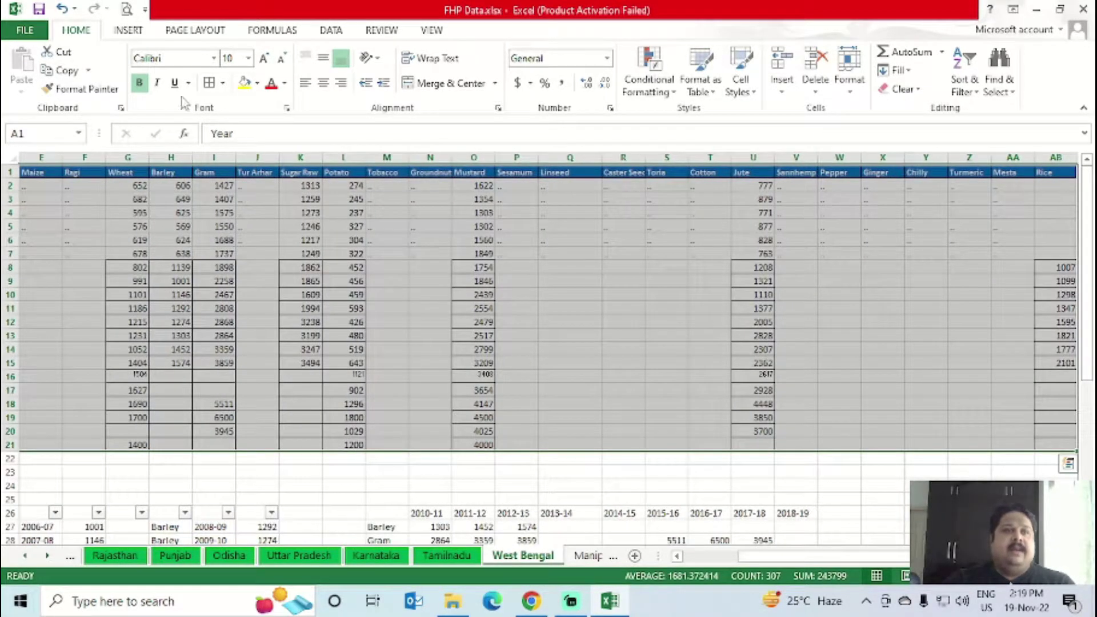
{"action": "left_click", "coordinate": [208, 85]}
{"action": "left_click", "coordinate": [107, 297]}
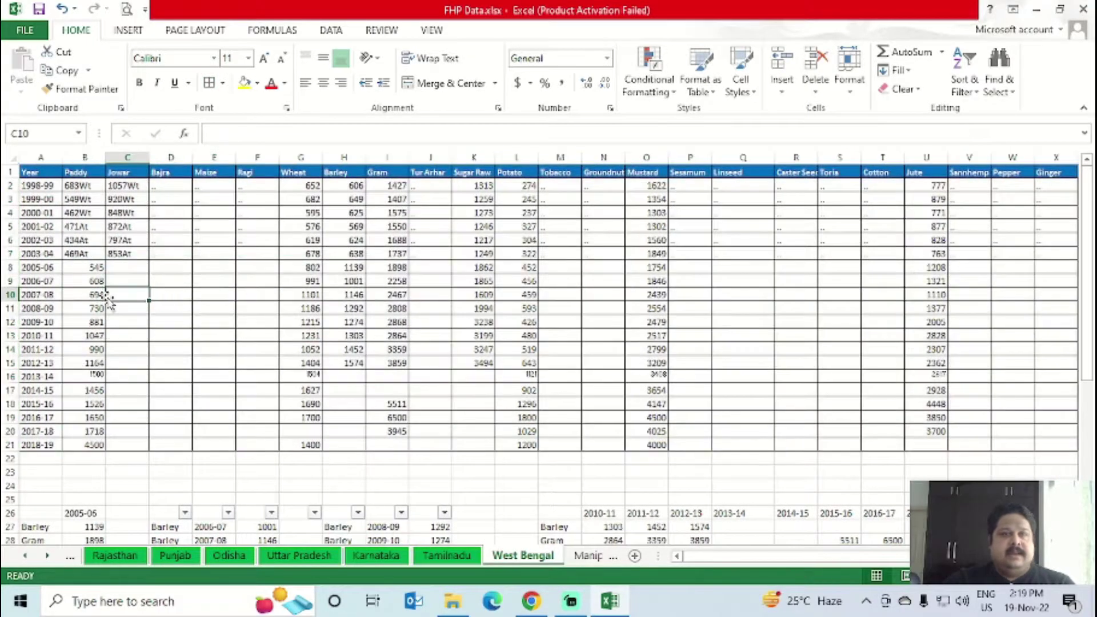
- Color the West Bengal sheet tab green to match the completed states
{"action": "right_click", "coordinate": [501, 559]}
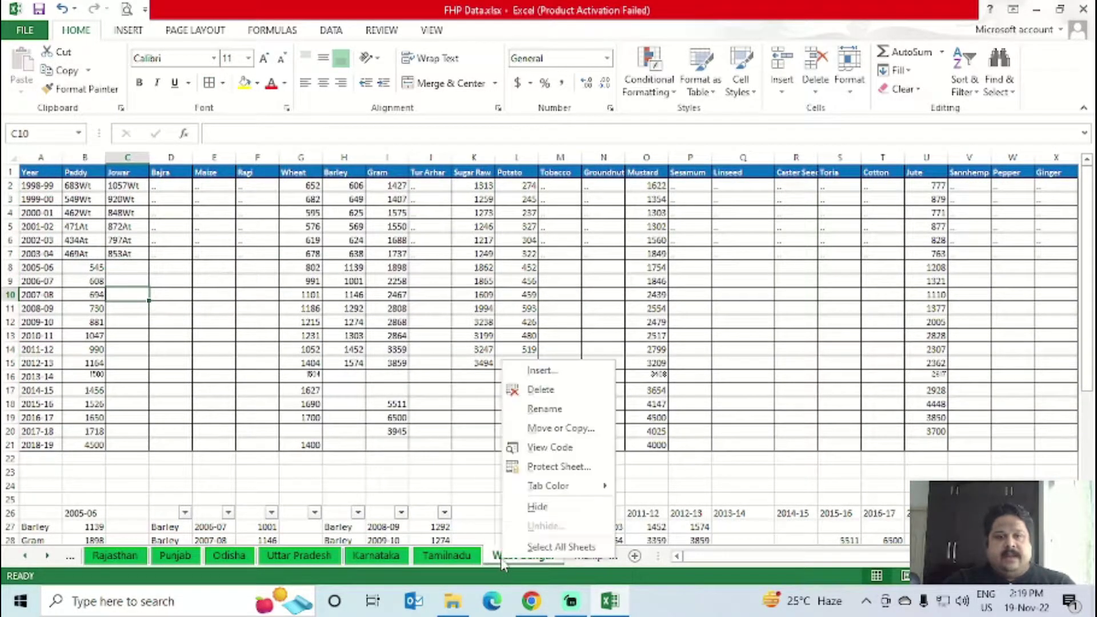
{"action": "mouse_move", "coordinate": [581, 496]}
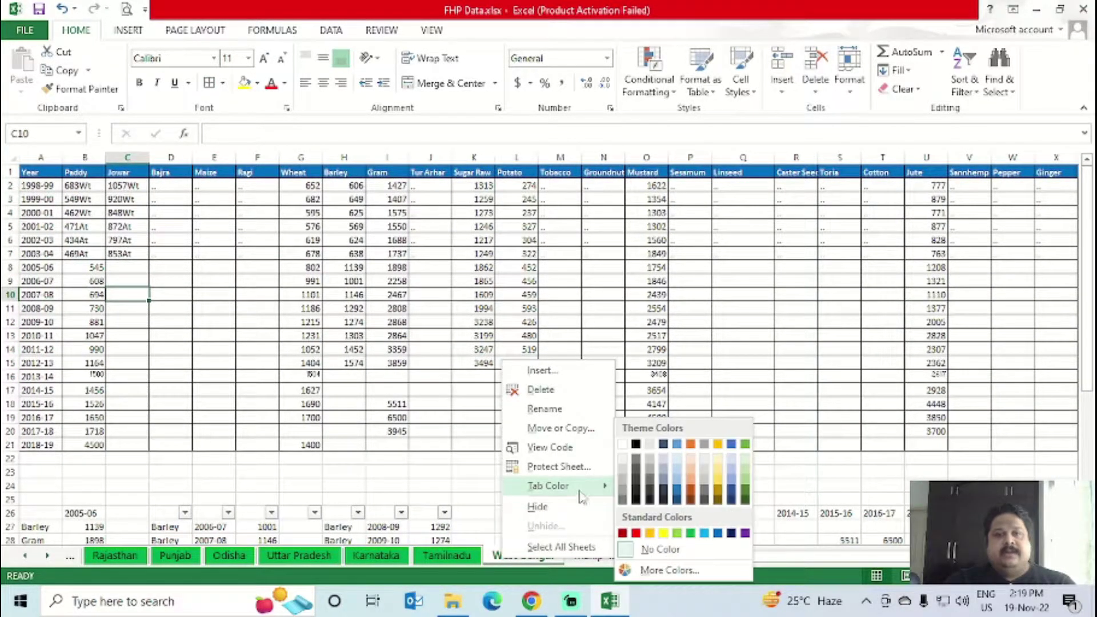
{"action": "left_click", "coordinate": [690, 533]}
- On the Manipur sheet, insert 13 blank rows at row 9, above the 2005-06 and later data blocks
{"action": "left_click", "coordinate": [587, 555]}
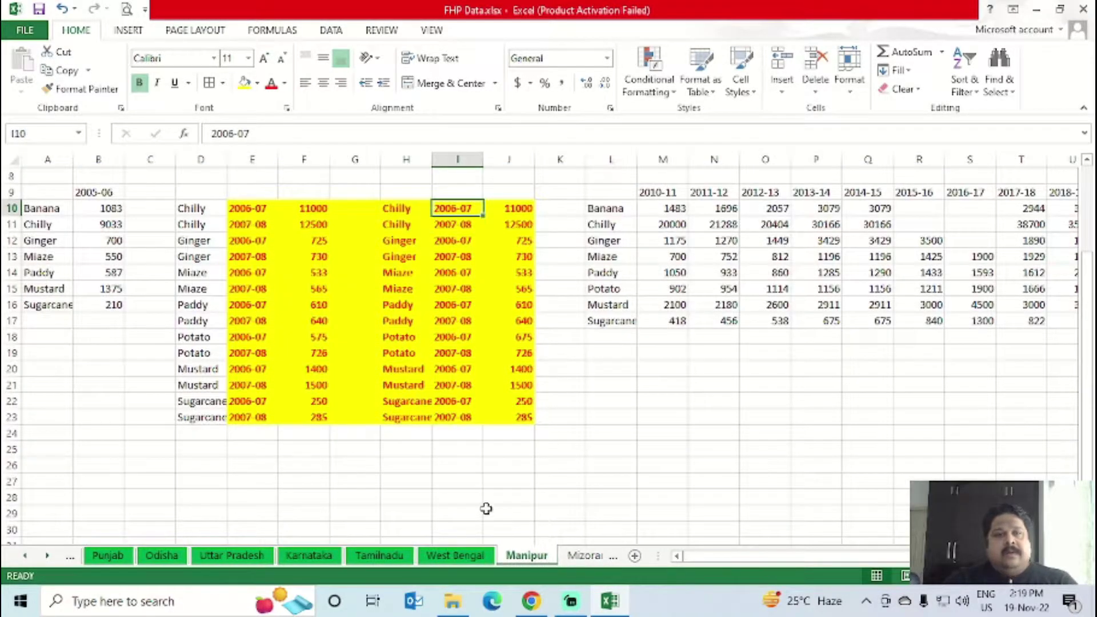
{"action": "scroll", "coordinate": [485, 511], "scroll_direction": "up", "scroll_amount": 3}
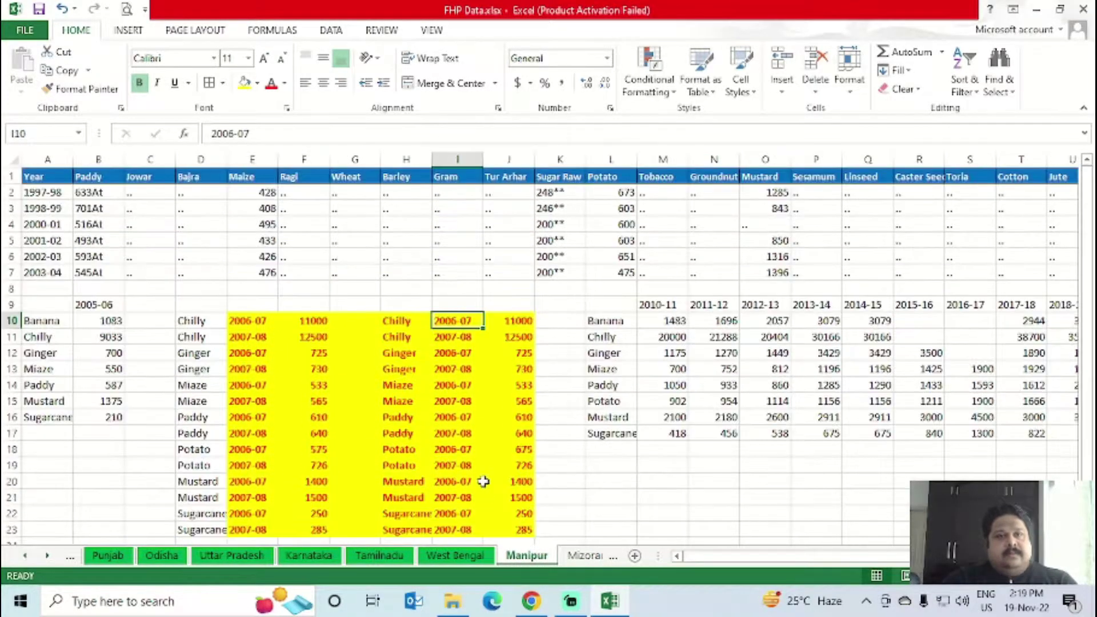
{"action": "left_click", "coordinate": [12, 304]}
{"action": "key", "text": "ctrl+shift+plus"}
{"action": "key", "text": "ctrl+shift+plus"}
{"action": "key", "text": "ctrl+shift+plus"}
{"action": "key", "text": "ctrl+shift+plus"}
{"action": "key", "text": "ctrl+shift+plus"}
{"action": "key", "text": "ctrl+shift+plus"}
{"action": "key", "text": "ctrl+shift+plus"}
{"action": "key", "text": "ctrl+shift+plus"}
{"action": "key", "text": "ctrl+shift+plus"}
{"action": "key", "text": "ctrl+shift+plus"}
{"action": "key", "text": "ctrl+shift+plus"}
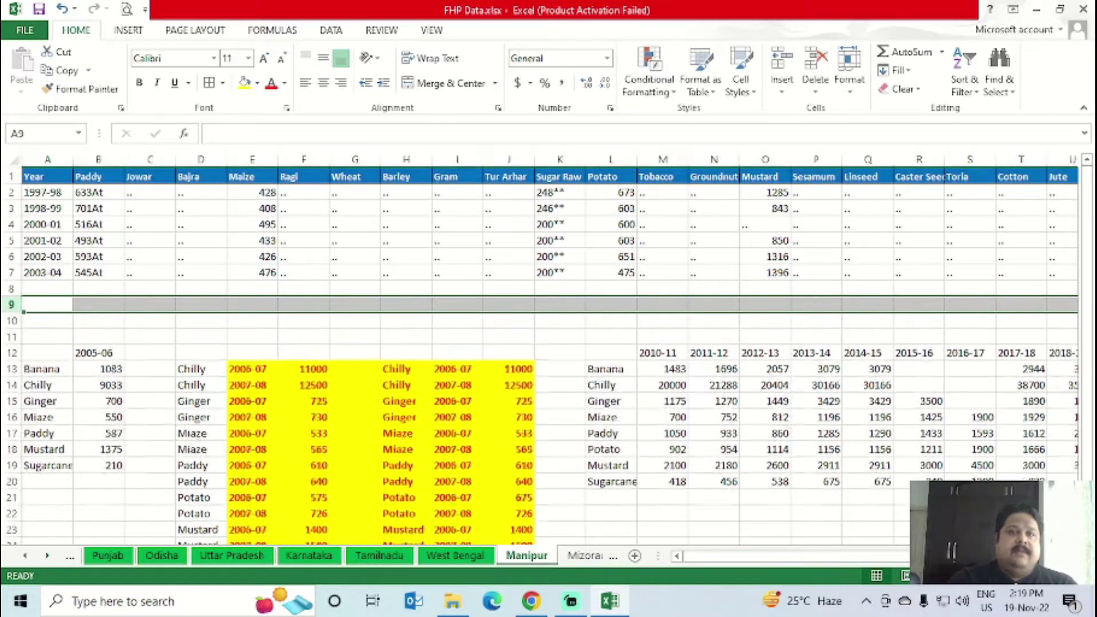
{"action": "key", "text": "ctrl+shift+plus"}
{"action": "key", "text": "ctrl+shift+plus"}
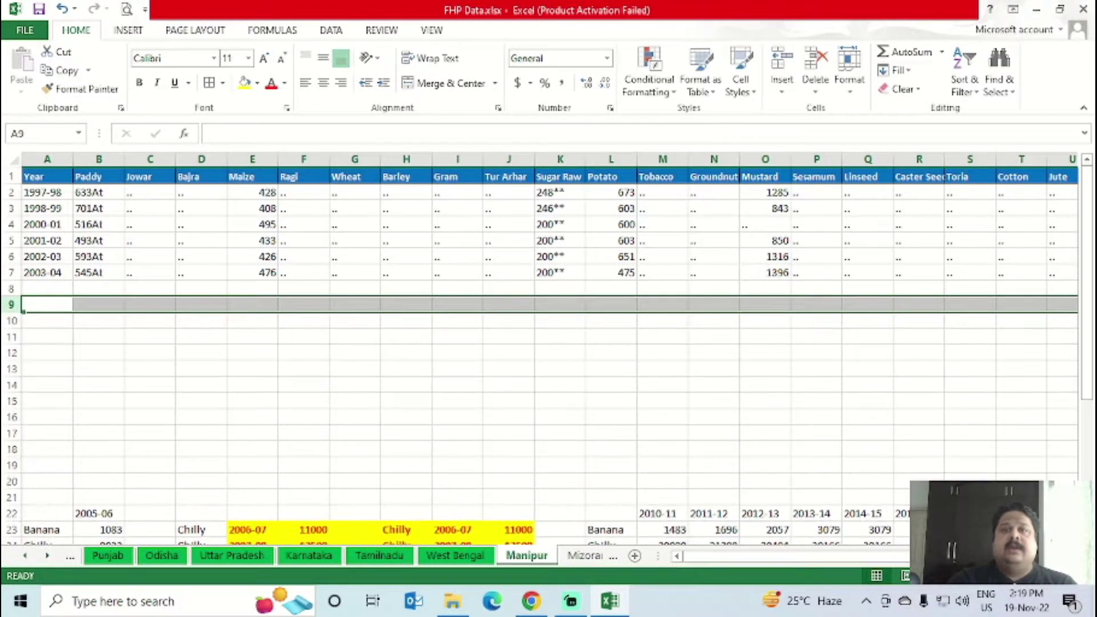
- Copy the 2005-06 crop block A22:B29, including its heading row
{"action": "left_click", "coordinate": [47, 304]}
{"action": "key", "text": "Down"}
{"action": "key", "text": "Down"}
{"action": "key", "text": "Down"}
{"action": "key", "text": "Down"}
{"action": "key", "text": "Down"}
{"action": "key", "text": "Down"}
{"action": "key", "text": "Down"}
{"action": "key", "text": "Down"}
{"action": "key", "text": "Down"}
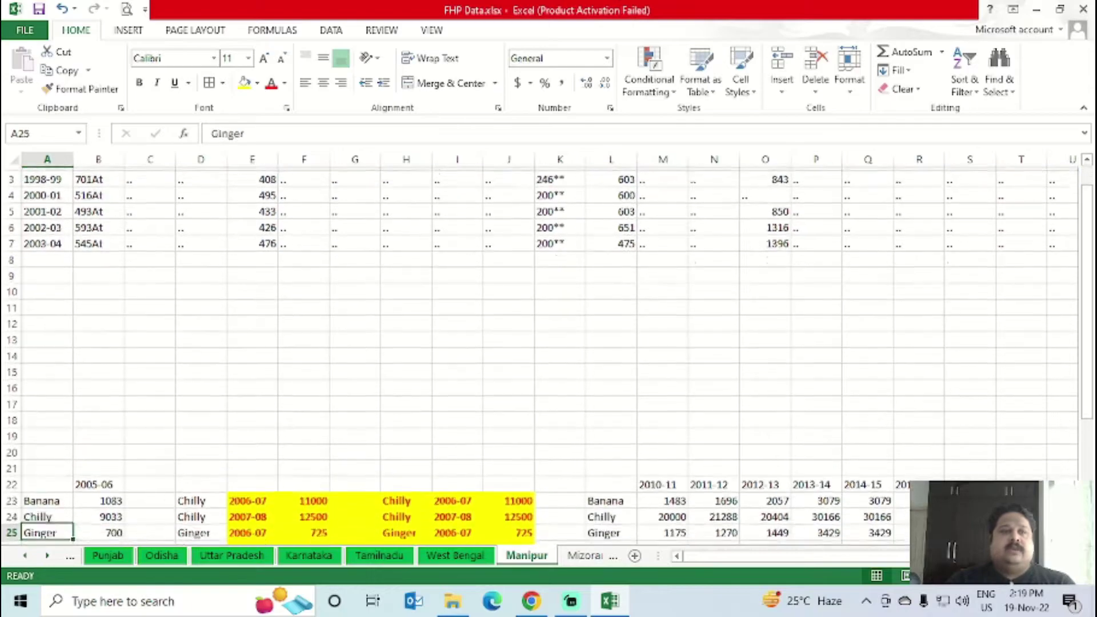
{"action": "key", "text": "ctrl+Up"}
{"action": "key", "text": "ctrl+Up"}
{"action": "scroll", "coordinate": [542, 354], "scroll_direction": "up", "scroll_amount": 1}
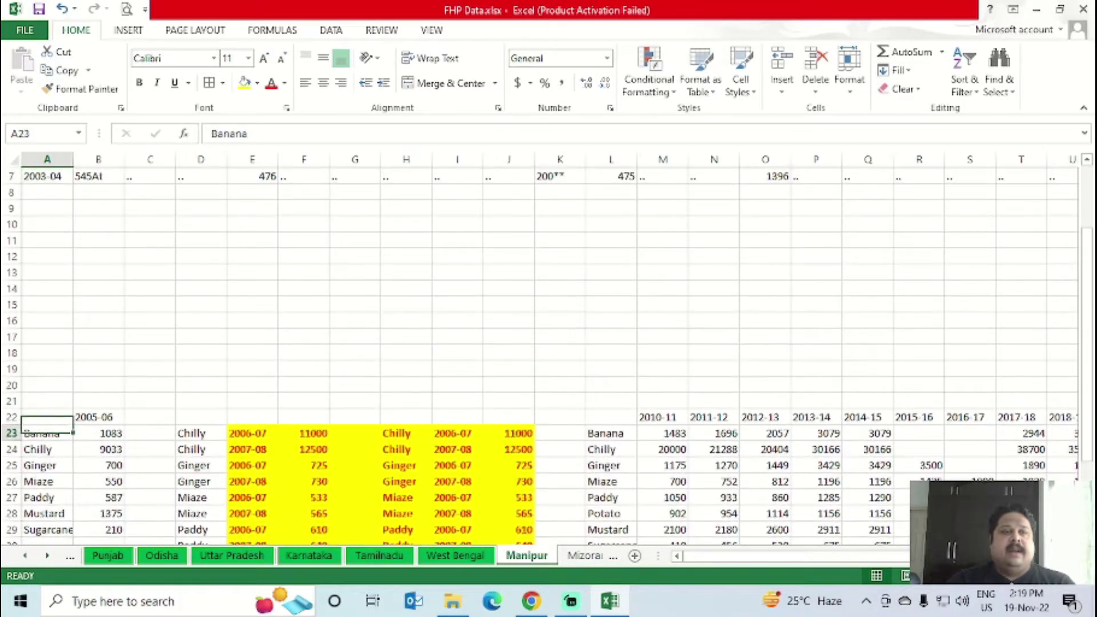
{"action": "key", "text": "Up"}
{"action": "key", "text": "shift+Right"}
{"action": "key", "text": "shift+Down"}
{"action": "key", "text": "ctrl+shift+Down"}
{"action": "key", "text": "ctrl+shift"}
{"action": "key", "text": "ctrl+c"}
- Paste the copied 2005-06 block transposed at A9, with crops across row 9 and the year in row 10
{"action": "key", "text": "ctrl+Up"}
{"action": "key", "text": "ctrl+Up"}
{"action": "key", "text": "Down"}
{"action": "key", "text": "Down"}
{"action": "key", "text": "Down"}
{"action": "key", "text": "Down"}
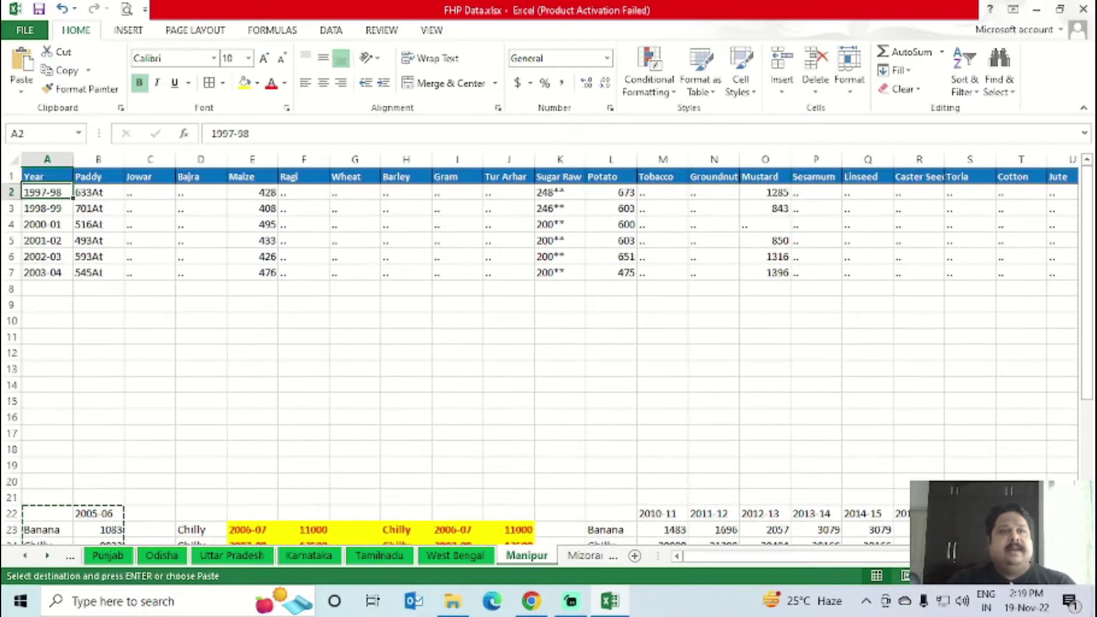
{"action": "key", "text": "Down"}
{"action": "key", "text": "Down"}
{"action": "key", "text": "Down"}
{"action": "key", "text": "Down"}
{"action": "key", "text": "shift+F10"}
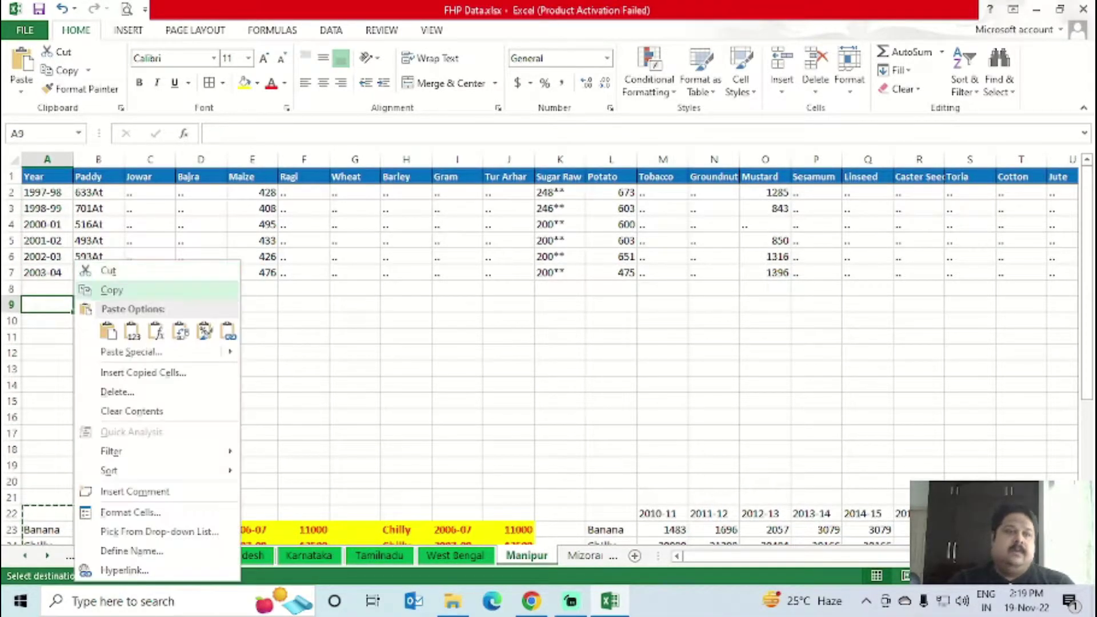
{"action": "key", "text": "Up"}
{"action": "key", "text": "Return"}
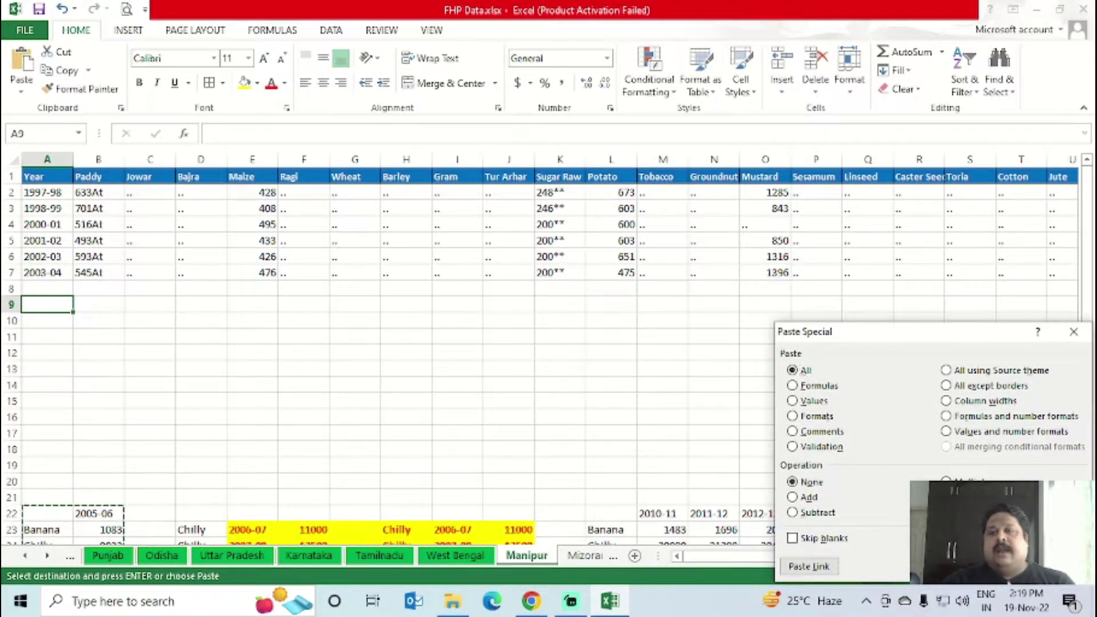
{"action": "key", "text": "Return"}
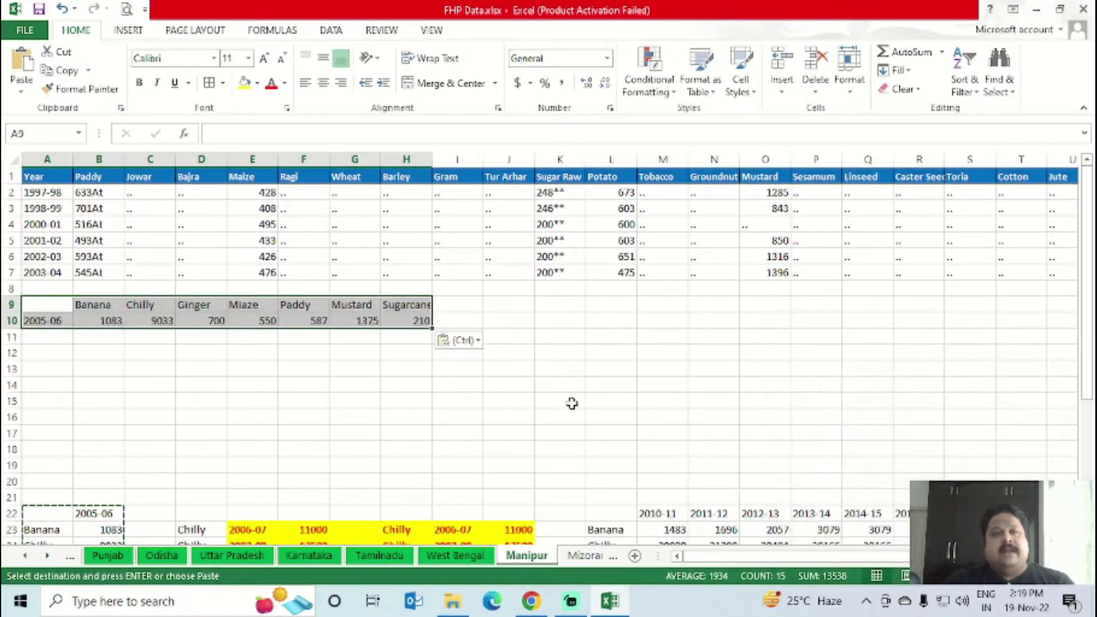
- Examine the stacked 2006-07 and 2007-08 records in D22:J36 and the 2010-11 onward block starting at L22
{"action": "scroll", "coordinate": [470, 405], "scroll_direction": "down", "scroll_amount": 5}
{"action": "left_click_drag", "start_coordinate": [204, 273], "coordinate": [493, 382]}
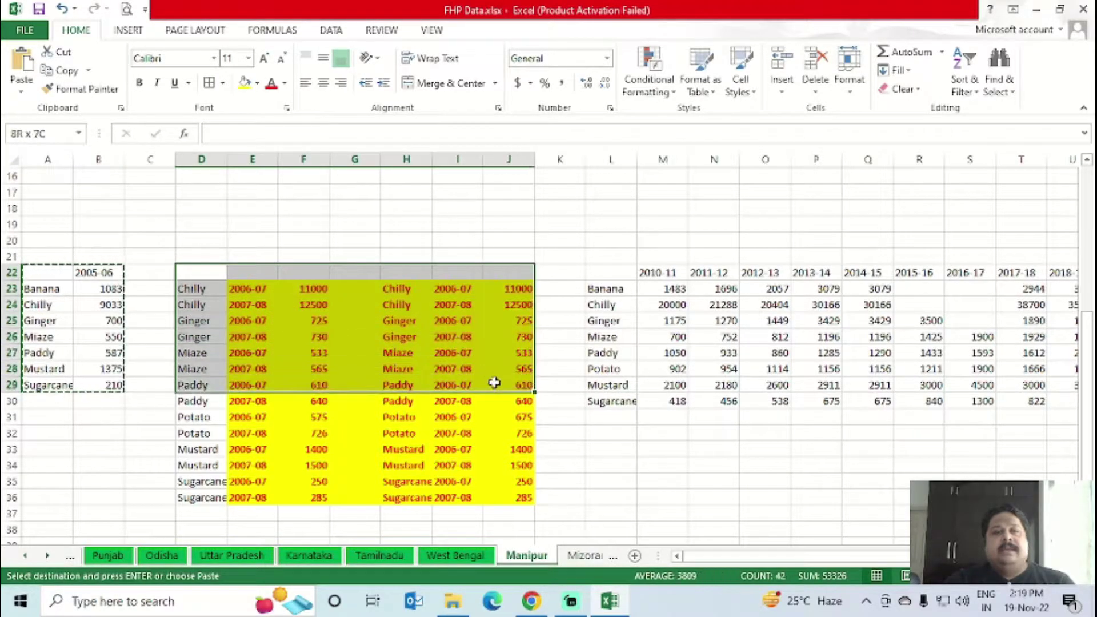
{"action": "left_click", "coordinate": [267, 396]}
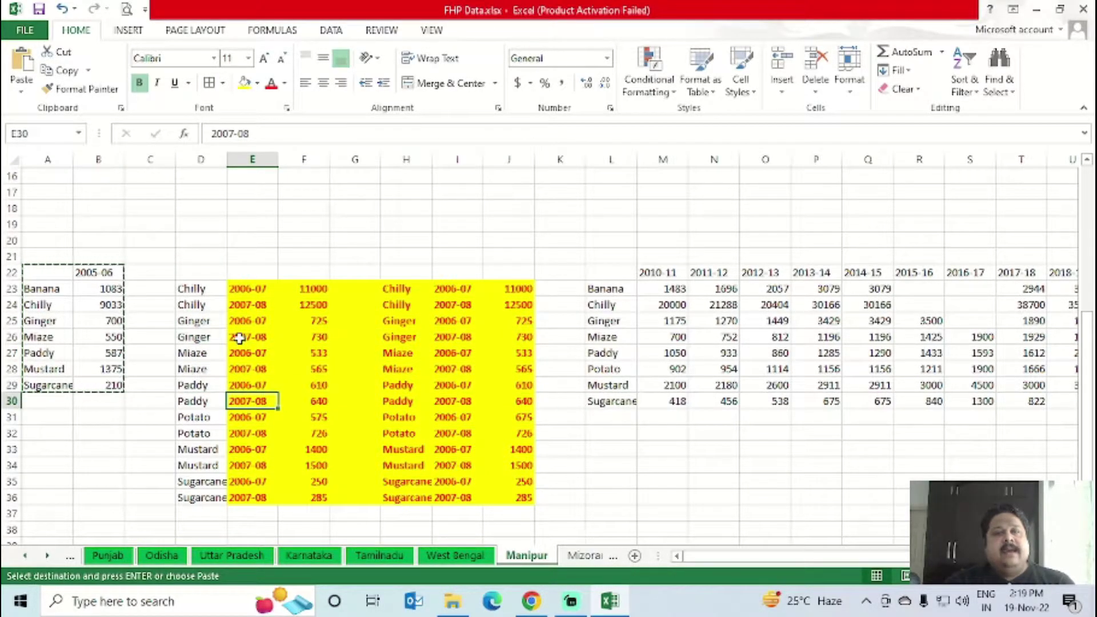
{"action": "left_click_drag", "start_coordinate": [237, 288], "coordinate": [242, 295]}
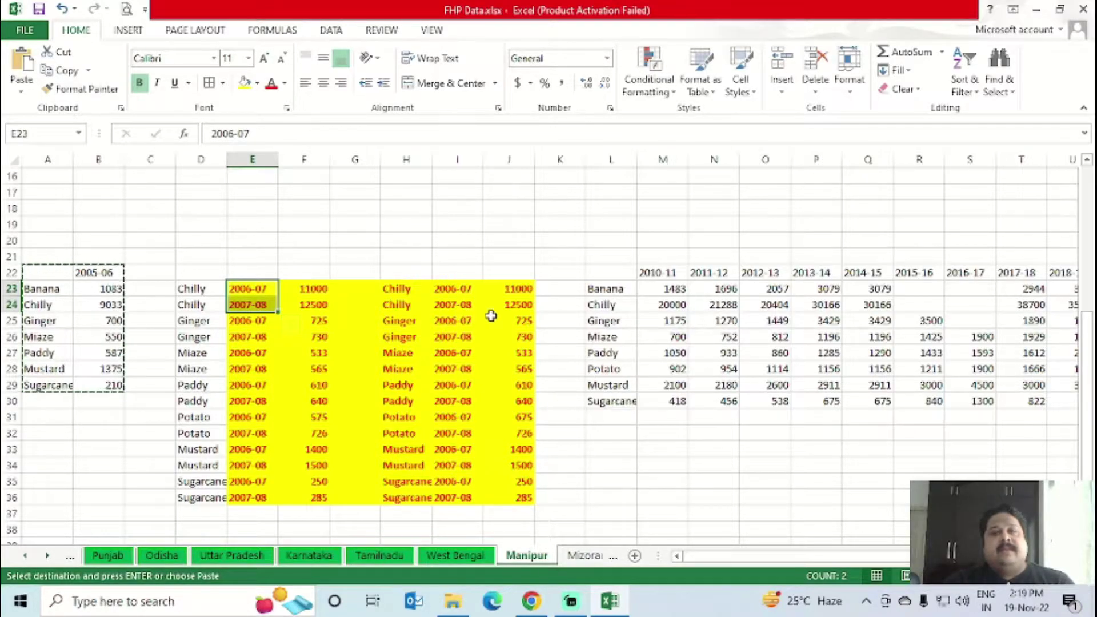
{"action": "scroll", "coordinate": [324, 377], "scroll_direction": "up", "scroll_amount": 2}
{"action": "left_click", "coordinate": [623, 368]}
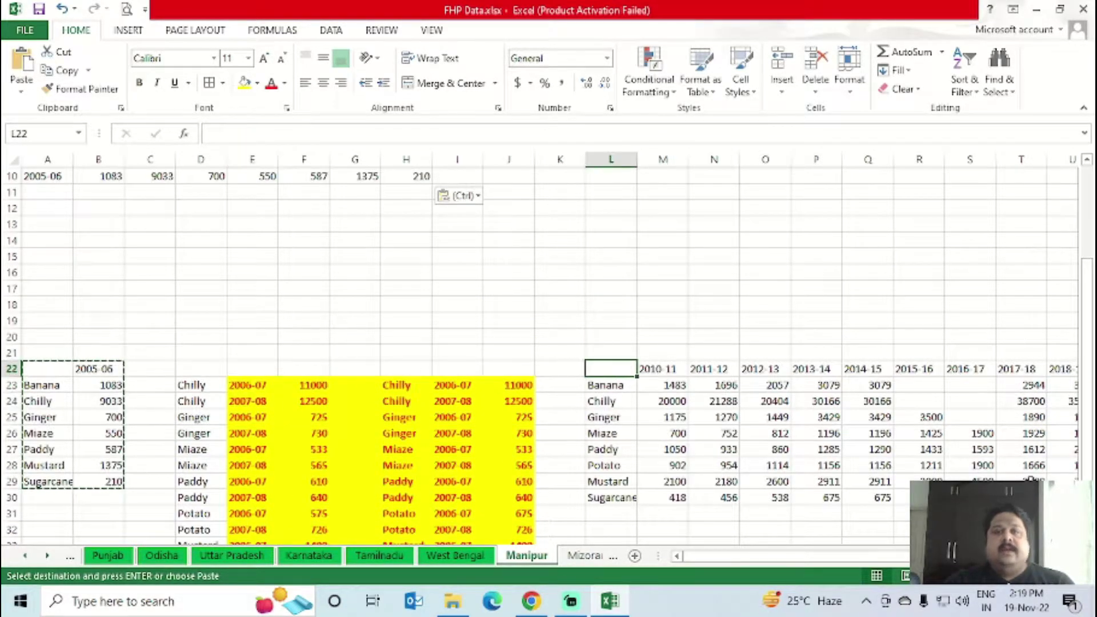
{"action": "left_click_drag", "start_coordinate": [611, 368], "coordinate": [1021, 497]}
{"action": "key", "text": "Home"}
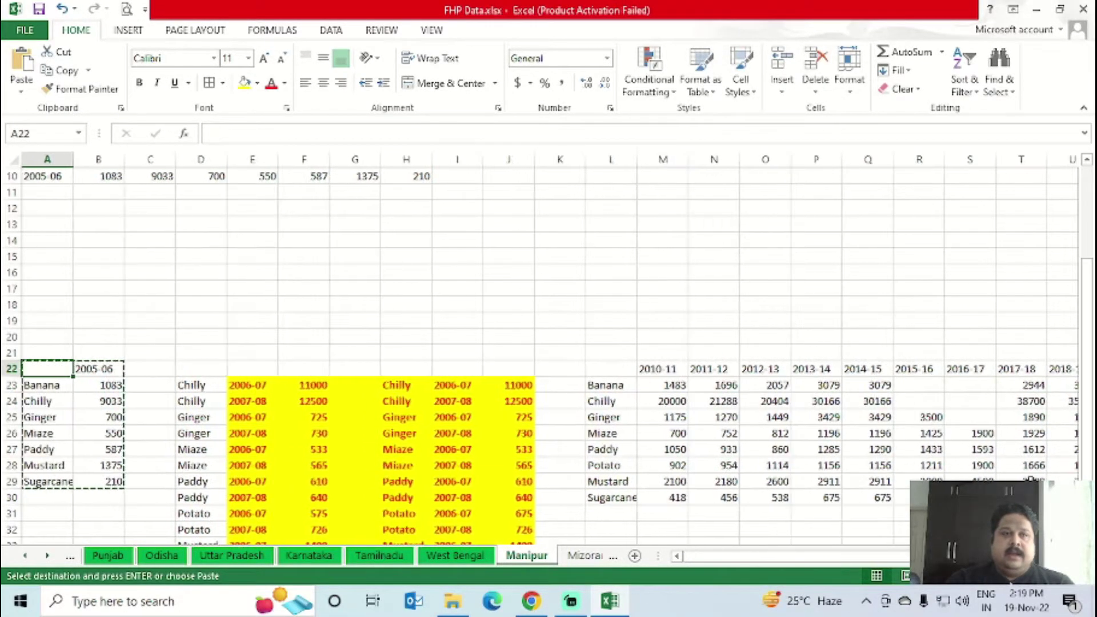
- Add a filter to the stacked crop records in columns D to F, using row 22 as the header row
{"action": "key", "text": "Right"}
{"action": "key", "text": "Right"}
{"action": "key", "text": "Right"}
{"action": "left_click_drag", "start_coordinate": [201, 368], "coordinate": [320, 534]}
{"action": "key", "text": "ctrl+shift+l"}
- Filter the year column E to show only the 2006-07 records
{"action": "key", "text": "Right"}
{"action": "key", "text": "Right"}
{"action": "key", "text": "Left"}
{"action": "key", "text": "Left"}
{"action": "key", "text": "Right"}
{"action": "key", "text": "alt+Down"}
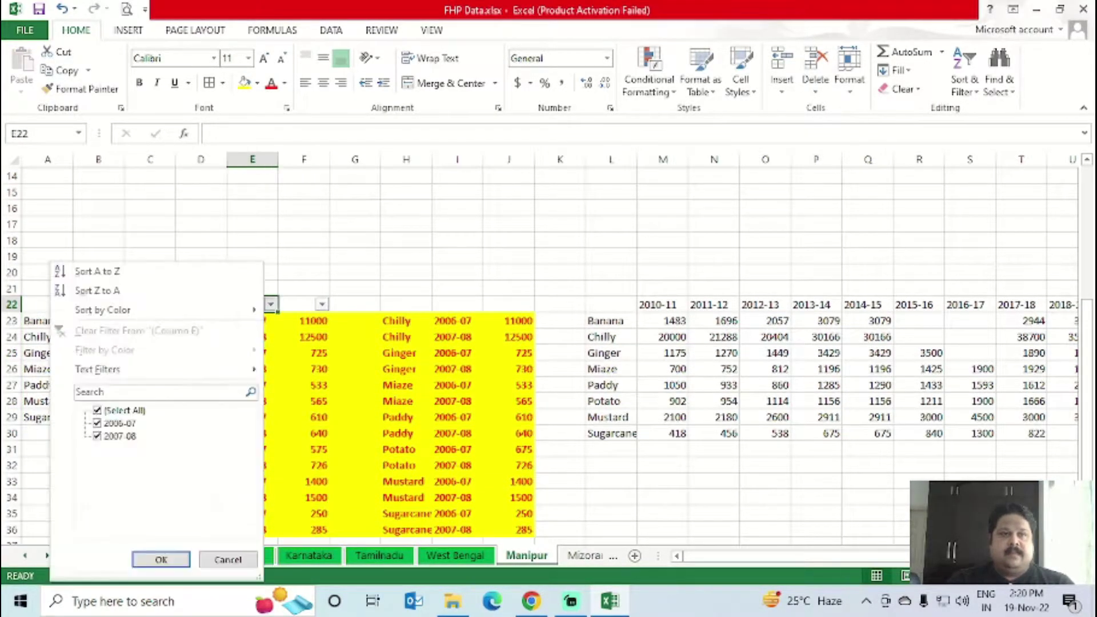
{"action": "left_click", "coordinate": [97, 410]}
{"action": "left_click", "coordinate": [97, 423]}
{"action": "left_click", "coordinate": [161, 560]}
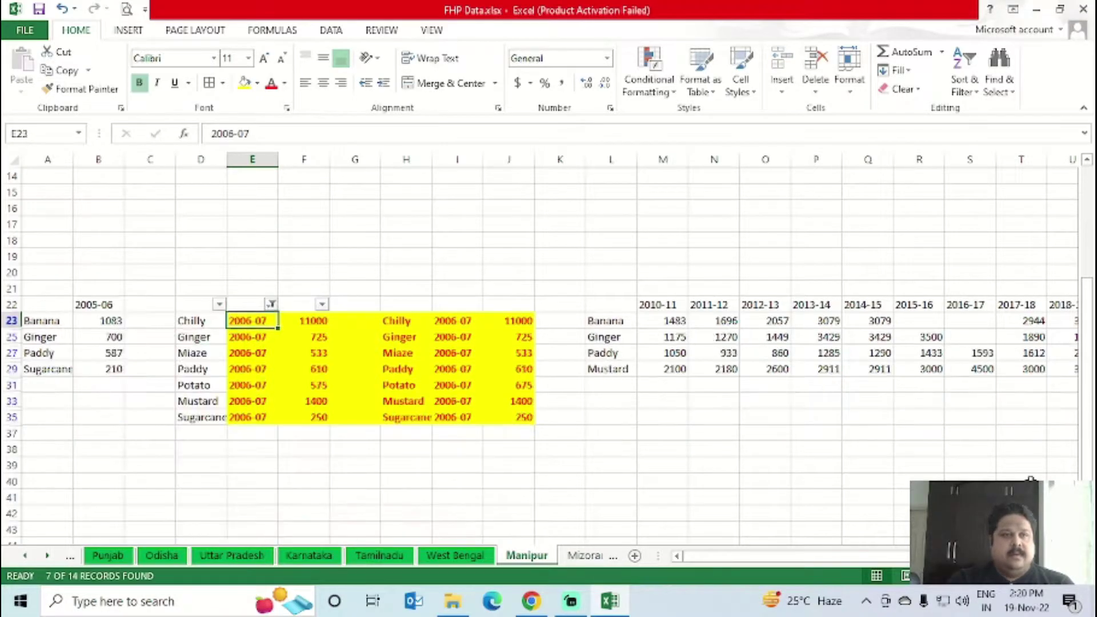
- Copy the filtered 2006-07 crop records in columns D to F, starting at row 23
{"action": "key", "text": "Left"}
{"action": "key", "text": "shift+Right"}
{"action": "key", "text": "shift+Right"}
{"action": "key", "text": "ctrl+shift+Down"}
{"action": "key", "text": "ctrl+c"}
- Paste the copied 2006-07 records transposed at B11, below the 2005-06 row
{"action": "key", "text": "ctrl+Up"}
{"action": "key", "text": "ctrl+Up"}
{"action": "key", "text": "Down"}
{"action": "key", "text": "Down"}
{"action": "key", "text": "ctrl+Left"}
{"action": "key", "text": "Right"}
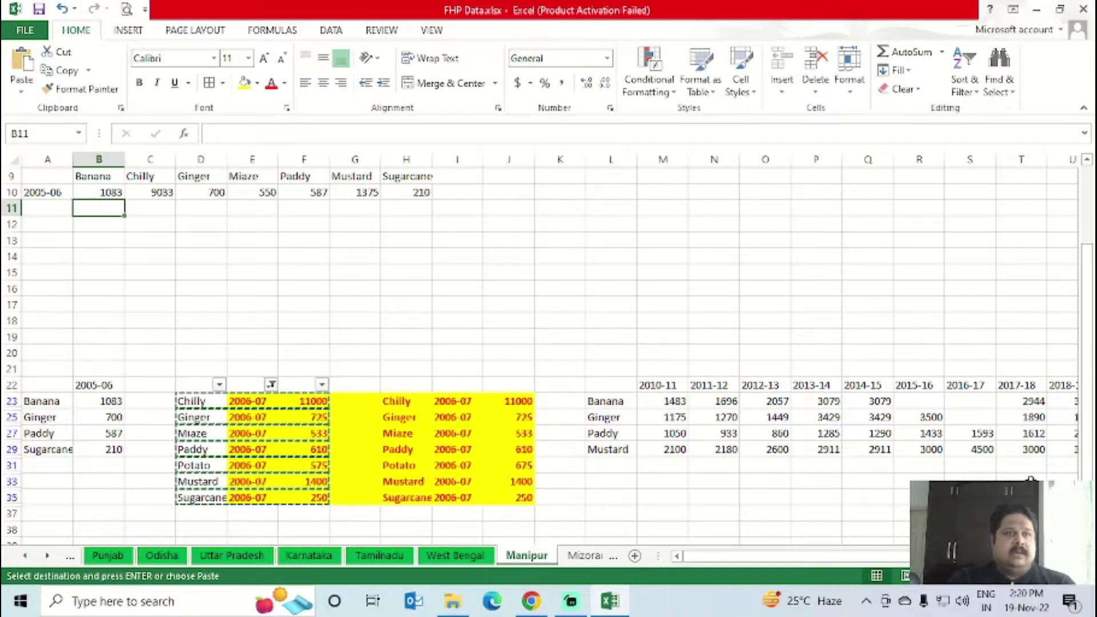
{"action": "key", "text": "shift+F10"}
{"action": "key", "text": "Down"}
{"action": "key", "text": "Down"}
{"action": "key", "text": "Down"}
{"action": "key", "text": "Down"}
{"action": "key", "text": "Down"}
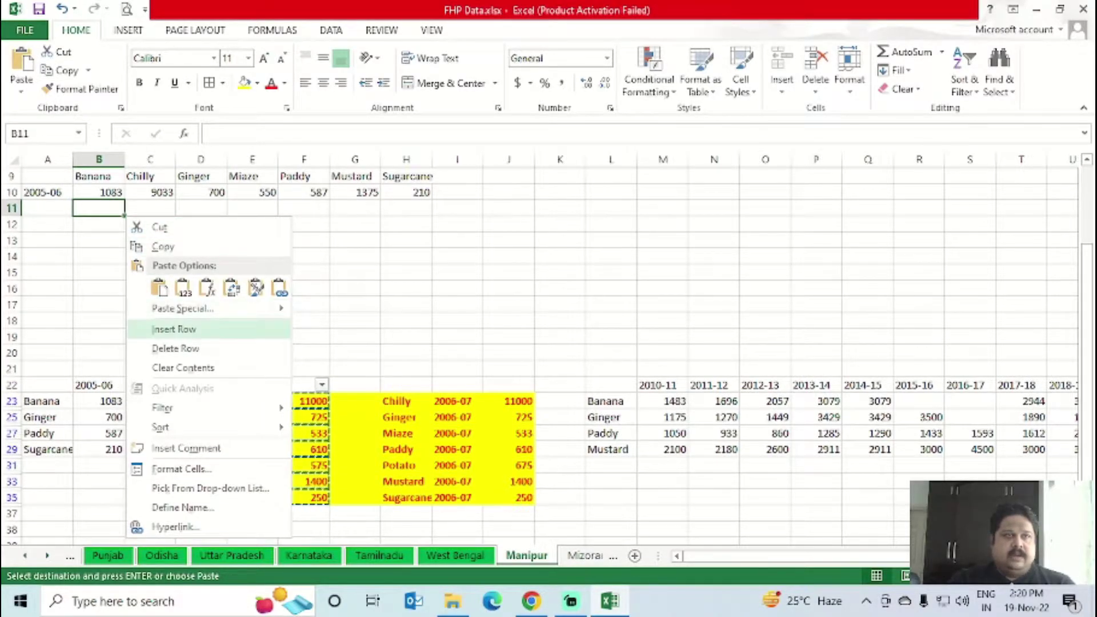
{"action": "key", "text": "Up"}
{"action": "key", "text": "Return"}
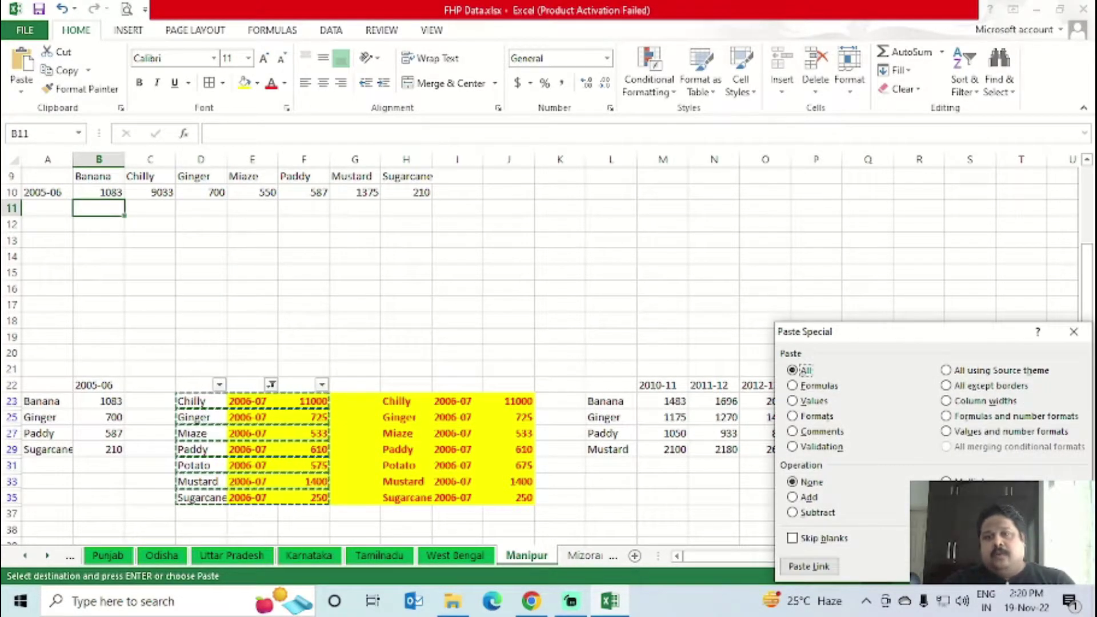
{"action": "key", "text": "alt+e"}
{"action": "key", "text": "Return"}
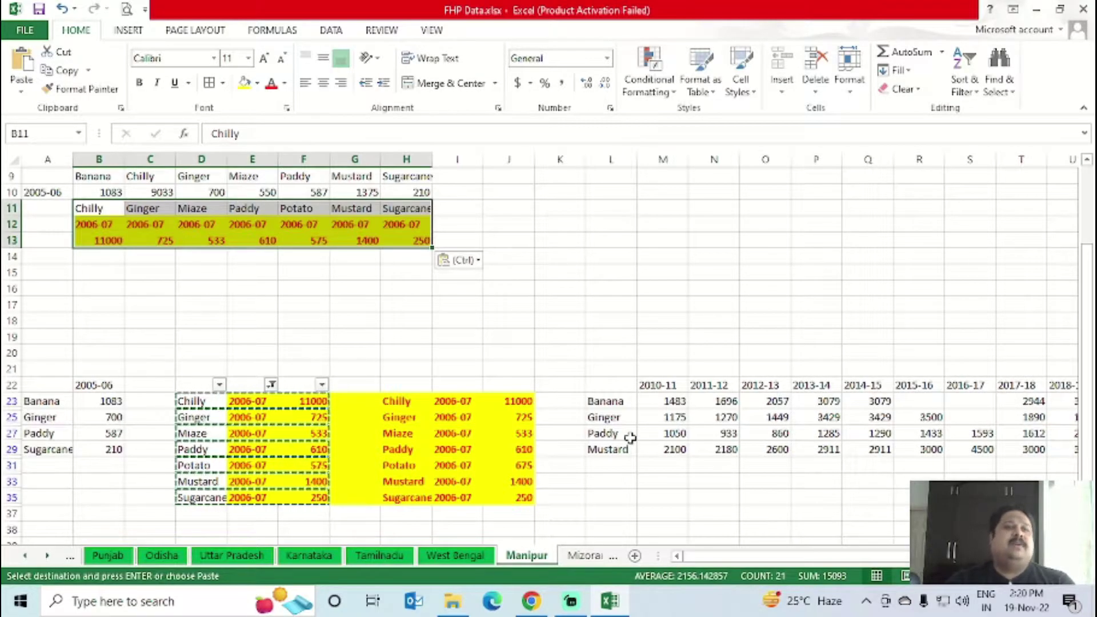
- Move the 2006-07 year label from B12 to A13, beside the row of values
{"action": "key", "text": "Down"}
{"action": "key", "text": "ctrl+x"}
{"action": "key", "text": "Left"}
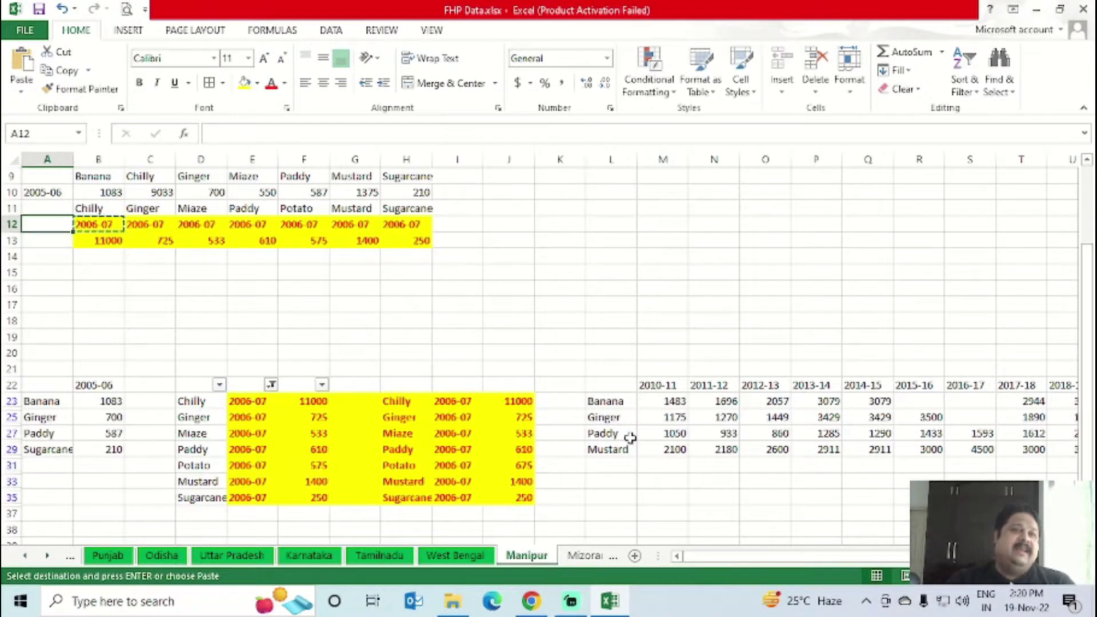
{"action": "key", "text": "Down"}
{"action": "key", "text": "Return"}
- Change the filter on year column E to show only the 2007-08 records
{"action": "key", "text": "Right"}
{"action": "key", "text": "Right"}
{"action": "key", "text": "Right"}
{"action": "key", "text": "Right"}
{"action": "key", "text": "Right"}
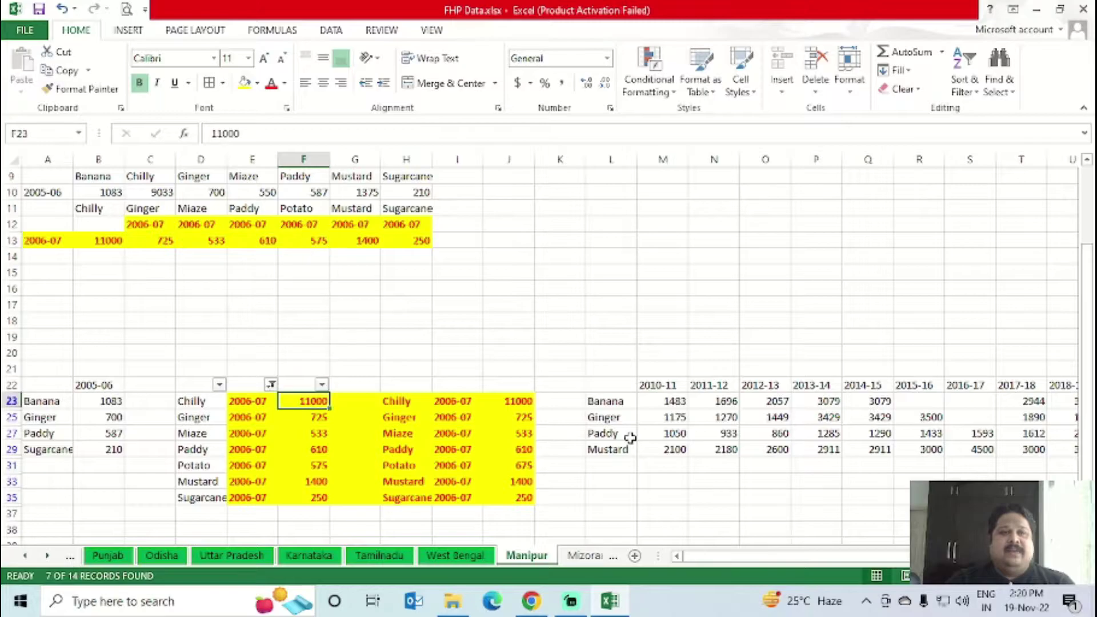
{"action": "key", "text": "Up"}
{"action": "key", "text": "Left"}
{"action": "key", "text": "alt+Down"}
{"action": "key", "text": "Down"}
{"action": "key", "text": "Down"}
{"action": "key", "text": "Down"}
{"action": "key", "text": "Down"}
{"action": "key", "text": "Down"}
{"action": "key", "text": "Down"}
{"action": "key", "text": "Down"}
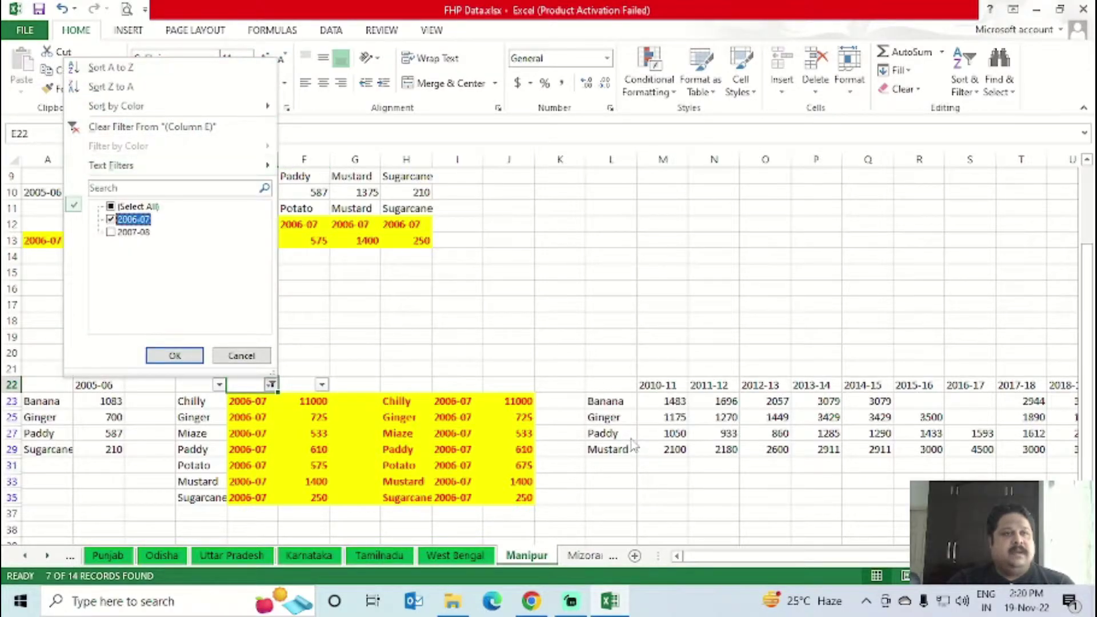
{"action": "key", "text": "Return"}
- Copy the filtered 2007-08 crop records in columns D to F, starting at row 24
{"action": "key", "text": "Left"}
{"action": "key", "text": "Down"}
{"action": "key", "text": "shift+Right"}
{"action": "key", "text": "shift+Right"}
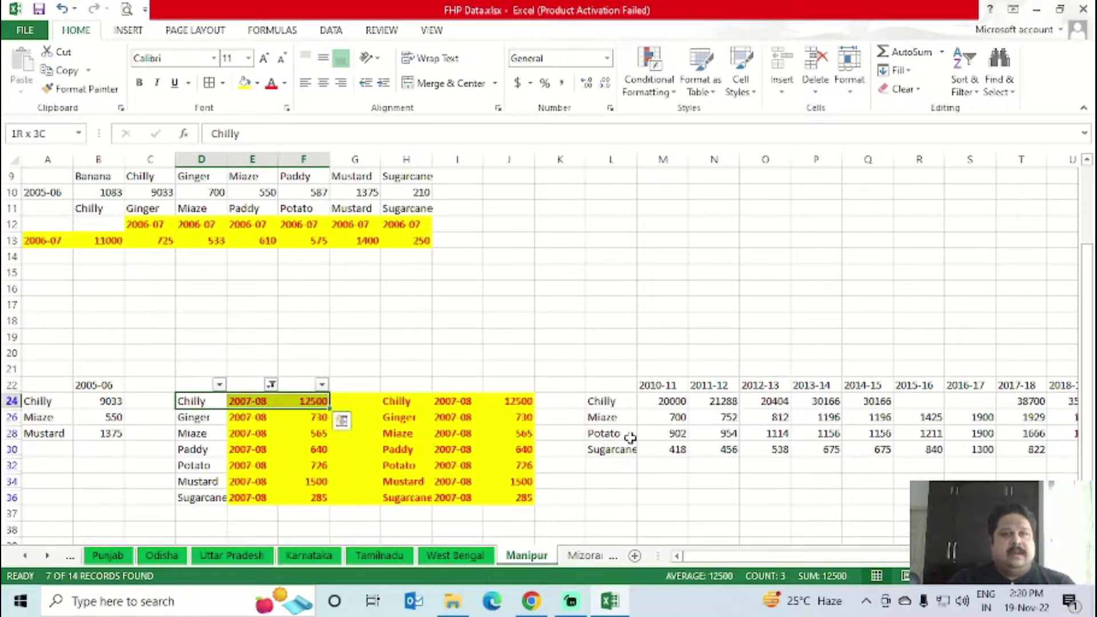
{"action": "key", "text": "ctrl+shift+Down"}
{"action": "key", "text": "ctrl+c"}
- Paste the copied 2007-08 records transposed at B14, below the 2006-07 values
{"action": "key", "text": "Up"}
{"action": "key", "text": "ctrl+Up"}
{"action": "key", "text": "Down"}
{"action": "key", "text": "Left"}
{"action": "key", "text": "Left"}
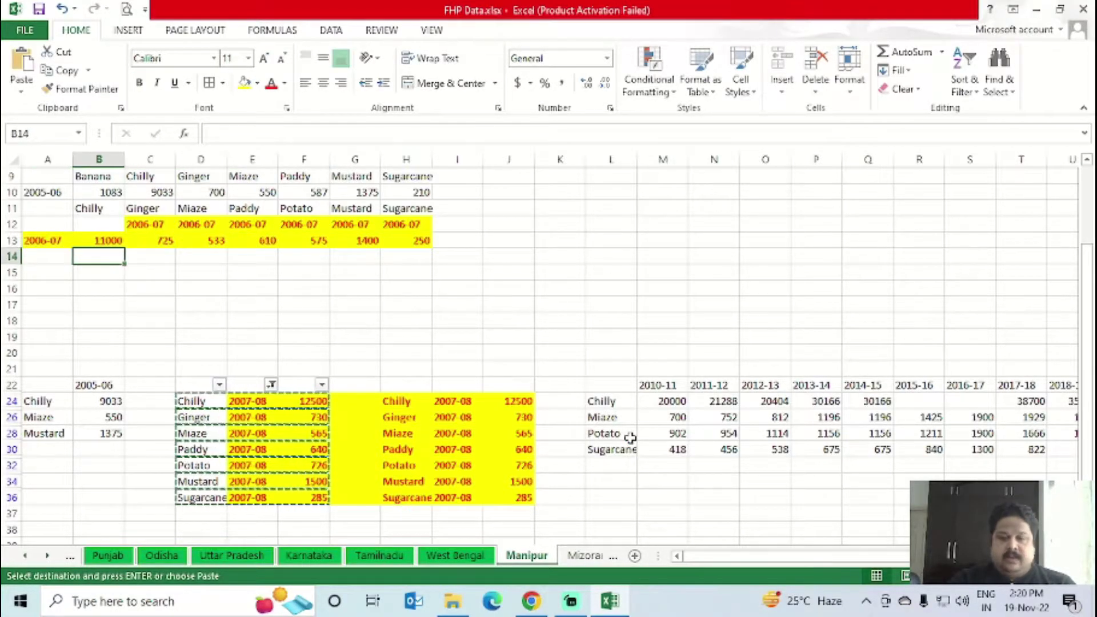
{"action": "key", "text": "shift+F10"}
{"action": "key", "text": "Down"}
{"action": "key", "text": "Down"}
{"action": "key", "text": "Down"}
{"action": "key", "text": "Up"}
{"action": "key", "text": "Up"}
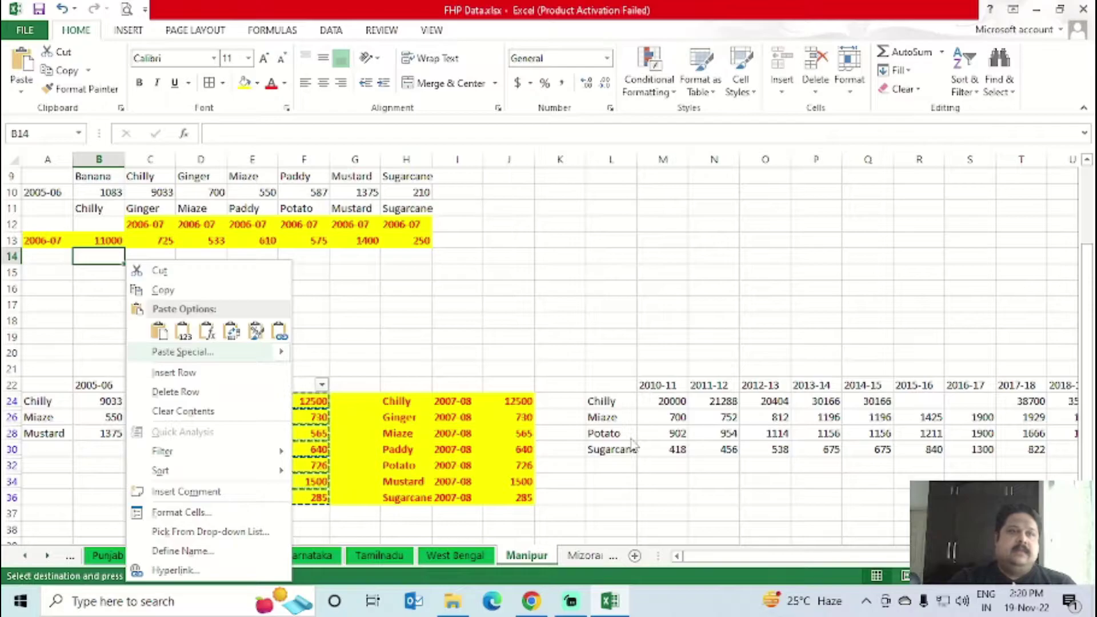
{"action": "key", "text": "Return"}
{"action": "left_click", "coordinate": [657, 513]}
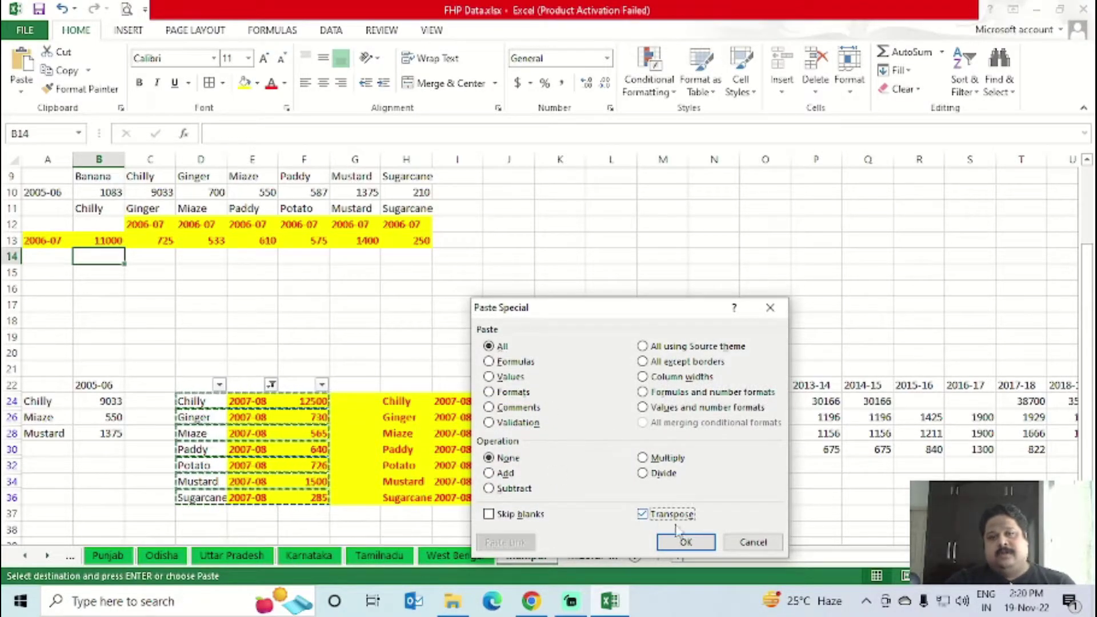
{"action": "left_click", "coordinate": [687, 541]}
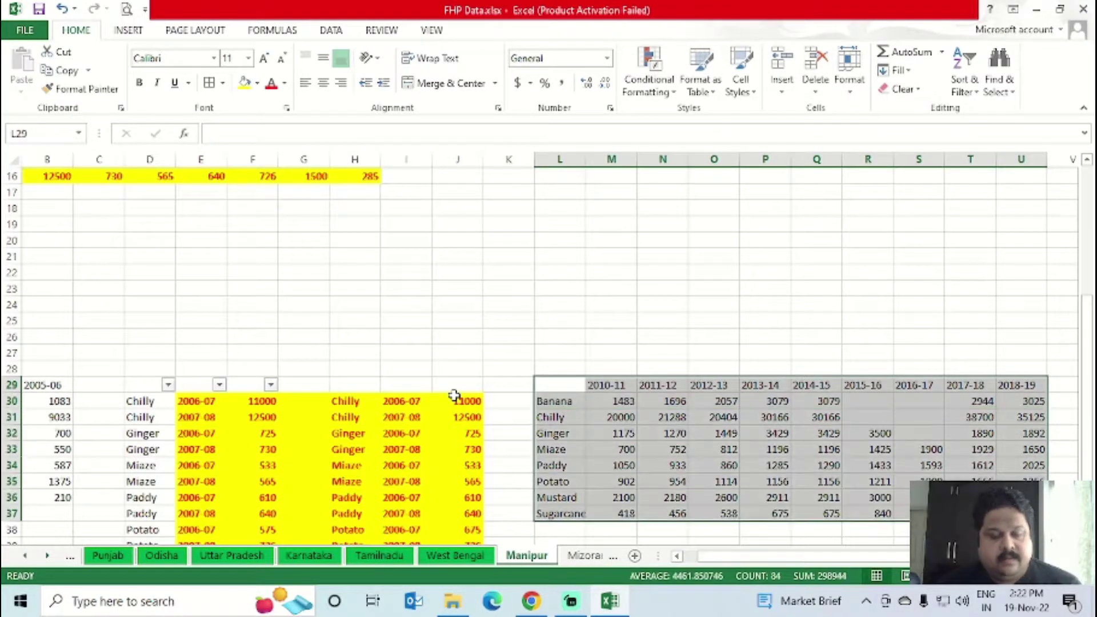
- Copy the 2010-11 to 2018-19 crop block starting in column L and paste it transposed at A18
{"action": "key", "text": "ctrl+c"}
{"action": "key", "text": "ctrl+Up"}
{"action": "key", "text": "Down"}
{"action": "key", "text": "Down"}
{"action": "key", "text": "Down"}
{"action": "key", "text": "ctrl+Left"}
{"action": "key", "text": "ctrl+Left"}
{"action": "key", "text": "Down"}
{"action": "key", "text": "Down"}
{"action": "key", "text": "Down"}
{"action": "key", "text": "Down"}
{"action": "key", "text": "Down"}
{"action": "key", "text": "Down"}
{"action": "key", "text": "Down"}
{"action": "key", "text": "Down"}
{"action": "key", "text": "Down"}
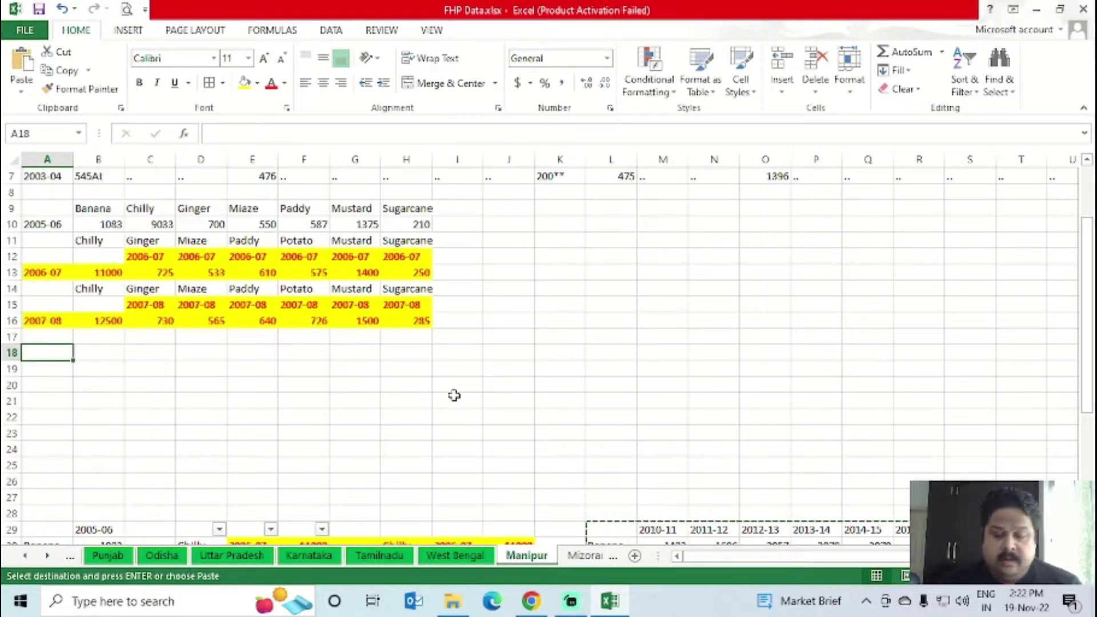
{"action": "key", "text": "shift+F10"}
{"action": "key", "text": "Down"}
{"action": "key", "text": "Down"}
{"action": "key", "text": "Down"}
{"action": "key", "text": "Down"}
{"action": "key", "text": "Up"}
{"action": "key", "text": "Return"}
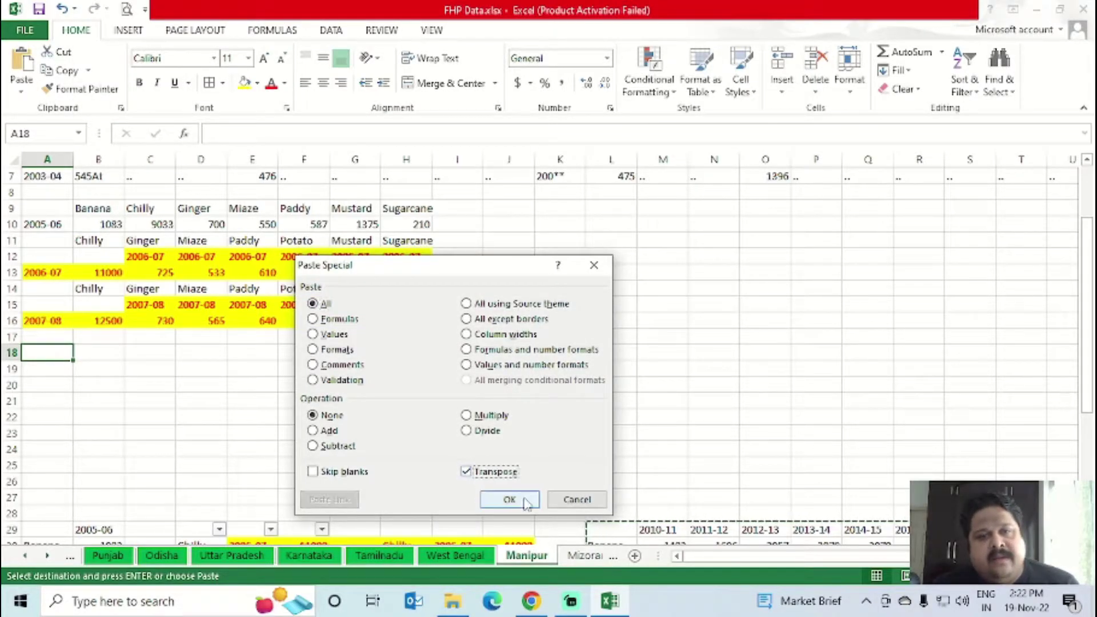
{"action": "left_click", "coordinate": [524, 500]}
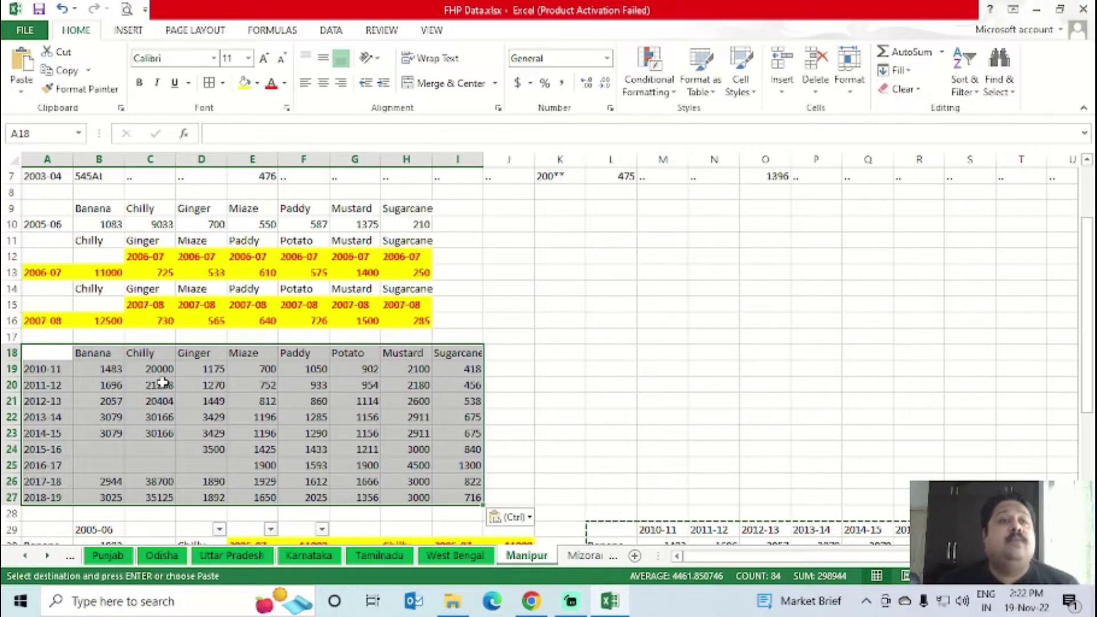
- Move the Mustard and Sugarcane entries in G9:H16 one column over to H9:I16, leaving column G free for Potato
{"action": "key", "text": "Up"}
{"action": "key", "text": "Up"}
{"action": "key", "text": "Up"}
{"action": "key", "text": "Right"}
{"action": "key", "text": "Up"}
{"action": "key", "text": "Up"}
{"action": "key", "text": "Up"}
{"action": "key", "text": "Up"}
{"action": "key", "text": "Up"}
{"action": "key", "text": "Up"}
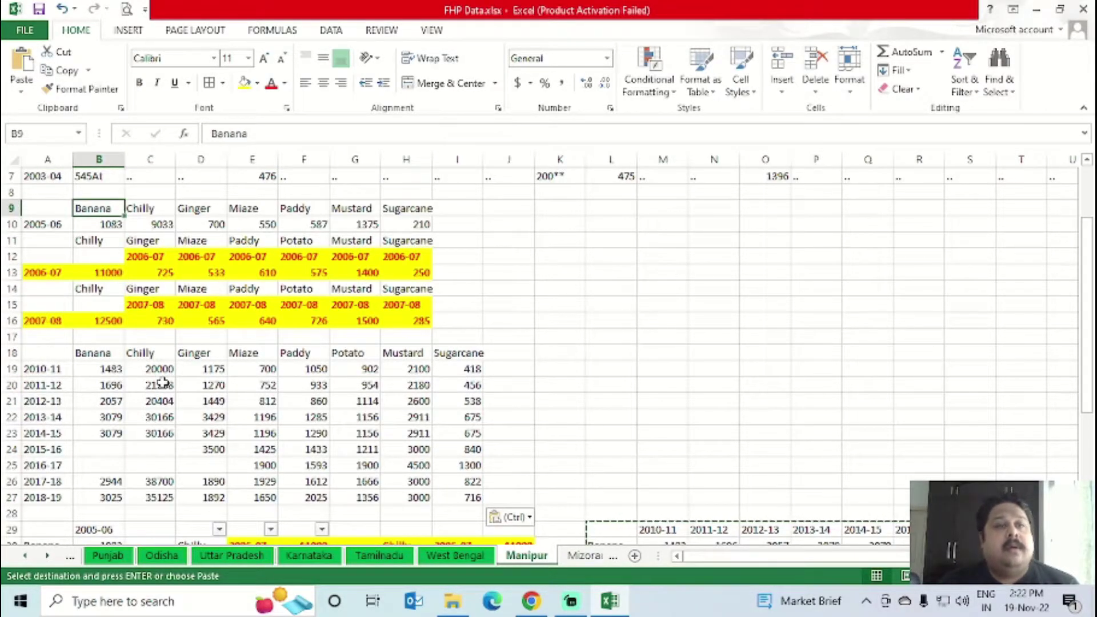
{"action": "key", "text": "Right"}
{"action": "key", "text": "Right"}
{"action": "key", "text": "Right"}
{"action": "key", "text": "Right"}
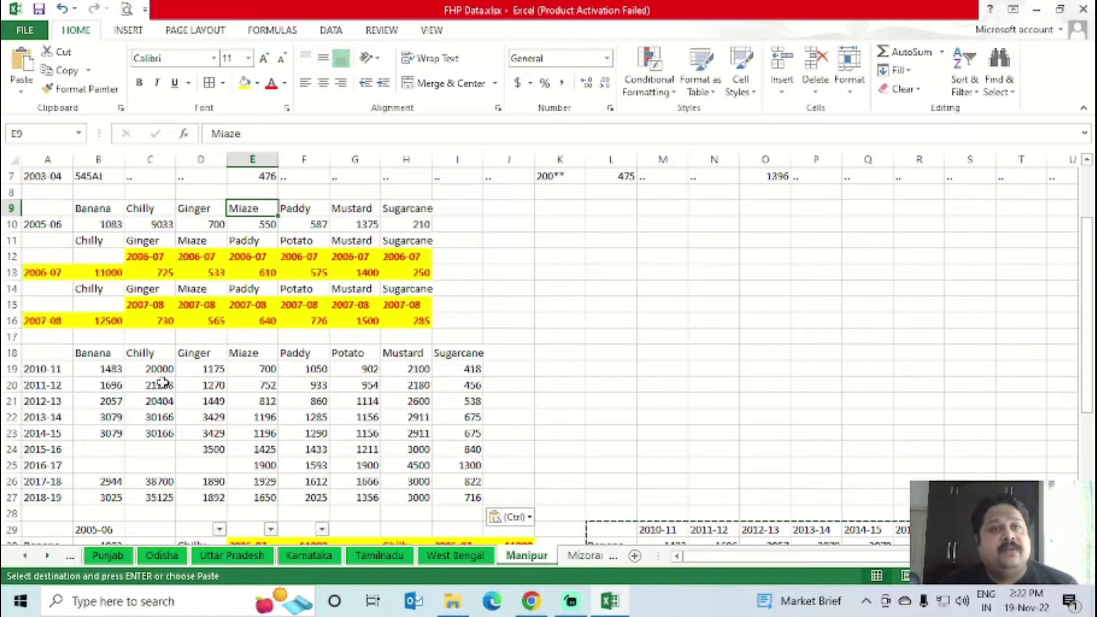
{"action": "key", "text": "Right"}
{"action": "key", "text": "shift+Down"}
{"action": "key", "text": "shift+Down"}
{"action": "key", "text": "shift+Down"}
{"action": "key", "text": "shift+Down"}
{"action": "key", "text": "shift+Down"}
{"action": "key", "text": "shift+Down"}
{"action": "key", "text": "shift+Down"}
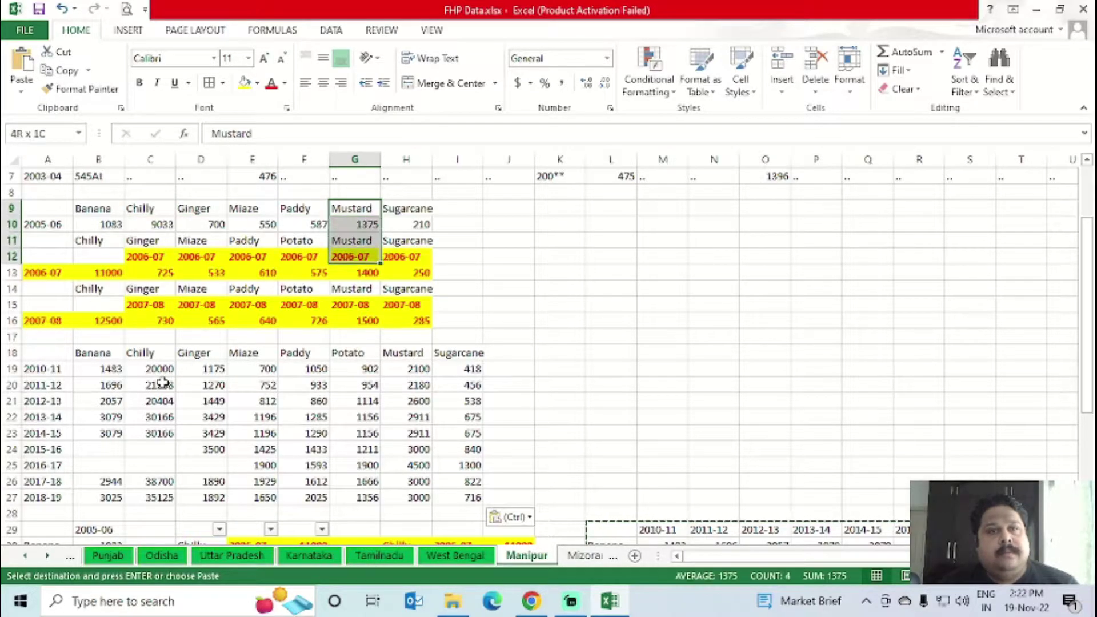
{"action": "key", "text": "shift+Right"}
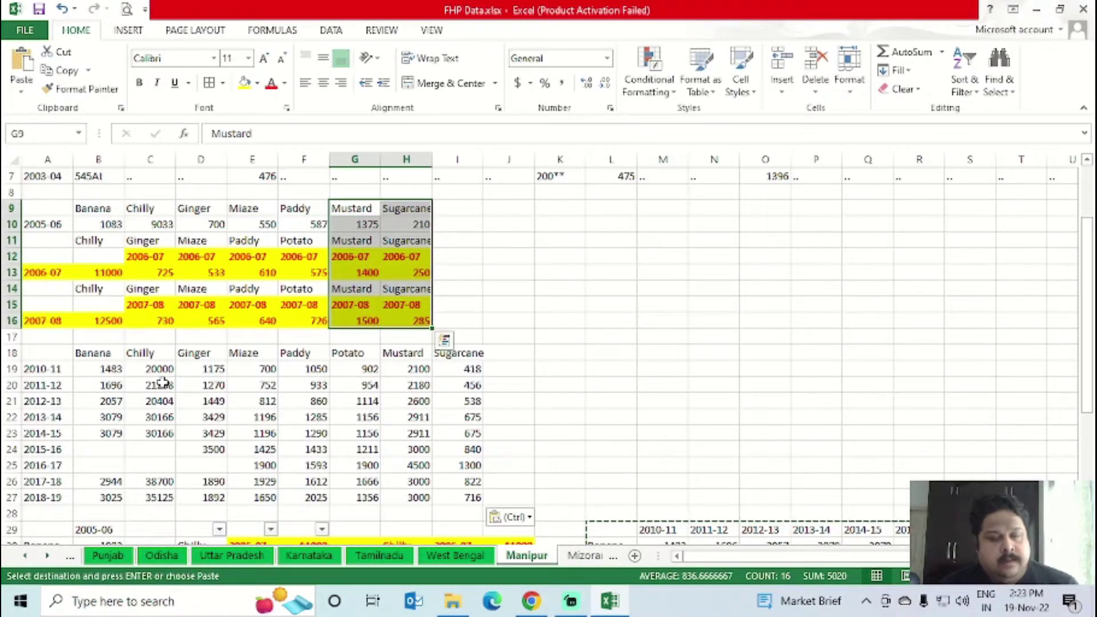
{"action": "key", "text": "ctrl+x"}
{"action": "key", "text": "Right"}
{"action": "key", "text": "ctrl+v"}
{"action": "key", "text": "Left"}
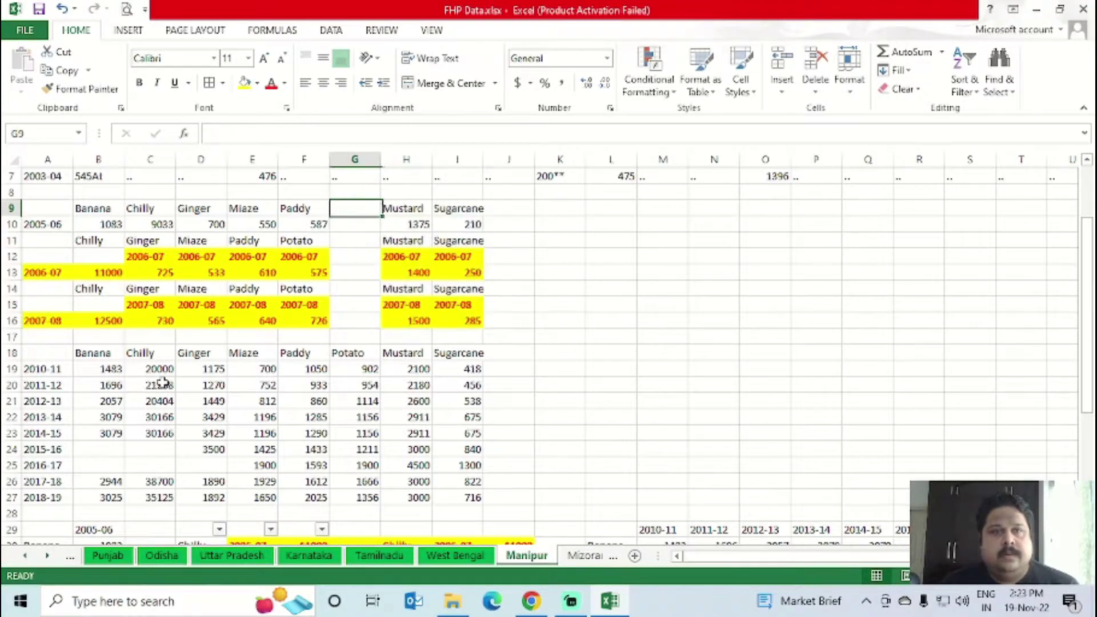
- Place the Potato heading from G18 in G9, between Paddy and Mustard
{"action": "key", "text": "ctrl+Down"}
{"action": "key", "text": "ctrl+x"}
{"action": "key", "text": "Up"}
{"action": "key", "text": "Up"}
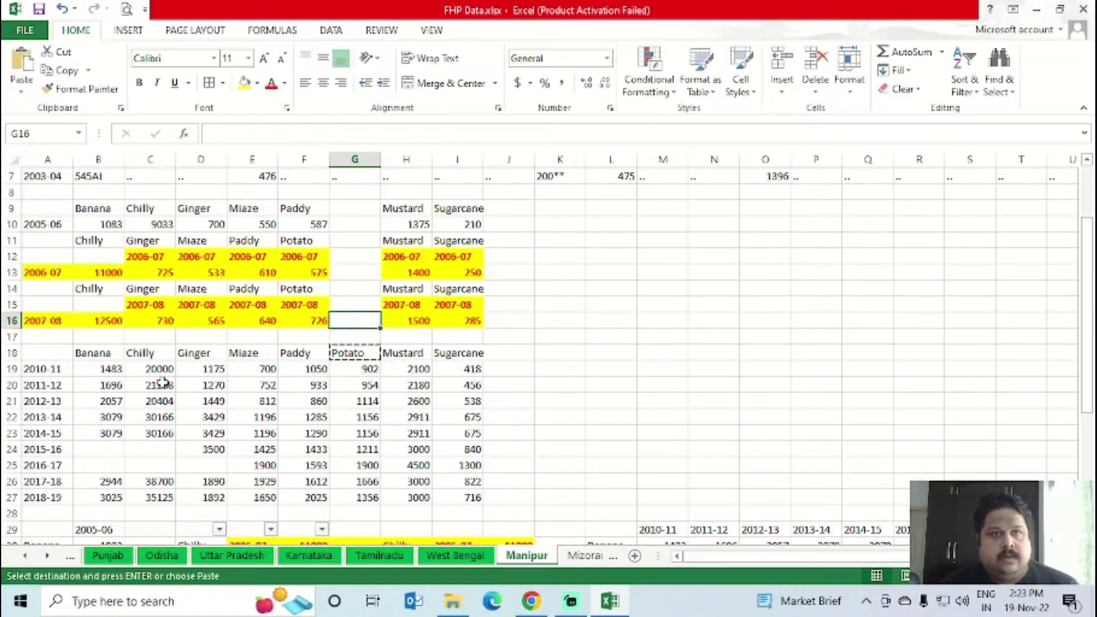
{"action": "key", "text": "Up"}
{"action": "key", "text": "Up"}
{"action": "key", "text": "Up"}
{"action": "key", "text": "Return"}
- Compare the crop headings in row 11 with those in row 9, starting from the Banana and Chilly columns
{"action": "key", "text": "ctrl+Left"}
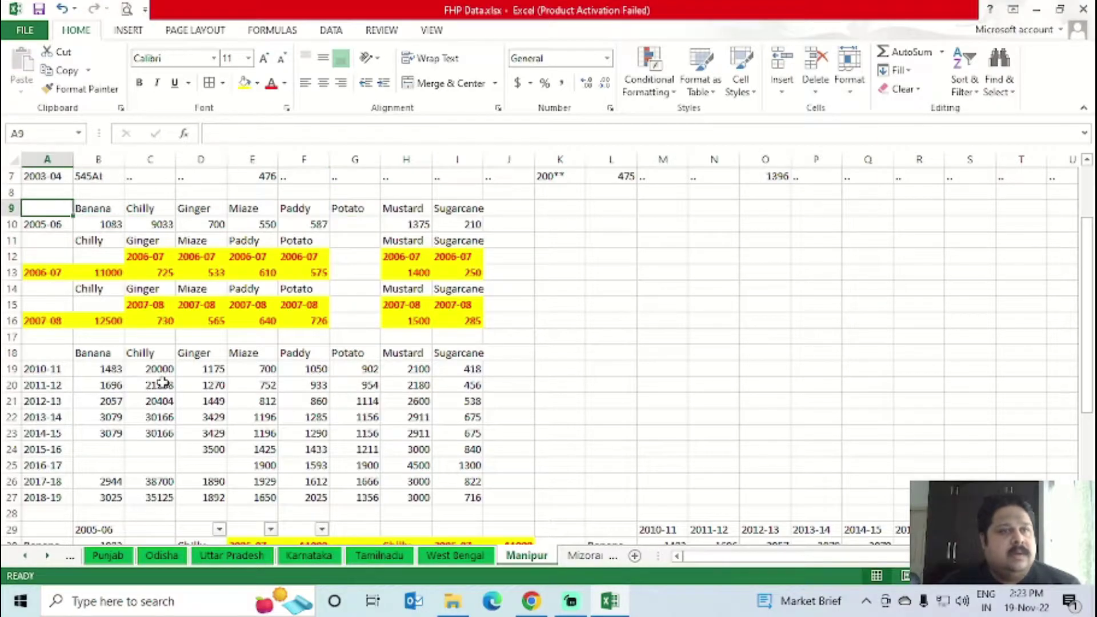
{"action": "key", "text": "Down"}
{"action": "key", "text": "Up"}
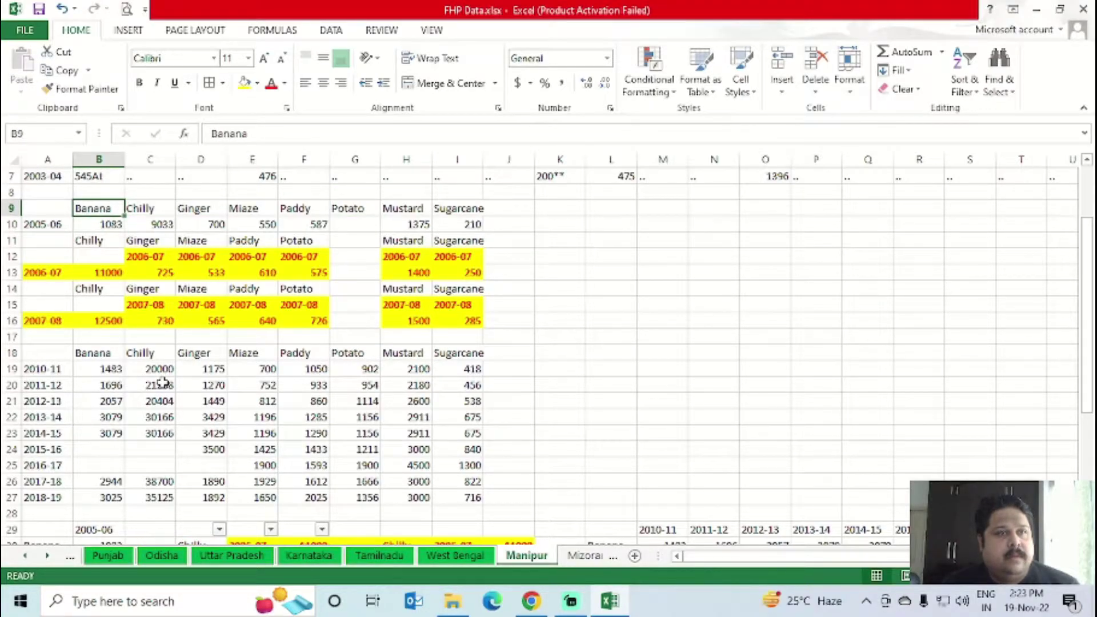
{"action": "key", "text": "shift+Down"}
{"action": "key", "text": "shift+Down"}
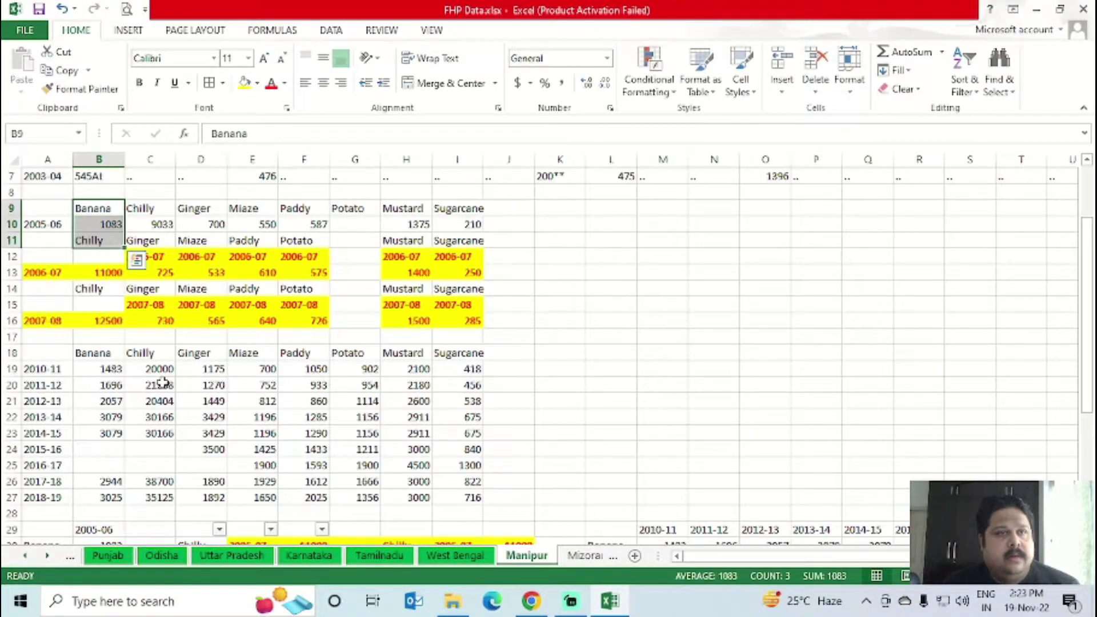
{"action": "key", "text": "Down"}
{"action": "key", "text": "Down"}
{"action": "key", "text": "Right"}
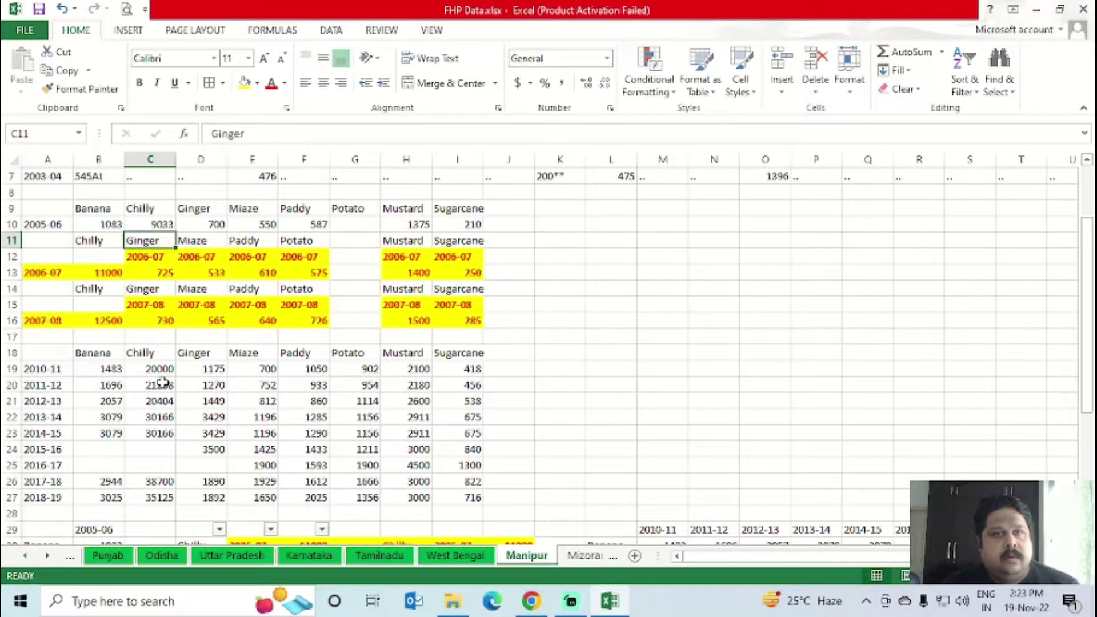
{"action": "key", "text": "Right"}
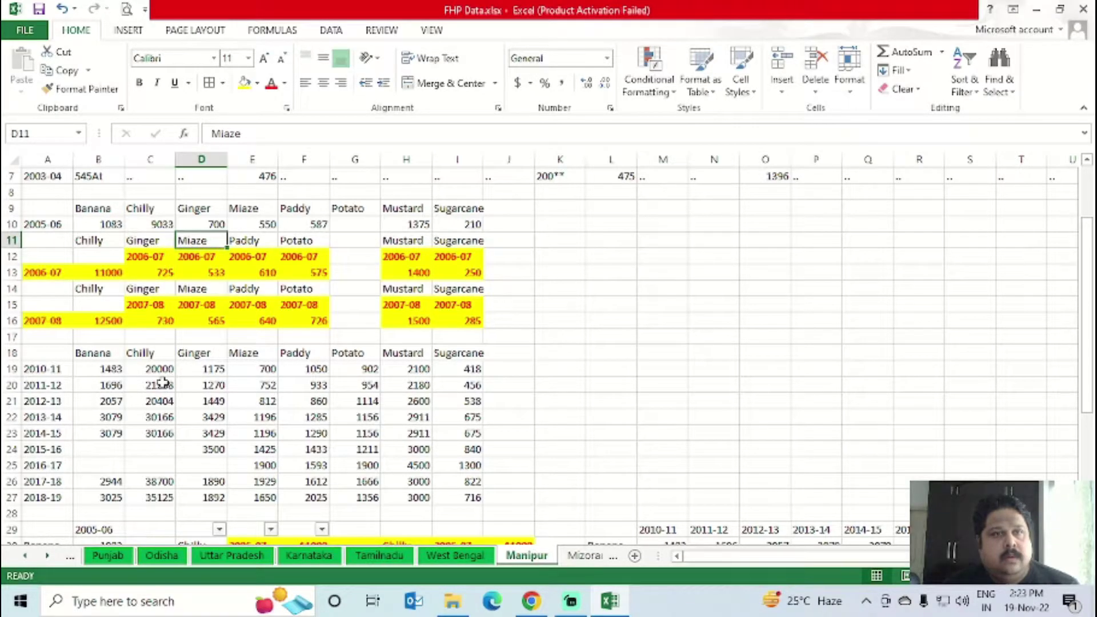
{"action": "key", "text": "Left"}
{"action": "key", "text": "Left"}
{"action": "key", "text": "Right"}
{"action": "key", "text": "Up"}
{"action": "key", "text": "Up"}
{"action": "key", "text": "Down"}
{"action": "key", "text": "Down"}
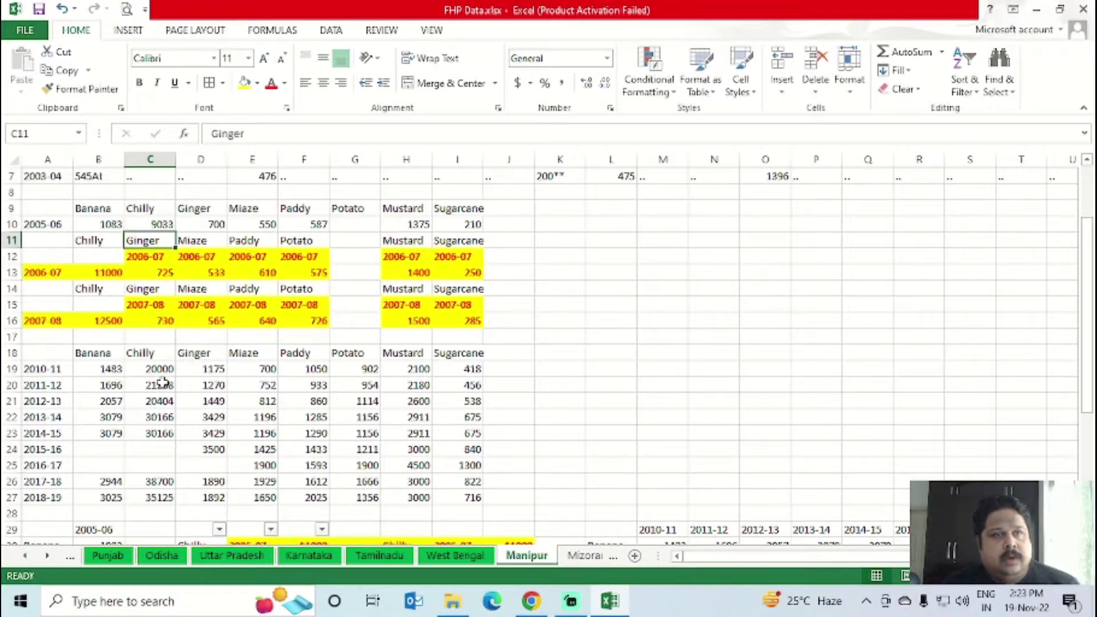
- Move the Chilly to Potato entries in B11:F16 one column over to C11:G16, under their matching row 9 headings
{"action": "key", "text": "Left"}
{"action": "key", "text": "shift+Right"}
{"action": "key", "text": "shift+Right"}
{"action": "key", "text": "shift+Right"}
{"action": "key", "text": "shift+Right"}
{"action": "key", "text": "shift+Right"}
{"action": "key", "text": "shift+Left"}
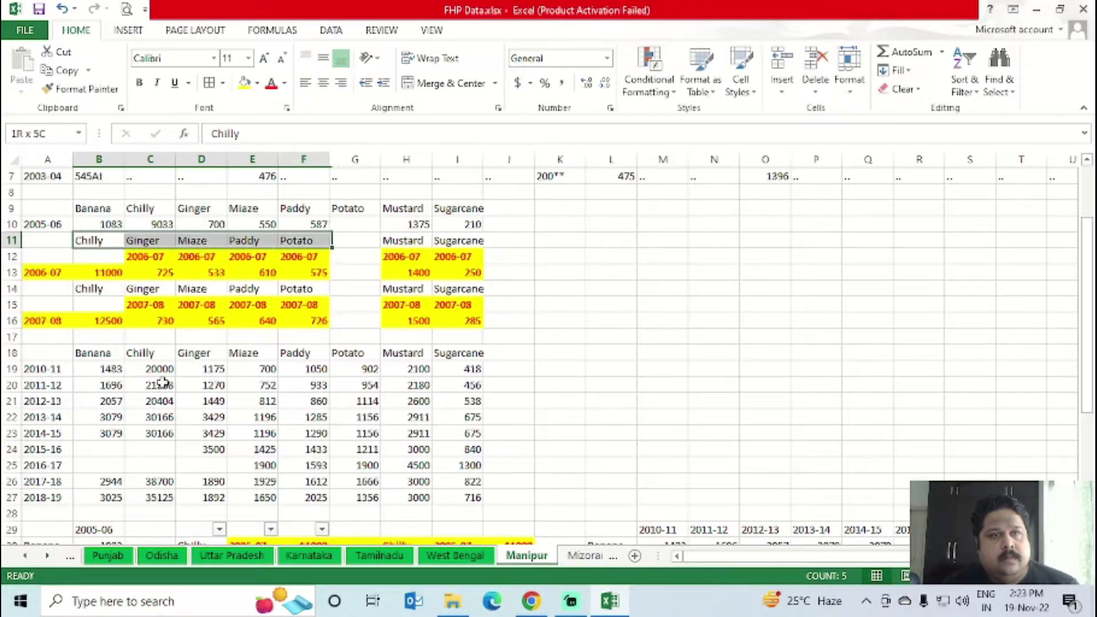
{"action": "key", "text": "shift+Down"}
{"action": "key", "text": "shift+Down"}
{"action": "key", "text": "shift+Down"}
{"action": "key", "text": "shift+Down"}
{"action": "key", "text": "shift+Down"}
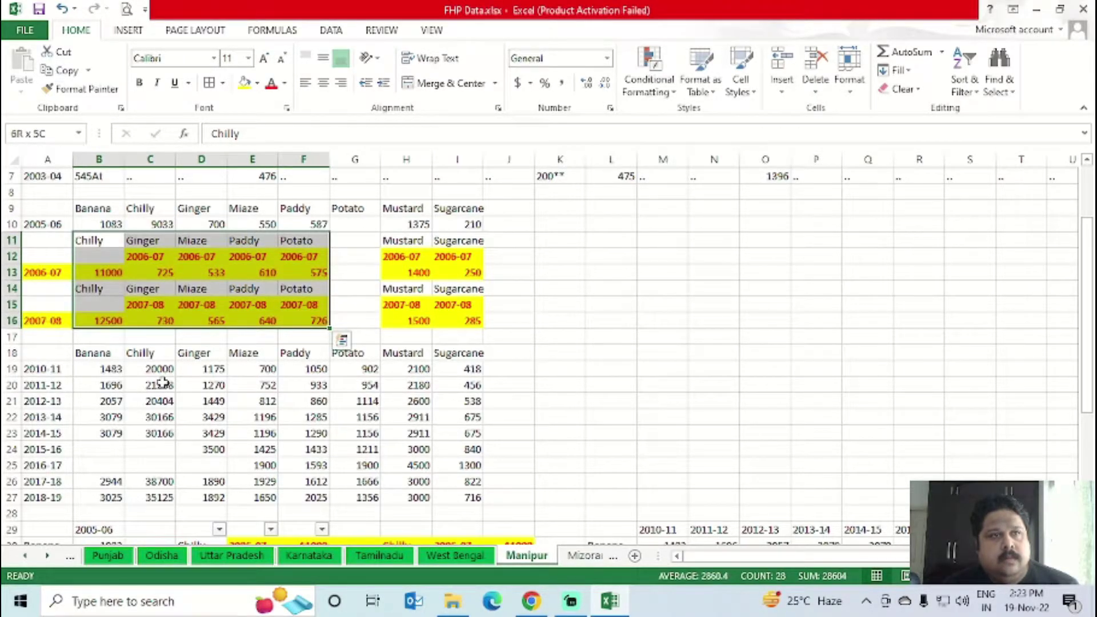
{"action": "key", "text": "ctrl+x"}
{"action": "key", "text": "Right"}
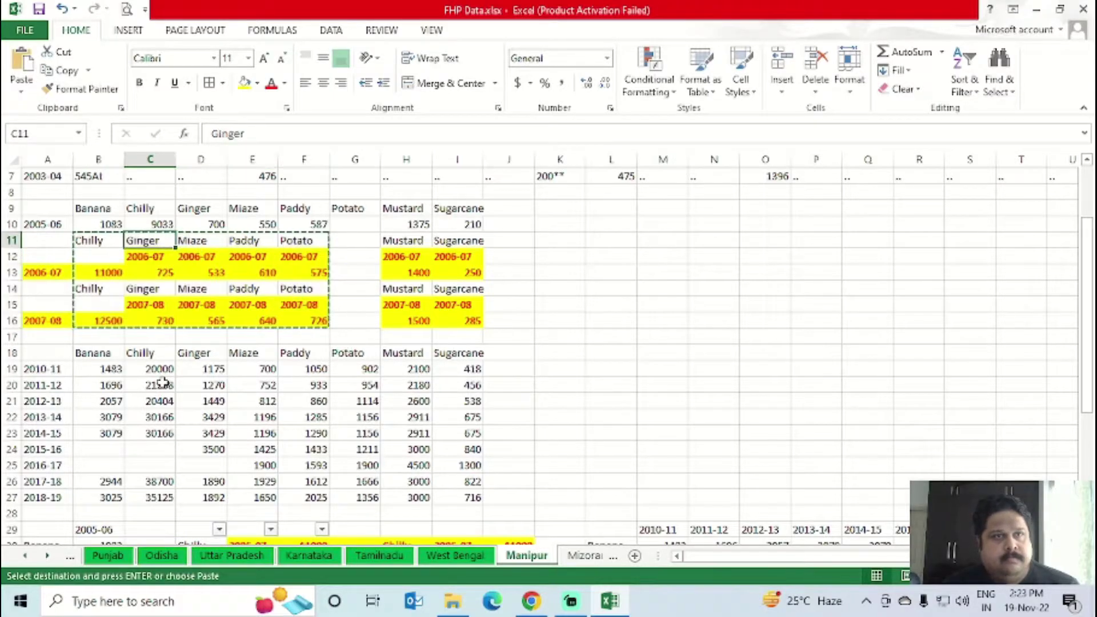
{"action": "key", "text": "ctrl+v"}
- Check the Banana entries in column B against the 2005-06, 2006-07 and 2007-08 rows
{"action": "key", "text": "Left"}
{"action": "key", "text": "Up"}
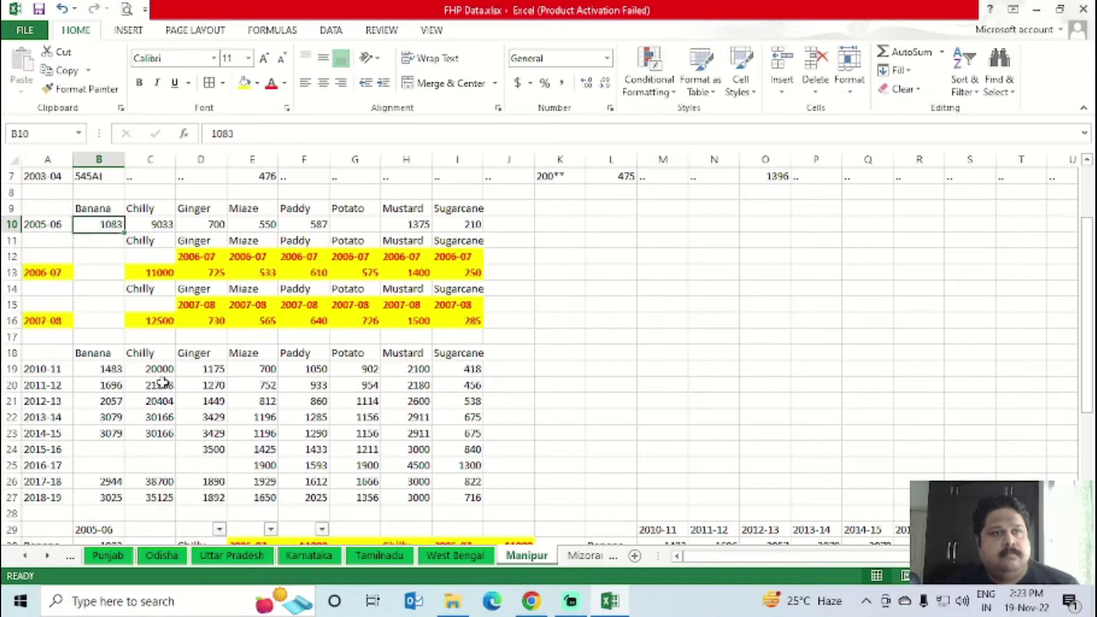
{"action": "key", "text": "Down"}
{"action": "key", "text": "Down"}
{"action": "key", "text": "Down"}
{"action": "key", "text": "Down"}
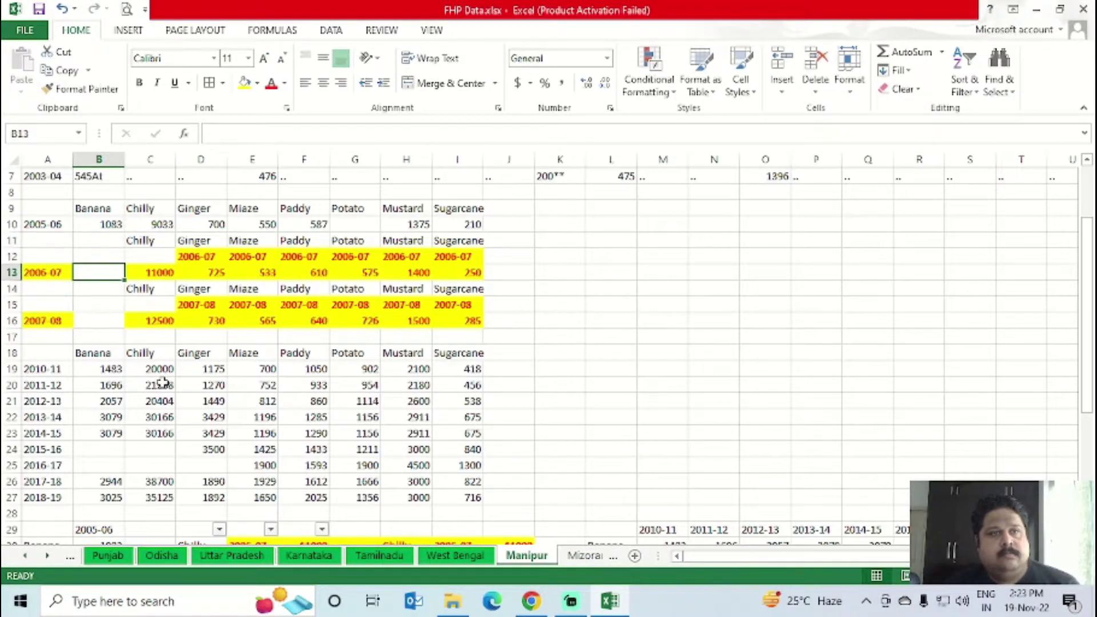
{"action": "key", "text": "Up"}
{"action": "key", "text": "Up"}
{"action": "key", "text": "Up"}
{"action": "key", "text": "Up"}
{"action": "key", "text": "ctrl+shift+Down"}
{"action": "key", "text": "ctrl+shift+Down"}
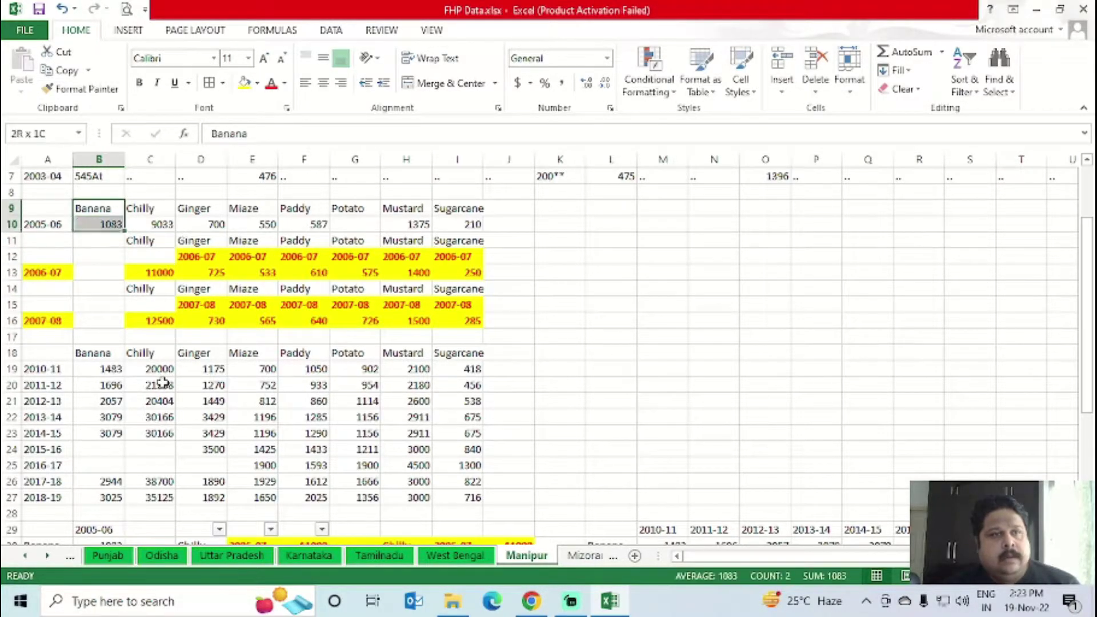
- Check column by column that the Chilly to Sugarcane entries in rows 9 to 18 line up under matching crop headings
{"action": "key", "text": "Right"}
{"action": "key", "text": "shift+Down"}
{"action": "key", "text": "shift+Down"}
{"action": "key", "text": "shift+Down"}
{"action": "key", "text": "shift+Down"}
{"action": "key", "text": "Right"}
{"action": "key", "text": "shift+Down"}
{"action": "key", "text": "shift+Down"}
{"action": "key", "text": "shift+Down"}
{"action": "key", "text": "shift+Down"}
{"action": "key", "text": "shift+Down"}
{"action": "key", "text": "shift+Down"}
{"action": "key", "text": "shift+Down"}
{"action": "key", "text": "shift+Down"}
{"action": "key", "text": "shift+Down"}
{"action": "key", "text": "shift+Down"}
{"action": "key", "text": "shift+Down"}
{"action": "key", "text": "shift+Down"}
{"action": "key", "text": "shift+Down"}
{"action": "key", "text": "shift+Down"}
{"action": "key", "text": "shift+Down"}
{"action": "key", "text": "shift+Down"}
{"action": "key", "text": "shift+Down"}
{"action": "key", "text": "Right"}
{"action": "key", "text": "shift+Down"}
{"action": "key", "text": "shift+Down"}
{"action": "key", "text": "shift+Down"}
{"action": "key", "text": "shift+Down"}
{"action": "key", "text": "shift+Down"}
{"action": "key", "text": "shift+Down"}
{"action": "key", "text": "shift+Down"}
{"action": "key", "text": "shift+Down"}
{"action": "key", "text": "shift+Down"}
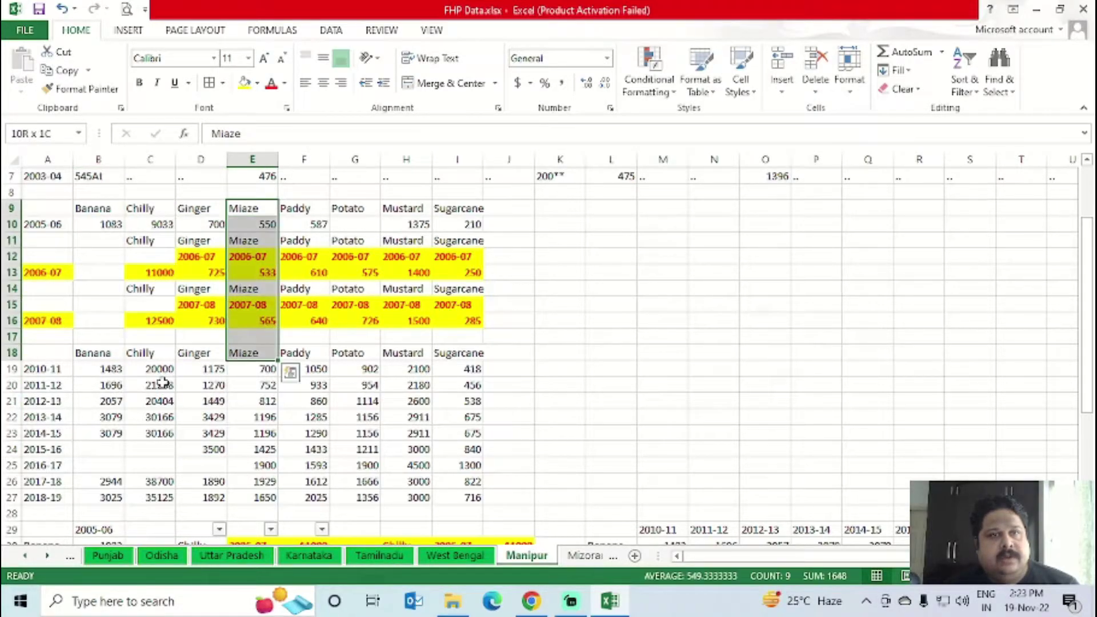
{"action": "key", "text": "Right"}
{"action": "key", "text": "shift+Down"}
{"action": "key", "text": "shift+Down"}
{"action": "key", "text": "shift+Down"}
{"action": "key", "text": "shift+Down"}
{"action": "key", "text": "shift+Down"}
{"action": "key", "text": "shift+Down"}
{"action": "key", "text": "shift+Down"}
{"action": "key", "text": "Right"}
{"action": "key", "text": "shift+Down"}
{"action": "key", "text": "shift+Down"}
{"action": "key", "text": "shift+Down"}
{"action": "key", "text": "shift+Down"}
{"action": "key", "text": "shift+Down"}
{"action": "key", "text": "shift+Down"}
{"action": "key", "text": "shift+Down"}
{"action": "key", "text": "shift+Down"}
{"action": "key", "text": "shift+Down"}
{"action": "key", "text": "Right"}
{"action": "key", "text": "shift+Down"}
{"action": "key", "text": "shift+Down"}
{"action": "key", "text": "shift+Down"}
{"action": "key", "text": "shift+Down"}
{"action": "key", "text": "shift+Down"}
{"action": "key", "text": "shift+Down"}
{"action": "key", "text": "shift+Down"}
{"action": "key", "text": "shift+Down"}
{"action": "key", "text": "shift+Down"}
{"action": "key", "text": "Right"}
{"action": "key", "text": "shift+Down"}
{"action": "key", "text": "shift+Down"}
{"action": "key", "text": "shift+Down"}
{"action": "key", "text": "shift+Down"}
{"action": "key", "text": "shift+Down"}
{"action": "key", "text": "shift+Down"}
{"action": "key", "text": "shift+Down"}
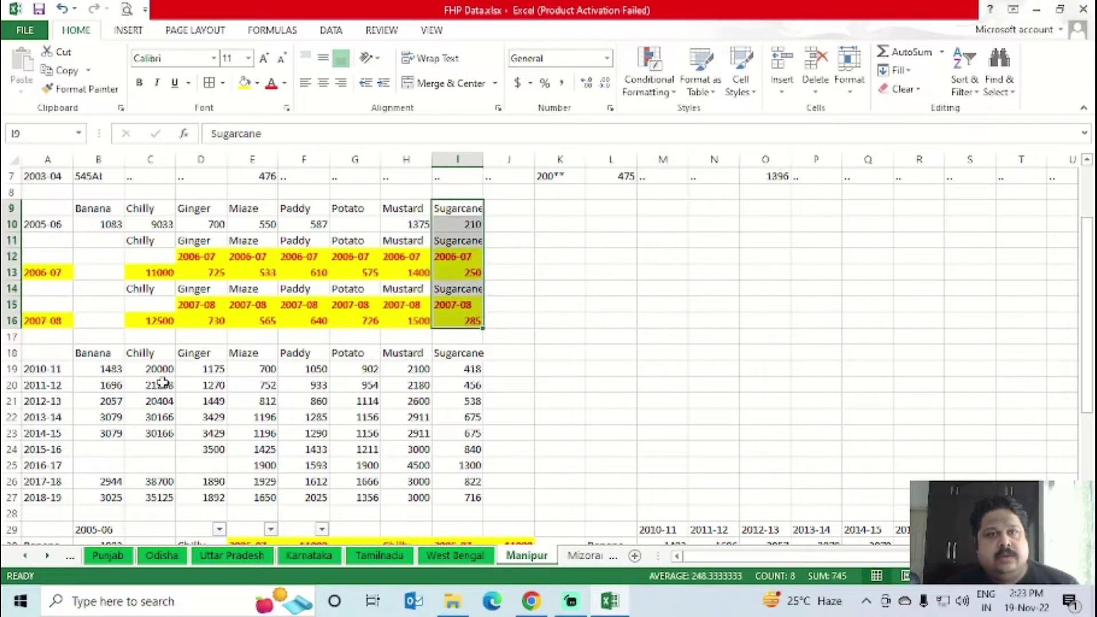
- Delete rows 11 and 12, the repeated crop headings and year labels above the 2006-07 values
{"action": "key", "text": "Home"}
{"action": "key", "text": "Down"}
{"action": "key", "text": "shift+space"}
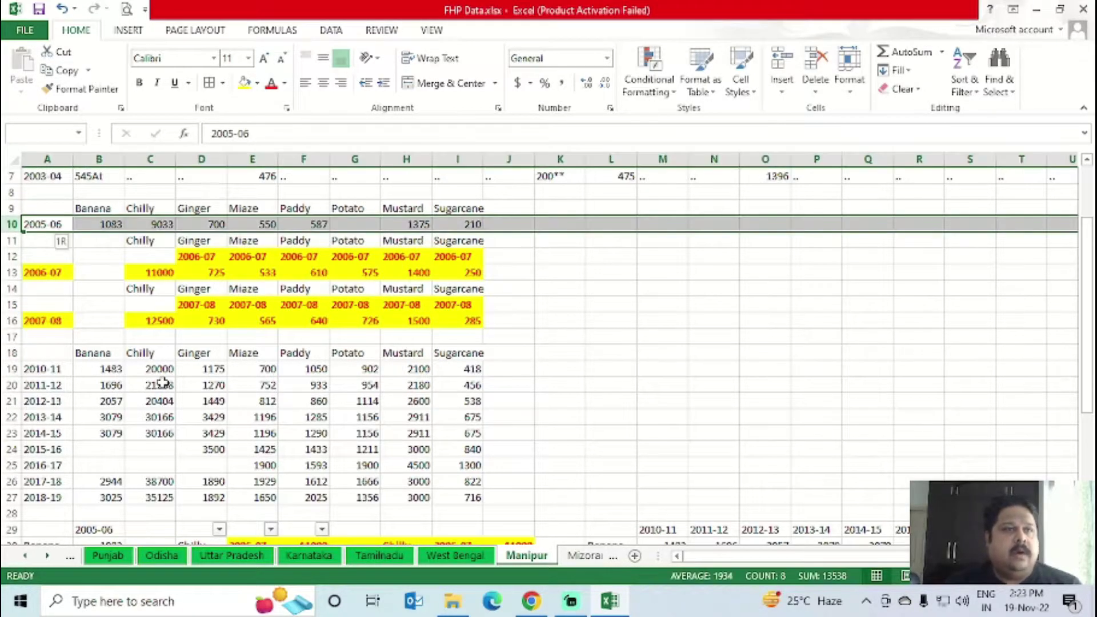
{"action": "key", "text": "Down"}
{"action": "key", "text": "shift+space"}
{"action": "key", "text": "shift+Down"}
{"action": "key", "text": "ctrl+minus"}
- Delete rows 12 and 13, the repeated crop headings and year labels above the 2007-08 values
{"action": "key", "text": "Down"}
{"action": "key", "text": "shift+space"}
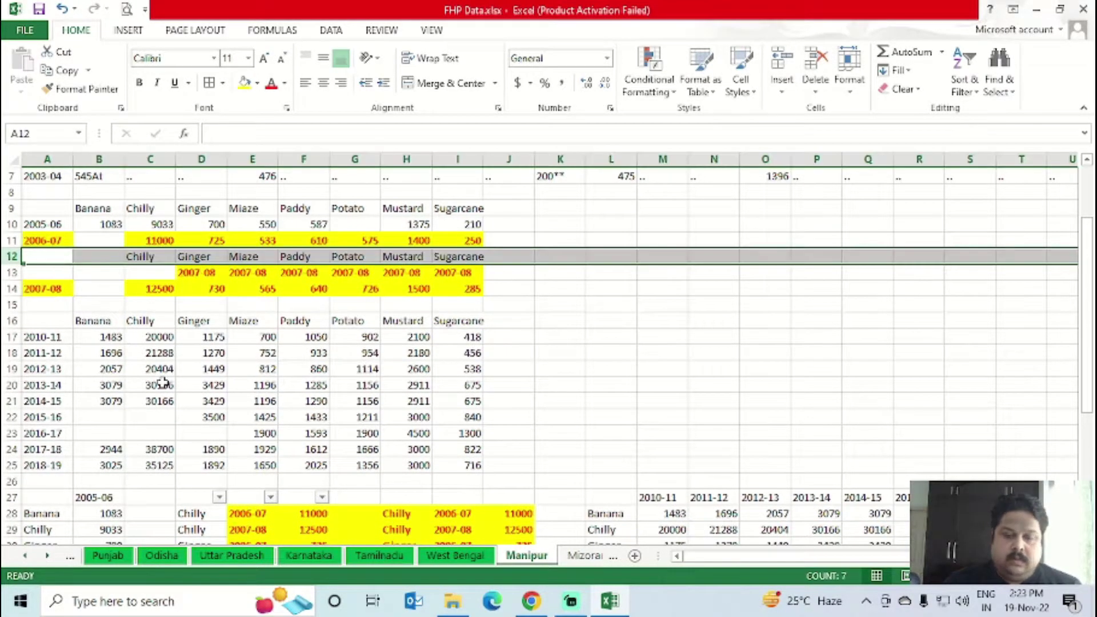
{"action": "key", "text": "shift+Down"}
{"action": "key", "text": "ctrl+minus"}
- Delete the blank row and the repeated crop heading row between the 2007-08 and 2010-11 data
{"action": "key", "text": "Down"}
{"action": "key", "text": "Down"}
{"action": "key", "text": "Up"}
{"action": "key", "text": "shift+space"}
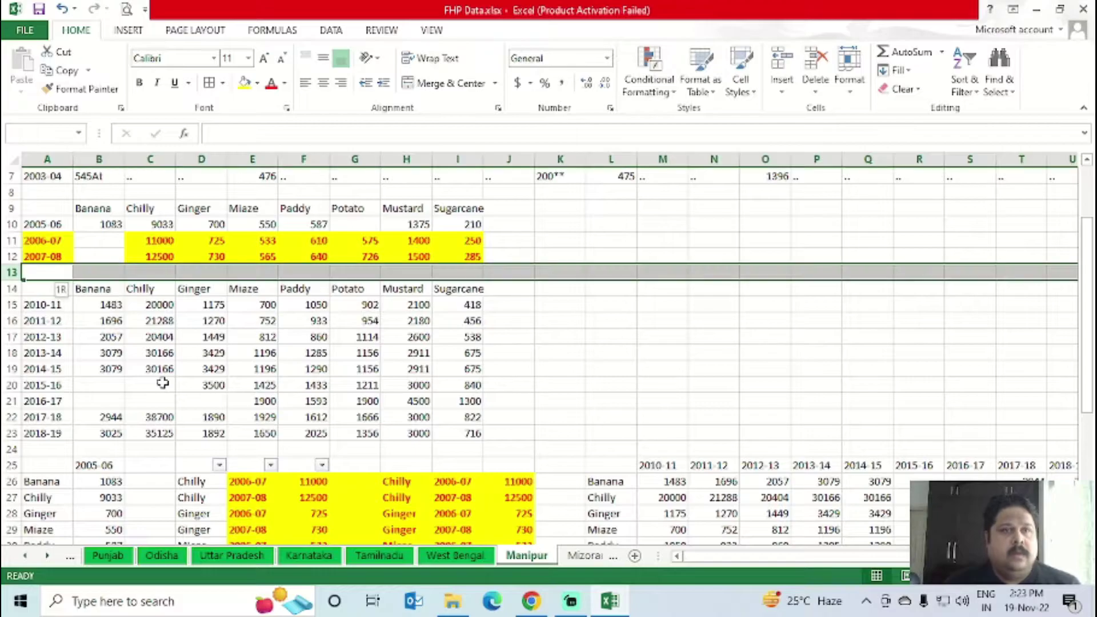
{"action": "key", "text": "ctrl+minus"}
{"action": "key", "text": "ctrl+minus"}
- Review the combined 2005-06 to 2018-19 table in A9:I21 against the main headings in row 1
{"action": "key", "text": "Up"}
{"action": "key", "text": "Up"}
{"action": "key", "text": "Up"}
{"action": "key", "text": "Up"}
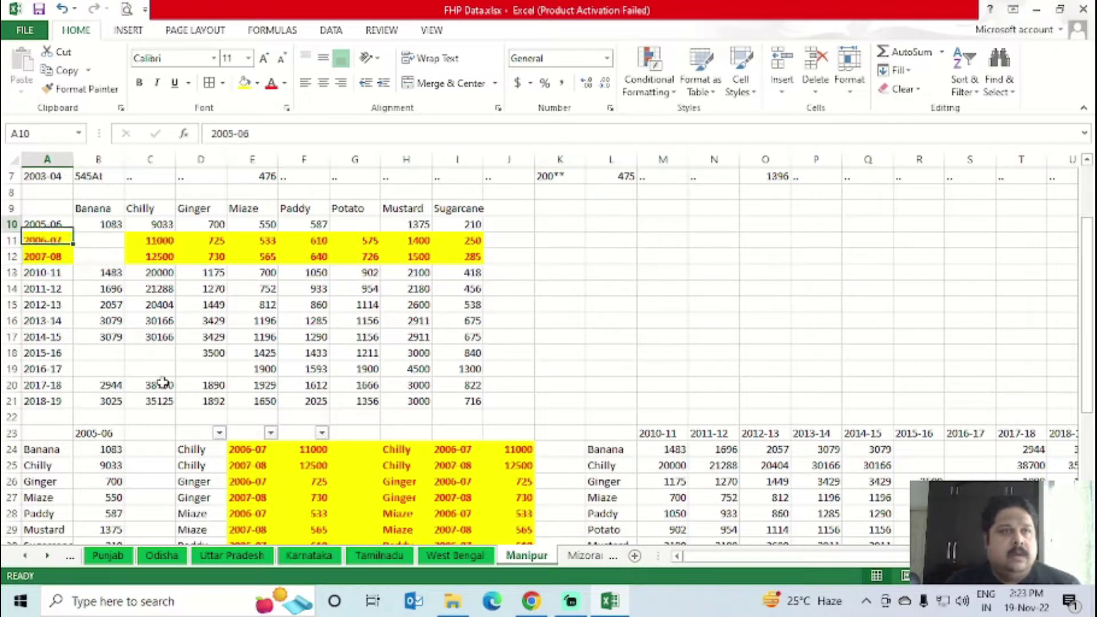
{"action": "key", "text": "shift+Right"}
{"action": "key", "text": "shift+Right"}
{"action": "key", "text": "shift+Right"}
{"action": "key", "text": "shift+Right"}
{"action": "key", "text": "shift+Right"}
{"action": "key", "text": "shift+Right"}
{"action": "key", "text": "shift+Right"}
{"action": "key", "text": "shift+Right"}
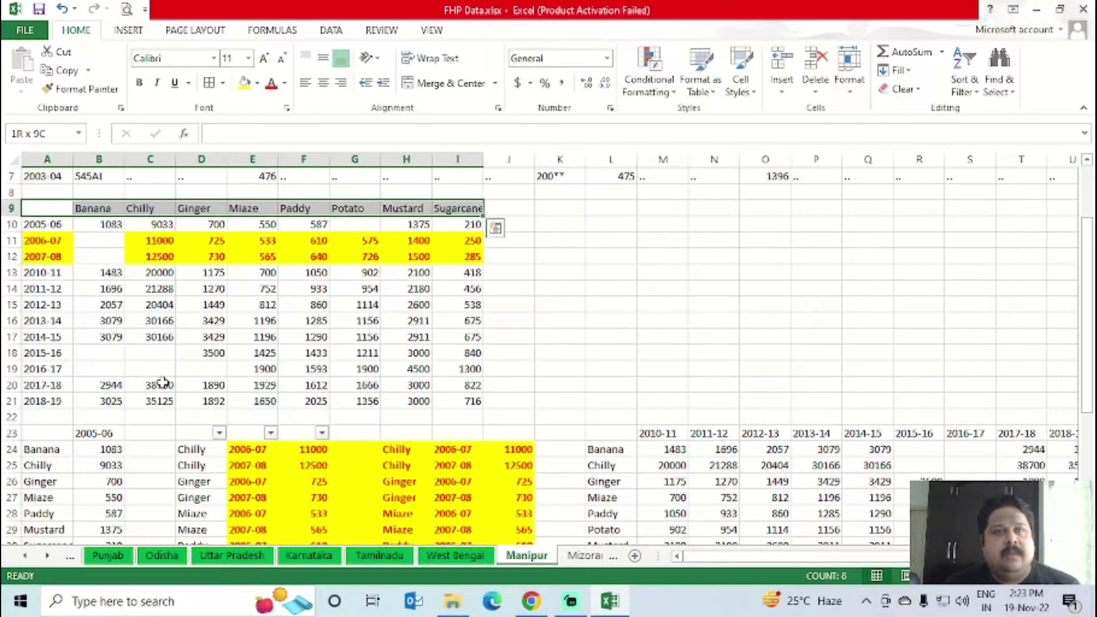
{"action": "key", "text": "shift+Down"}
{"action": "key", "text": "shift+Down"}
{"action": "key", "text": "shift+Down"}
{"action": "key", "text": "shift+Down"}
{"action": "key", "text": "shift+Down"}
{"action": "key", "text": "shift+Down"}
{"action": "key", "text": "shift+Down"}
{"action": "key", "text": "shift+Down"}
{"action": "key", "text": "shift+Down"}
{"action": "key", "text": "shift+Down"}
{"action": "key", "text": "shift+Down"}
{"action": "key", "text": "shift+Down"}
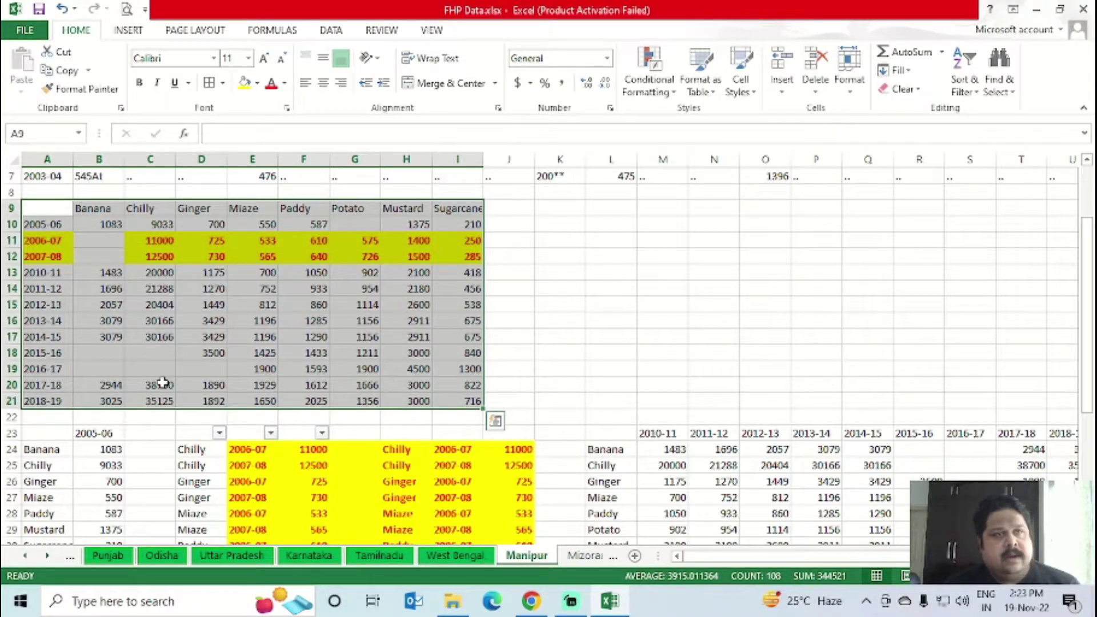
{"action": "scroll", "coordinate": [104, 365], "scroll_direction": "up", "scroll_amount": 2}
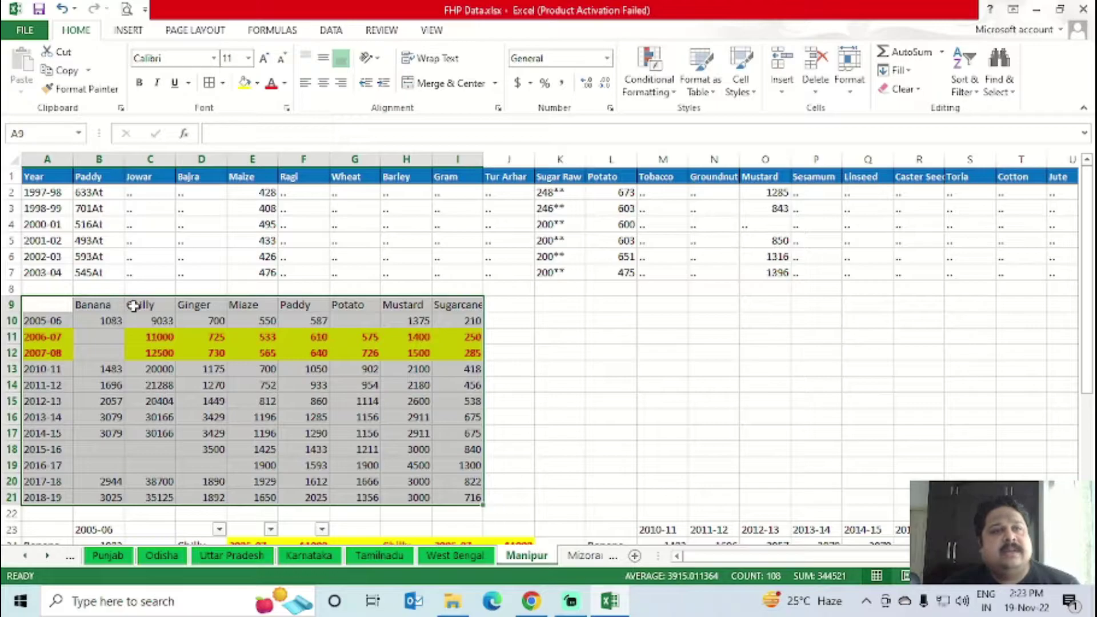
{"action": "left_click", "coordinate": [112, 304]}
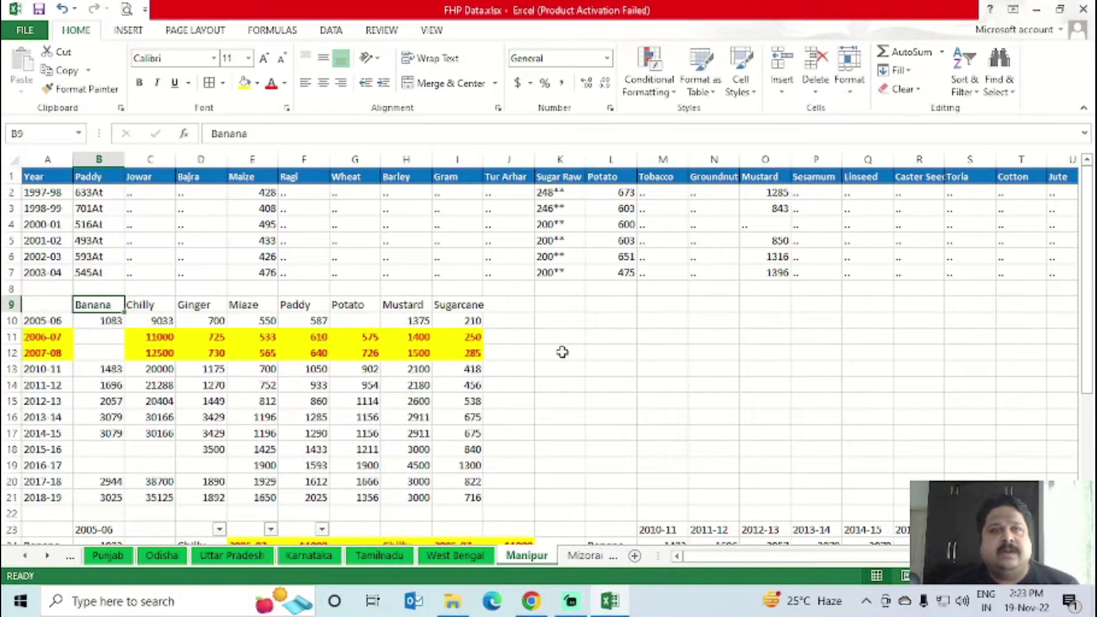
{"action": "key", "text": "ctrl+shift+Right"}
{"action": "key", "text": "shift+Down"}
{"action": "key", "text": "shift+Down"}
{"action": "key", "text": "shift+Down"}
{"action": "key", "text": "shift+Down"}
{"action": "key", "text": "shift+Down"}
{"action": "key", "text": "shift+Down"}
{"action": "key", "text": "shift+Down"}
{"action": "key", "text": "shift+Down"}
{"action": "key", "text": "shift+Down"}
{"action": "key", "text": "shift+Down"}
{"action": "key", "text": "shift+Down"}
{"action": "key", "text": "shift+Down"}
{"action": "key", "text": "Down"}
{"action": "key", "text": "Up"}
{"action": "key", "text": "Right"}
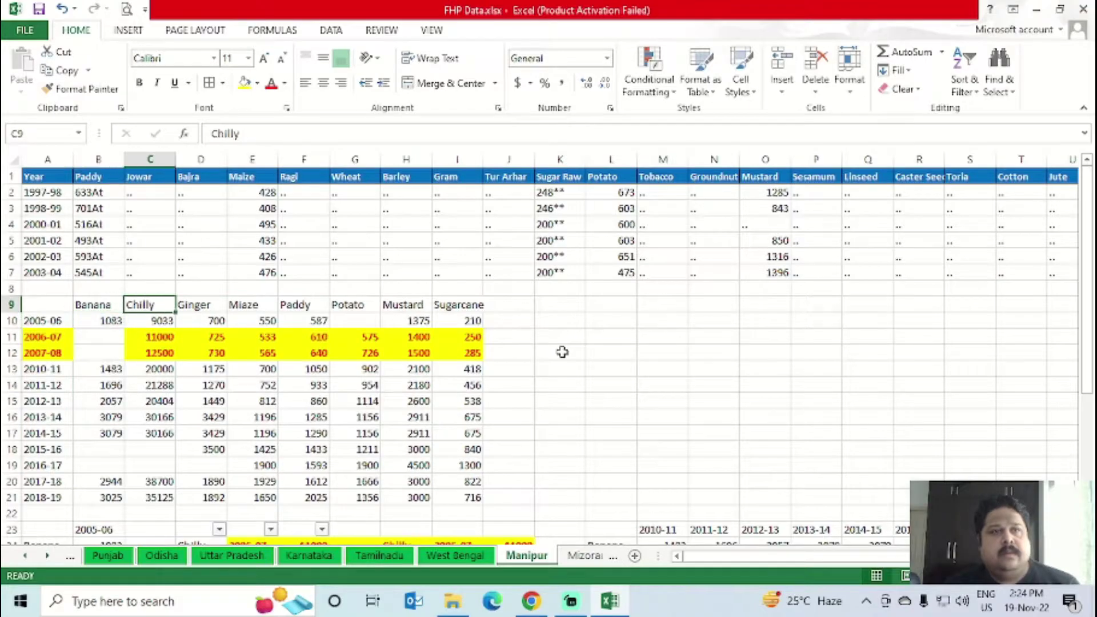
{"action": "key", "text": "Left"}
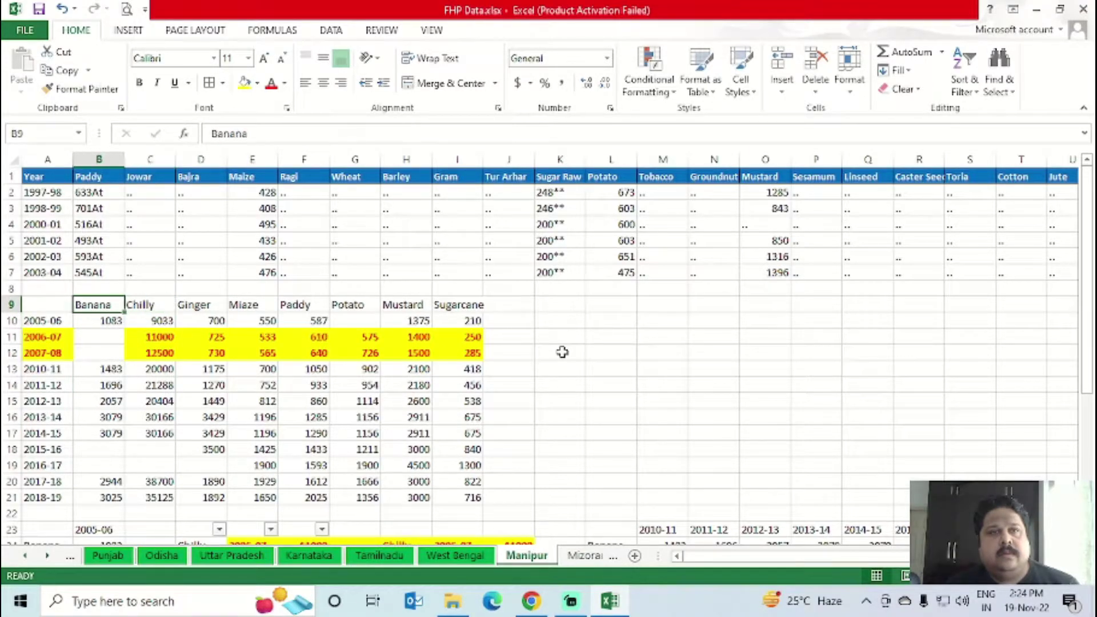
- Move the Banana to Sugarcane columns in B9:I21 to the empty area starting at AB9, beyond the main headings
{"action": "key", "text": "ctrl+shift+Right"}
{"action": "key", "text": "shift+Down"}
{"action": "key", "text": "shift+Down"}
{"action": "key", "text": "shift+Down"}
{"action": "key", "text": "shift+Down"}
{"action": "key", "text": "shift+Down"}
{"action": "key", "text": "shift+Down"}
{"action": "key", "text": "shift+Down"}
{"action": "key", "text": "shift+Down"}
{"action": "key", "text": "shift+Down"}
{"action": "key", "text": "shift+Down"}
{"action": "key", "text": "shift+Down"}
{"action": "key", "text": "shift+Down"}
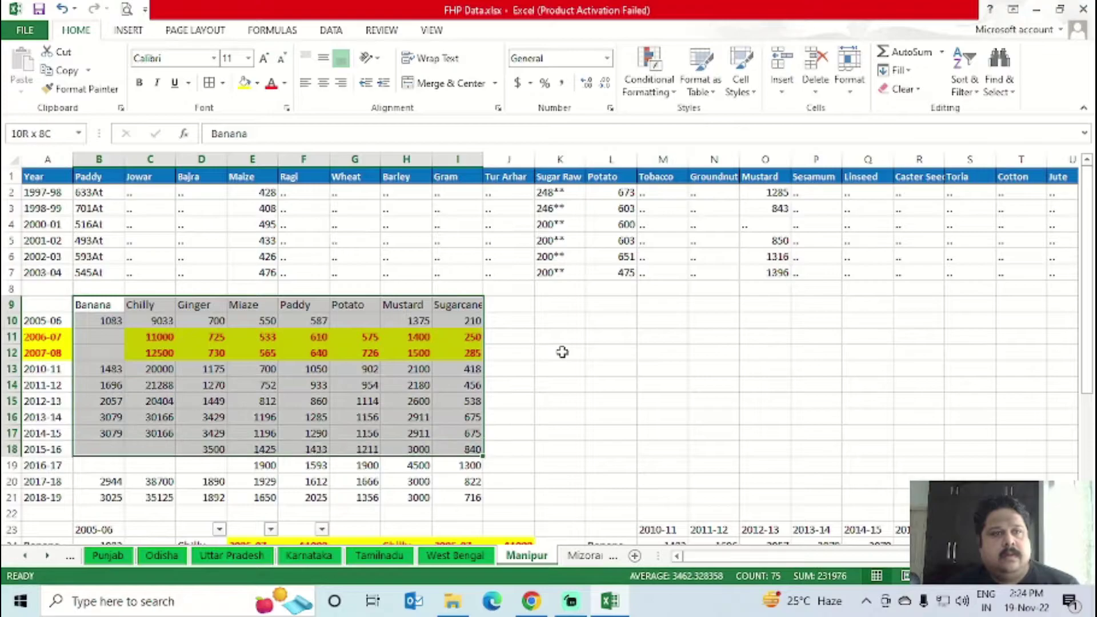
{"action": "key", "text": "ctrl+c"}
{"action": "key", "text": "Right"}
{"action": "key", "text": "Right"}
{"action": "key", "text": "Right"}
{"action": "key", "text": "Right"}
{"action": "key", "text": "Right"}
{"action": "key", "text": "Right"}
{"action": "key", "text": "Right"}
{"action": "key", "text": "Right"}
{"action": "key", "text": "Right"}
{"action": "key", "text": "Right"}
{"action": "key", "text": "Right"}
{"action": "key", "text": "Right"}
{"action": "key", "text": "Right"}
{"action": "key", "text": "Right"}
{"action": "key", "text": "Right"}
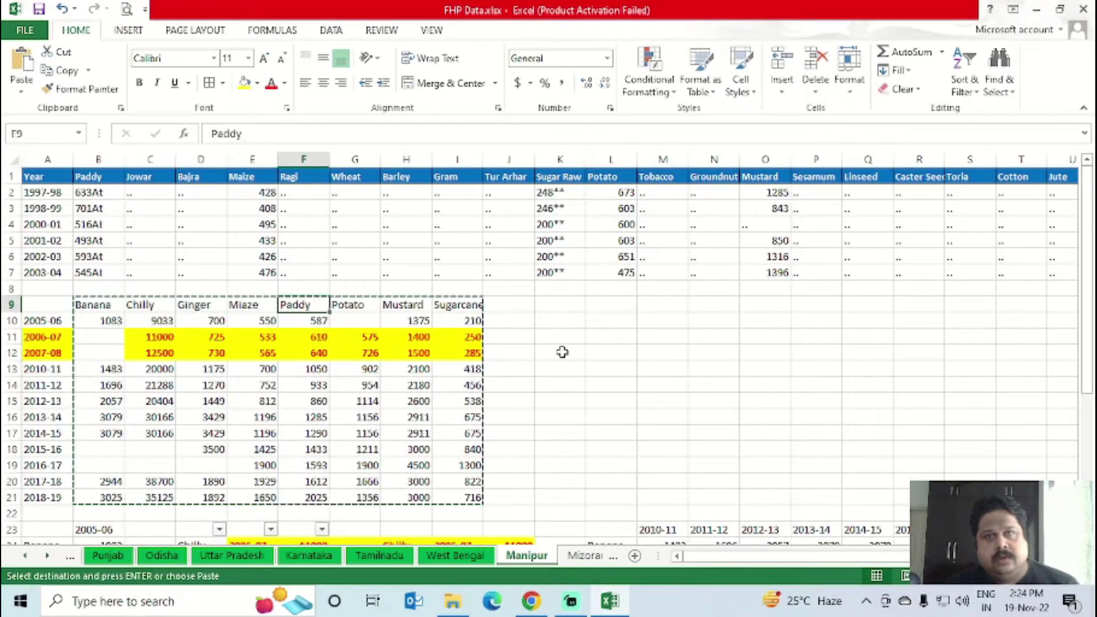
{"action": "key", "text": "Right"}
{"action": "key", "text": "Right"}
{"action": "key", "text": "Right"}
{"action": "key", "text": "Right"}
{"action": "key", "text": "Right"}
{"action": "key", "text": "Right"}
{"action": "key", "text": "Right"}
{"action": "key", "text": "Right"}
{"action": "key", "text": "Right"}
{"action": "key", "text": "Right"}
{"action": "key", "text": "Right"}
{"action": "key", "text": "Right"}
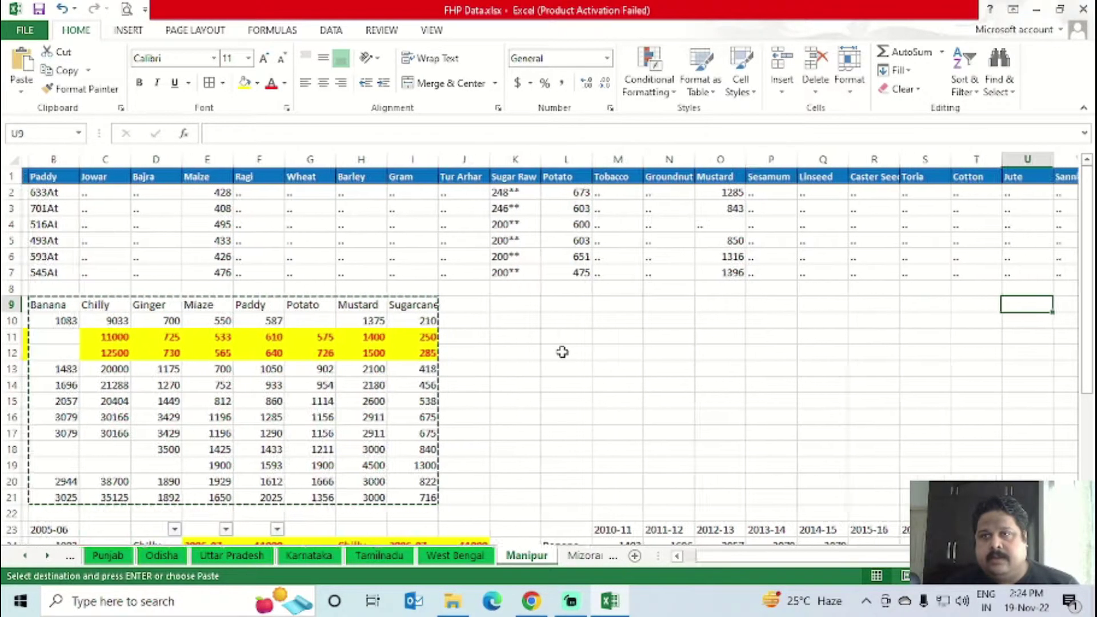
{"action": "key", "text": "Left"}
{"action": "key", "text": "Left"}
- Move the Chilly column from AC9:AC21 to Y9:Y21, beneath the main Chilly heading
{"action": "key", "text": "Right"}
{"action": "key", "text": "Return"}
{"action": "key", "text": "Right"}
{"action": "key", "text": "Right"}
{"action": "key", "text": "Left"}
{"action": "key", "text": "shift+Down"}
{"action": "key", "text": "shift+Down"}
{"action": "key", "text": "shift+Down"}
{"action": "key", "text": "shift+Down"}
{"action": "key", "text": "shift+Down"}
{"action": "key", "text": "shift+Down"}
{"action": "key", "text": "shift+Down"}
{"action": "key", "text": "shift+Down"}
{"action": "key", "text": "shift+Down"}
{"action": "key", "text": "shift+Down"}
{"action": "key", "text": "shift+Down"}
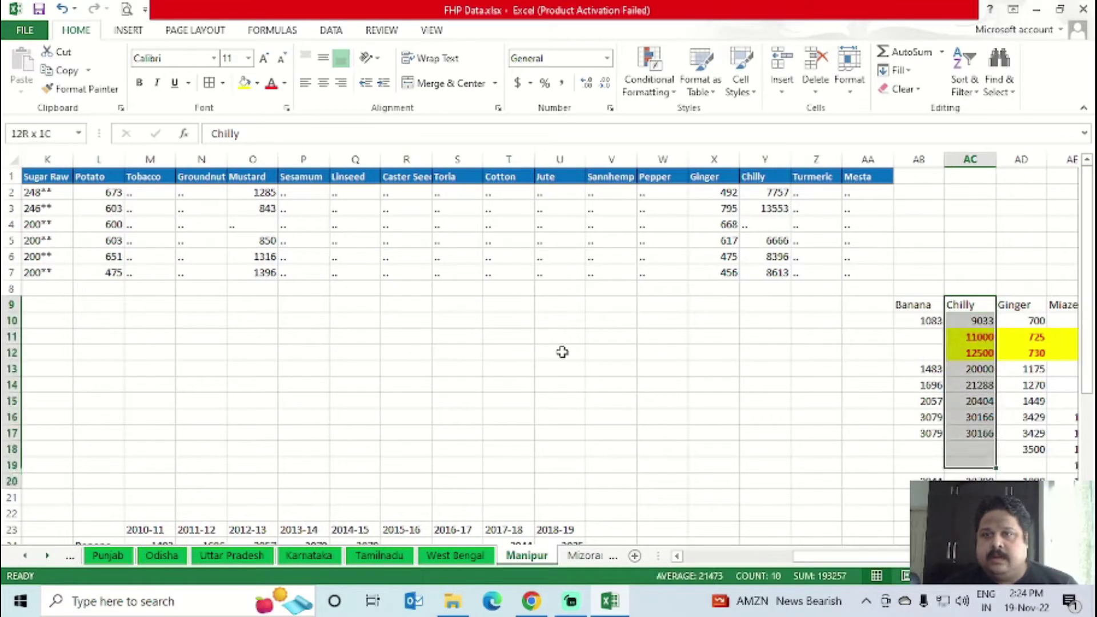
{"action": "key", "text": "ctrl+x"}
{"action": "key", "text": "Left"}
{"action": "key", "text": "Left"}
{"action": "key", "text": "Left"}
{"action": "key", "text": "Left"}
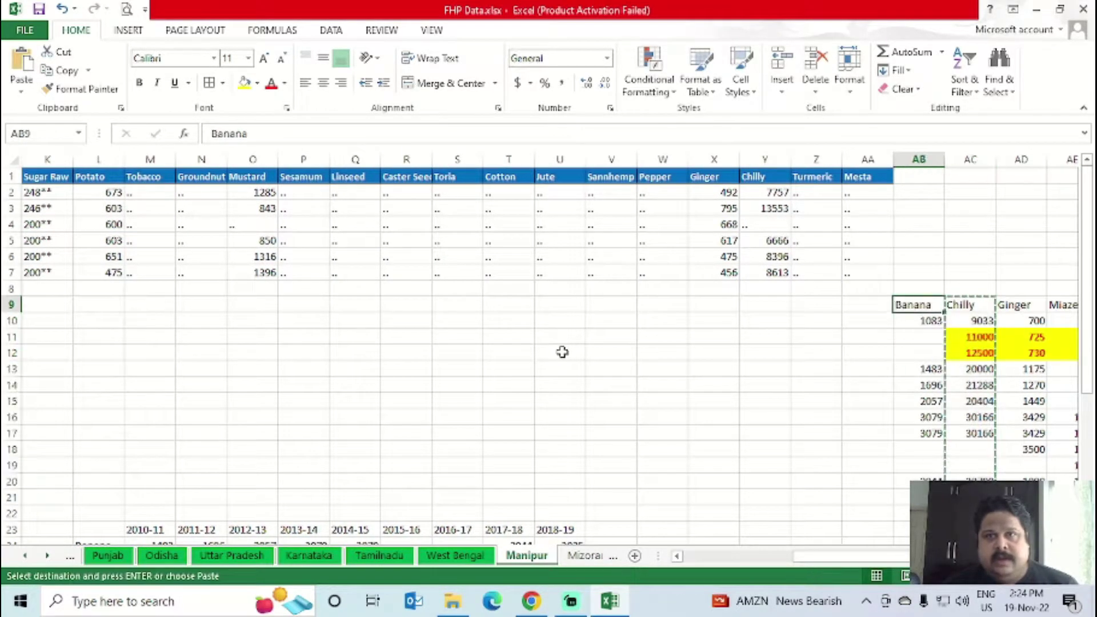
{"action": "key", "text": "Return"}
- Move the Ginger column from AD9:AD21 to X9:X21, beneath the main Ginger heading
{"action": "key", "text": "Right"}
{"action": "key", "text": "Right"}
{"action": "key", "text": "Right"}
{"action": "key", "text": "Right"}
{"action": "key", "text": "Right"}
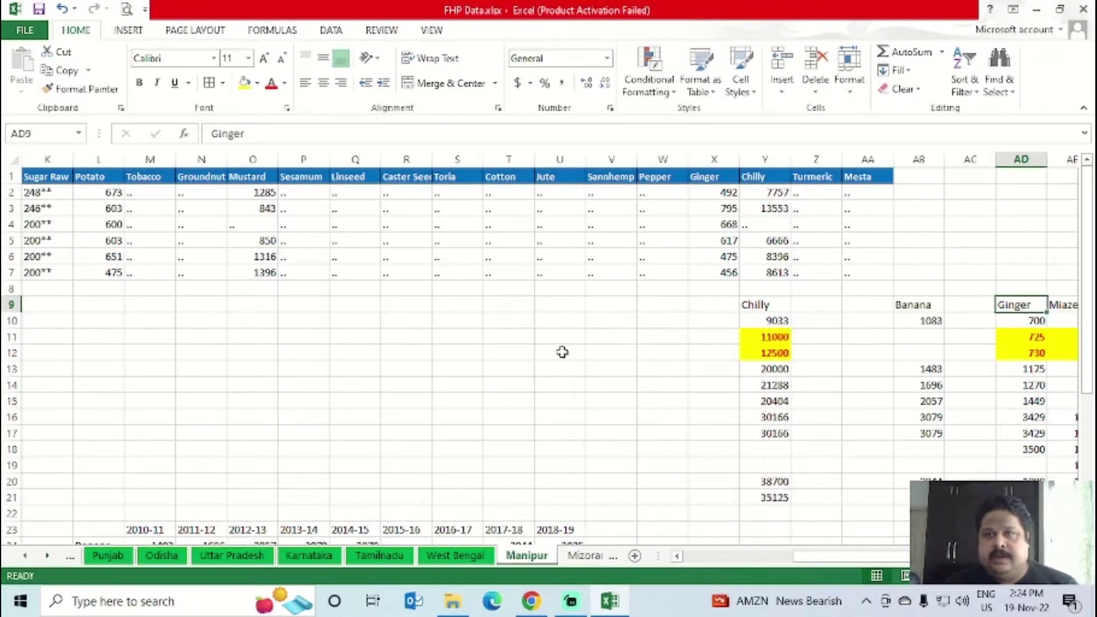
{"action": "key", "text": "shift+Down"}
{"action": "key", "text": "shift+Down"}
{"action": "key", "text": "shift+Down"}
{"action": "key", "text": "shift+Down"}
{"action": "key", "text": "shift+Down"}
{"action": "key", "text": "shift+Down"}
{"action": "key", "text": "shift+Down"}
{"action": "key", "text": "shift+Down"}
{"action": "key", "text": "shift+Down"}
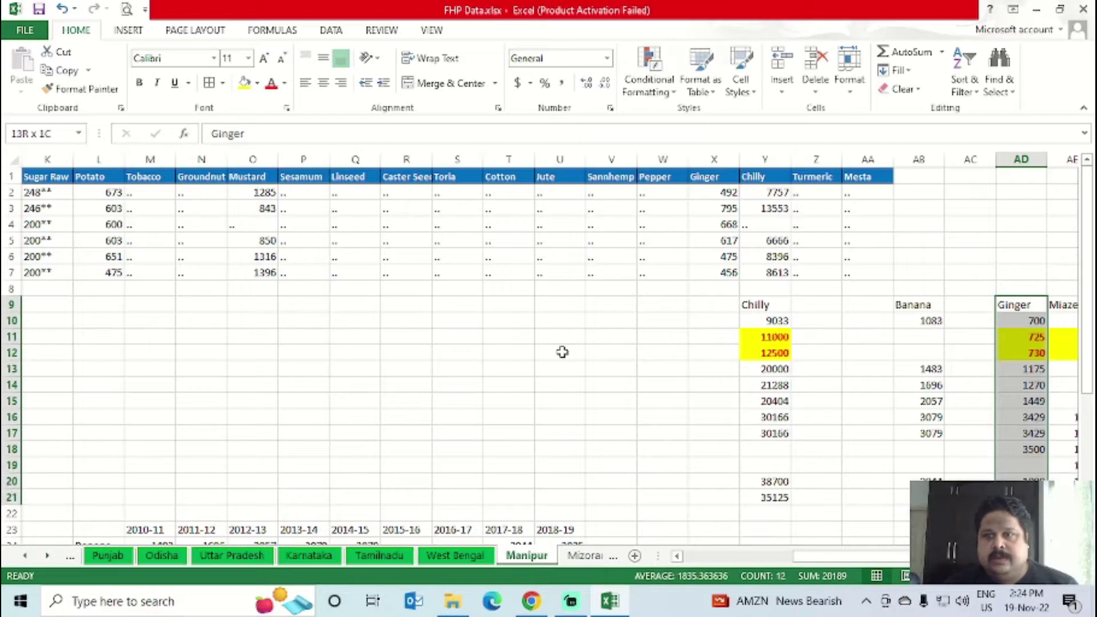
{"action": "key", "text": "ctrl+x"}
{"action": "key", "text": "Left"}
{"action": "key", "text": "Left"}
{"action": "key", "text": "Left"}
{"action": "key", "text": "Left"}
{"action": "key", "text": "Left"}
{"action": "key", "text": "Left"}
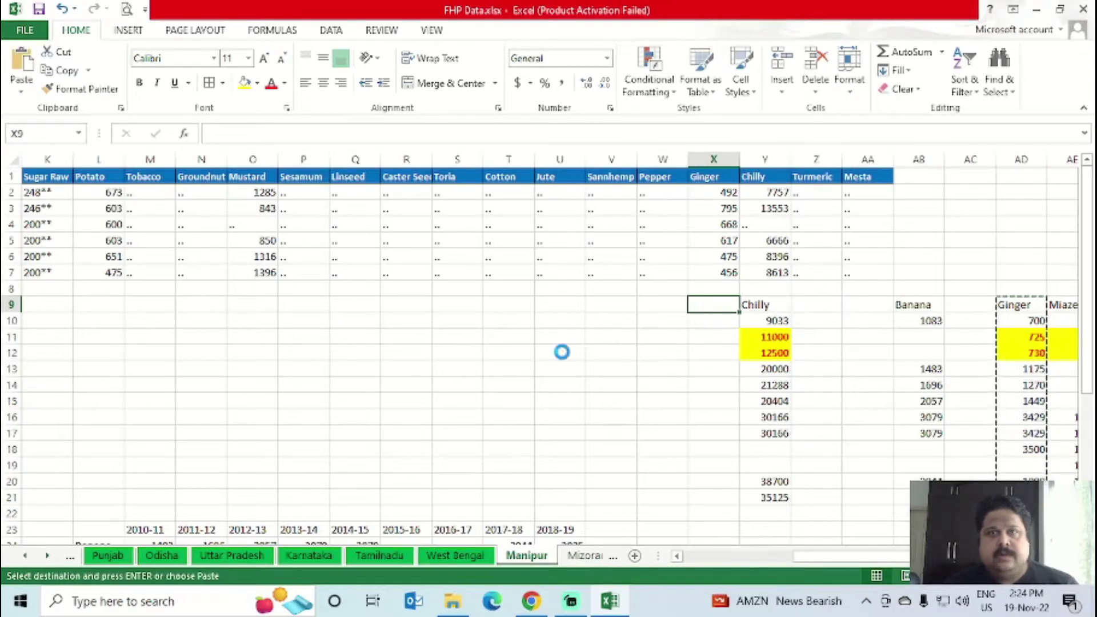
{"action": "key", "text": "Return"}
- Move the Miaze, Paddy, Potato, Mustard and Sugarcane columns from AE9:AI21 to the area starting at E9, with Miaze beneath the main Maize heading
{"action": "key", "text": "Right"}
{"action": "key", "text": "Right"}
{"action": "key", "text": "Right"}
{"action": "key", "text": "Right"}
{"action": "key", "text": "Right"}
{"action": "key", "text": "Right"}
{"action": "key", "text": "Right"}
{"action": "key", "text": "Right"}
{"action": "key", "text": "Right"}
{"action": "key", "text": "Left"}
{"action": "key", "text": "Left"}
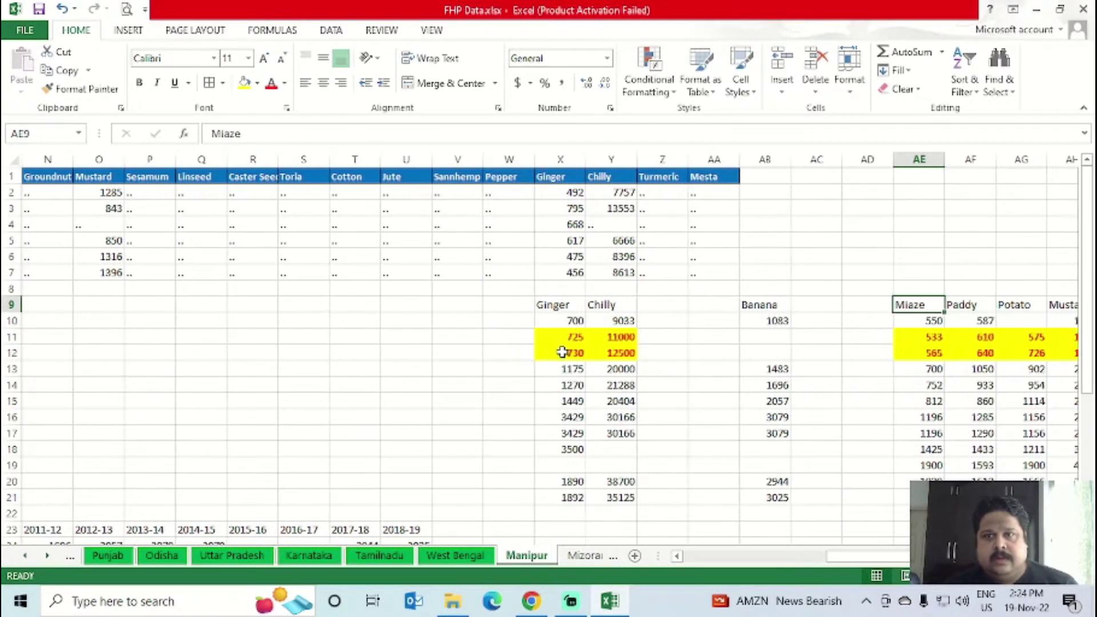
{"action": "key", "text": "shift+Right"}
{"action": "key", "text": "shift+Right"}
{"action": "key", "text": "shift+Right"}
{"action": "key", "text": "shift+Right"}
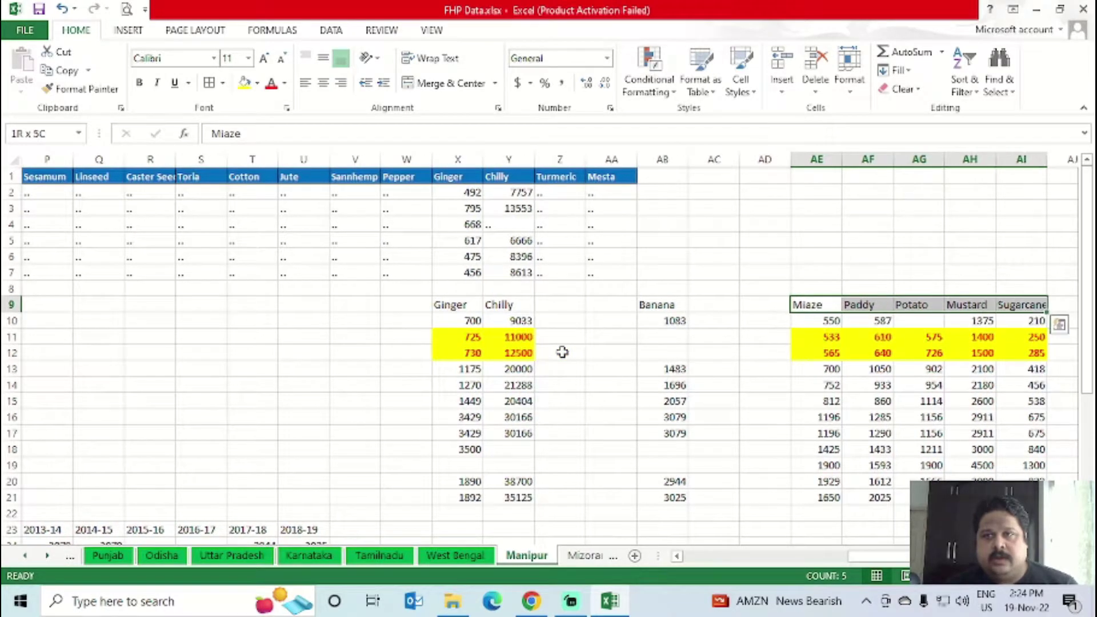
{"action": "key", "text": "ctrl+q"}
{"action": "key", "text": "super+space"}
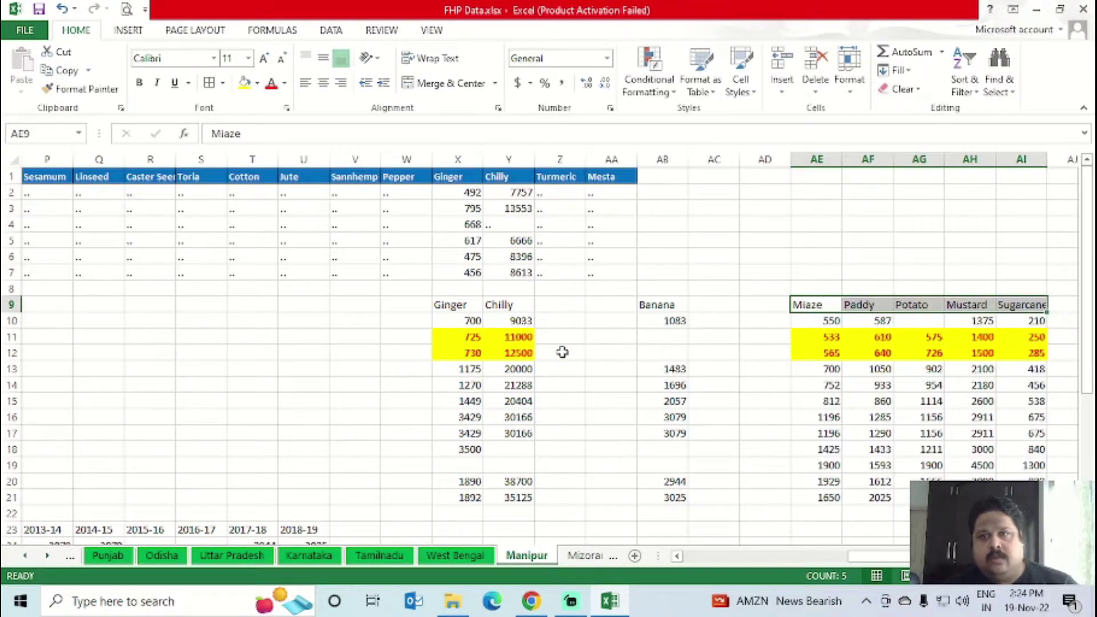
{"action": "key", "text": "ctrl+shift+Down"}
{"action": "key", "text": "ctrl+shift+Down"}
{"action": "key", "text": "ctrl+shift+Up"}
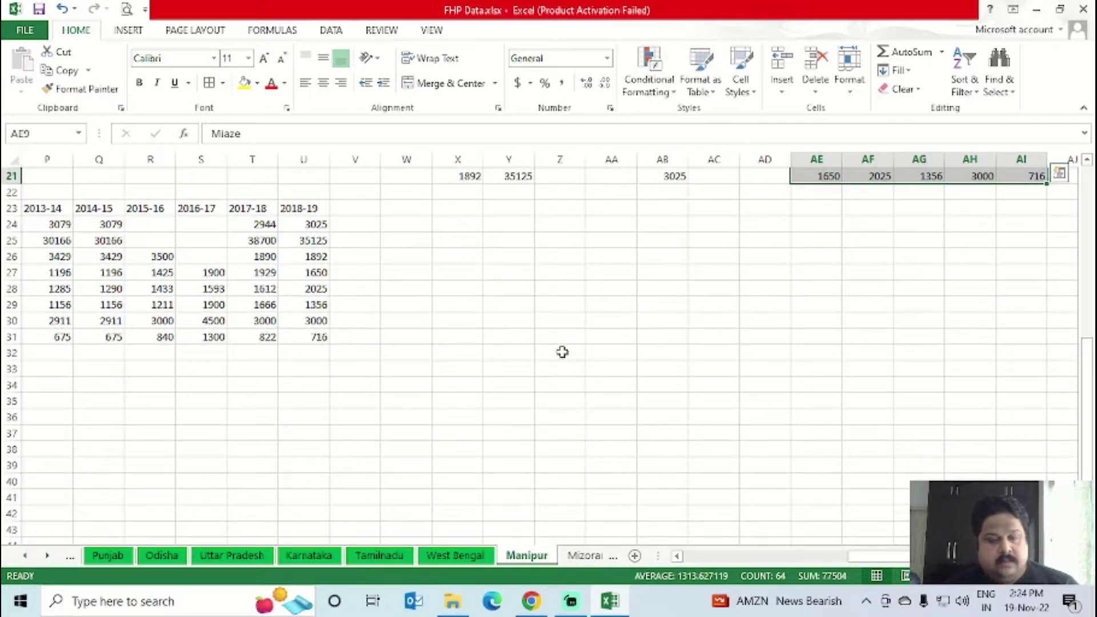
{"action": "key", "text": "ctrl+c"}
{"action": "key", "text": "Home"}
{"action": "key", "text": "Right"}
{"action": "key", "text": "Right"}
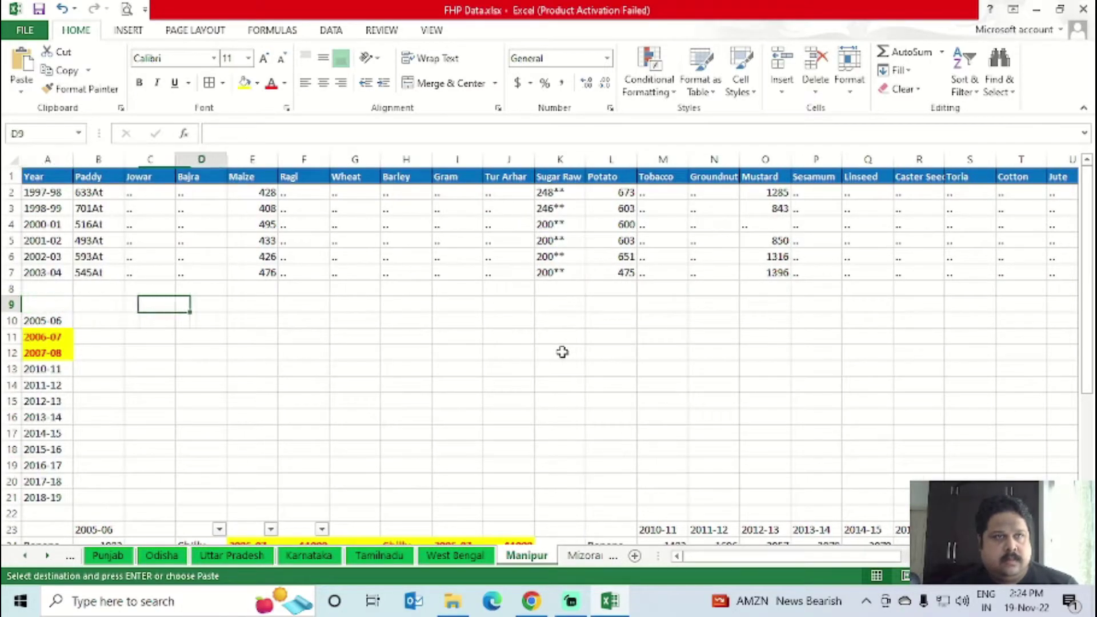
{"action": "key", "text": "Right"}
{"action": "key", "text": "Right"}
{"action": "key", "text": "Return"}
- Move the Paddy column from F9:F21 to B9:B21, beneath the main Paddy heading
{"action": "key", "text": "Right"}
{"action": "key", "text": "ctrl+shift+Down"}
{"action": "key", "text": "ctrl+x"}
{"action": "key", "text": "Home"}
{"action": "key", "text": "Right"}
{"action": "key", "text": "Right"}
{"action": "key", "text": "Left"}
{"action": "key", "text": "Return"}
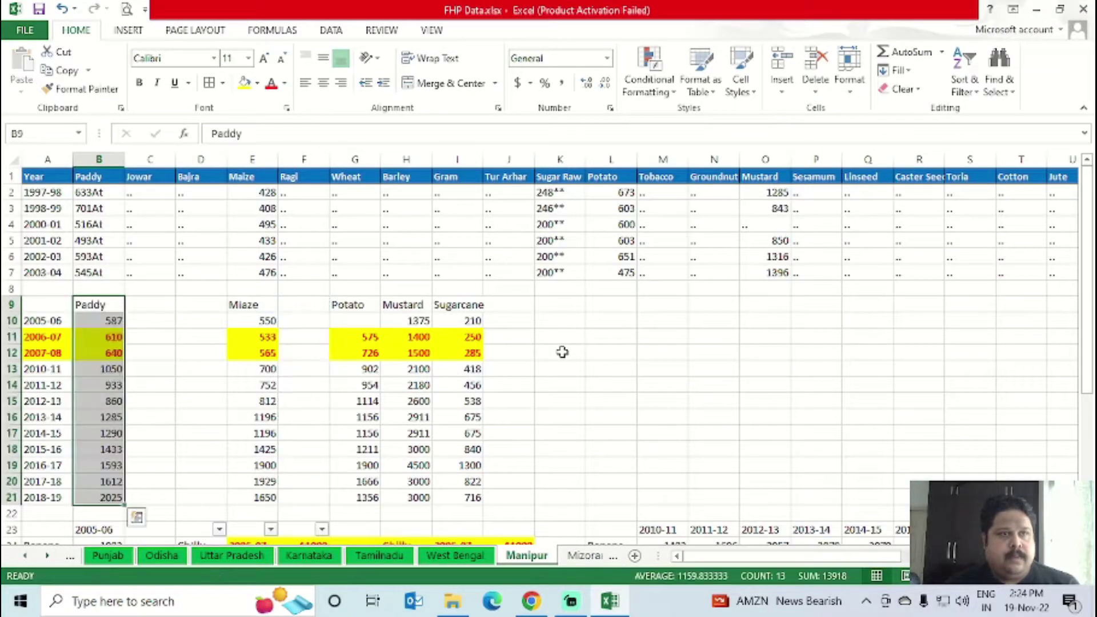
- Move the Potato, Mustard and Sugarcane columns from G9:I21 to L9:N21, with Potato beneath the main Potato heading
{"action": "key", "text": "Right"}
{"action": "key", "text": "Right"}
{"action": "key", "text": "Right"}
{"action": "key", "text": "Right"}
{"action": "key", "text": "Right"}
{"action": "key", "text": "Right"}
{"action": "key", "text": "Left"}
{"action": "key", "text": "shift+Right"}
{"action": "key", "text": "shift+Right"}
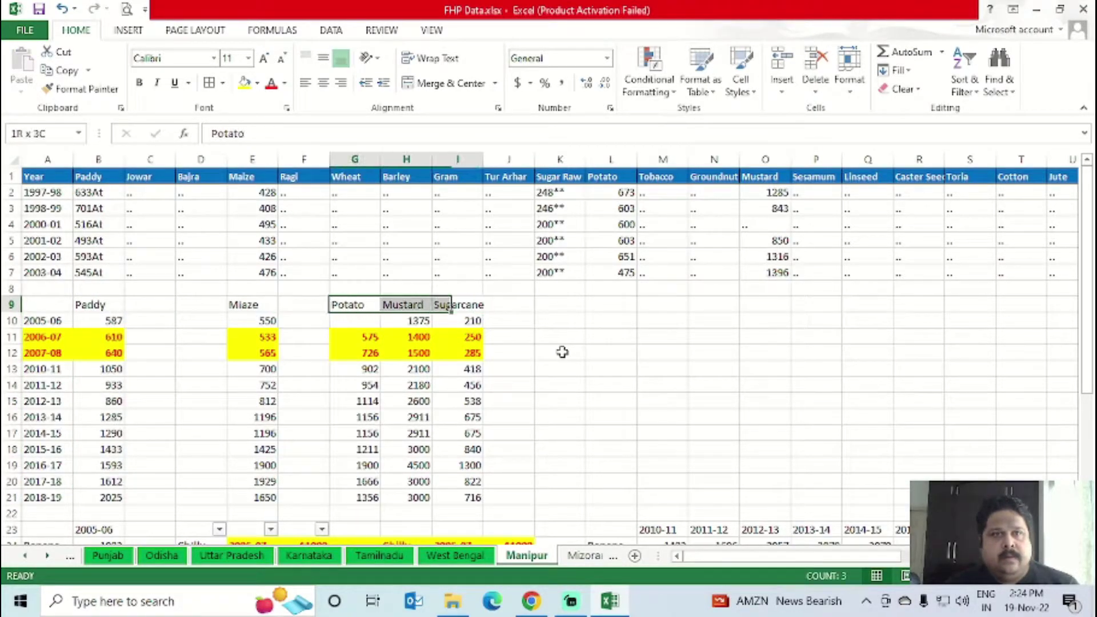
{"action": "key", "text": "ctrl+shift+Down"}
{"action": "key", "text": "ctrl+shift+Down"}
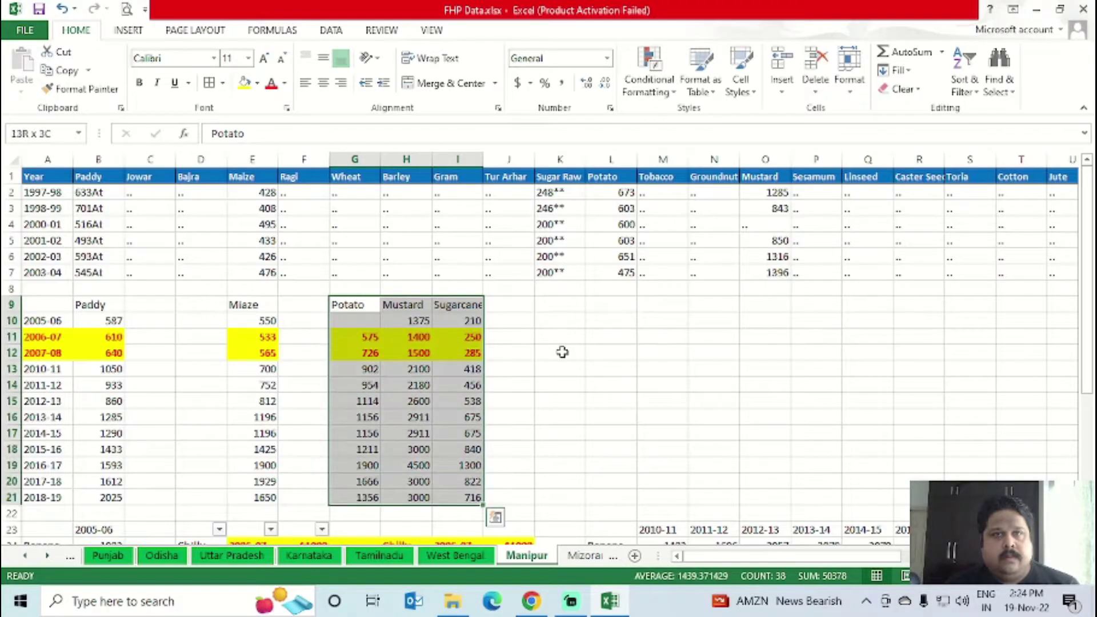
{"action": "key", "text": "ctrl+c"}
{"action": "key", "text": "Right"}
{"action": "key", "text": "Right"}
{"action": "key", "text": "Right"}
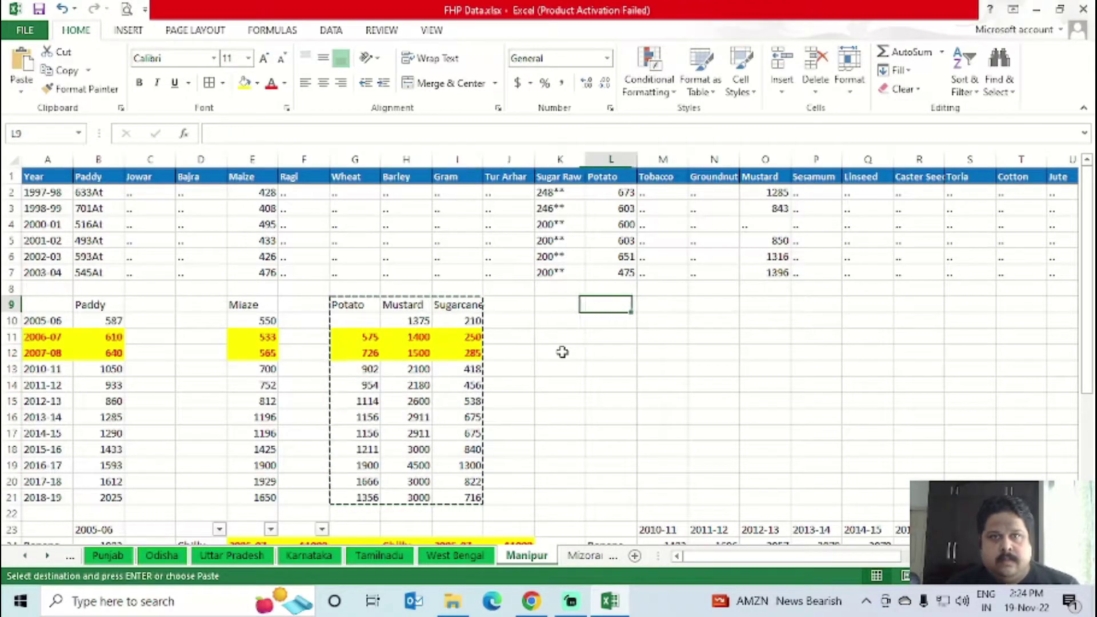
{"action": "key", "text": "Return"}
- Move the Mustard column from M9:M21 to O9:O21, beneath the main Mustard heading
{"action": "key", "text": "Right"}
{"action": "key", "text": "Right"}
{"action": "key", "text": "Left"}
{"action": "key", "text": "ctrl+shift+Down"}
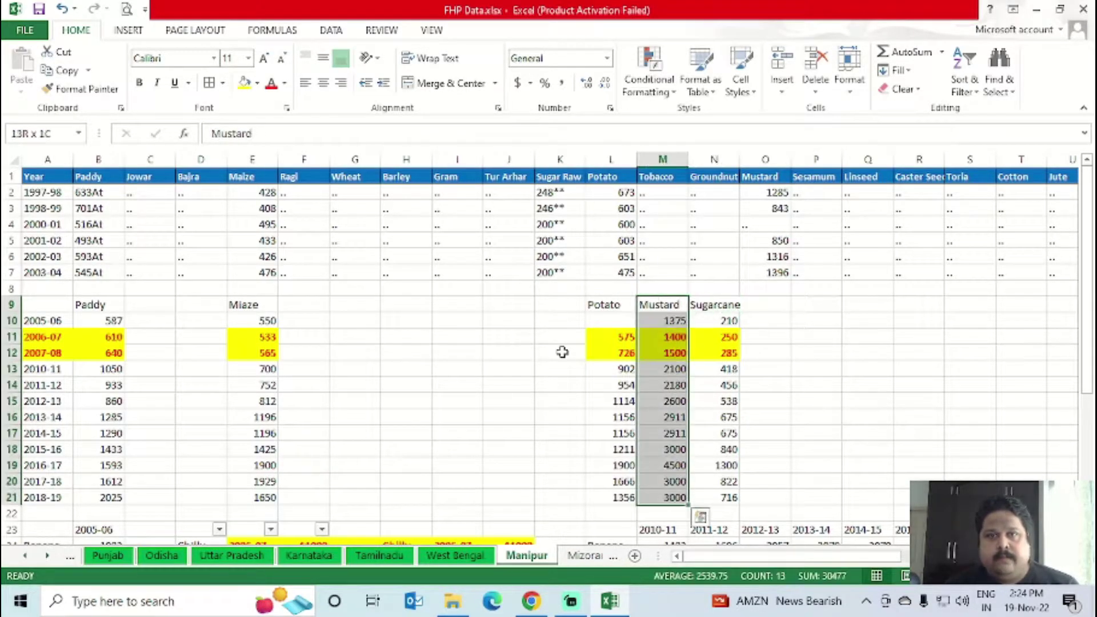
{"action": "key", "text": "ctrl+x"}
{"action": "key", "text": "Right"}
{"action": "key", "text": "Right"}
{"action": "key", "text": "Right"}
- Move the Sugarcane column from N9:N21 to K9:K21, beneath the main Sugar Raw heading
{"action": "key", "text": "Right"}
{"action": "key", "text": "Right"}
{"action": "key", "text": "Right"}
{"action": "key", "text": "Left"}
{"action": "key", "text": "Left"}
{"action": "key", "text": "Left"}
{"action": "key", "text": "Left"}
{"action": "key", "text": "Return"}
{"action": "key", "text": "Left"}
{"action": "key", "text": "ctrl+shift+Down"}
{"action": "key", "text": "ctrl+x"}
{"action": "key", "text": "Left"}
{"action": "key", "text": "Left"}
{"action": "key", "text": "Left"}
{"action": "key", "text": "Left"}
- Add a Banana heading in AB1 and give it the same formatting as the Mesta heading in AA1
{"action": "key", "text": "Right"}
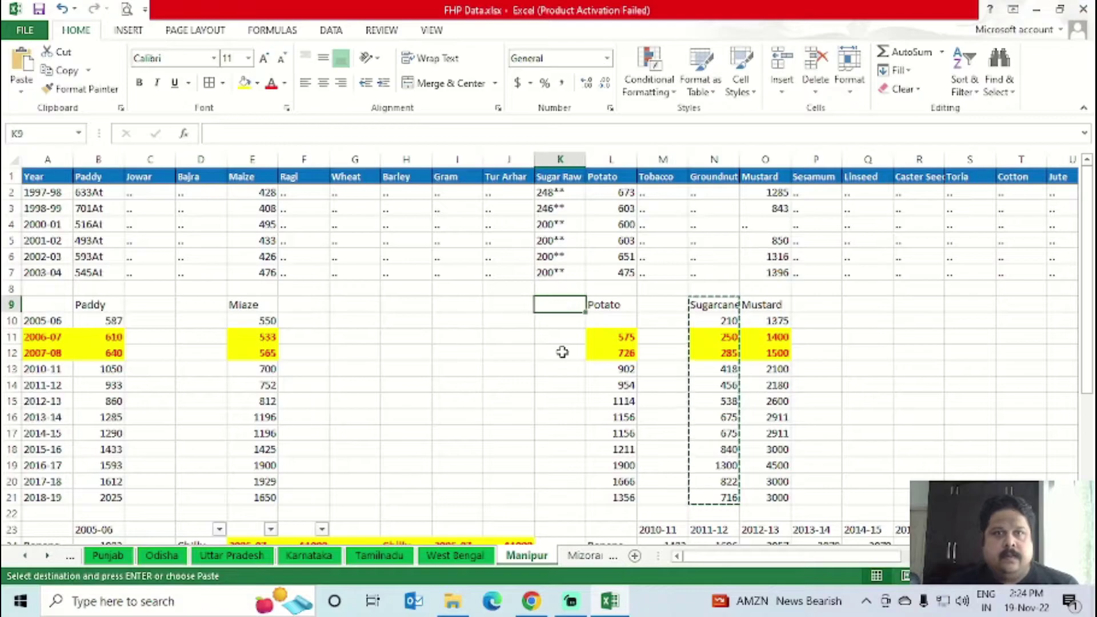
{"action": "key", "text": "Return"}
{"action": "key", "text": "Right"}
{"action": "key", "text": "Right"}
{"action": "key", "text": "Right"}
{"action": "key", "text": "Right"}
{"action": "key", "text": "Right"}
{"action": "key", "text": "Right"}
{"action": "key", "text": "Right"}
{"action": "key", "text": "Right"}
{"action": "key", "text": "Right"}
{"action": "key", "text": "Right"}
{"action": "key", "text": "Right"}
{"action": "key", "text": "Right"}
{"action": "key", "text": "Right"}
{"action": "key", "text": "Right"}
{"action": "key", "text": "Right"}
{"action": "key", "text": "Right"}
{"action": "key", "text": "Right"}
{"action": "key", "text": "Right"}
{"action": "key", "text": "Right"}
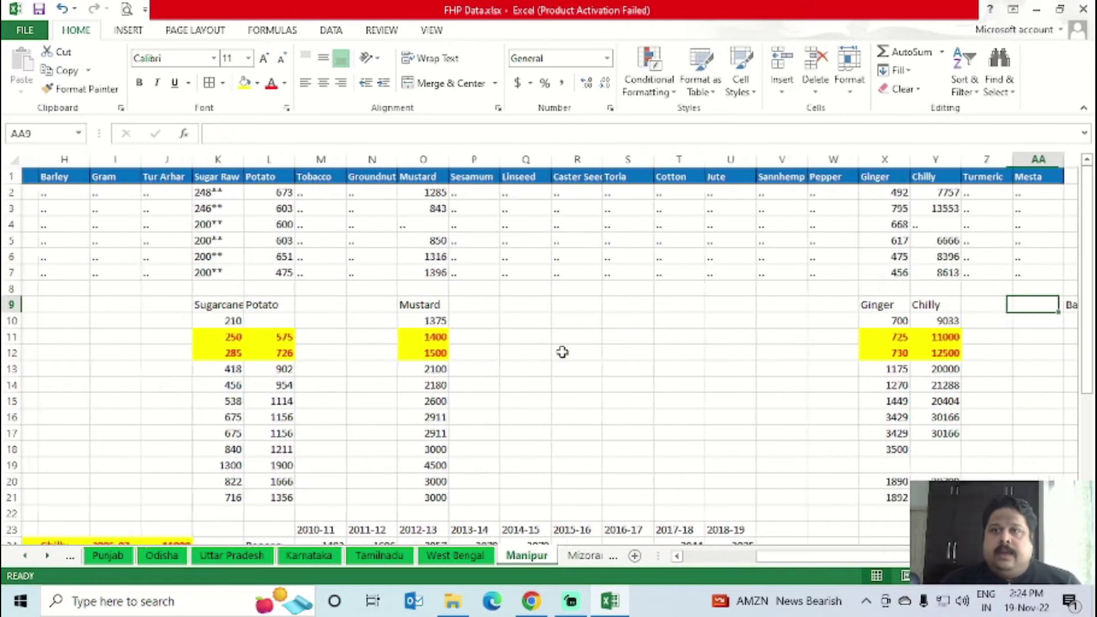
{"action": "key", "text": "Left"}
{"action": "key", "text": "Left"}
{"action": "key", "text": "Return"}
{"action": "key", "text": "Left"}
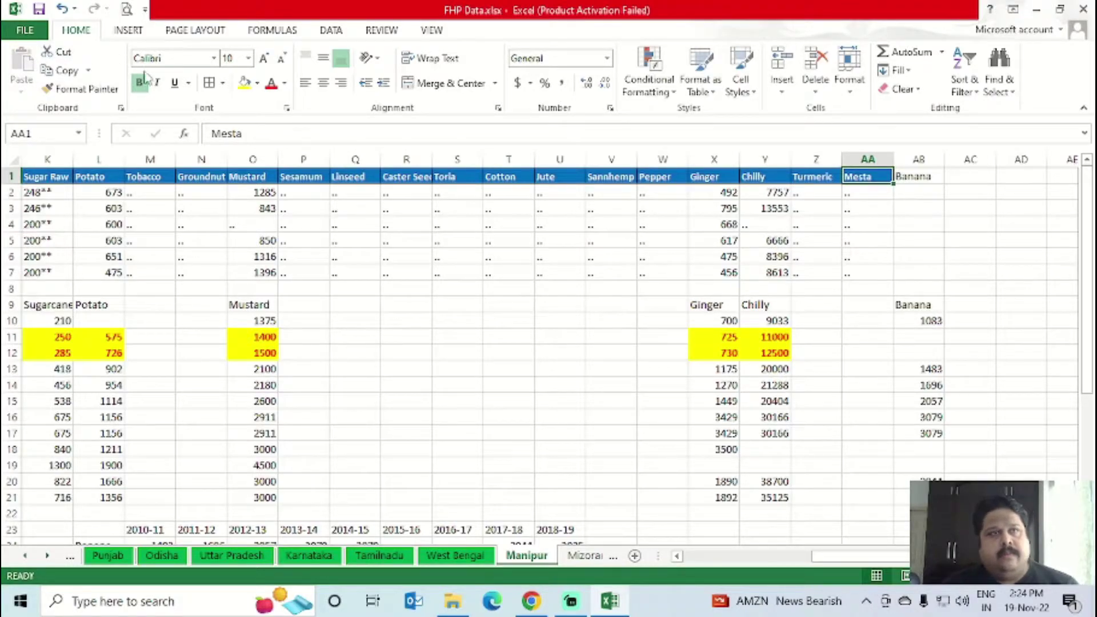
{"action": "left_click", "coordinate": [85, 89]}
{"action": "left_click", "coordinate": [918, 182]}
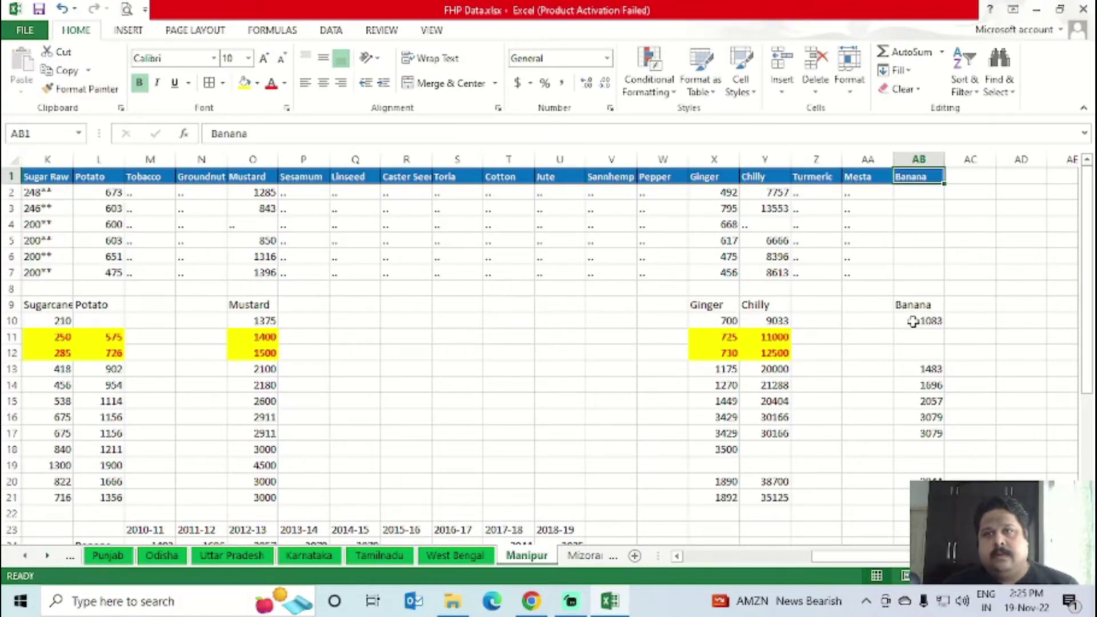
- Delete the blank row 8 and the duplicate crop heading row 9 so the 2005-06 data follows 2003-04 directly
{"action": "left_click", "coordinate": [919, 304]}
{"action": "key", "text": "Left"}
{"action": "key", "text": "Left"}
{"action": "key", "text": "Left"}
{"action": "key", "text": "Left"}
{"action": "key", "text": "Left"}
{"action": "key", "text": "Left"}
{"action": "key", "text": "Left"}
{"action": "key", "text": "Left"}
{"action": "key", "text": "Left"}
{"action": "key", "text": "Left"}
{"action": "key", "text": "Left"}
{"action": "key", "text": "Left"}
{"action": "key", "text": "Left"}
{"action": "key", "text": "Left"}
{"action": "key", "text": "Left"}
{"action": "key", "text": "Left"}
{"action": "key", "text": "Left"}
{"action": "key", "text": "Left"}
{"action": "key", "text": "Left"}
{"action": "key", "text": "Left"}
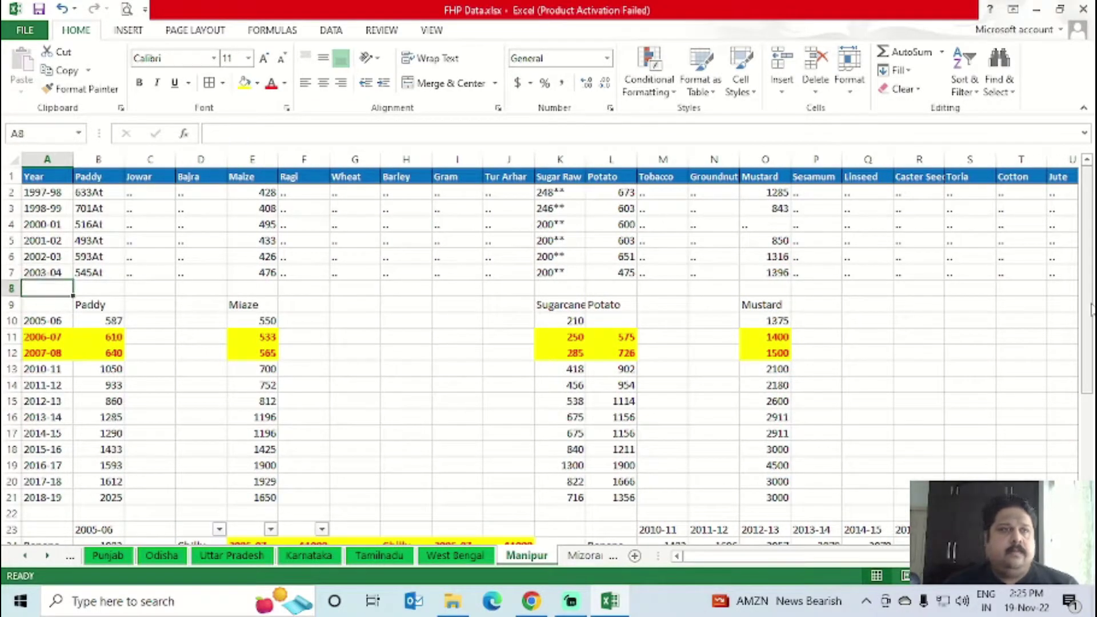
{"action": "key", "text": "shift+space"}
{"action": "key", "text": "ctrl+minus"}
{"action": "key", "text": "ctrl+minus"}
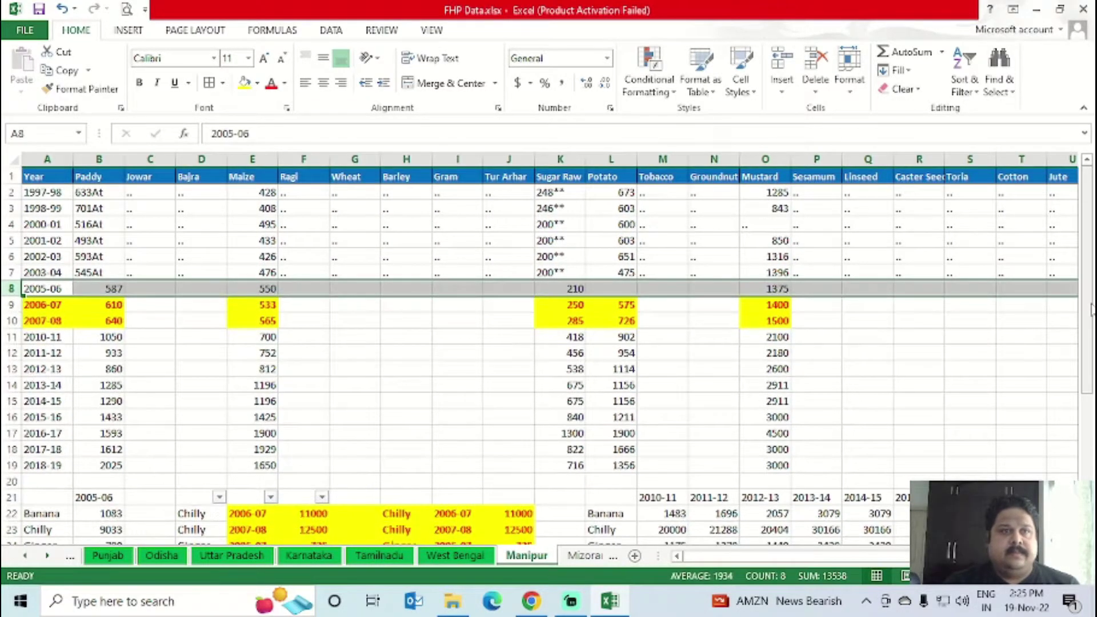
- Examine the joined Manipur rows across the crop columns and the source tables below them
{"action": "key", "text": "Left"}
{"action": "key", "text": "Right"}
{"action": "key", "text": "Right"}
{"action": "key", "text": "Right"}
{"action": "key", "text": "Right"}
{"action": "key", "text": "Right"}
{"action": "key", "text": "Right"}
{"action": "key", "text": "Right"}
{"action": "key", "text": "Right"}
{"action": "key", "text": "Right"}
{"action": "key", "text": "Right"}
{"action": "key", "text": "Right"}
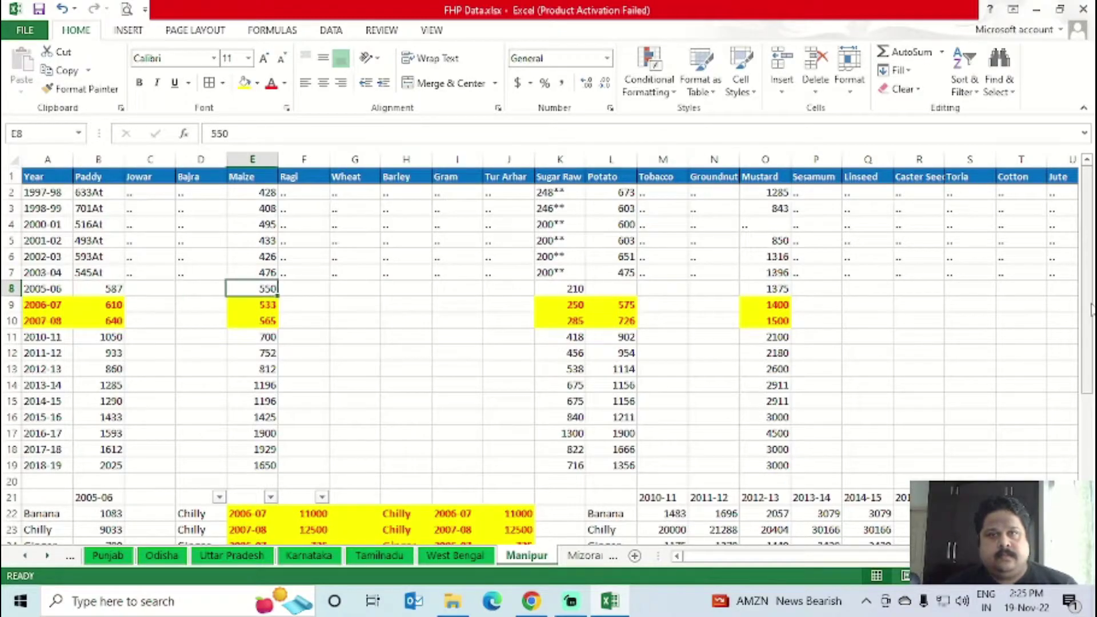
{"action": "key", "text": "Right"}
{"action": "key", "text": "Right"}
{"action": "key", "text": "Right"}
{"action": "key", "text": "Right"}
{"action": "key", "text": "Right"}
{"action": "key", "text": "Right"}
{"action": "key", "text": "Right"}
{"action": "key", "text": "Right"}
{"action": "key", "text": "Right"}
{"action": "key", "text": "Right"}
{"action": "key", "text": "Right"}
{"action": "key", "text": "Right"}
{"action": "key", "text": "Right"}
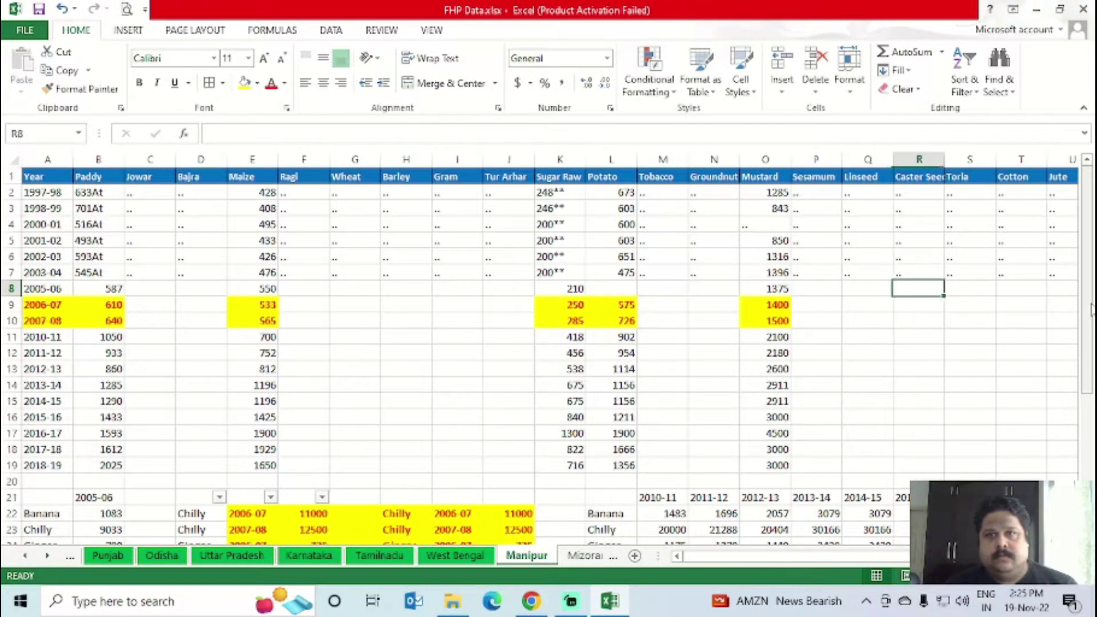
{"action": "key", "text": "Right"}
{"action": "key", "text": "Right"}
{"action": "key", "text": "Right"}
{"action": "key", "text": "Right"}
{"action": "key", "text": "Right"}
{"action": "key", "text": "Right"}
{"action": "key", "text": "ctrl+Left"}
{"action": "key", "text": "ctrl+Left"}
{"action": "key", "text": "ctrl+Left"}
{"action": "key", "text": "ctrl+Left"}
{"action": "key", "text": "ctrl+Left"}
{"action": "key", "text": "ctrl+Left"}
{"action": "key", "text": "ctrl+Left"}
{"action": "key", "text": "ctrl+Left"}
{"action": "key", "text": "ctrl+Down"}
{"action": "key", "text": "ctrl+Down"}
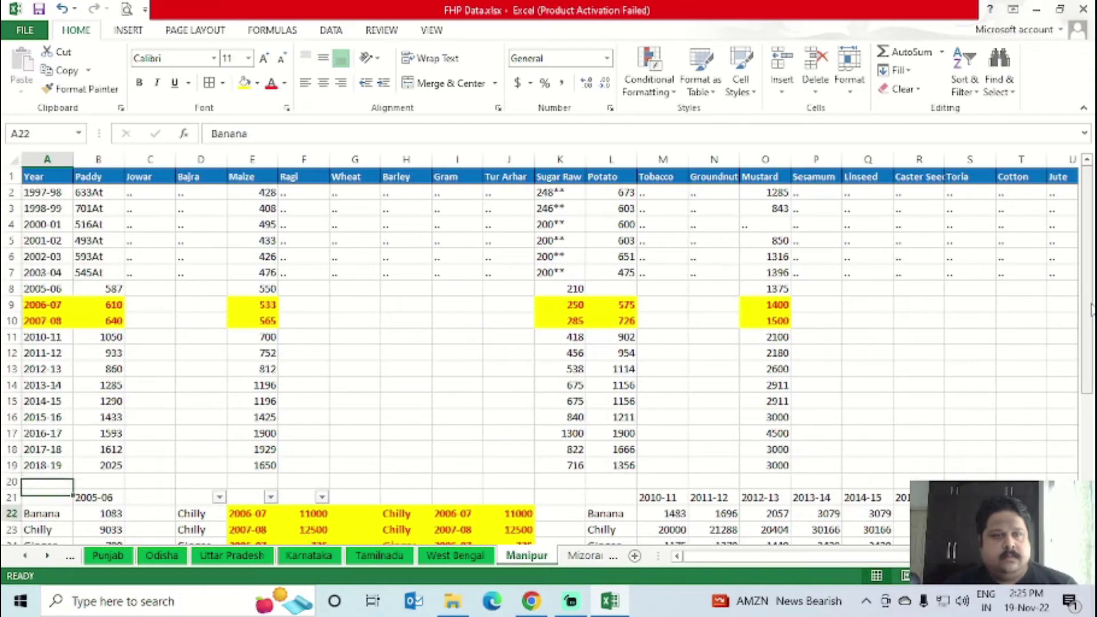
{"action": "key", "text": "Down"}
{"action": "key", "text": "Down"}
{"action": "key", "text": "Down"}
{"action": "key", "text": "Down"}
{"action": "key", "text": "Down"}
{"action": "key", "text": "ctrl+Down"}
{"action": "key", "text": "ctrl+Up"}
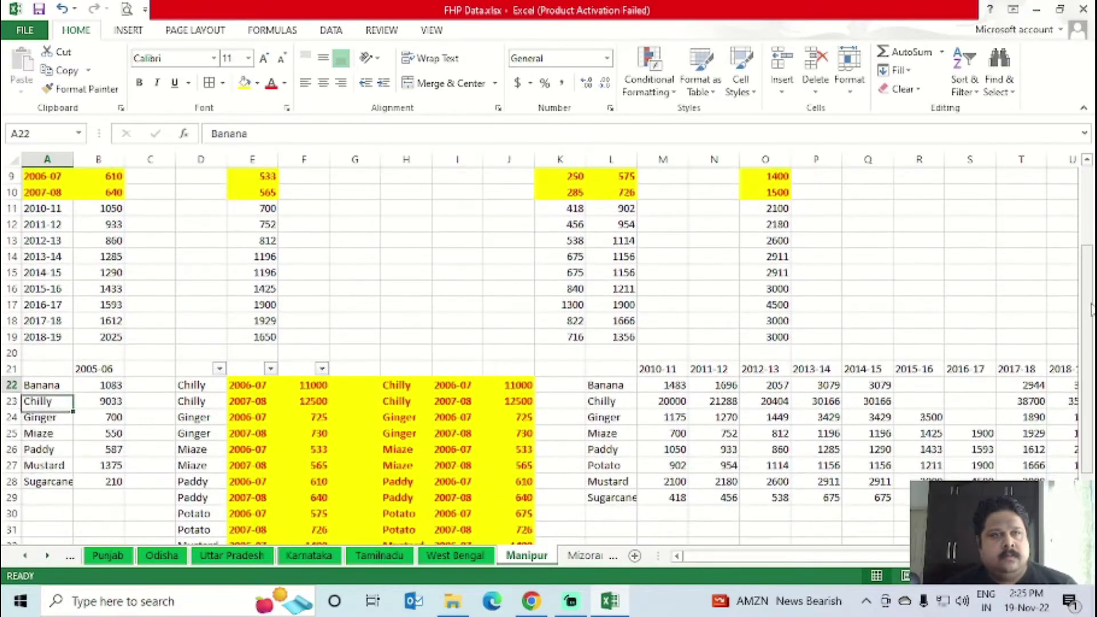
- Apply borders to all cells of the joined Manipur table in A1:AB19
{"action": "key", "text": "ctrl+Up"}
{"action": "key", "text": "ctrl+Up"}
{"action": "key", "text": "ctrl+shift+Right"}
{"action": "key", "text": "ctrl+shift+Down"}
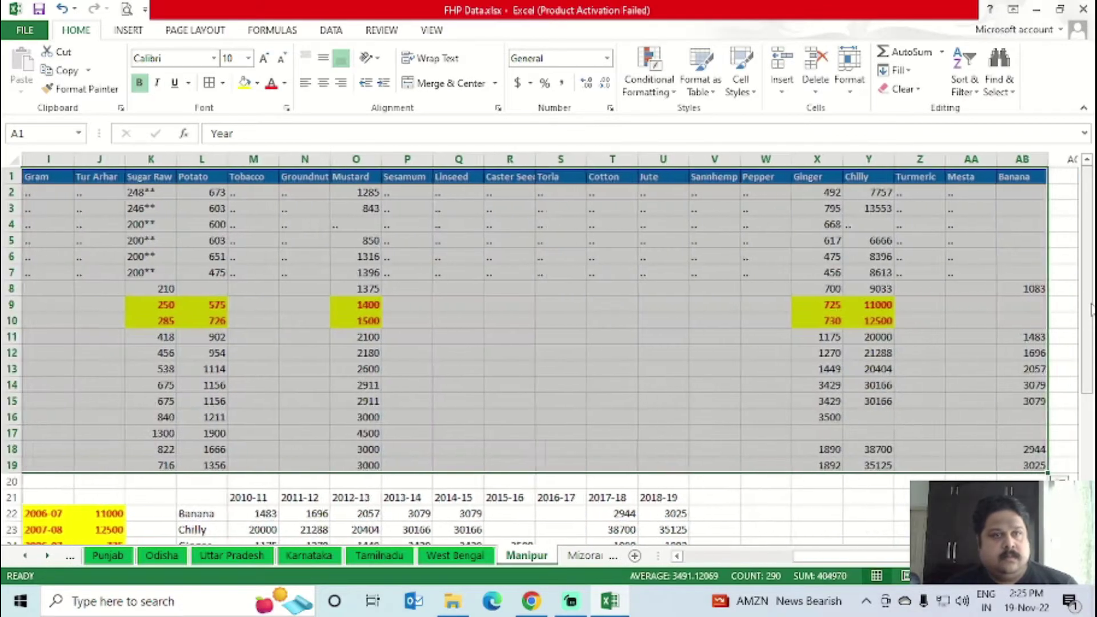
{"action": "left_click", "coordinate": [210, 83]}
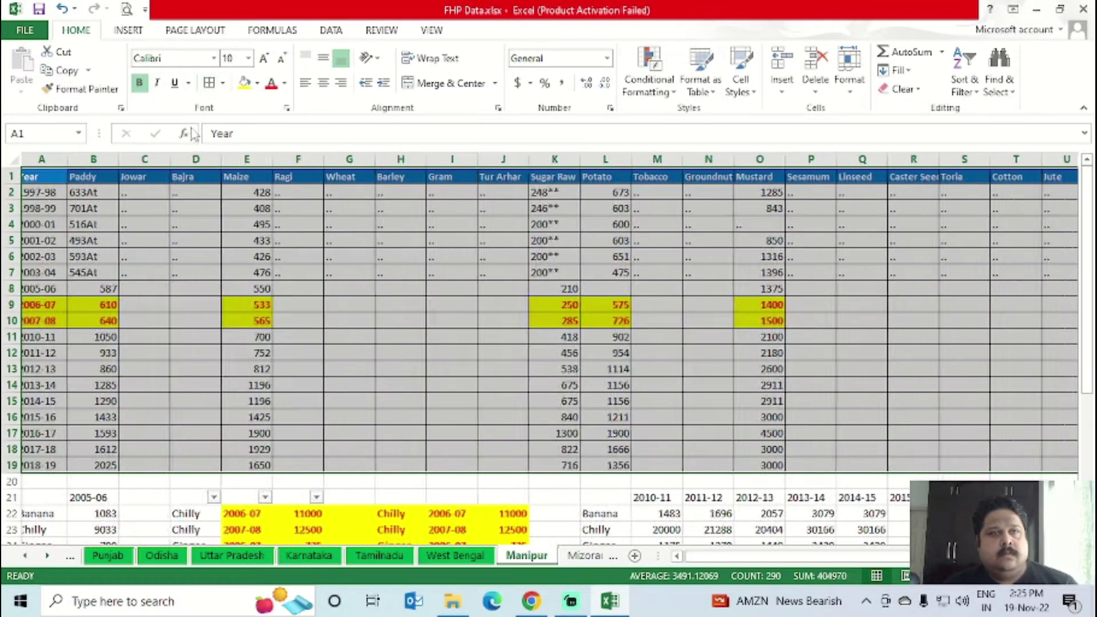
{"action": "left_click", "coordinate": [133, 223]}
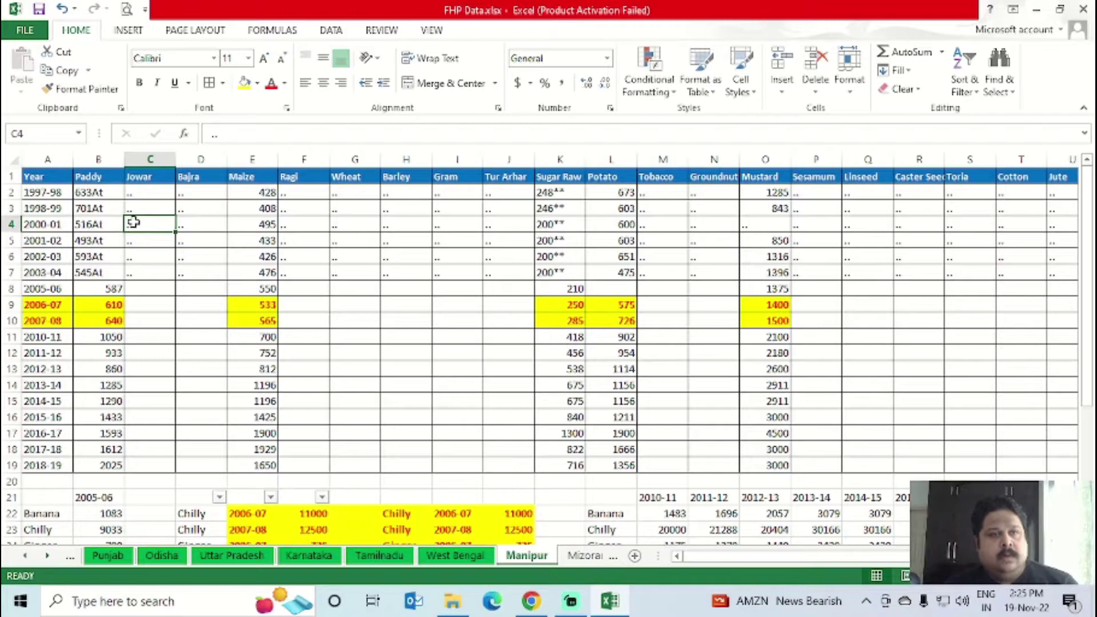
- Color the Manipur sheet tab green
{"action": "right_click", "coordinate": [529, 557]}
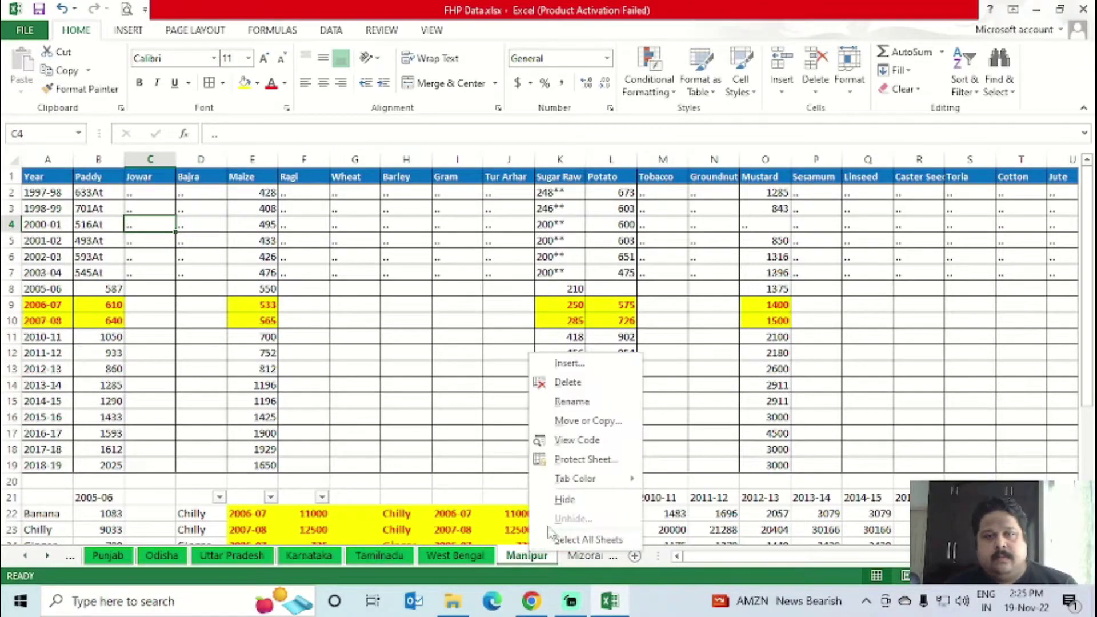
{"action": "mouse_move", "coordinate": [576, 478]}
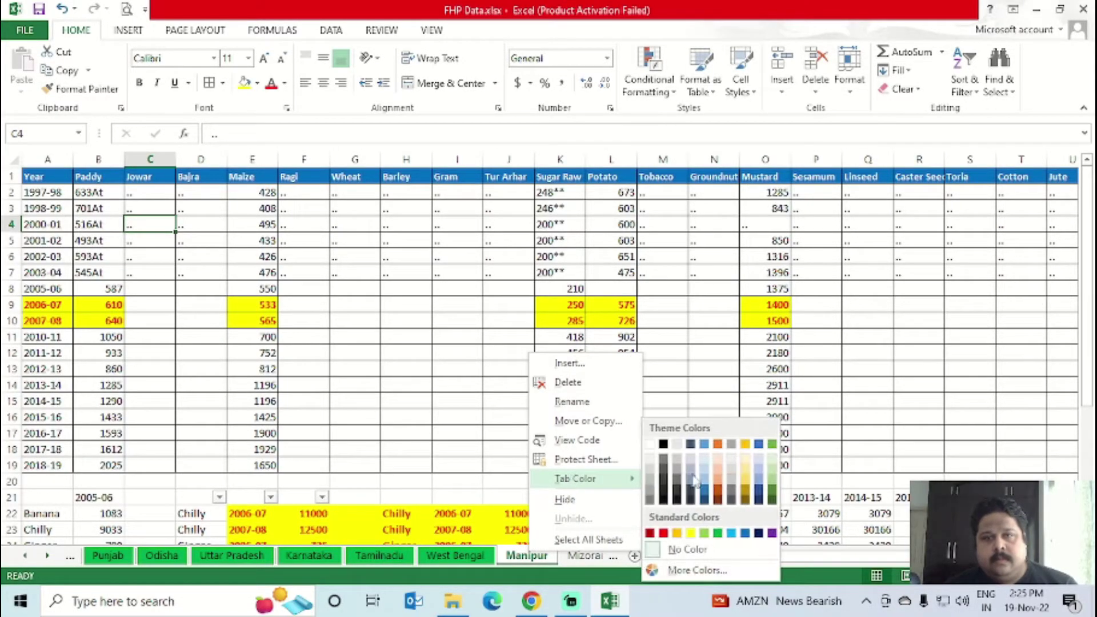
{"action": "left_click", "coordinate": [719, 533]}
- On the Mizoram sheet, insert nine blank rows at row 8, between the main table and the source tables
{"action": "left_click", "coordinate": [585, 556]}
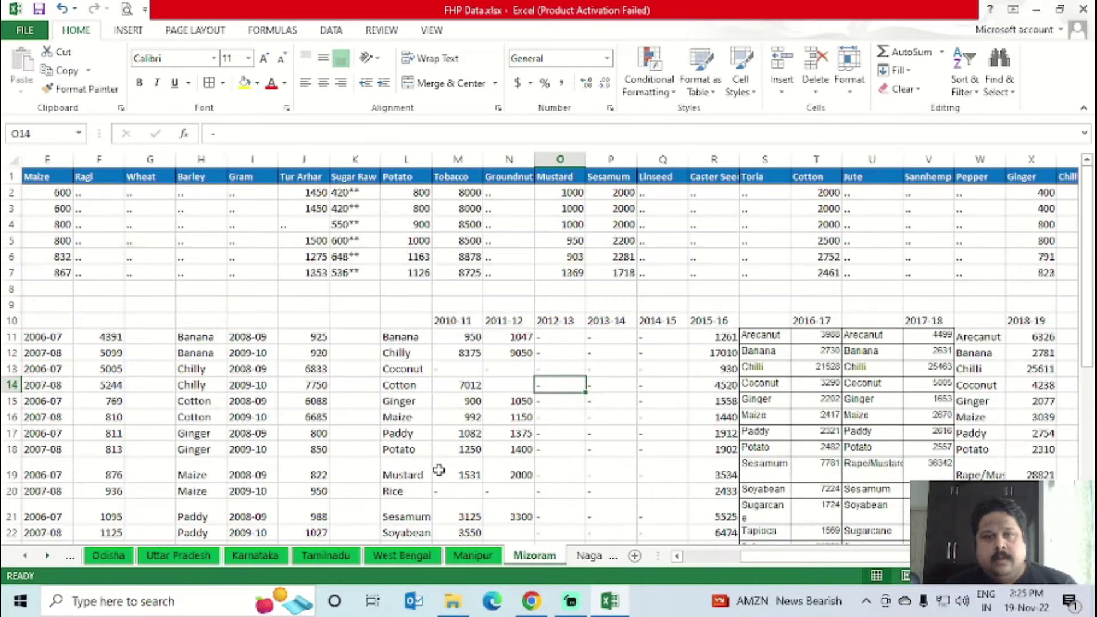
{"action": "left_click", "coordinate": [457, 288]}
{"action": "key", "text": "Home"}
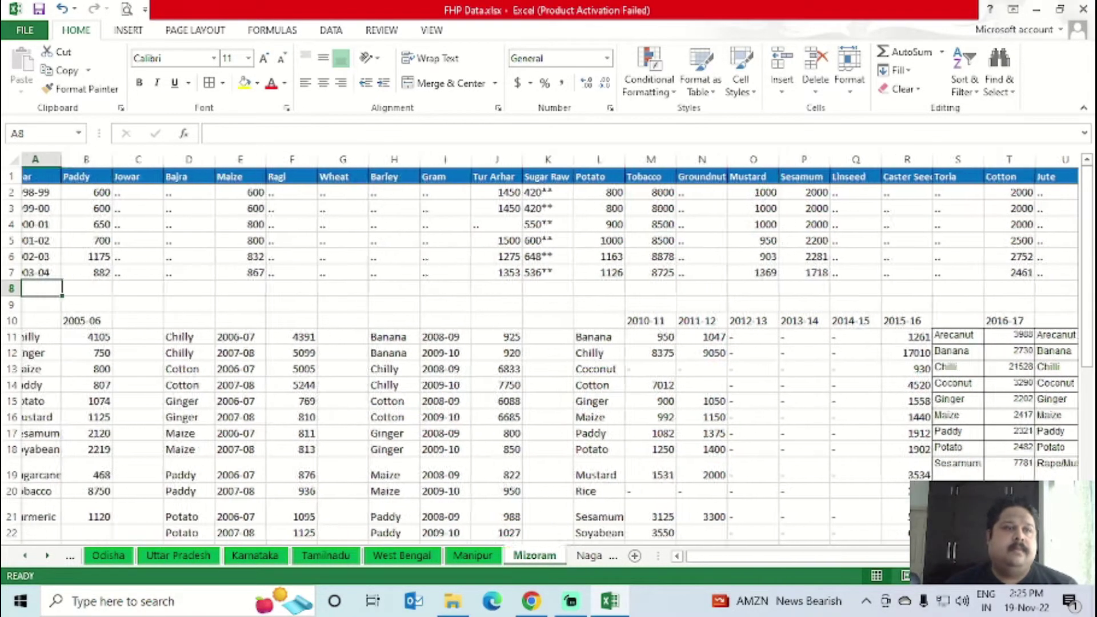
{"action": "left_click", "coordinate": [11, 288]}
{"action": "key", "text": "ctrl+plus"}
{"action": "key", "text": "ctrl+plus"}
{"action": "key", "text": "ctrl+plus"}
{"action": "key", "text": "ctrl+plus"}
{"action": "key", "text": "ctrl+plus"}
{"action": "key", "text": "ctrl+plus"}
{"action": "key", "text": "ctrl+plus"}
{"action": "key", "text": "ctrl+plus"}
{"action": "key", "text": "ctrl+plus"}
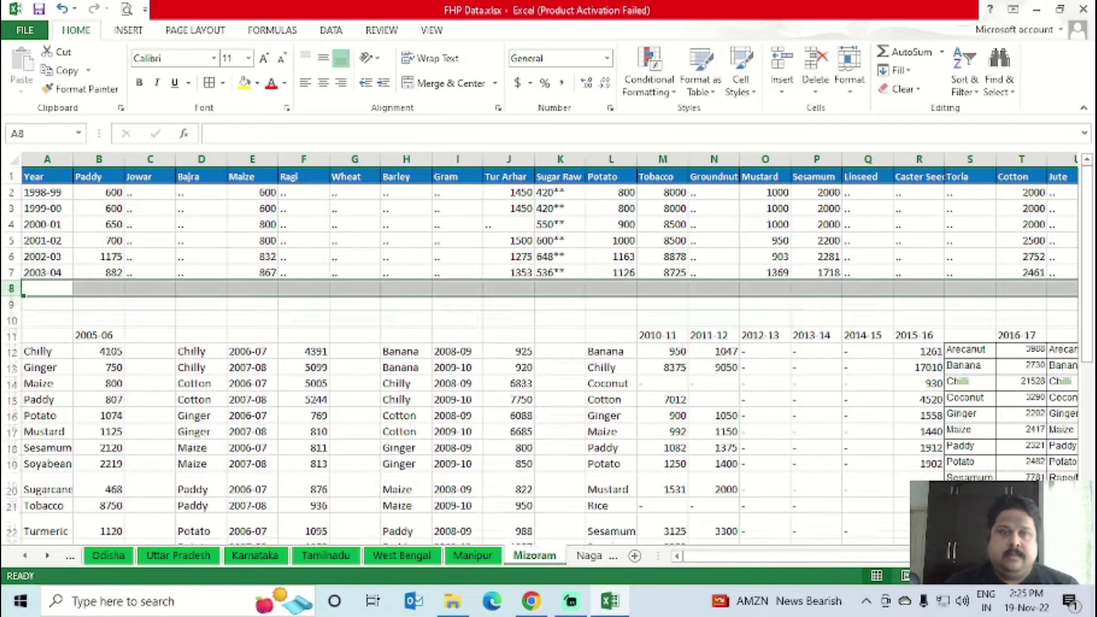
- Turn off text wrapping in the taller rows 28 and 30 of the Mizoram source tables
{"action": "key", "text": "ctrl+Down"}
{"action": "key", "text": "Down"}
{"action": "key", "text": "Down"}
{"action": "key", "text": "Down"}
{"action": "key", "text": "Down"}
{"action": "key", "text": "Down"}
{"action": "key", "text": "Down"}
{"action": "key", "text": "Down"}
{"action": "key", "text": "Down"}
{"action": "key", "text": "Down"}
{"action": "key", "text": "Down"}
{"action": "key", "text": "Down"}
{"action": "key", "text": "Down"}
{"action": "key", "text": "Down"}
{"action": "key", "text": "Down"}
{"action": "key", "text": "Down"}
{"action": "key", "text": "Down"}
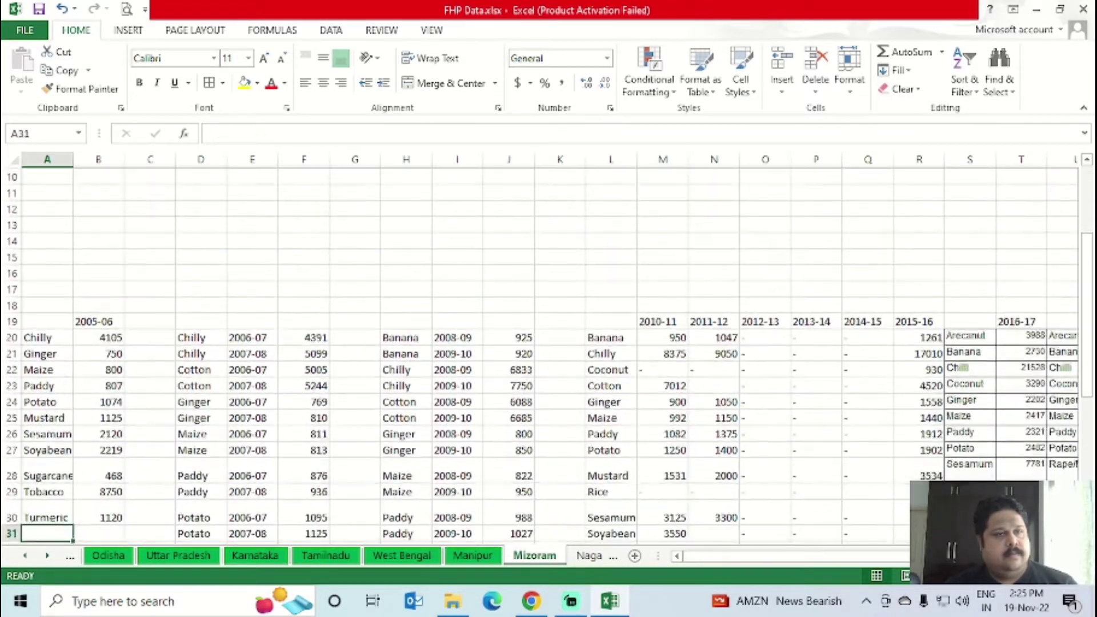
{"action": "key", "text": "Up"}
{"action": "key", "text": "Up"}
{"action": "key", "text": "Up"}
{"action": "key", "text": "Up"}
{"action": "key", "text": "Up"}
{"action": "key", "text": "shift+space"}
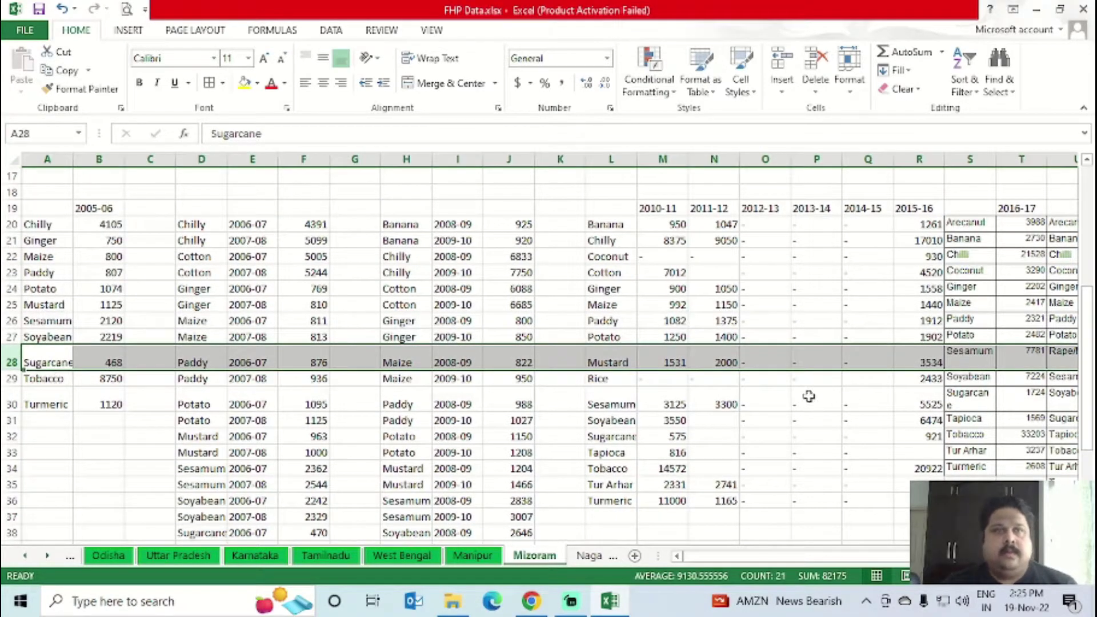
{"action": "left_click", "coordinate": [428, 60]}
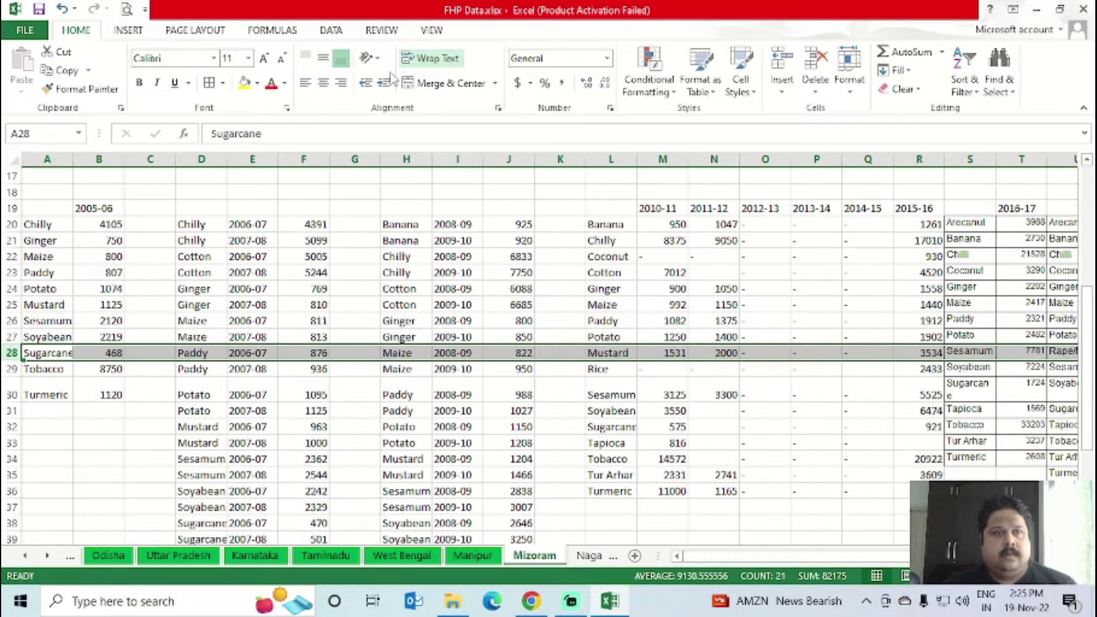
{"action": "left_click", "coordinate": [113, 352]}
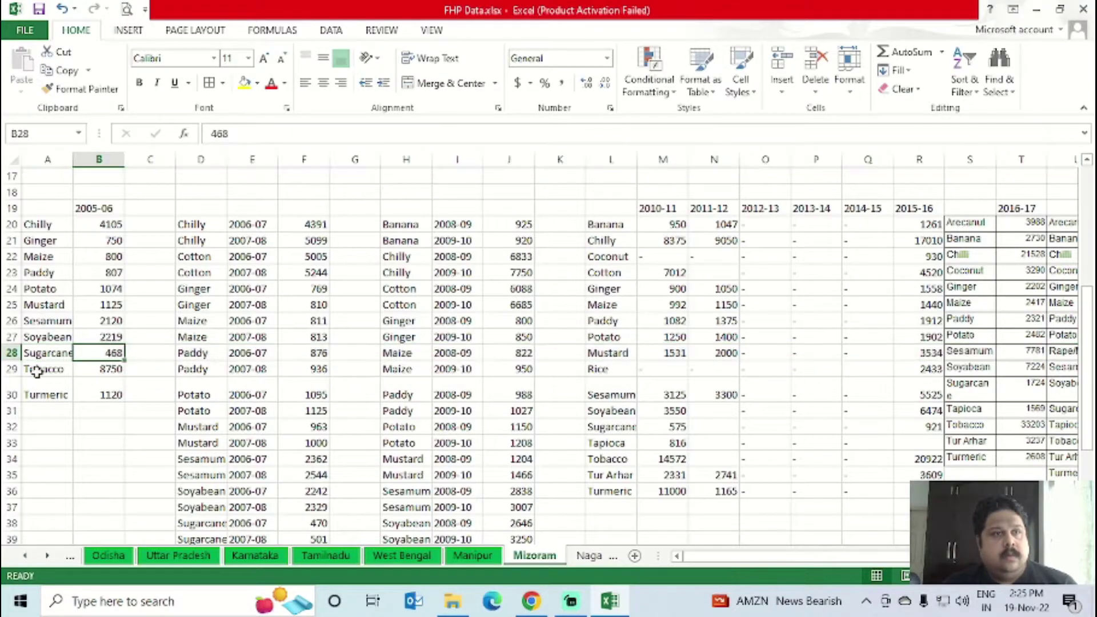
{"action": "left_click", "coordinate": [10, 393]}
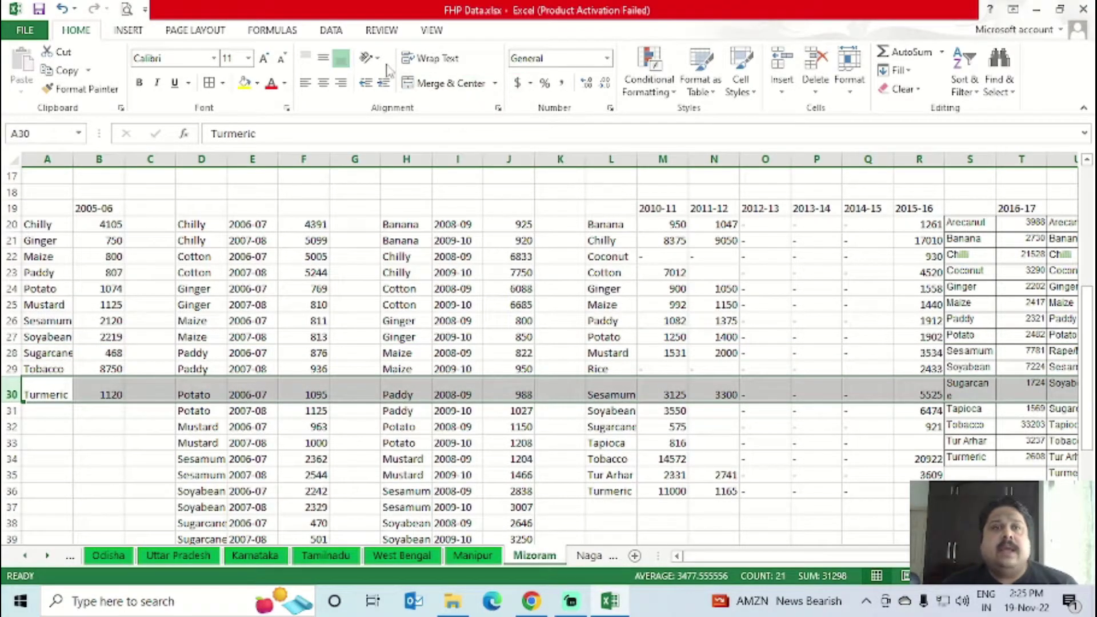
{"action": "left_click", "coordinate": [412, 62]}
{"action": "left_click", "coordinate": [38, 438]}
- Copy the 2005-06 crop table in A19:B30 and paste it transposed at A9
{"action": "scroll", "coordinate": [67, 326], "scroll_direction": "up", "scroll_amount": 3}
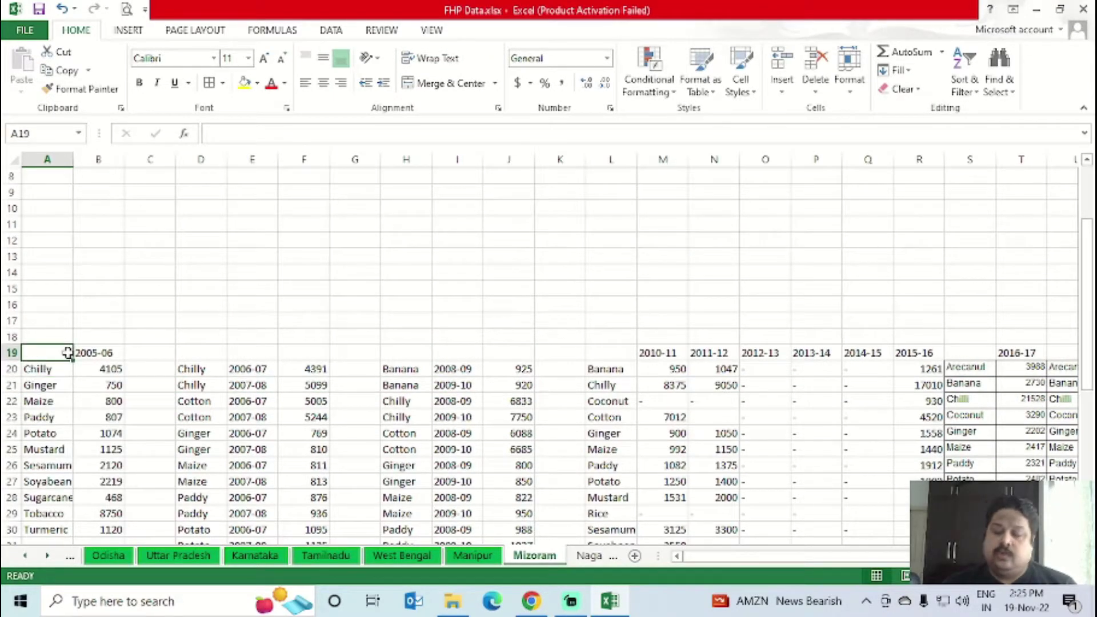
{"action": "left_click_drag", "start_coordinate": [68, 353], "coordinate": [68, 352]}
{"action": "key", "text": "ctrl+shift+Down"}
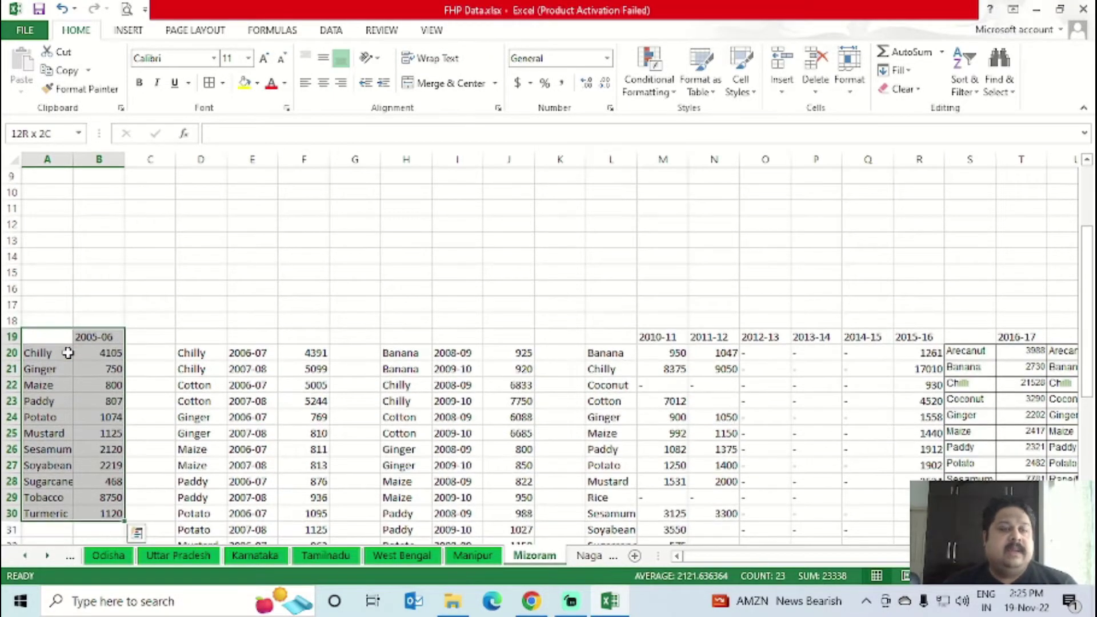
{"action": "key", "text": "ctrl+c"}
{"action": "key", "text": "ctrl+Up"}
{"action": "key", "text": "Down"}
{"action": "key", "text": "Down"}
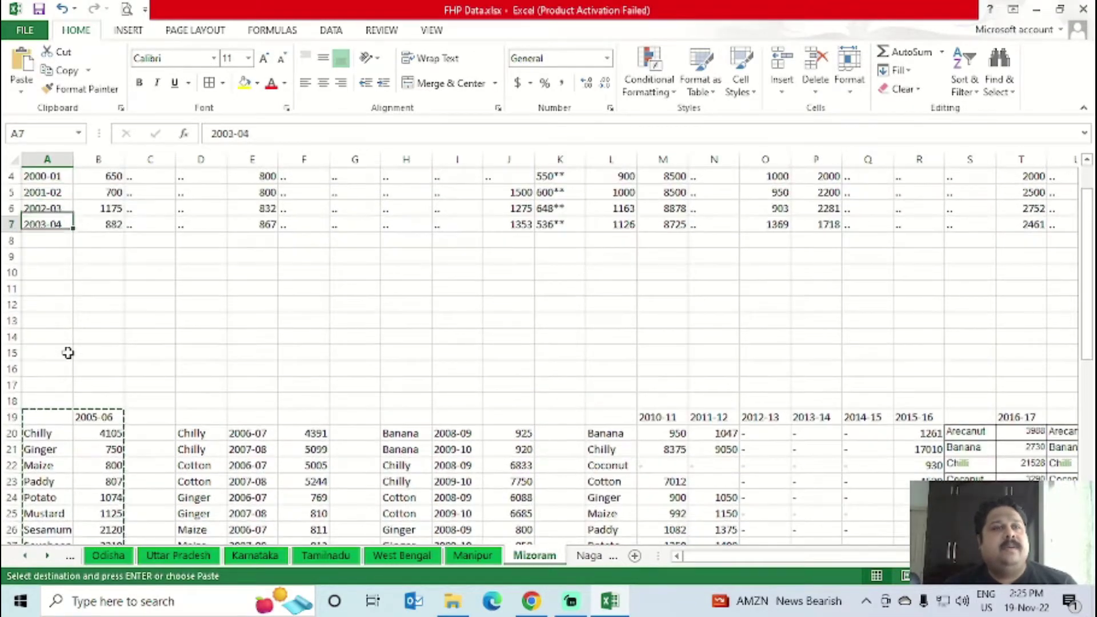
{"action": "right_click", "coordinate": [67, 352]}
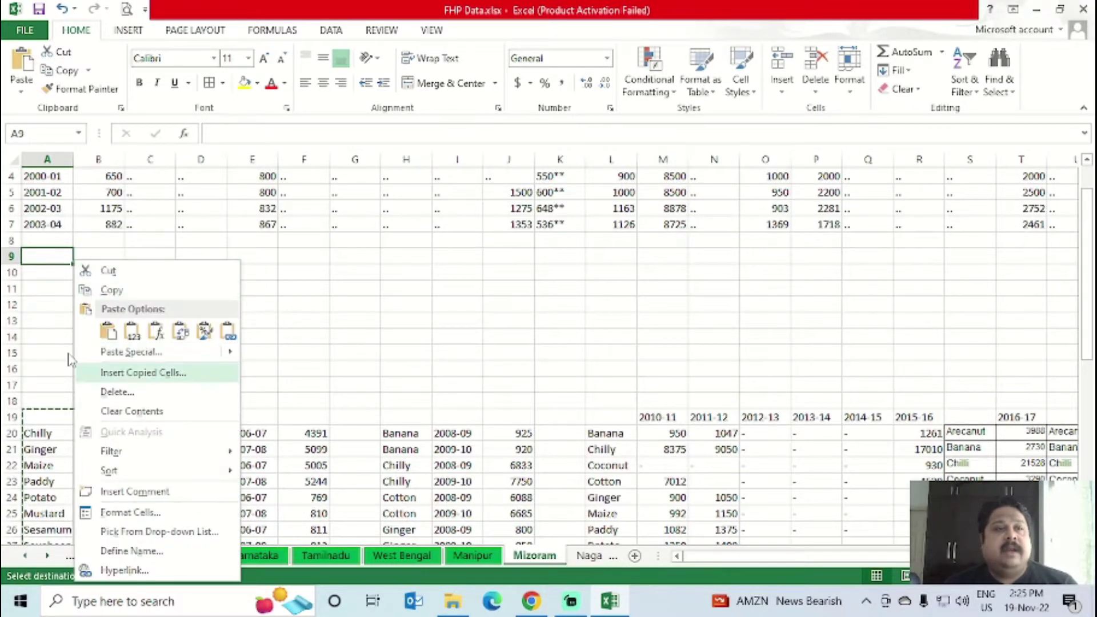
{"action": "left_click", "coordinate": [72, 354]}
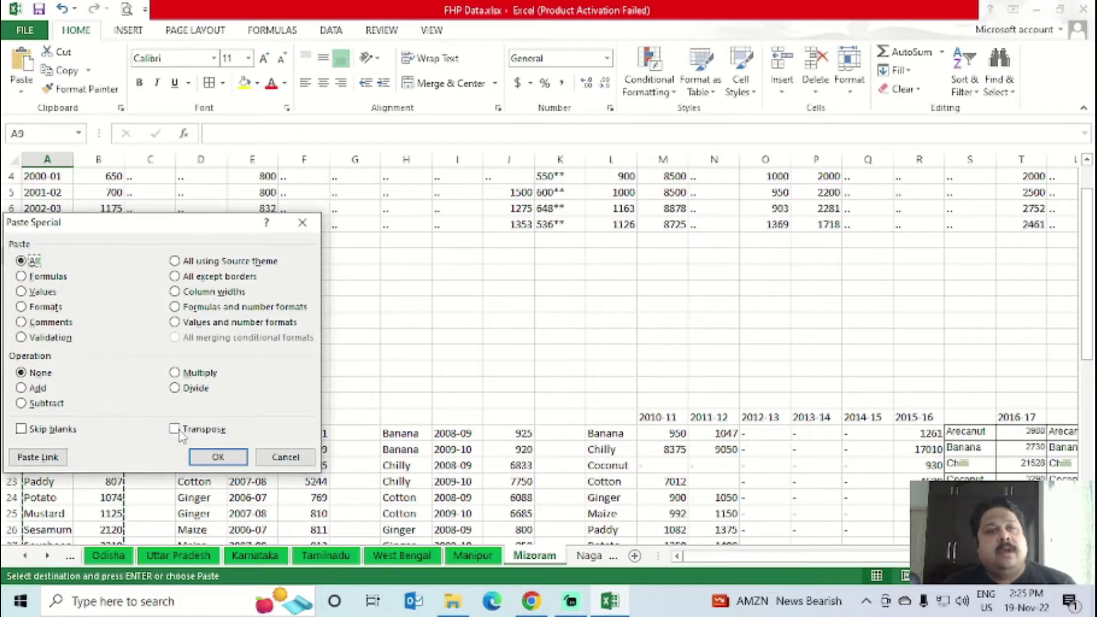
{"action": "left_click", "coordinate": [217, 457]}
{"action": "left_click", "coordinate": [345, 350]}
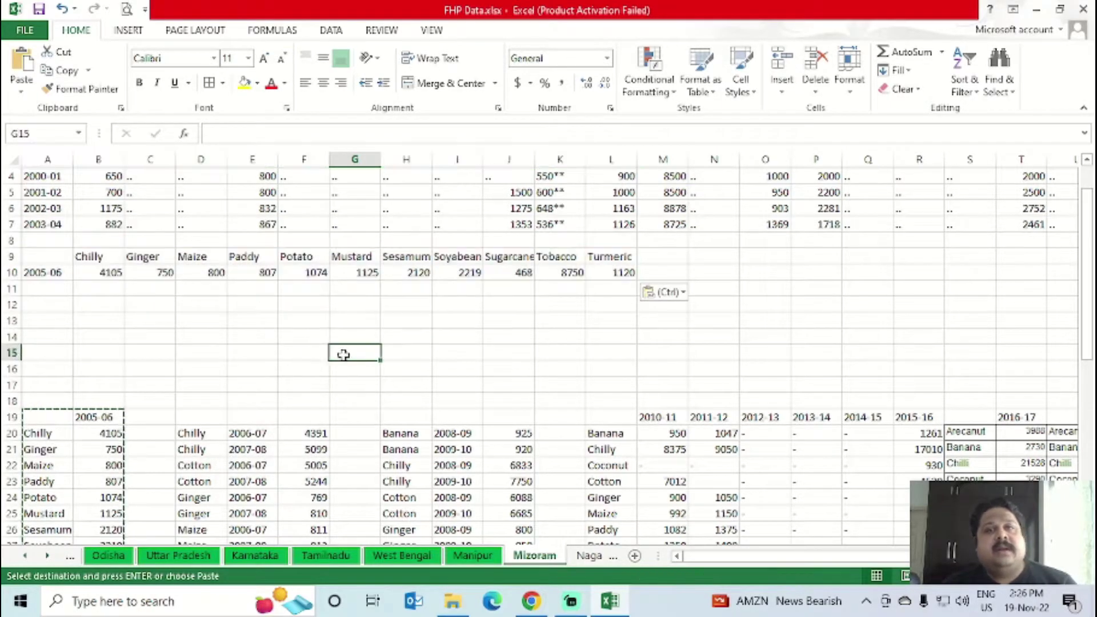
- Add filters to the header row of the source tables in columns D to J, row 19
{"action": "scroll", "coordinate": [346, 350], "scroll_direction": "up", "scroll_amount": 1}
{"action": "scroll", "coordinate": [271, 355], "scroll_direction": "down", "scroll_amount": 3}
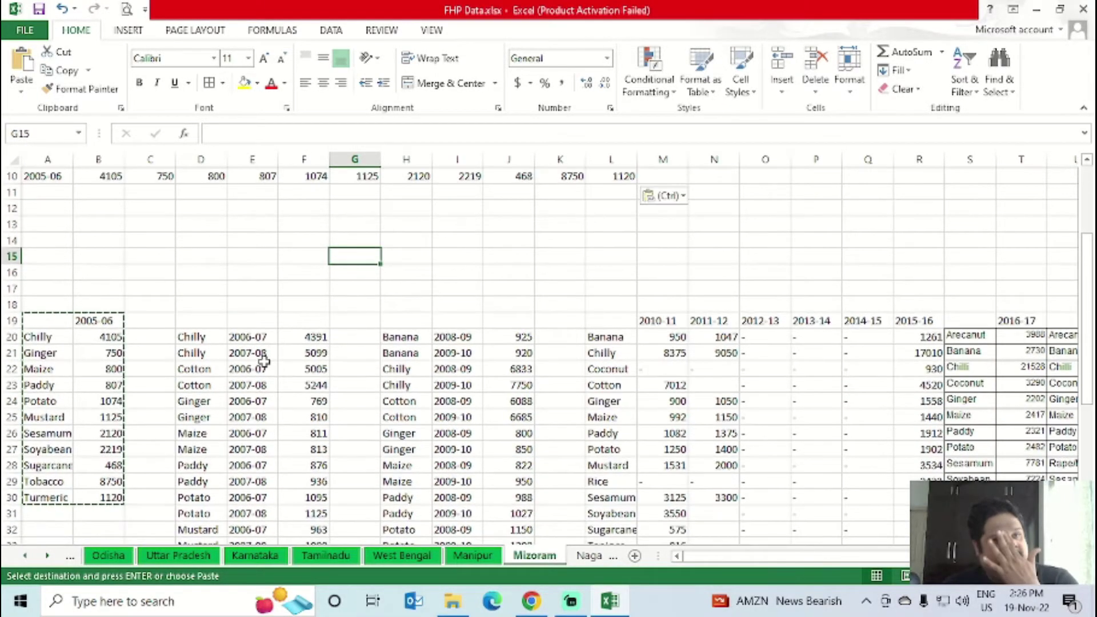
{"action": "scroll", "coordinate": [229, 361], "scroll_direction": "up", "scroll_amount": 2}
{"action": "left_click", "coordinate": [196, 417]}
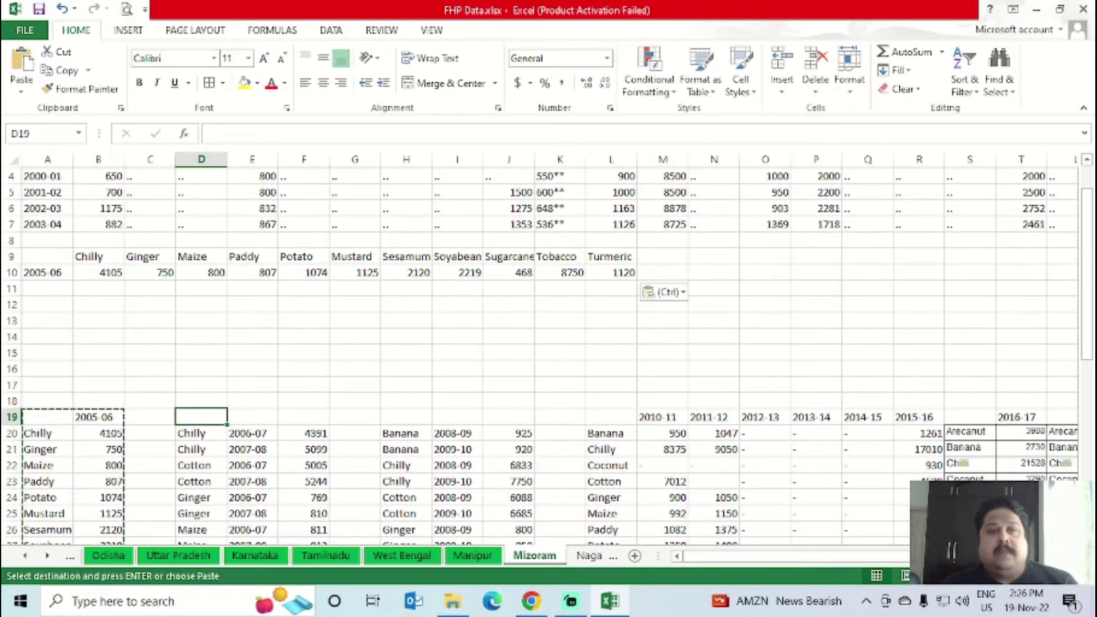
{"action": "left_click_drag", "start_coordinate": [242, 421], "coordinate": [535, 506]}
{"action": "key", "text": "ctrl+shift+l"}
{"action": "key", "text": "Up"}
{"action": "key", "text": "Up"}
{"action": "key", "text": "Up"}
{"action": "key", "text": "Down"}
{"action": "key", "text": "Down"}
{"action": "key", "text": "Down"}
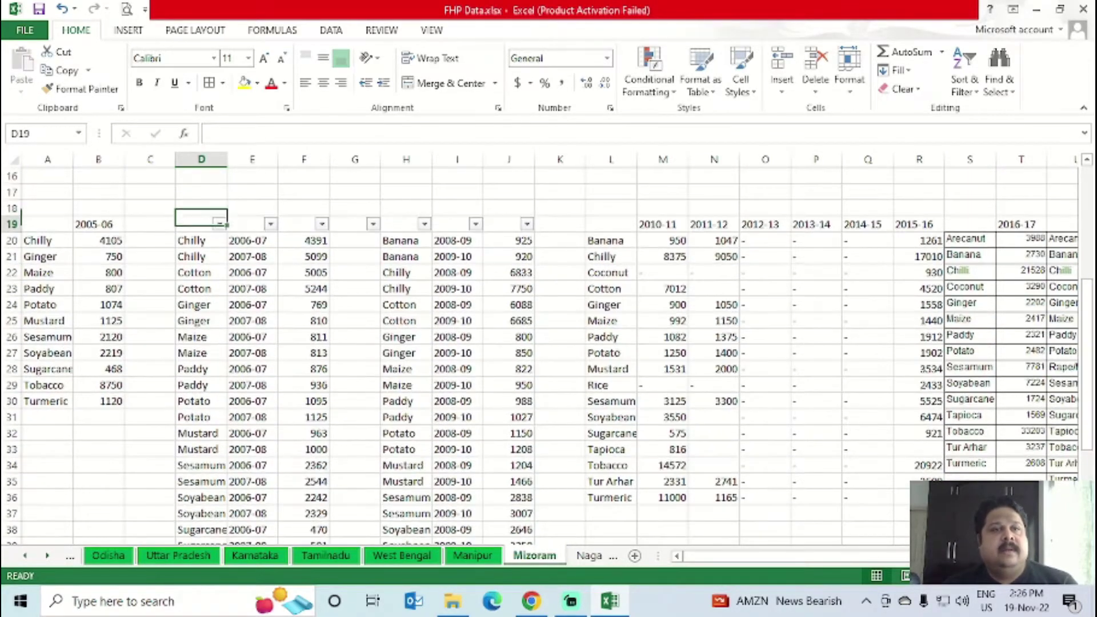
- Filter column E to show only the 2006-07 rows
{"action": "key", "text": "Right"}
{"action": "key", "text": "alt+Down"}
{"action": "key", "text": "Down"}
{"action": "key", "text": "Down"}
{"action": "key", "text": "Down"}
{"action": "key", "text": "Down"}
{"action": "key", "text": "Down"}
{"action": "key", "text": "Down"}
{"action": "key", "text": "Down"}
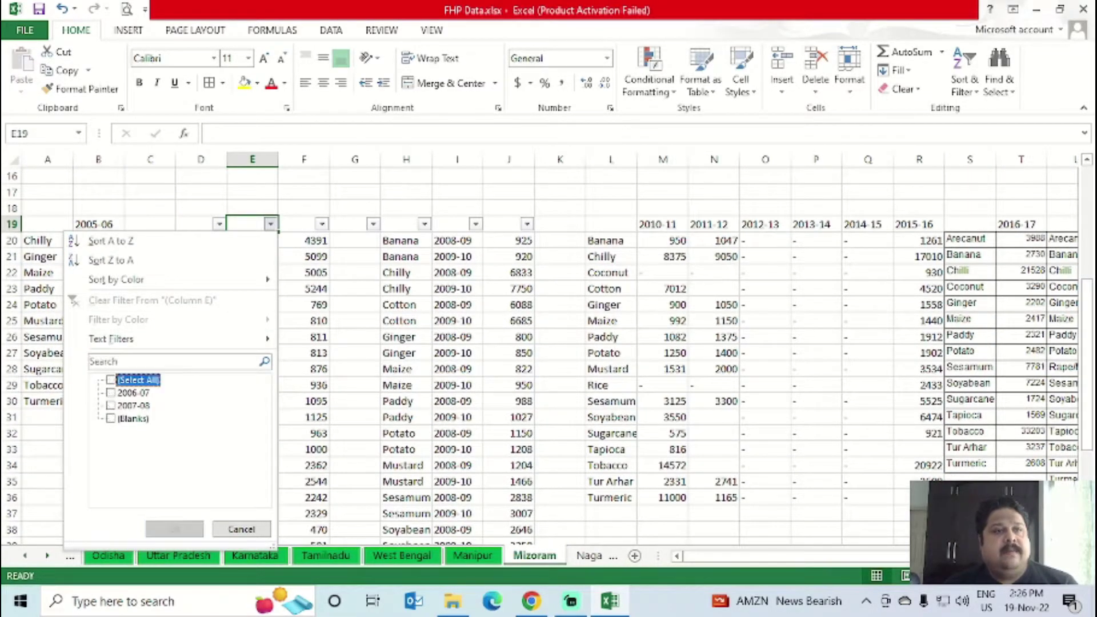
{"action": "key", "text": "space"}
{"action": "key", "text": "Return"}
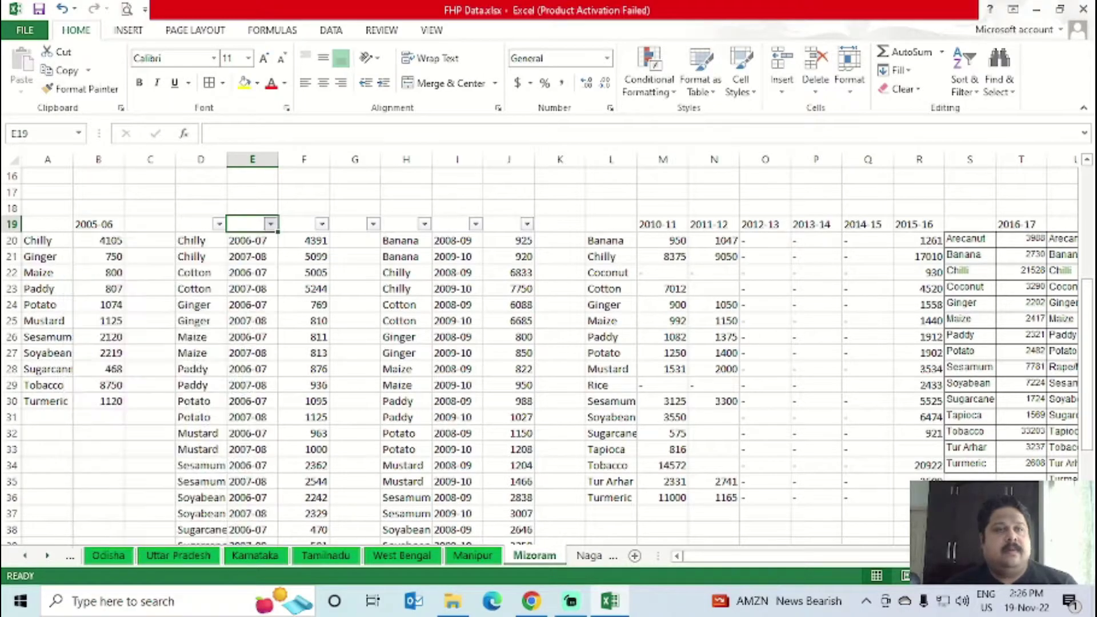
- Copy the filtered 2006-07 crops, years and values from columns D to F
{"action": "key", "text": "Down"}
{"action": "key", "text": "Left"}
{"action": "key", "text": "shift+Right"}
{"action": "key", "text": "ctrl+shift+Down"}
{"action": "left_click_drag", "start_coordinate": [252, 449], "coordinate": [303, 449]}
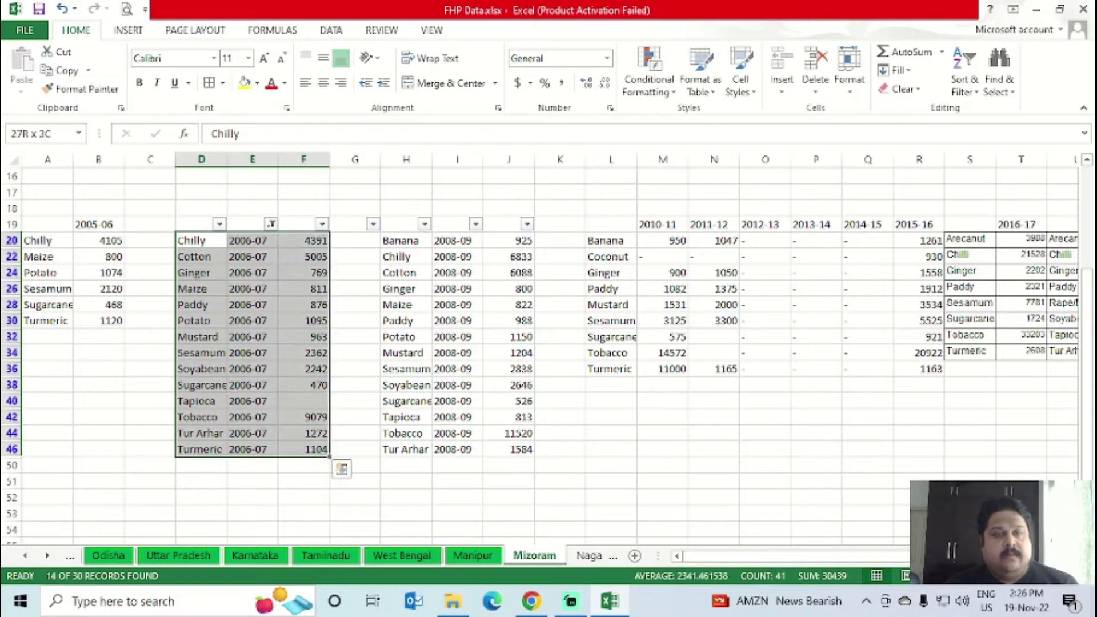
{"action": "key", "text": "ctrl+c"}
- Paste the copied 2006-07 data transposed at B11, below the 2005-06 row
{"action": "key", "text": "ctrl+Up"}
{"action": "key", "text": "ctrl+Up"}
{"action": "key", "text": "ctrl+Up"}
{"action": "key", "text": "Down"}
{"action": "key", "text": "Down"}
{"action": "key", "text": "Down"}
{"action": "key", "text": "Down"}
{"action": "key", "text": "Down"}
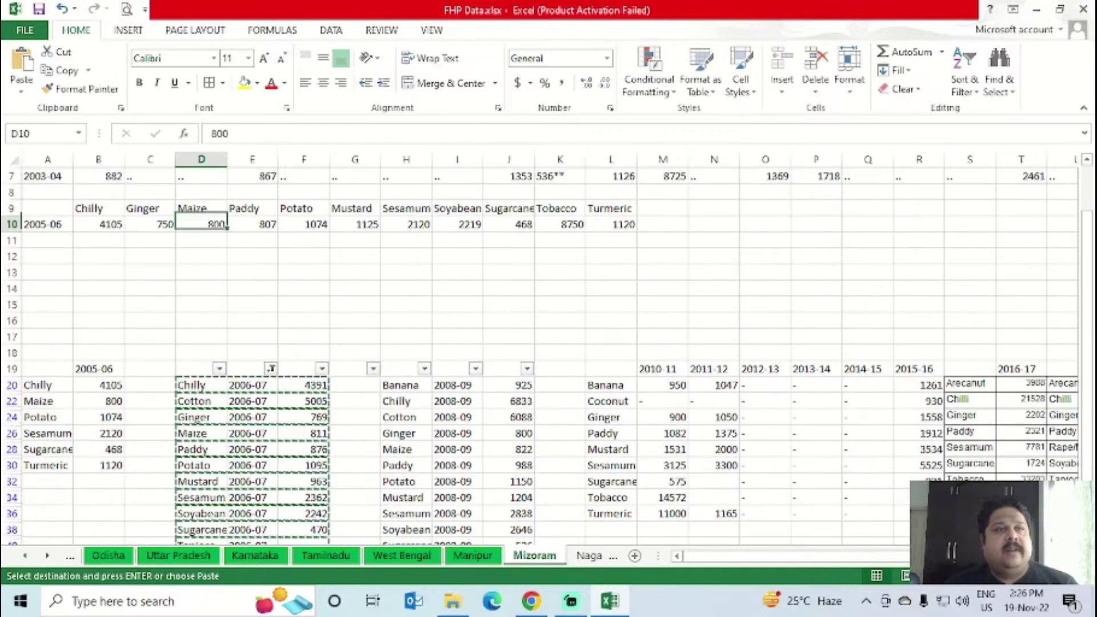
{"action": "key", "text": "Left"}
{"action": "key", "text": "Left"}
{"action": "key", "text": "Up"}
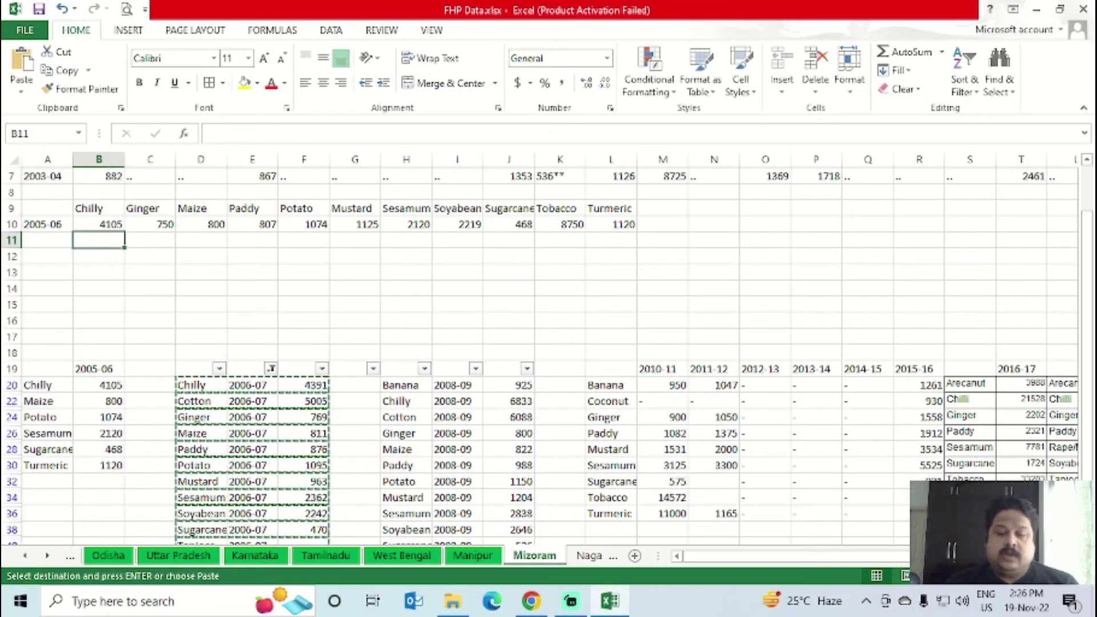
{"action": "right_click", "coordinate": [124, 247]}
{"action": "left_click", "coordinate": [182, 339]}
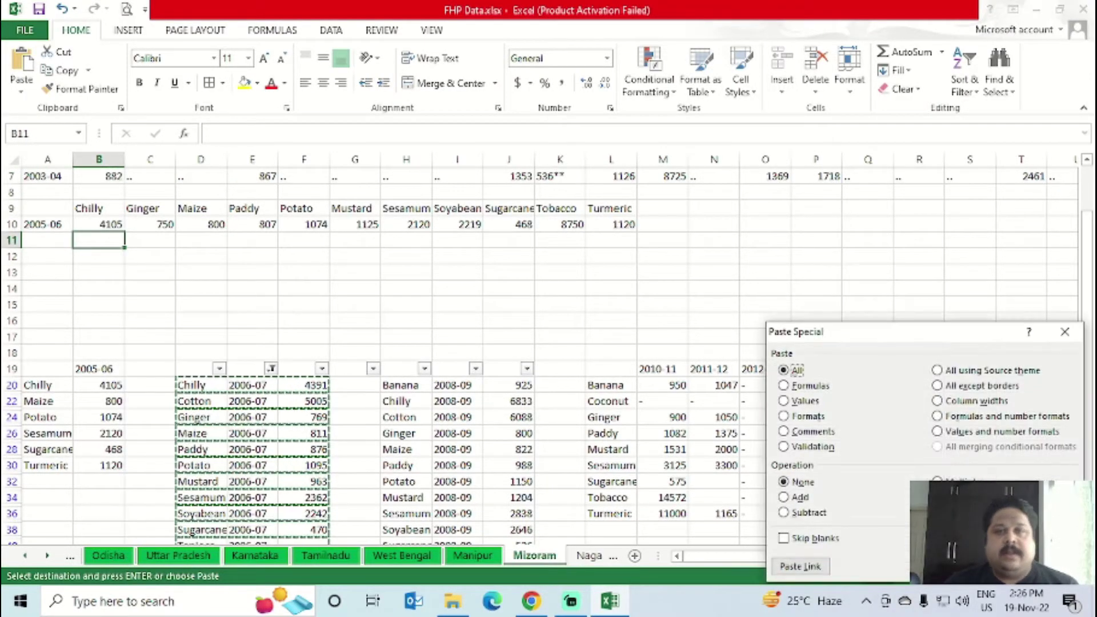
{"action": "key", "text": "Return"}
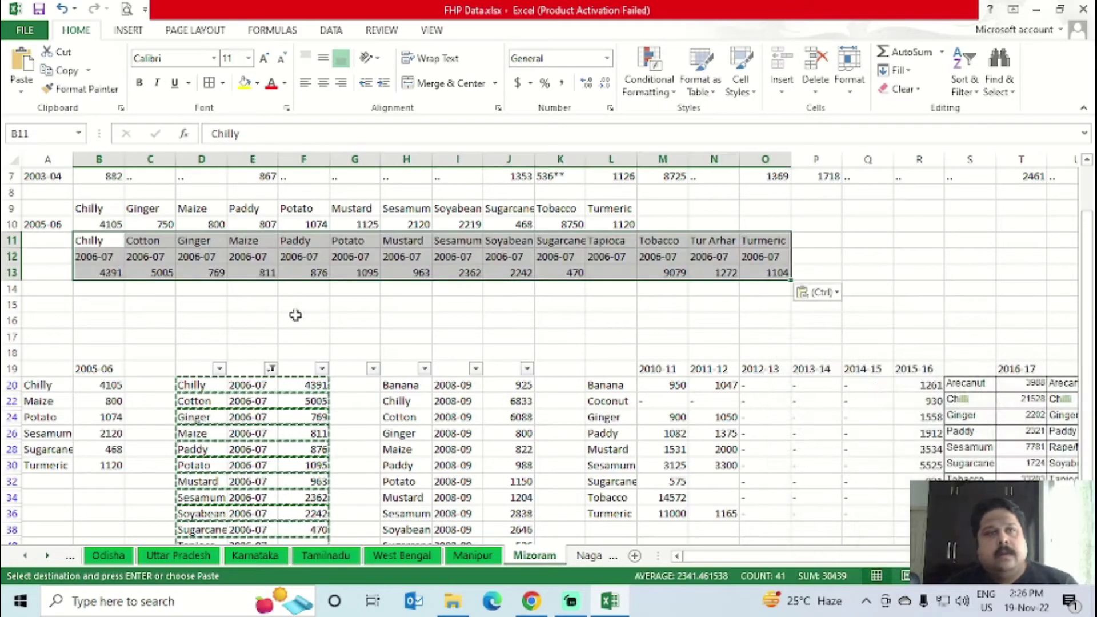
- Move the 2006-07 label from B12 to A13, beside its row of values
{"action": "key", "text": "Down"}
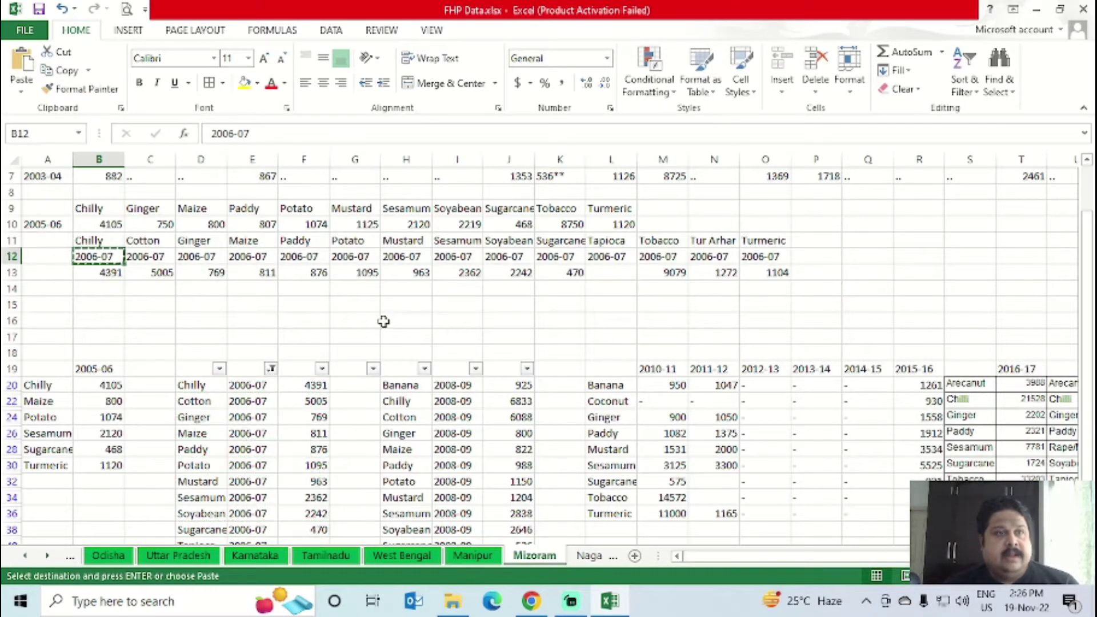
{"action": "key", "text": "Left"}
{"action": "key", "text": "Down"}
{"action": "key", "text": "Return"}
- Change the column E filter to show only the 2007-08 rows
{"action": "key", "text": "Right"}
{"action": "key", "text": "Right"}
{"action": "key", "text": "Down"}
{"action": "key", "text": "Down"}
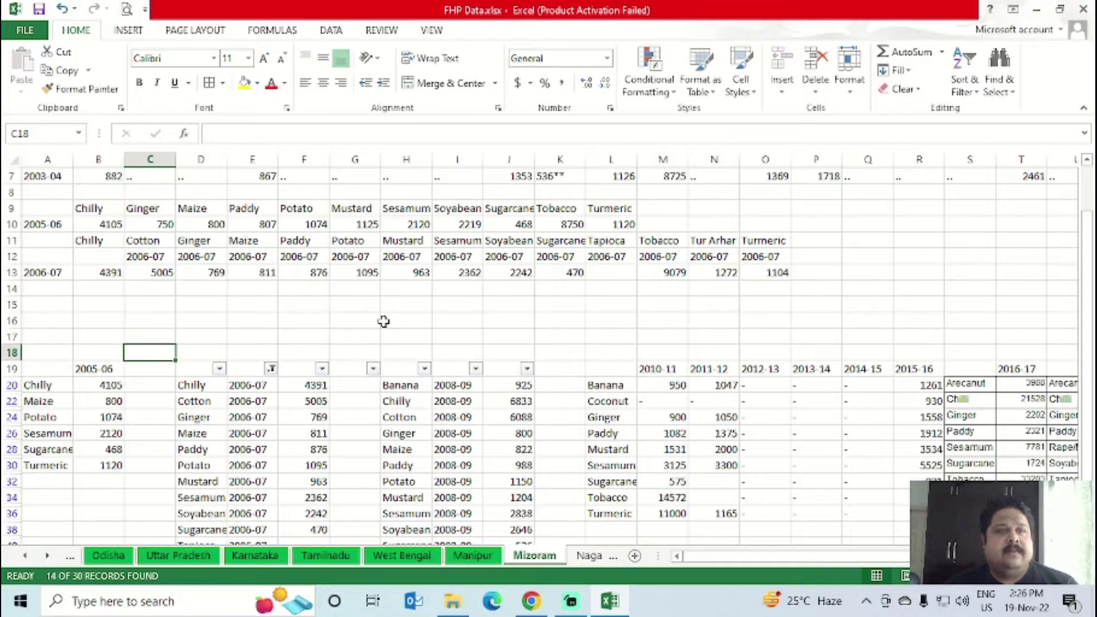
{"action": "key", "text": "Down"}
{"action": "key", "text": "Right"}
{"action": "key", "text": "Right"}
{"action": "key", "text": "Right"}
{"action": "key", "text": "alt+Down"}
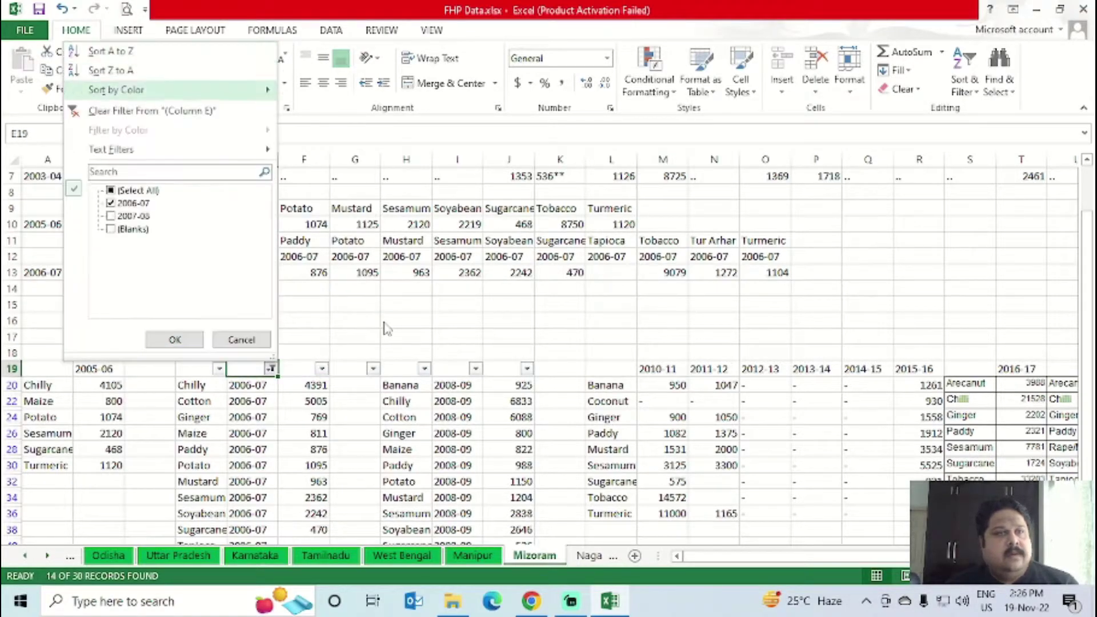
{"action": "key", "text": "Down"}
{"action": "key", "text": "space"}
{"action": "key", "text": "Return"}
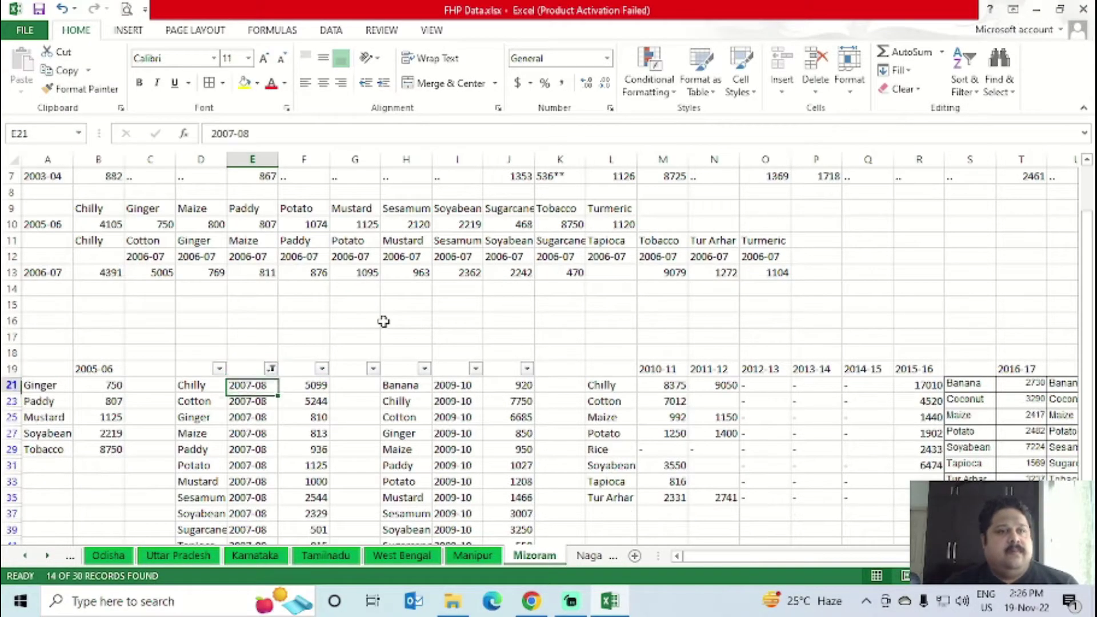
- Copy the filtered 2007-08 crops, years and values from columns D to F
{"action": "key", "text": "Left"}
{"action": "key", "text": "shift+Right"}
{"action": "key", "text": "shift+Right"}
{"action": "key", "text": "ctrl+shift+Down"}
{"action": "key", "text": "ctrl+c"}
- Paste the copied 2007-08 data transposed at B14, below the 2006-07 values
{"action": "key", "text": "ctrl+Up"}
{"action": "key", "text": "Down"}
{"action": "key", "text": "Left"}
{"action": "key", "text": "Left"}
{"action": "key", "text": "Left"}
{"action": "key", "text": "Right"}
{"action": "key", "text": "shift+F10"}
{"action": "key", "text": "Escape"}
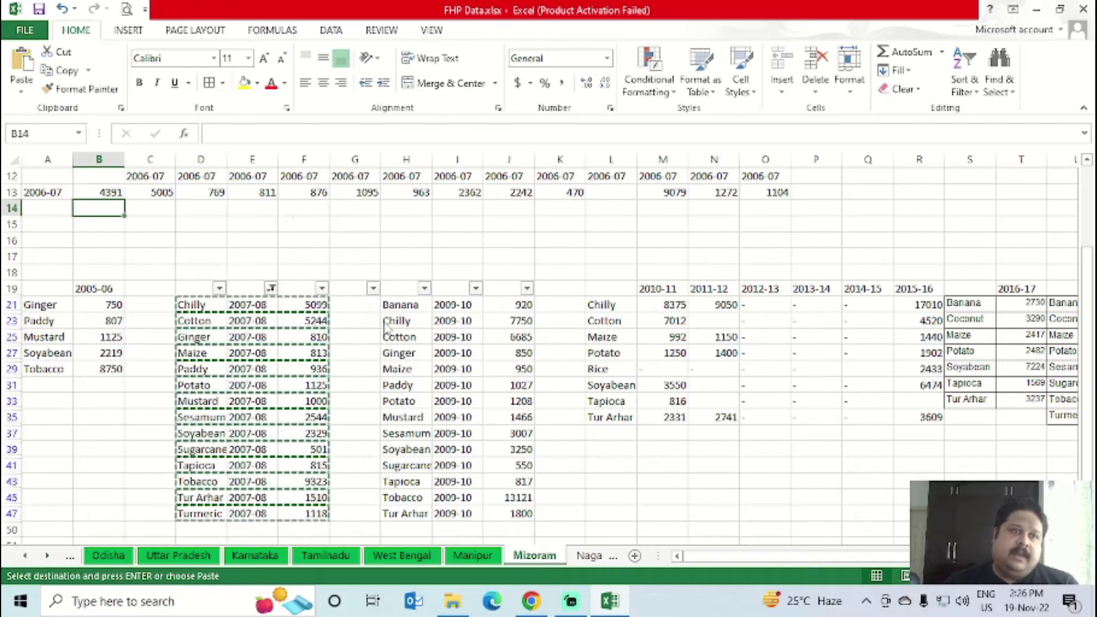
{"action": "key", "text": "ctrl+alt+v"}
{"action": "left_click", "coordinate": [395, 397]}
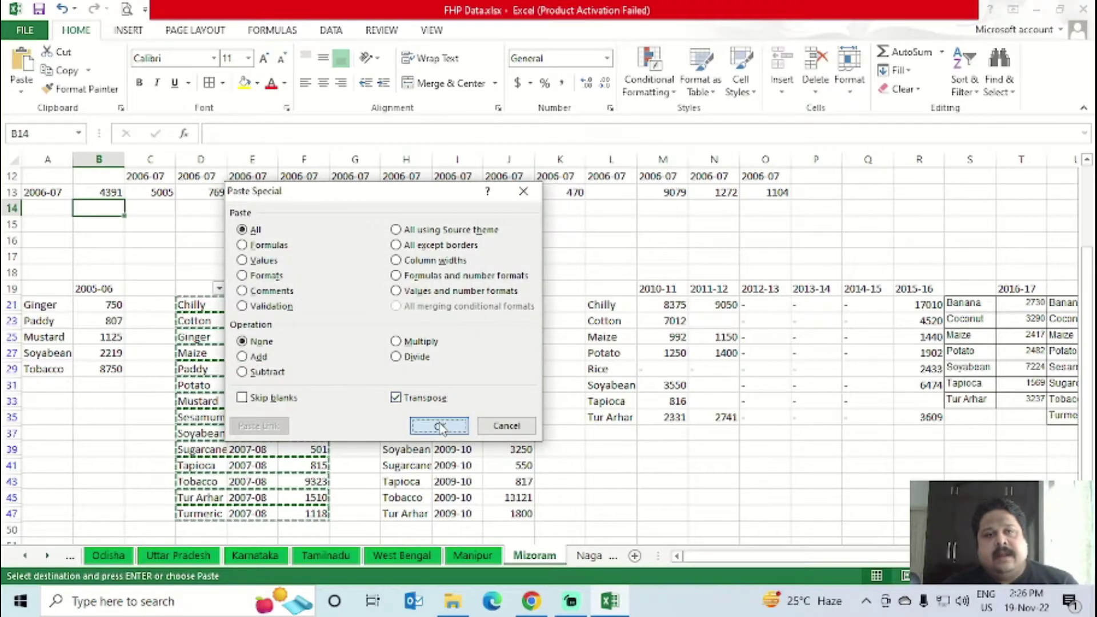
{"action": "left_click", "coordinate": [439, 427]}
- Move the 2007-08 label from B15 to A16, beside its row of values
{"action": "key", "text": "Down"}
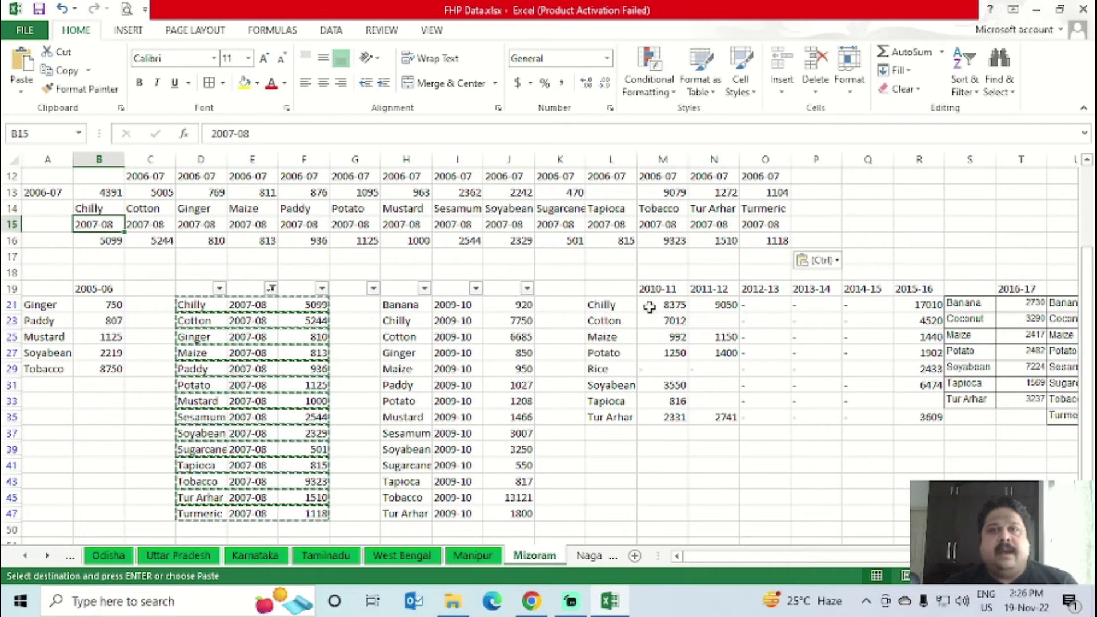
{"action": "key", "text": "ctrl+x"}
{"action": "key", "text": "Left"}
{"action": "key", "text": "Down"}
{"action": "key", "text": "ctrl+v"}
- Insert ten blank rows at row 19, above the header row of the source tables
{"action": "key", "text": "Down"}
{"action": "key", "text": "Down"}
{"action": "key", "text": "Down"}
{"action": "key", "text": "Down"}
{"action": "key", "text": "shift+space"}
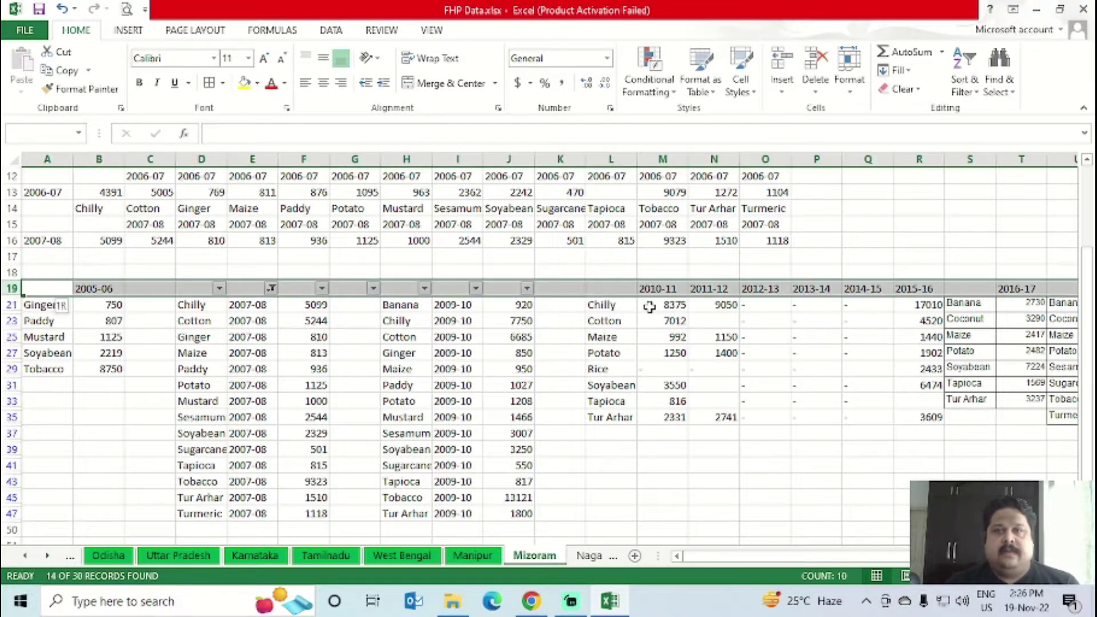
{"action": "key", "text": "ctrl+plus"}
{"action": "key", "text": "ctrl+plus"}
{"action": "key", "text": "ctrl+plus"}
{"action": "key", "text": "ctrl+plus"}
{"action": "key", "text": "ctrl+plus"}
{"action": "key", "text": "ctrl+plus"}
{"action": "key", "text": "ctrl+plus"}
{"action": "key", "text": "ctrl+plus"}
{"action": "key", "text": "ctrl+plus"}
{"action": "key", "text": "ctrl+plus"}
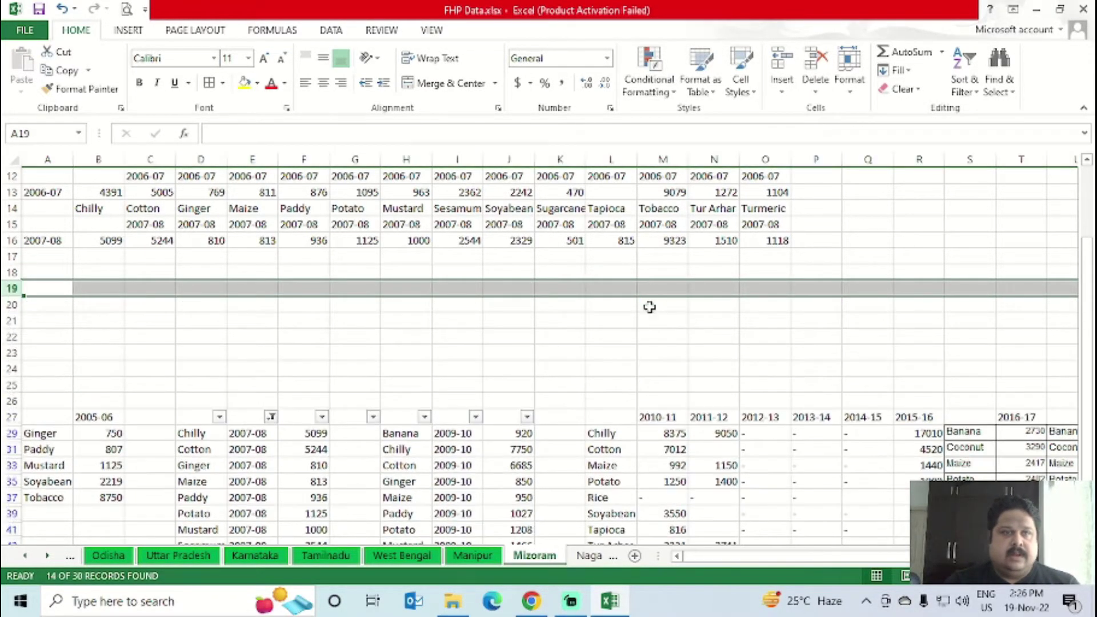
- Remove the year filter from column E so all source rows are shown again
{"action": "key", "text": "Down"}
{"action": "key", "text": "Down"}
{"action": "key", "text": "Down"}
{"action": "key", "text": "Right"}
{"action": "key", "text": "Right"}
{"action": "key", "text": "Right"}
{"action": "key", "text": "Right"}
{"action": "key", "text": "ctrl+Down"}
{"action": "key", "text": "Up"}
{"action": "key", "text": "alt+Down"}
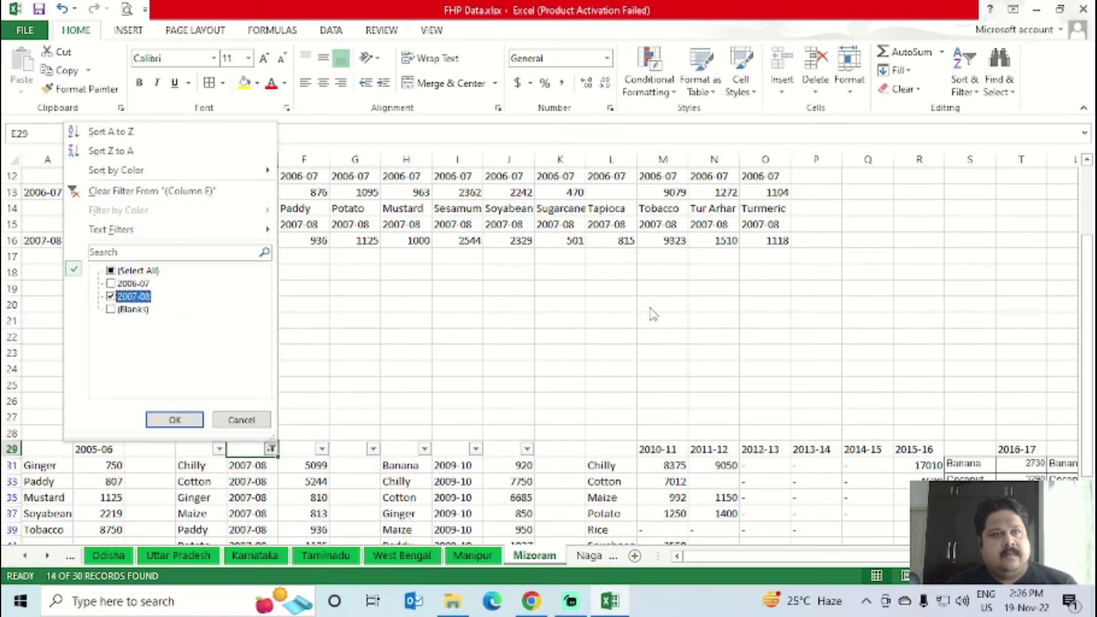
{"action": "key", "text": "Return"}
- Filter column I to show only the 2008-09 rows
{"action": "key", "text": "Down"}
{"action": "key", "text": "Right"}
{"action": "key", "text": "Right"}
{"action": "key", "text": "Right"}
{"action": "key", "text": "Up"}
{"action": "key", "text": "alt+Down"}
{"action": "key", "text": "Escape"}
{"action": "key", "text": "Right"}
{"action": "key", "text": "alt+Down"}
{"action": "key", "text": "Down"}
{"action": "key", "text": "Down"}
{"action": "key", "text": "Down"}
{"action": "key", "text": "Down"}
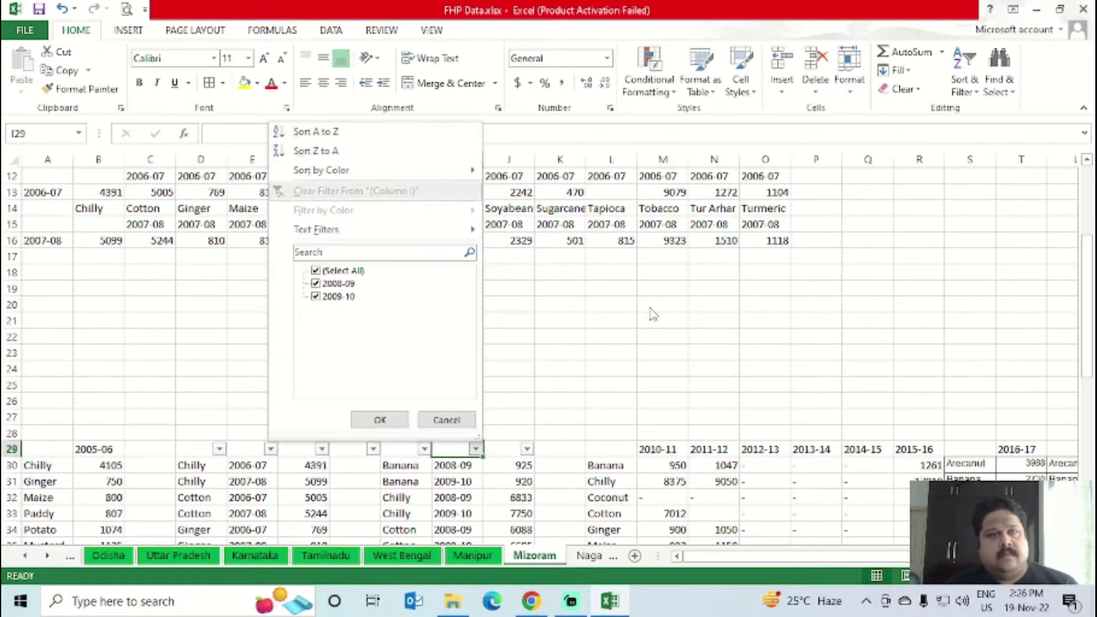
{"action": "key", "text": "Down"}
{"action": "key", "text": "space"}
{"action": "key", "text": "Return"}
- Copy the filtered 2008-09 crops, years and values from columns H to J
{"action": "key", "text": "Down"}
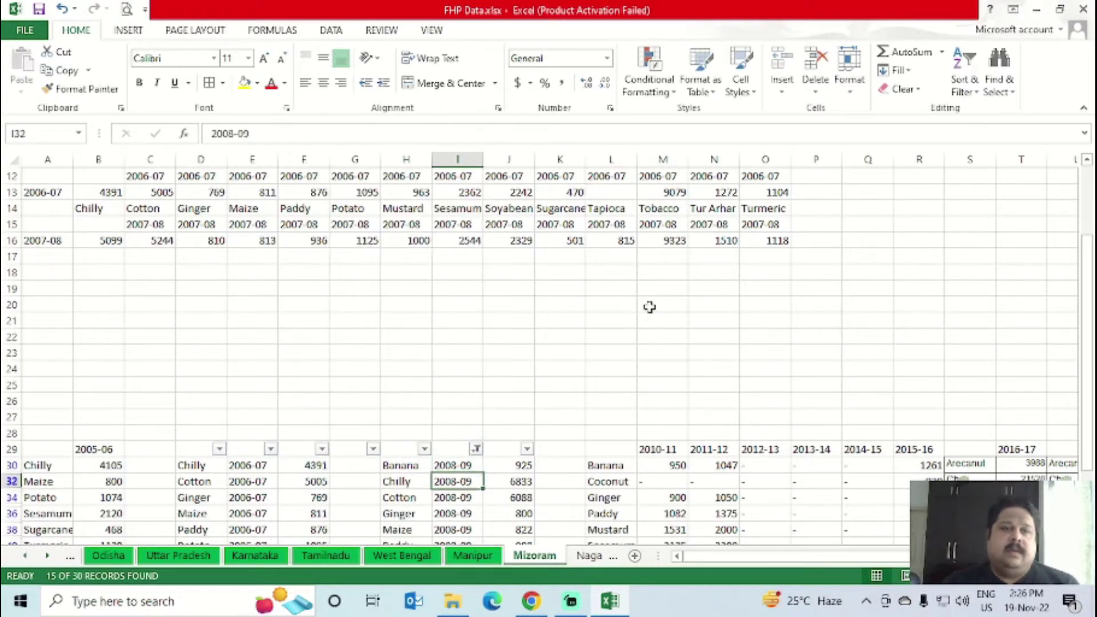
{"action": "key", "text": "Left"}
{"action": "key", "text": "ctrl+shift+Right"}
{"action": "key", "text": "ctrl+shift+Down"}
{"action": "key", "text": "ctrl+c"}
{"action": "key", "text": "alt+shift"}
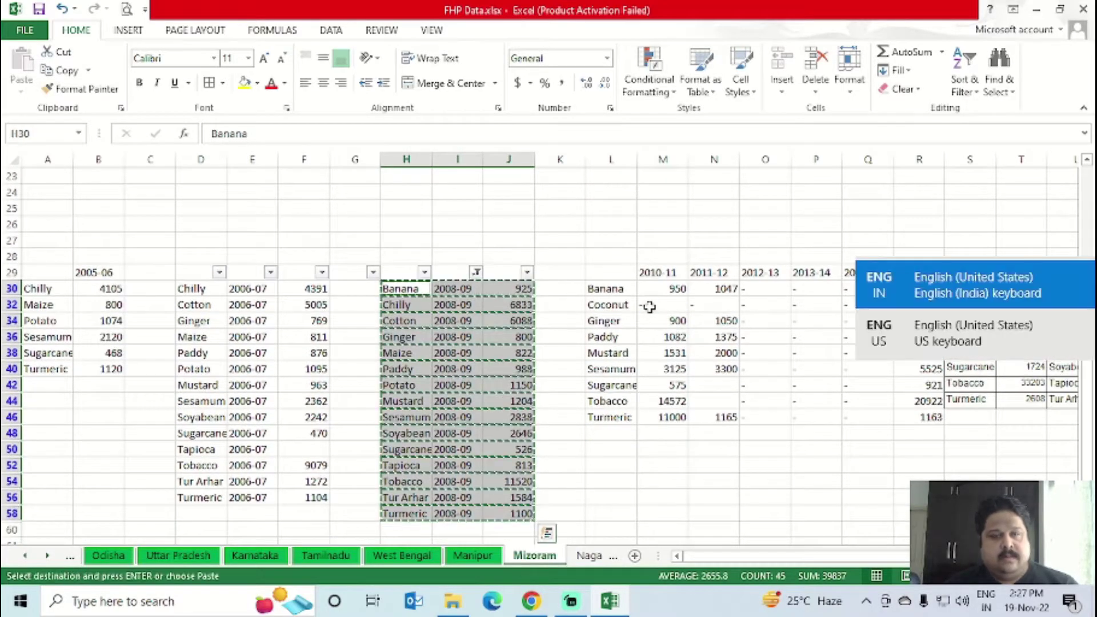
- Paste the copied 2008-09 data transposed at B17, below the 2007-08 values
{"action": "key", "text": "ctrl+Up"}
{"action": "key", "text": "Home"}
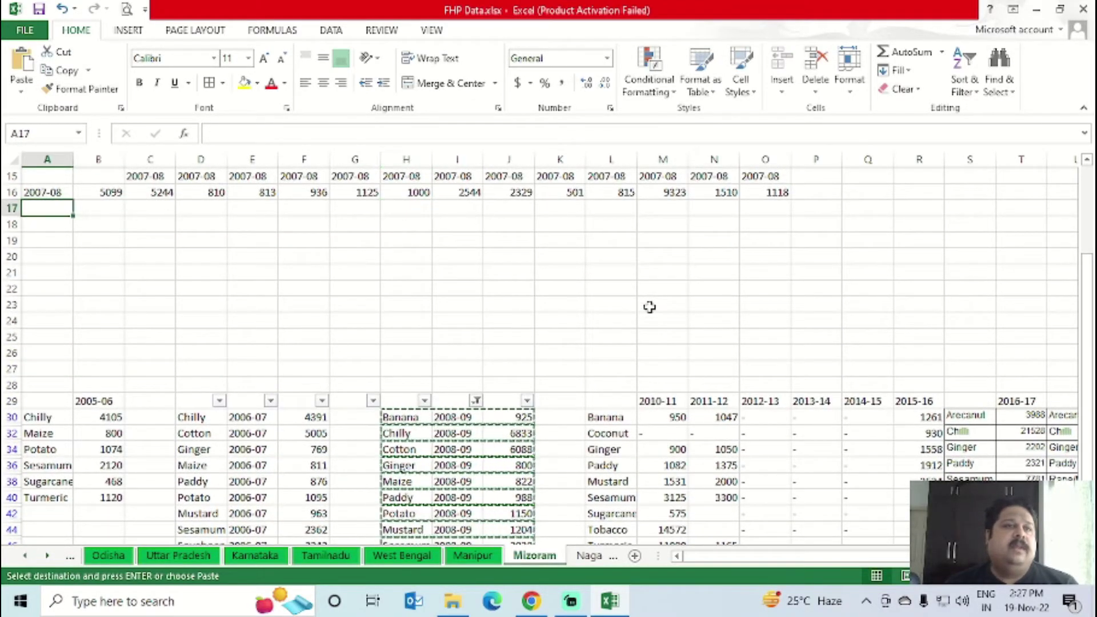
{"action": "key", "text": "Right"}
{"action": "key", "text": "Up"}
{"action": "key", "text": "Up"}
{"action": "key", "text": "Up"}
{"action": "key", "text": "Up"}
{"action": "key", "text": "Up"}
{"action": "key", "text": "Up"}
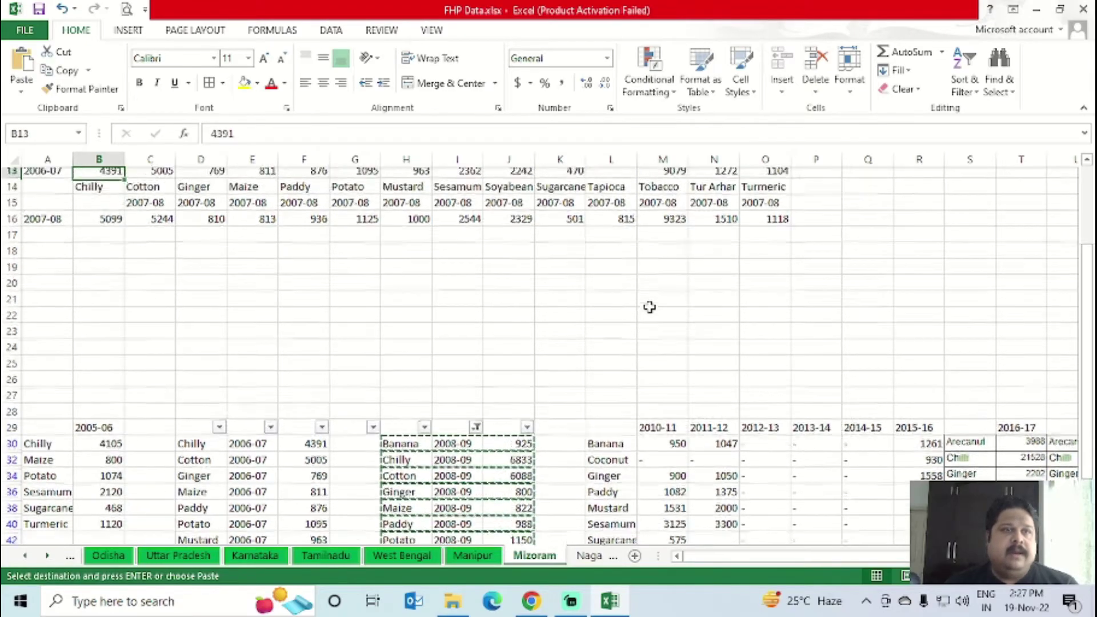
{"action": "key", "text": "Down"}
{"action": "key", "text": "Down"}
{"action": "key", "text": "Down"}
{"action": "key", "text": "Down"}
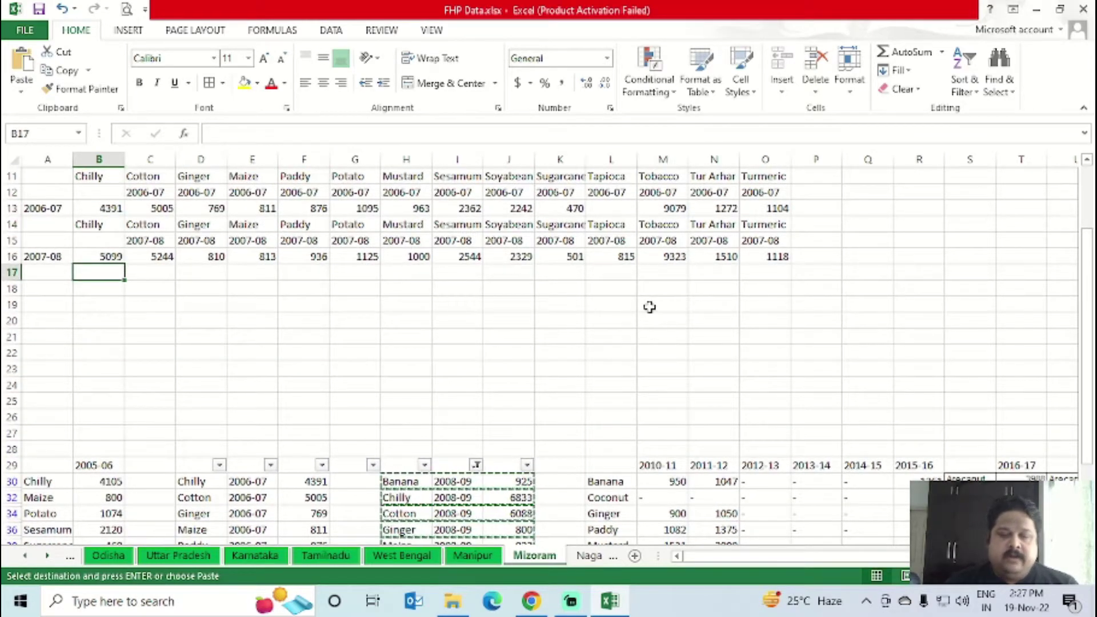
{"action": "key", "text": "shift+F10"}
{"action": "key", "text": "Down"}
{"action": "key", "text": "Down"}
{"action": "key", "text": "Down"}
{"action": "key", "text": "Down"}
{"action": "key", "text": "Down"}
{"action": "key", "text": "Down"}
{"action": "key", "text": "Up"}
{"action": "key", "text": "Up"}
{"action": "key", "text": "Return"}
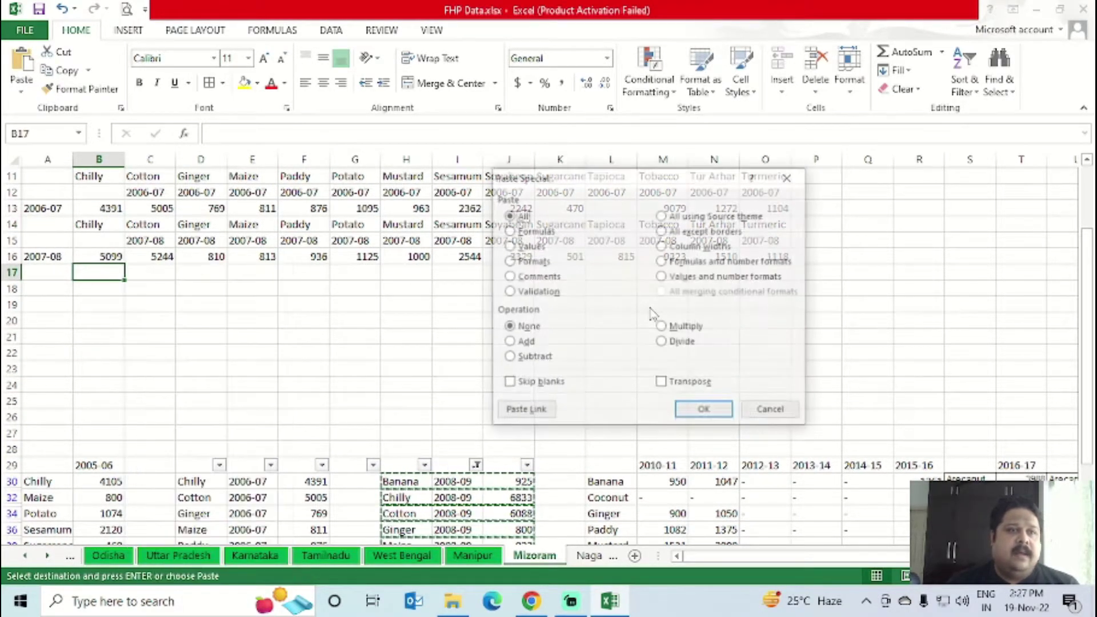
{"action": "left_click", "coordinate": [691, 385]}
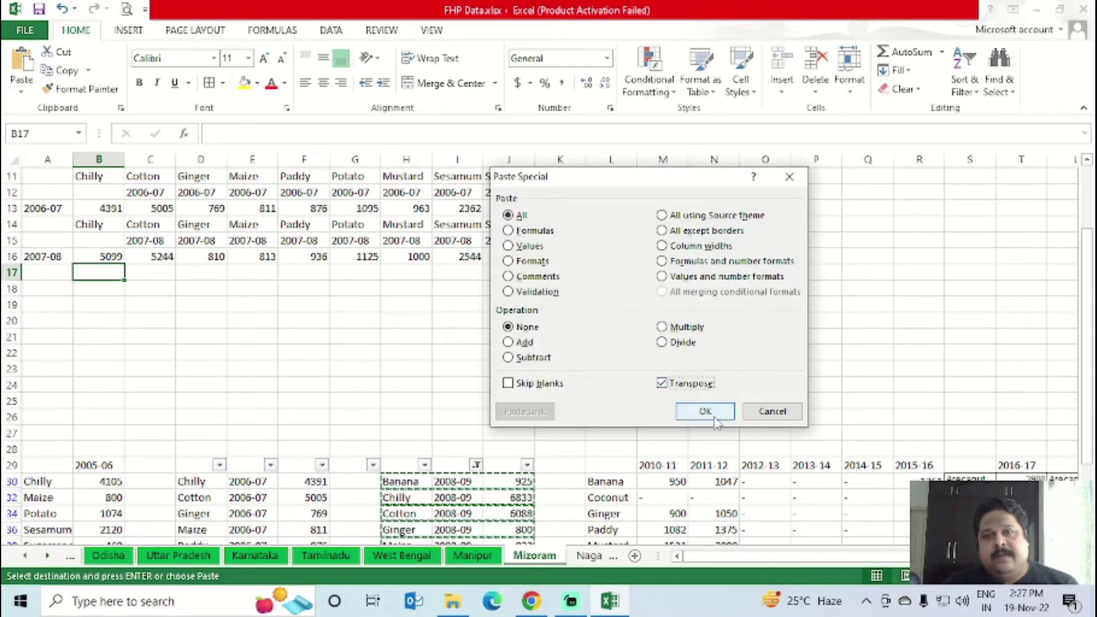
{"action": "left_click", "coordinate": [706, 412]}
{"action": "key", "text": "Down"}
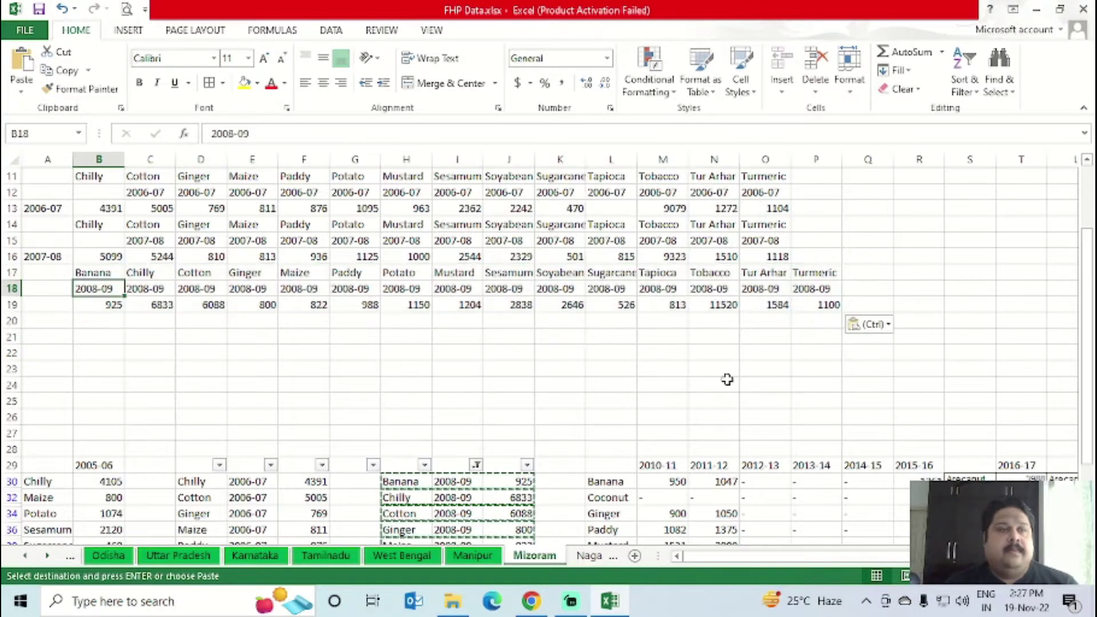
- Move the cut 2008-09 label into A19, beside the row of 2008-09 values
{"action": "key", "text": "Left"}
{"action": "key", "text": "Down"}
{"action": "key", "text": "Return"}
- Switch the year filter in column I to show only the 2009-10 rows
{"action": "key", "text": "Right"}
{"action": "key", "text": "Right"}
{"action": "key", "text": "Right"}
{"action": "key", "text": "Right"}
{"action": "key", "text": "Right"}
{"action": "key", "text": "Right"}
{"action": "key", "text": "Right"}
{"action": "key", "text": "Right"}
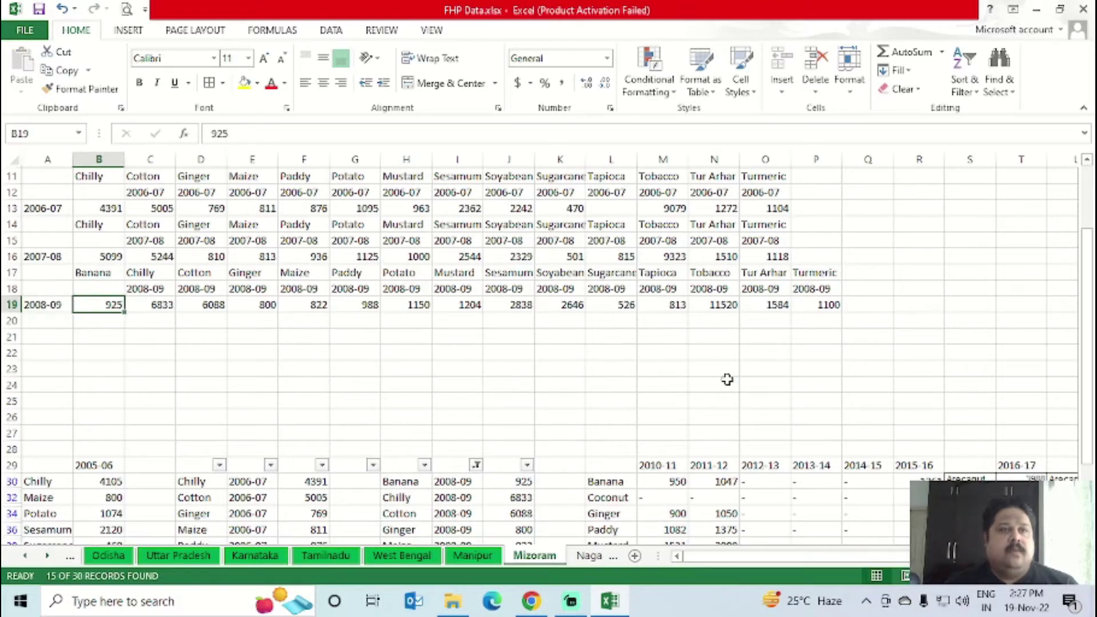
{"action": "key", "text": "Up"}
{"action": "key", "text": "alt+Down"}
{"action": "key", "text": "Down"}
{"action": "key", "text": "Down"}
{"action": "key", "text": "Down"}
{"action": "key", "text": "Down"}
{"action": "key", "text": "Down"}
{"action": "key", "text": "Down"}
{"action": "key", "text": "Down"}
{"action": "key", "text": "Down"}
{"action": "key", "text": "space"}
{"action": "key", "text": "Down"}
{"action": "key", "text": "space"}
{"action": "key", "text": "Return"}
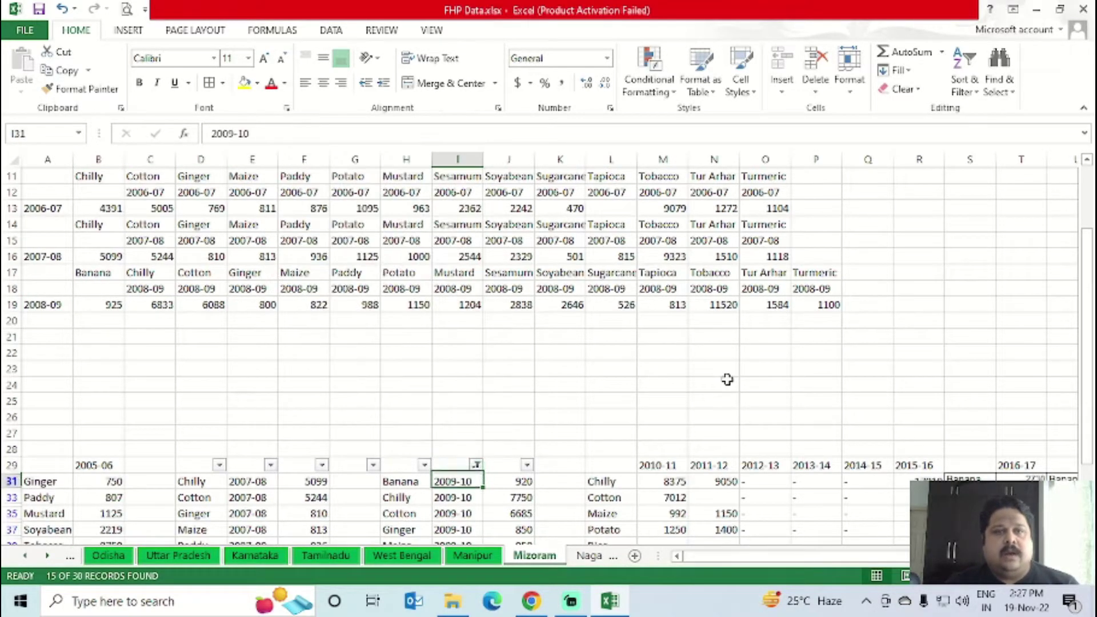
- Copy the filtered 2009-10 crops, years and values from columns H to J
{"action": "key", "text": "Down"}
{"action": "key", "text": "Left"}
{"action": "key", "text": "shift+Right"}
{"action": "key", "text": "shift+Right"}
{"action": "key", "text": "ctrl+shift+Down"}
{"action": "key", "text": "ctrl+c"}
- Paste the copied 2009-10 data transposed at B20, directly below the 2008-09 values
{"action": "key", "text": "ctrl+Up"}
{"action": "key", "text": "ctrl+Up"}
{"action": "key", "text": "Down"}
{"action": "key", "text": "Down"}
{"action": "key", "text": "Down"}
{"action": "key", "text": "Down"}
{"action": "key", "text": "Down"}
{"action": "key", "text": "Down"}
{"action": "key", "text": "Down"}
{"action": "key", "text": "Down"}
{"action": "key", "text": "Down"}
{"action": "key", "text": "Down"}
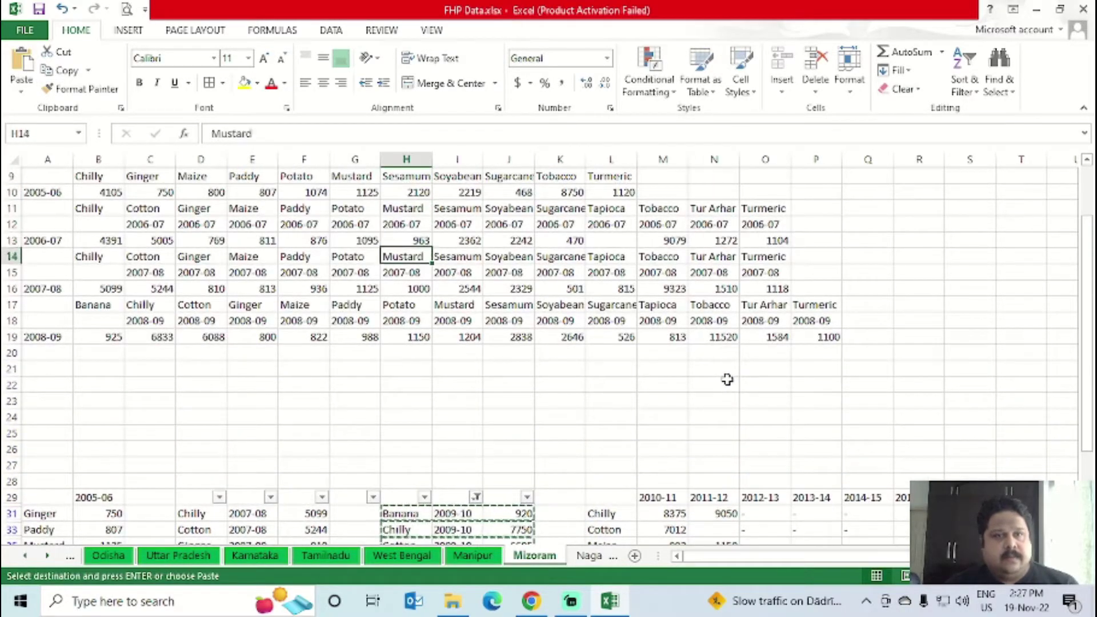
{"action": "key", "text": "Home"}
{"action": "key", "text": "Right"}
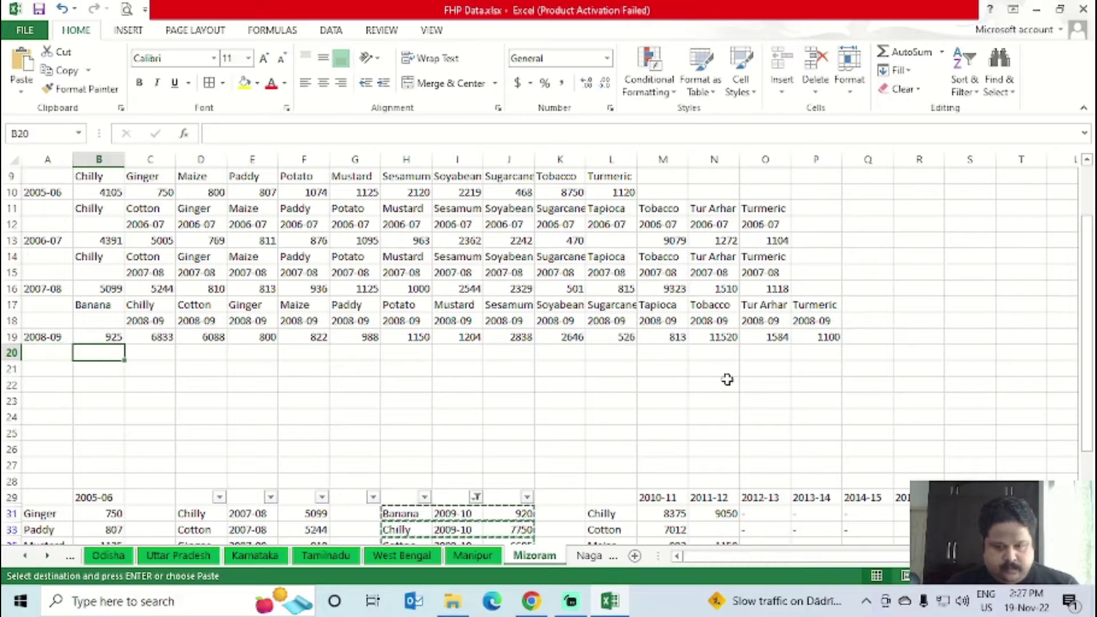
{"action": "key", "text": "shift+F10"}
{"action": "key", "text": "Down"}
{"action": "key", "text": "Down"}
{"action": "key", "text": "Down"}
{"action": "key", "text": "Down"}
{"action": "key", "text": "Down"}
{"action": "key", "text": "Up"}
{"action": "key", "text": "Up"}
{"action": "key", "text": "Return"}
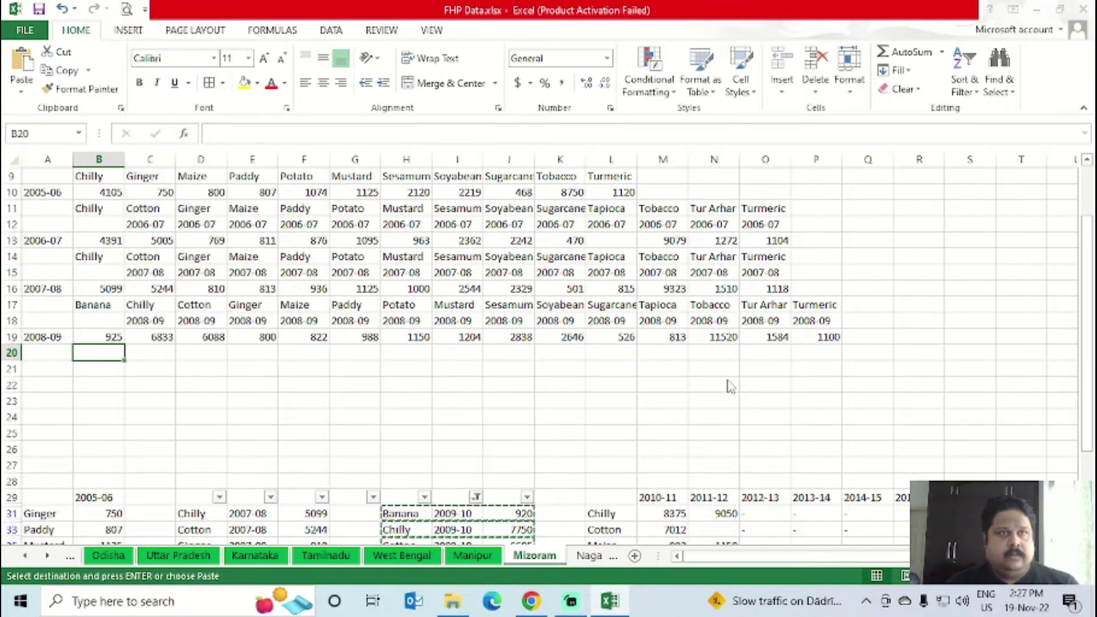
{"action": "left_click", "coordinate": [753, 451]}
{"action": "key", "text": "Return"}
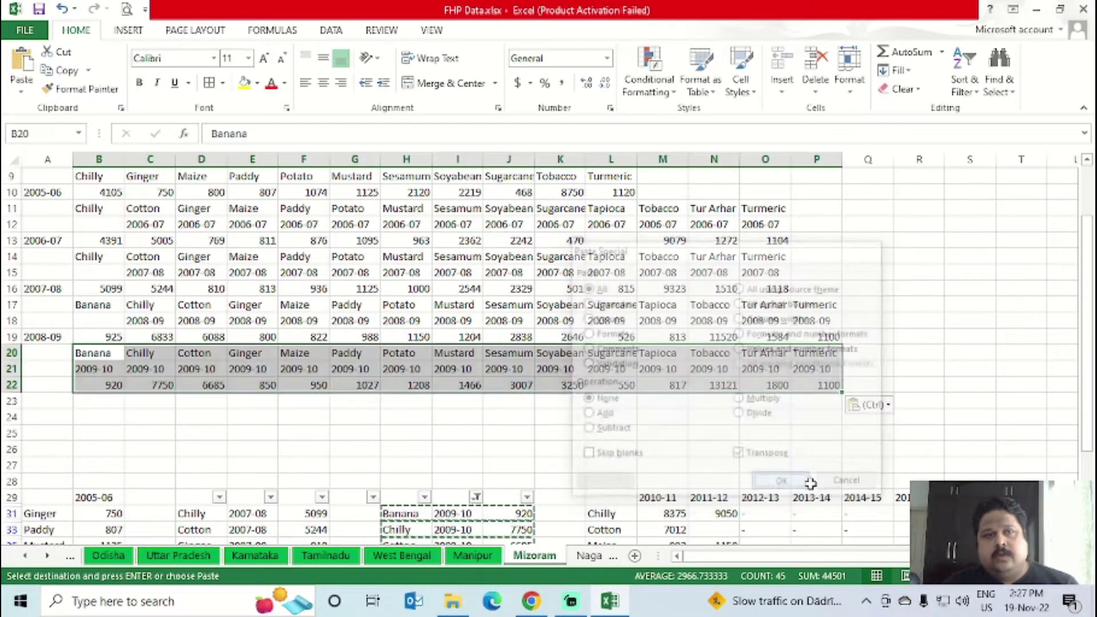
- Move the 2009-10 label from B21 to A22, beside the row of 2009-10 values
{"action": "key", "text": "ctrl+x"}
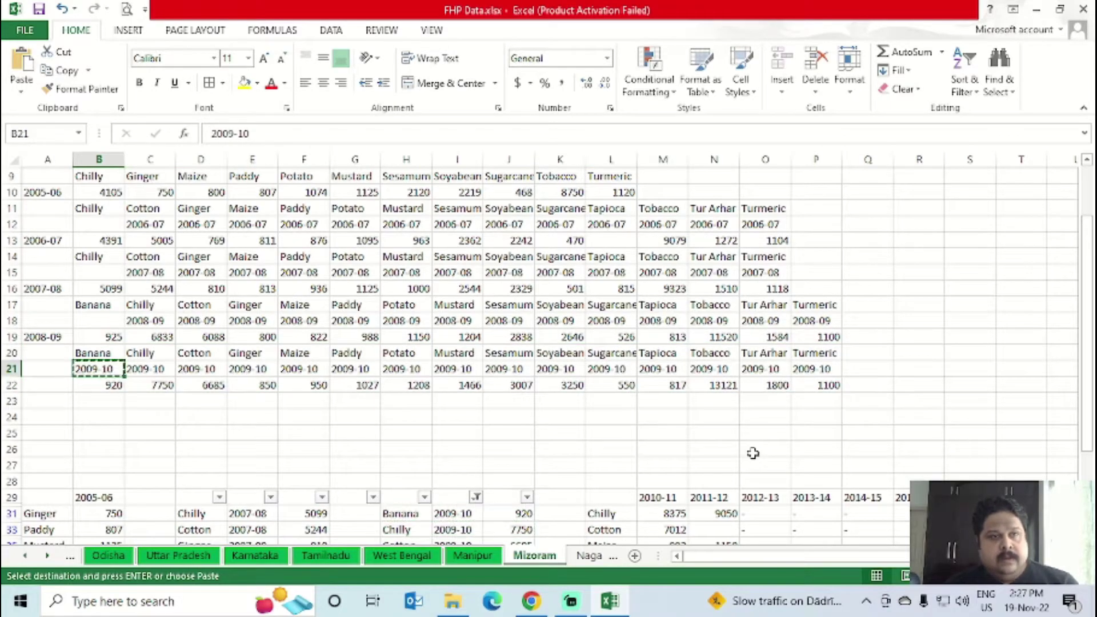
{"action": "key", "text": "Left"}
{"action": "key", "text": "Down"}
{"action": "key", "text": "ctrl+v"}
- Clear the year filter from column I so all source rows are shown again
{"action": "key", "text": "Right"}
{"action": "key", "text": "Right"}
{"action": "key", "text": "Right"}
{"action": "key", "text": "Down"}
{"action": "key", "text": "ctrl+Right"}
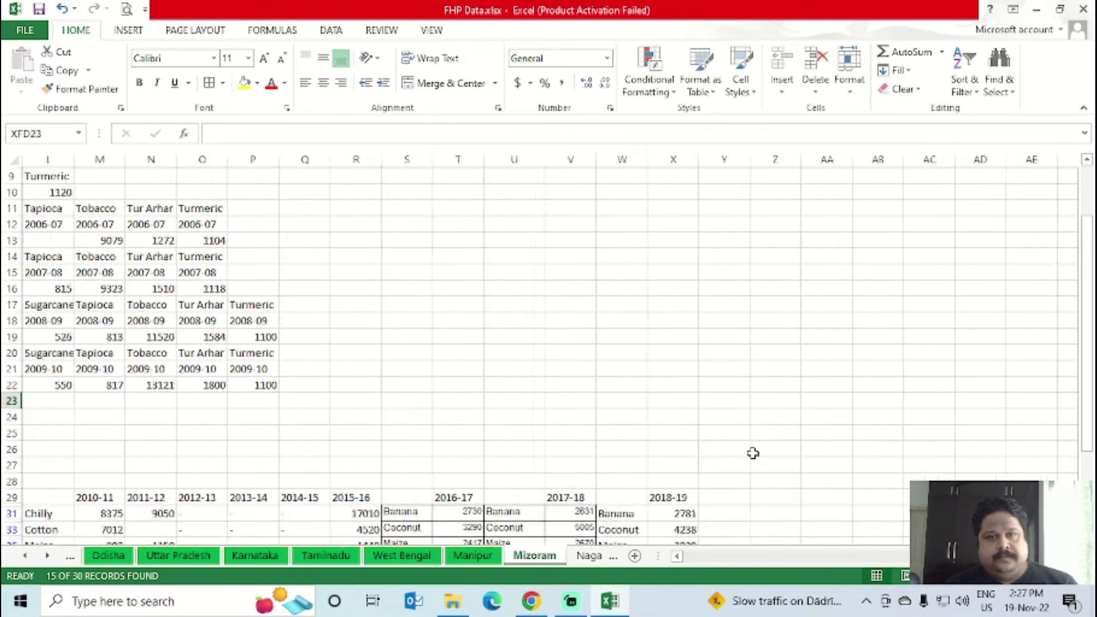
{"action": "key", "text": "ctrl+Left"}
{"action": "key", "text": "Right"}
{"action": "key", "text": "Down"}
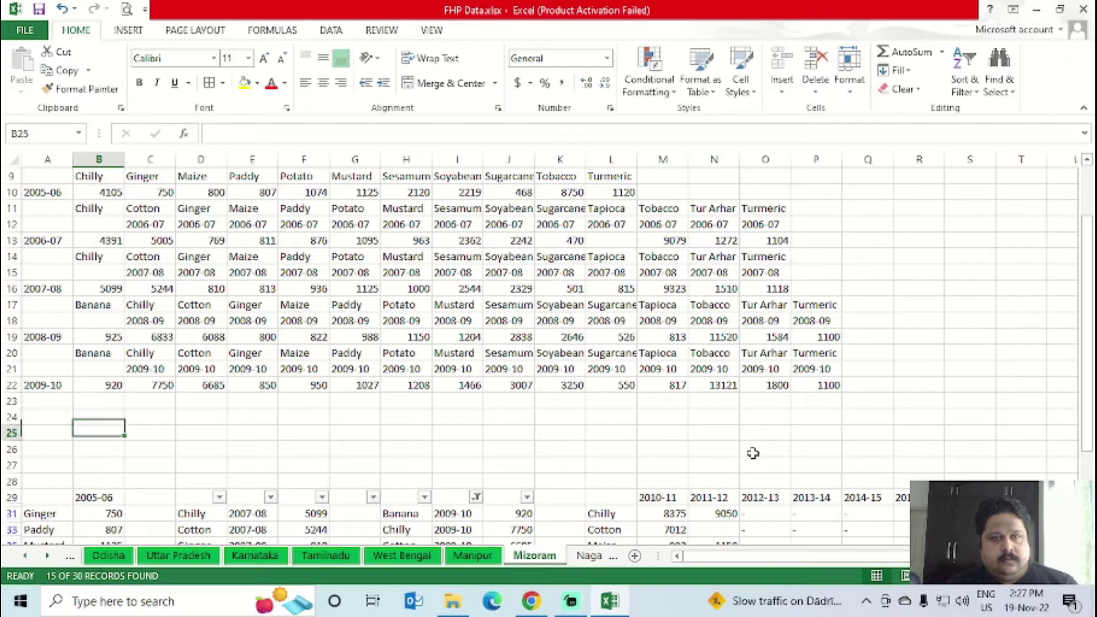
{"action": "key", "text": "Down"}
{"action": "key", "text": "Down"}
{"action": "key", "text": "Down"}
{"action": "key", "text": "Down"}
{"action": "key", "text": "Down"}
{"action": "key", "text": "Right"}
{"action": "key", "text": "Right"}
{"action": "key", "text": "Right"}
{"action": "key", "text": "Right"}
{"action": "key", "text": "Right"}
{"action": "key", "text": "Right"}
{"action": "key", "text": "Right"}
{"action": "key", "text": "Up"}
{"action": "key", "text": "alt+Down"}
{"action": "key", "text": "Down"}
{"action": "key", "text": "Down"}
{"action": "key", "text": "Down"}
{"action": "key", "text": "Down"}
{"action": "key", "text": "Up"}
{"action": "key", "text": "Up"}
{"action": "key", "text": "Return"}
{"action": "key", "text": "Up"}
{"action": "key", "text": "Up"}
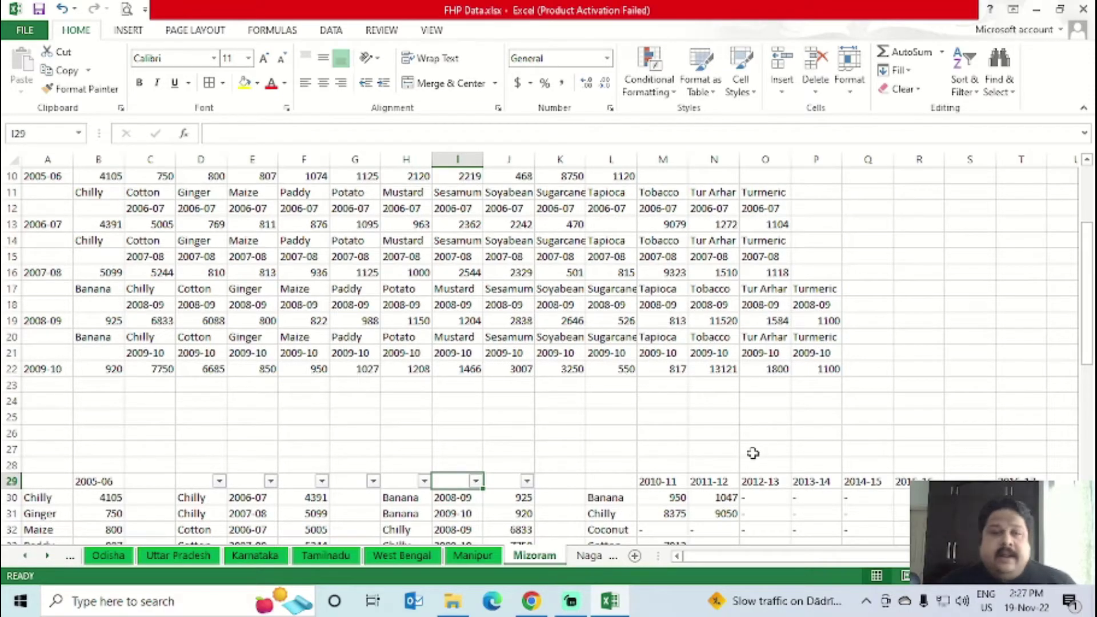
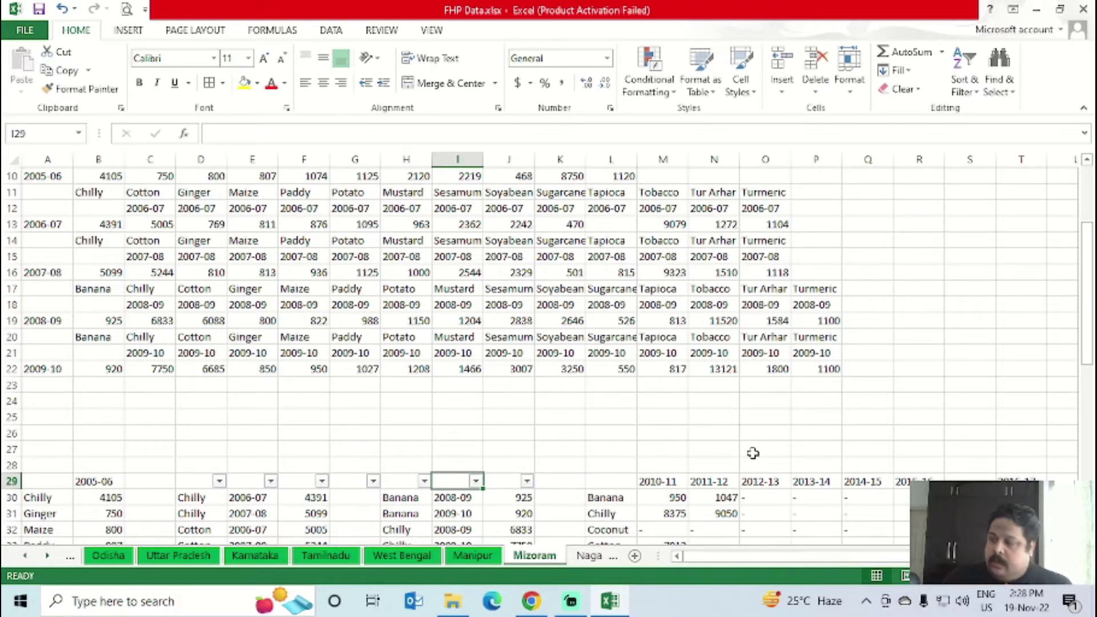
- Apply borders to all cells of the 2010-11 to 2018-19 crop table in L29:U47
{"action": "scroll", "coordinate": [752, 451], "scroll_direction": "up", "scroll_amount": 3}
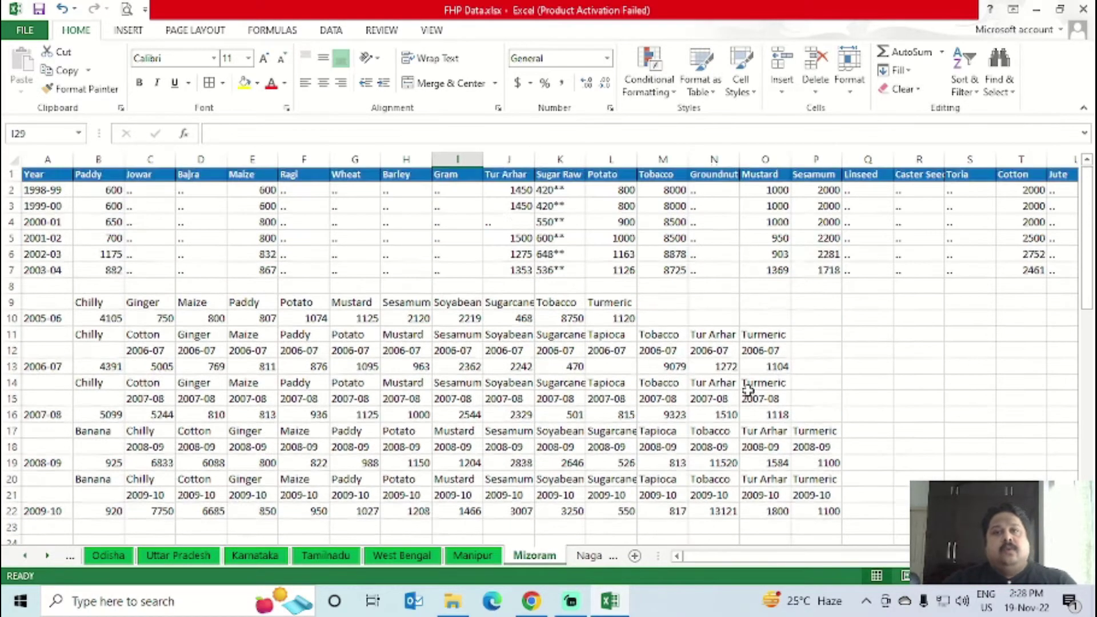
{"action": "scroll", "coordinate": [746, 385], "scroll_direction": "down", "scroll_amount": 6}
{"action": "scroll", "coordinate": [733, 416], "scroll_direction": "down", "scroll_amount": 2}
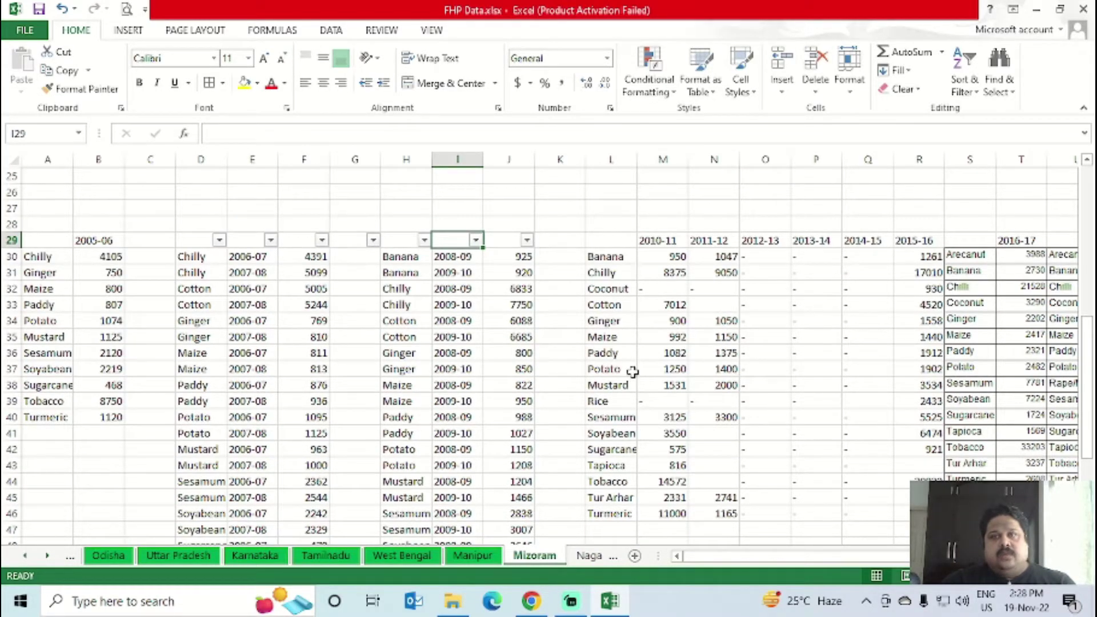
{"action": "left_click", "coordinate": [610, 240]}
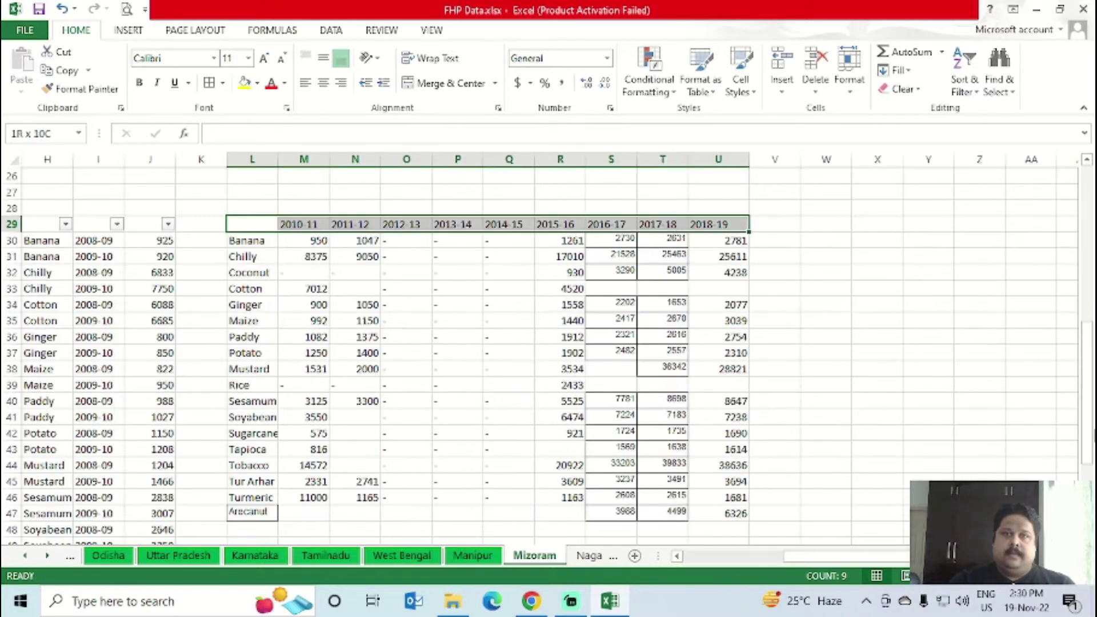
{"action": "left_click_drag", "start_coordinate": [252, 224], "coordinate": [737, 513]}
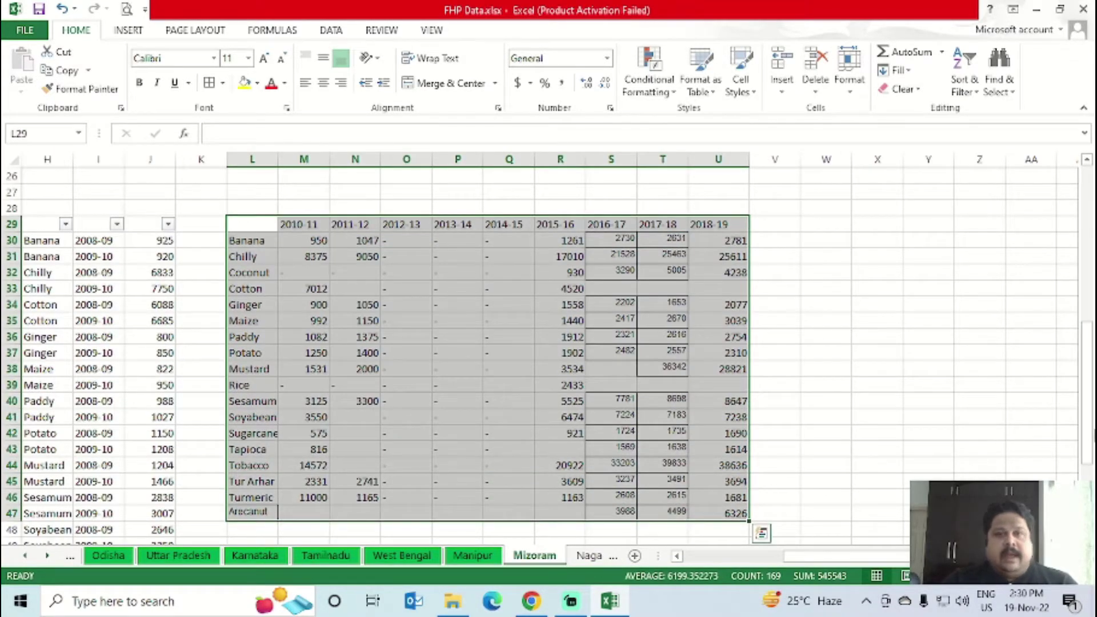
{"action": "left_click", "coordinate": [209, 83]}
{"action": "left_click", "coordinate": [408, 286]}
{"action": "scroll", "coordinate": [330, 241], "scroll_direction": "up", "scroll_amount": 1}
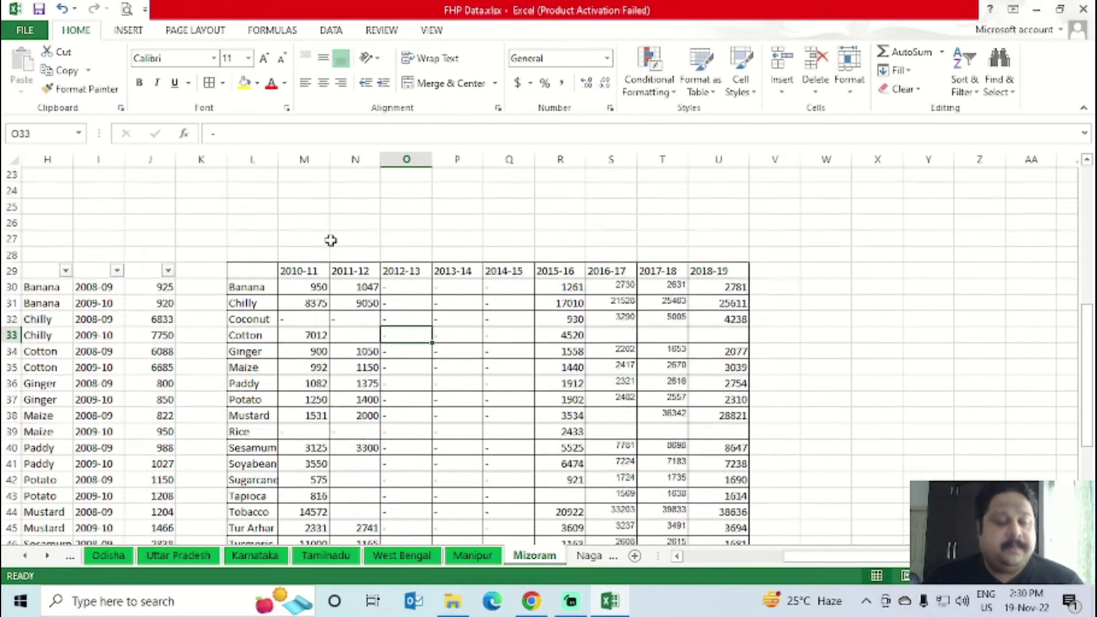
{"action": "scroll", "coordinate": [326, 263], "scroll_direction": "down", "scroll_amount": 2}
{"action": "scroll", "coordinate": [274, 228], "scroll_direction": "up", "scroll_amount": 5}
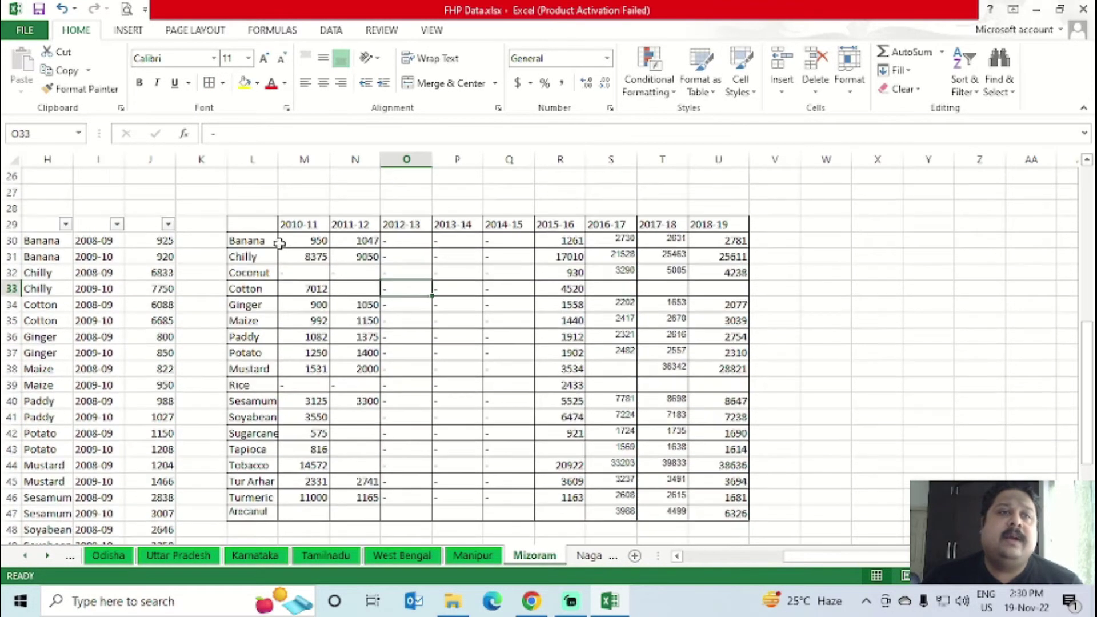
- Insert 11 blank rows at row 24, between the transposed 2009-10 data and the source tables
{"action": "left_click", "coordinate": [83, 337]}
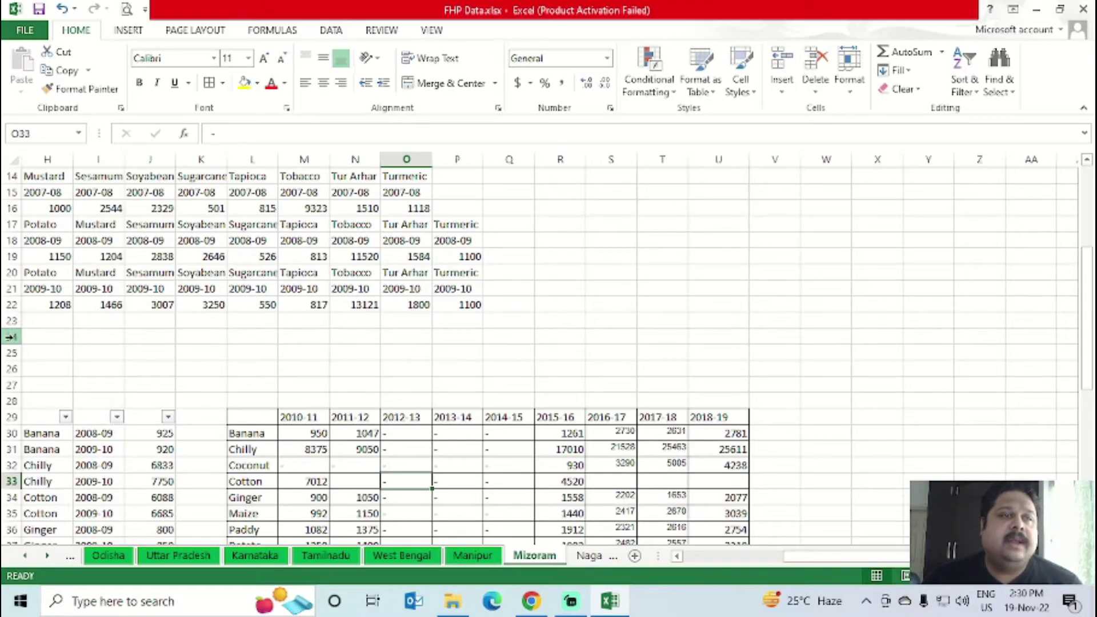
{"action": "key", "text": "shift+space"}
{"action": "key", "text": "ctrl+shift+="}
{"action": "key", "text": "ctrl+shift+="}
{"action": "key", "text": "ctrl+shift+="}
{"action": "key", "text": "ctrl+shift+="}
{"action": "key", "text": "ctrl+shift+="}
{"action": "key", "text": "ctrl+shift+="}
{"action": "key", "text": "ctrl+shift+="}
{"action": "key", "text": "ctrl+shift+="}
{"action": "key", "text": "ctrl+shift+="}
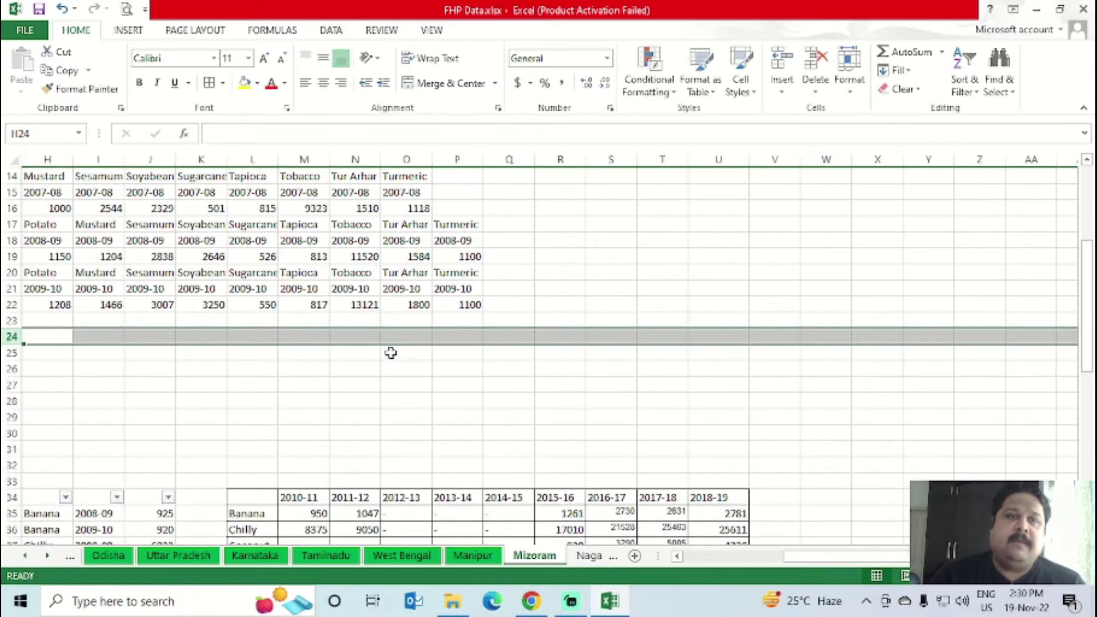
{"action": "scroll", "coordinate": [301, 350], "scroll_direction": "down", "scroll_amount": 5}
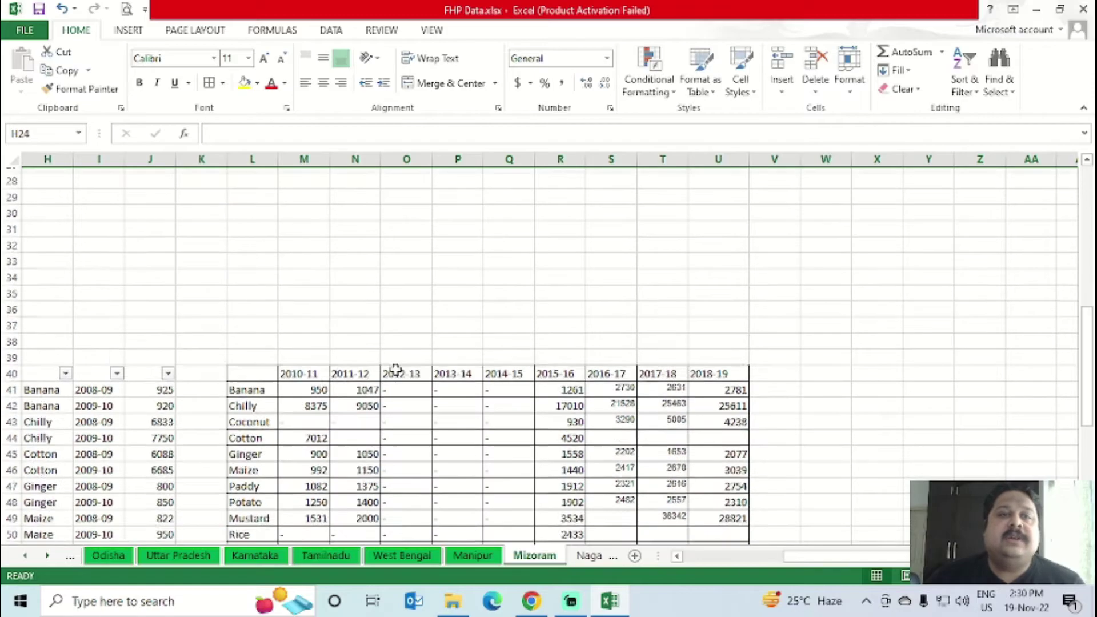
- Copy the whole 2010-11 to 2018-19 crop table starting at L40, including its year headers
{"action": "left_click", "coordinate": [263, 357]}
{"action": "key", "text": "ctrl+shift+Right"}
{"action": "key", "text": "shift+Down"}
{"action": "key", "text": "ctrl+shift+Down"}
{"action": "key", "text": "ctrl+c"}
{"action": "key", "text": "ctrl+Up"}
{"action": "key", "text": "Up"}
{"action": "key", "text": "Up"}
{"action": "key", "text": "Down"}
{"action": "key", "text": "Down"}
{"action": "key", "text": "Down"}
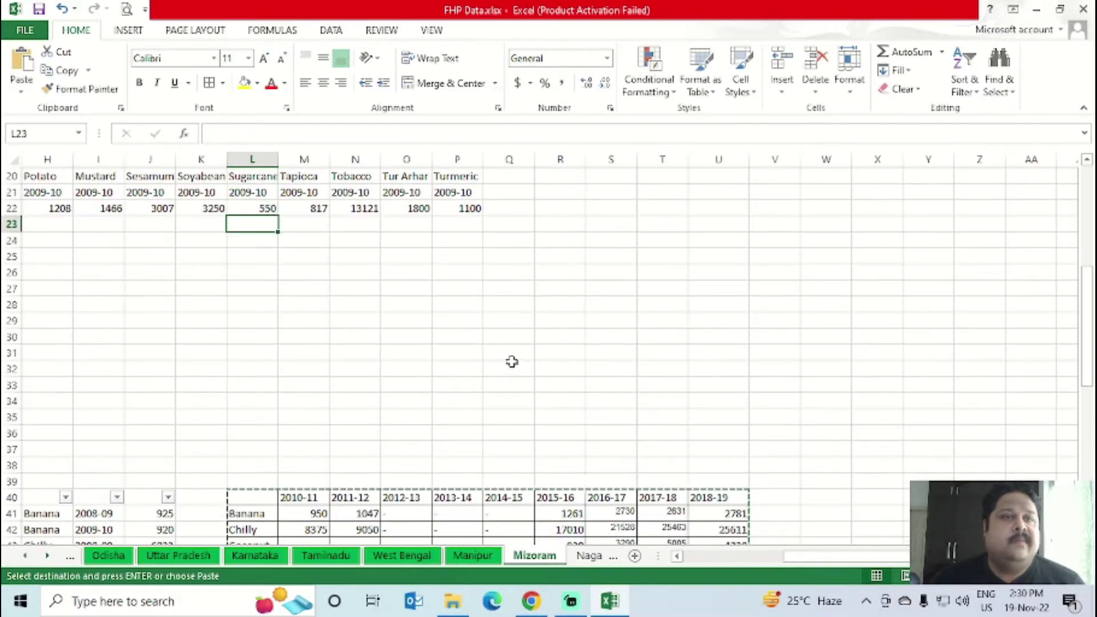
- Paste the copied 2010-11 to 2018-19 table transposed at A24, below the 2009-10 values
{"action": "key", "text": "ctrl+Left"}
{"action": "key", "text": "Down"}
{"action": "key", "text": "shift+F10"}
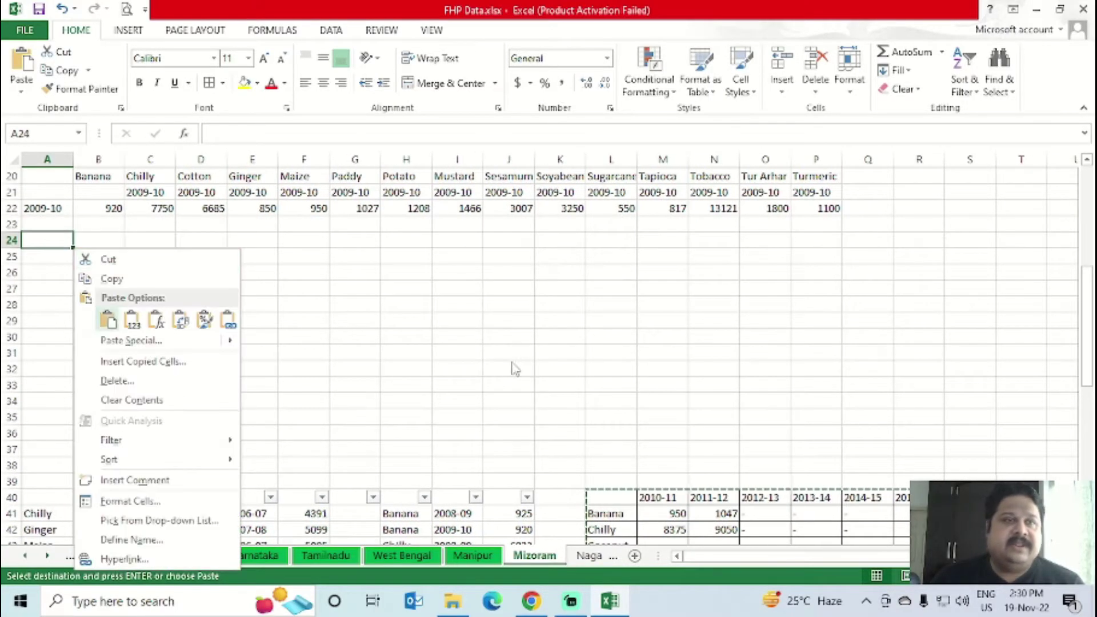
{"action": "key", "text": "s"}
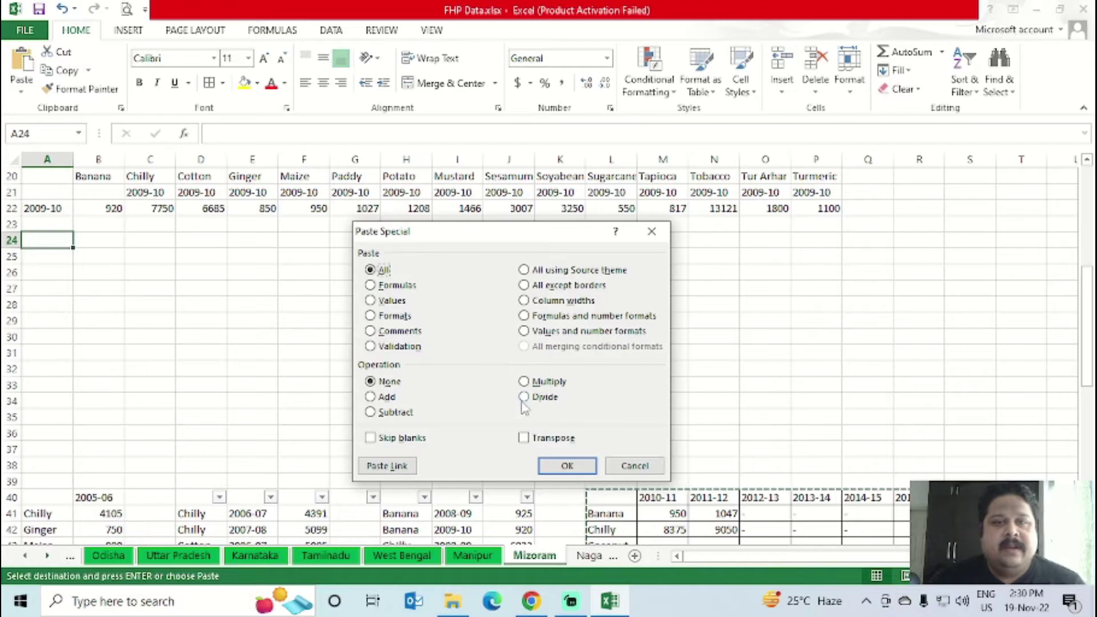
{"action": "left_click", "coordinate": [523, 437]}
{"action": "left_click", "coordinate": [565, 465]}
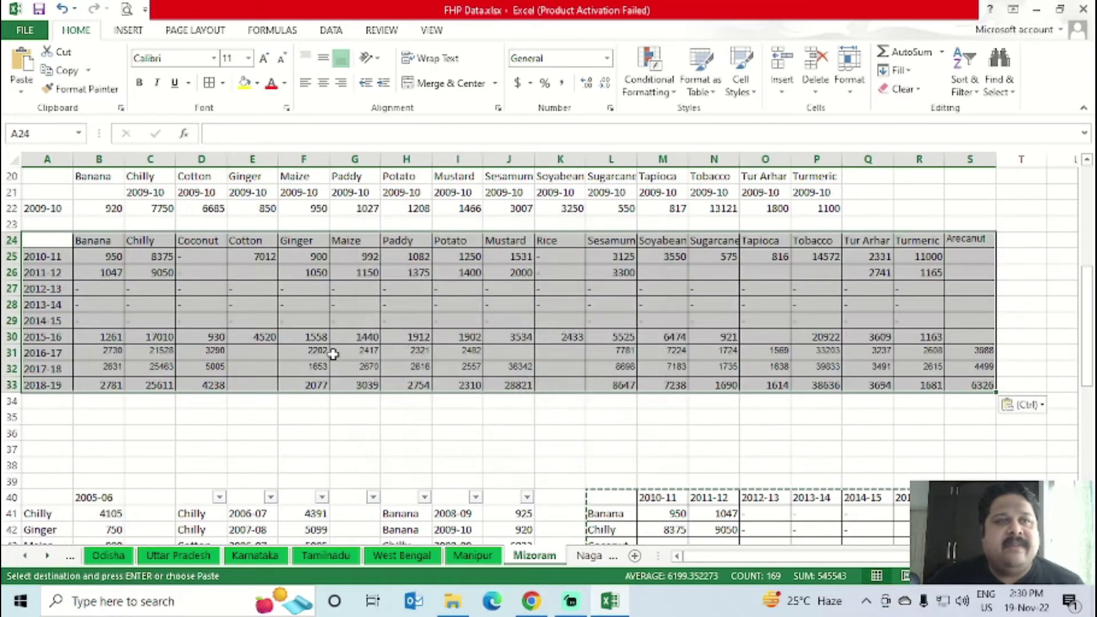
{"action": "scroll", "coordinate": [389, 331], "scroll_direction": "up", "scroll_amount": 5}
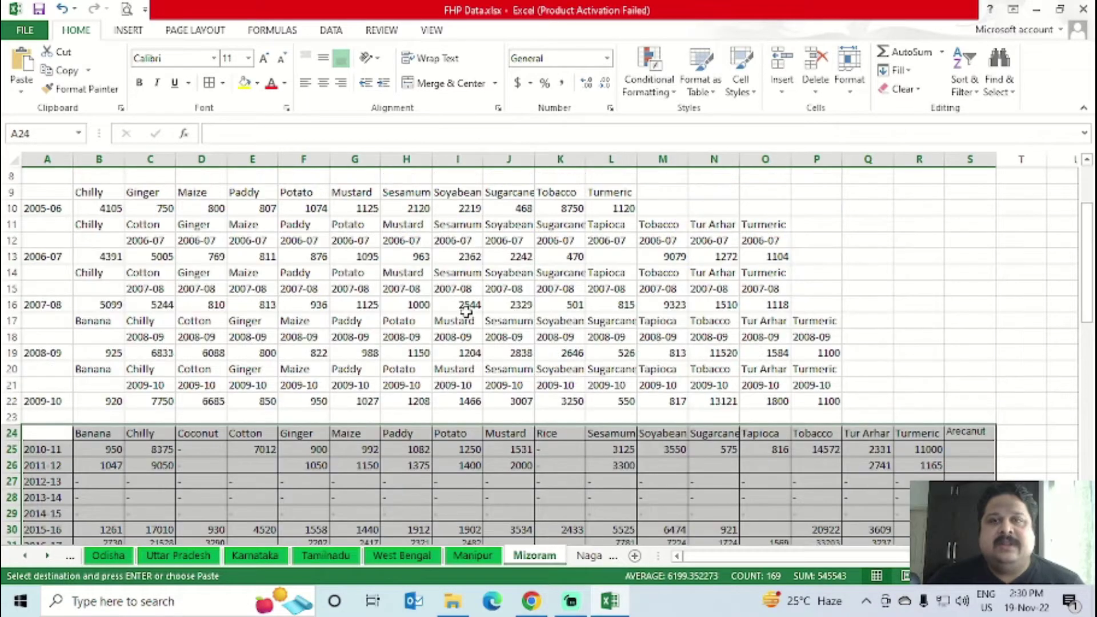
{"action": "scroll", "coordinate": [645, 288], "scroll_direction": "down", "scroll_amount": 3}
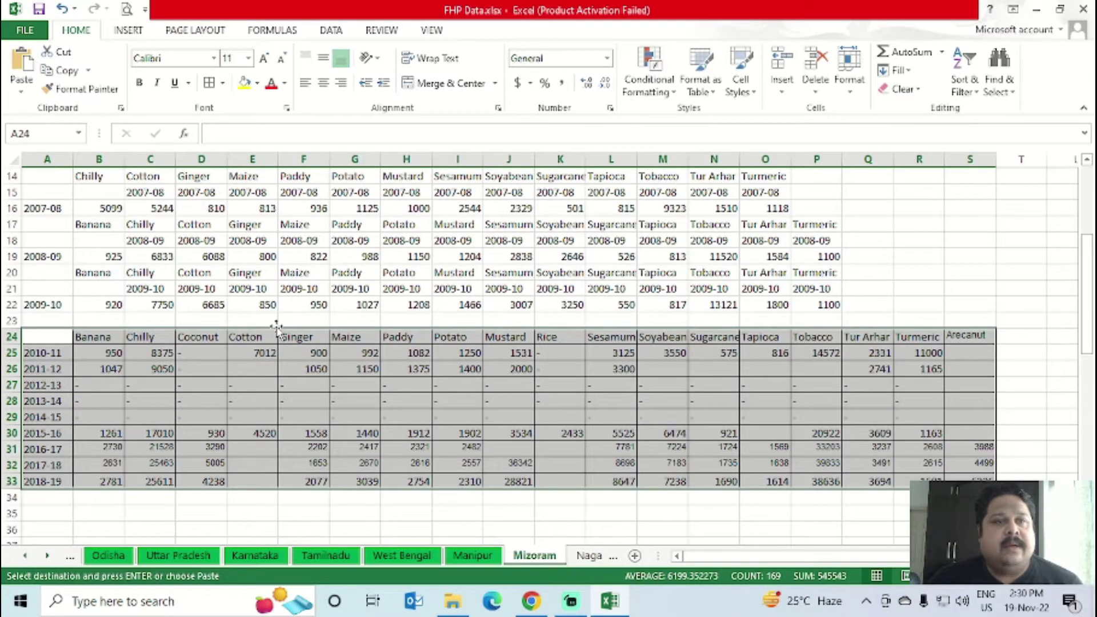
{"action": "scroll", "coordinate": [277, 329], "scroll_direction": "up", "scroll_amount": 2}
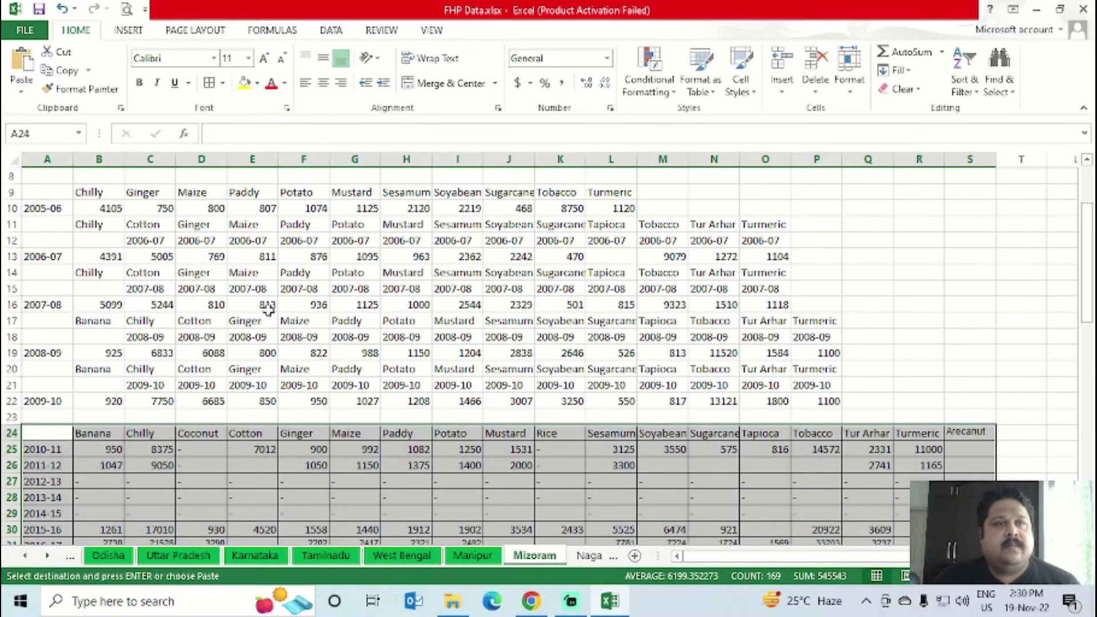
{"action": "scroll", "coordinate": [245, 291], "scroll_direction": "up", "scroll_amount": 1}
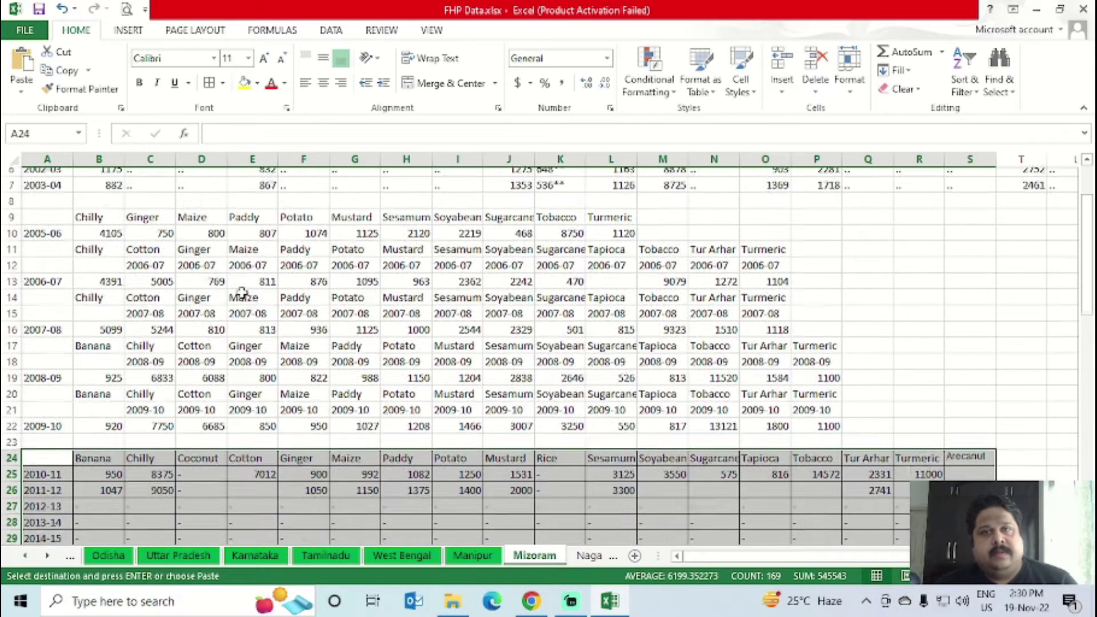
{"action": "key", "text": "Escape"}
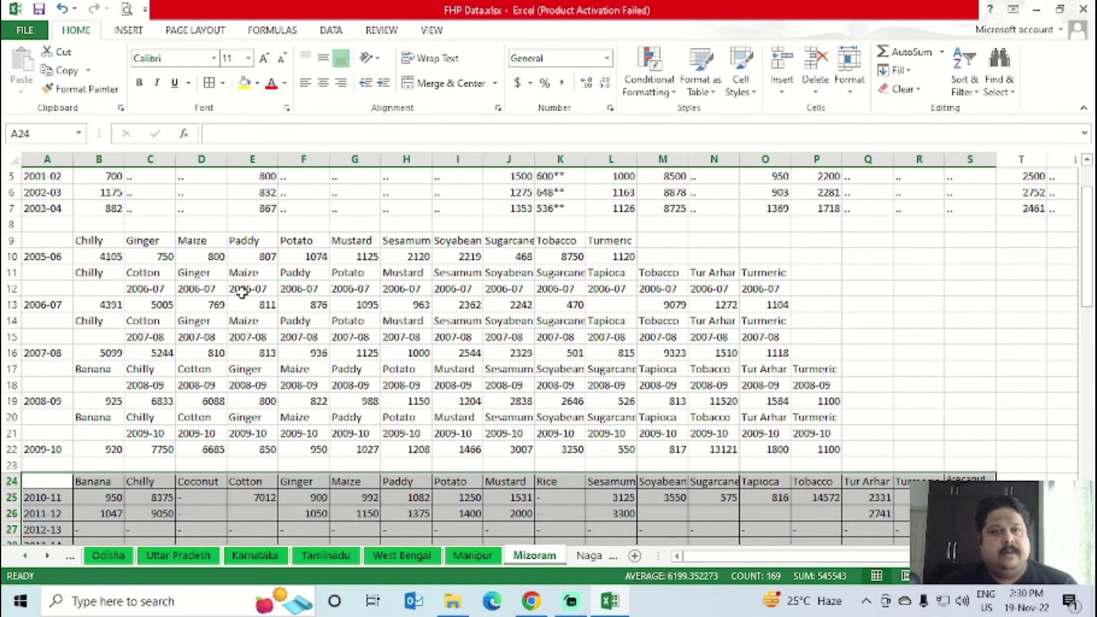
- Look through the Nagaland, Sikkim and Tripura sheets, then return to Mizoram and review its stacked tables
{"action": "scroll", "coordinate": [242, 295], "scroll_direction": "down", "scroll_amount": 5}
{"action": "scroll", "coordinate": [289, 321], "scroll_direction": "up", "scroll_amount": 1}
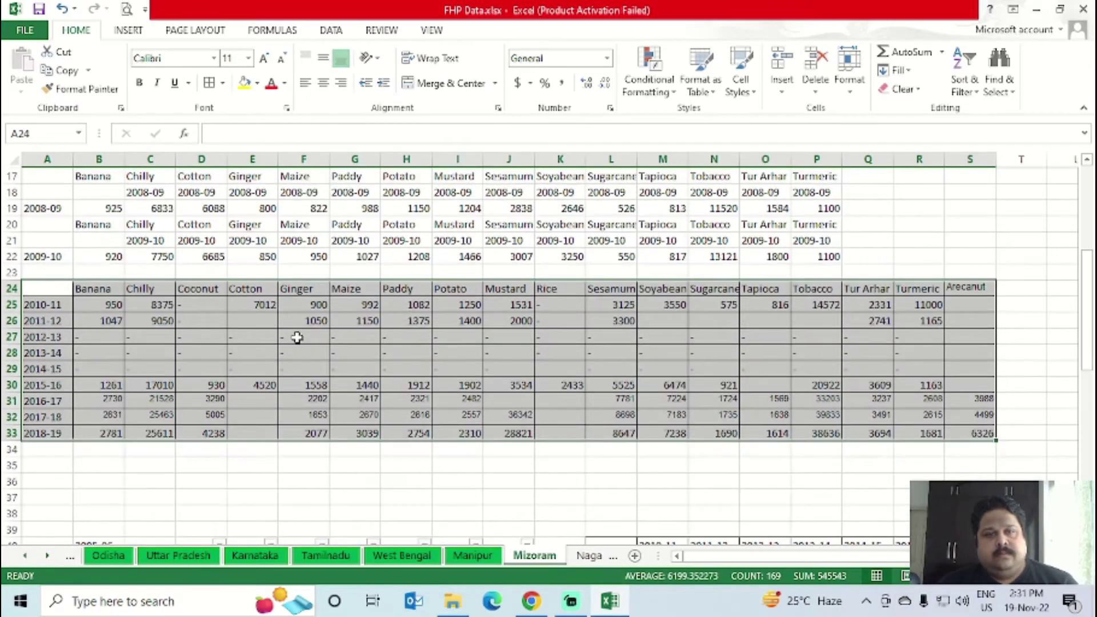
{"action": "left_click", "coordinate": [588, 555]}
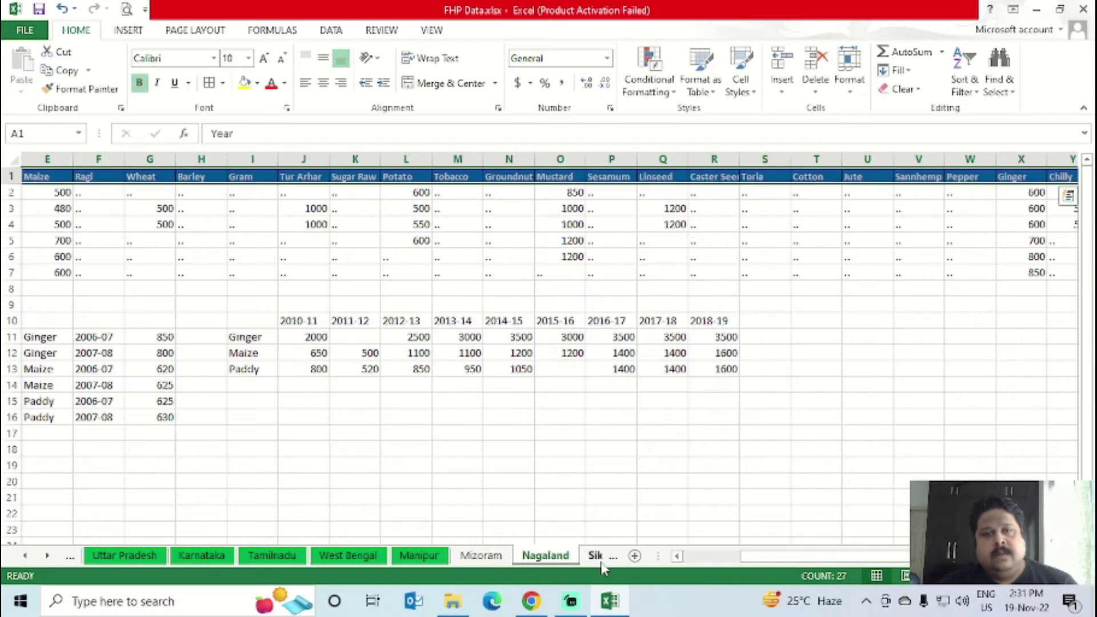
{"action": "left_click", "coordinate": [594, 555]}
{"action": "left_click", "coordinate": [568, 557]}
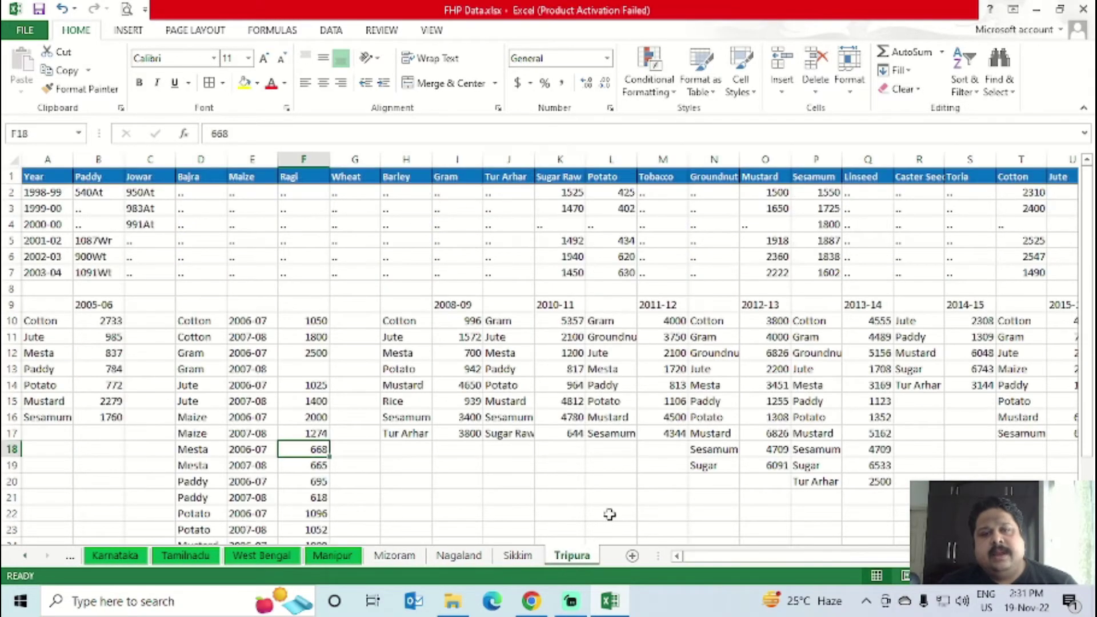
{"action": "key", "text": "ctrl+Page_Up"}
{"action": "key", "text": "ctrl+Page_Up"}
{"action": "key", "text": "ctrl+Page_Up"}
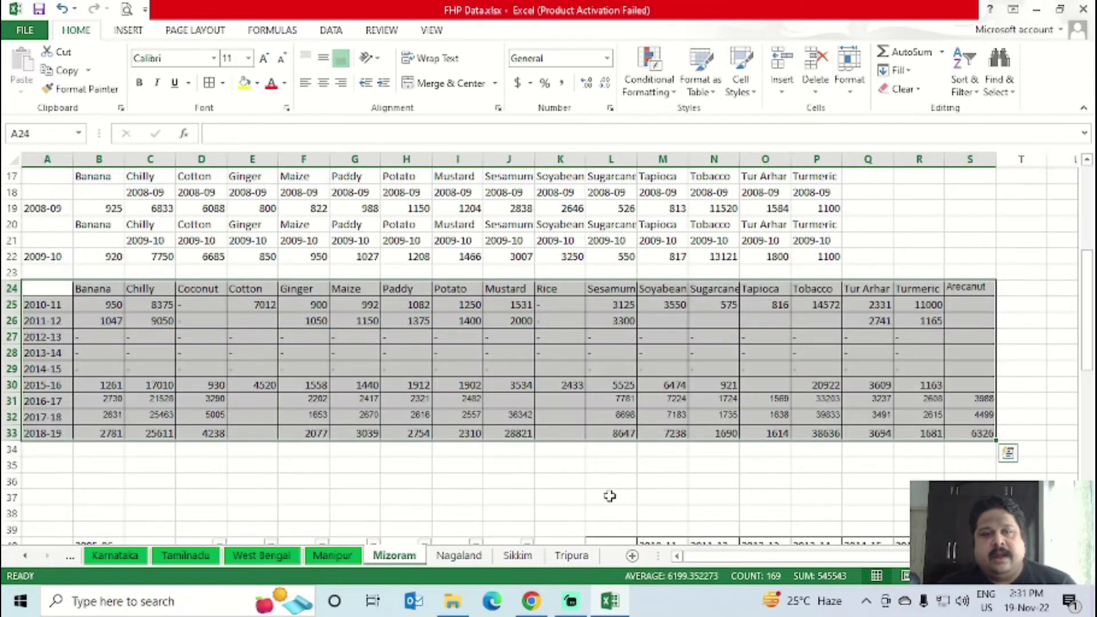
{"action": "key", "text": "Up"}
{"action": "key", "text": "Up"}
{"action": "key", "text": "Up"}
{"action": "key", "text": "Up"}
{"action": "key", "text": "Up"}
{"action": "key", "text": "Up"}
{"action": "key", "text": "Up"}
{"action": "key", "text": "Up"}
{"action": "key", "text": "Up"}
{"action": "key", "text": "Up"}
{"action": "key", "text": "Up"}
{"action": "key", "text": "Up"}
{"action": "key", "text": "Up"}
{"action": "key", "text": "Up"}
{"action": "key", "text": "Up"}
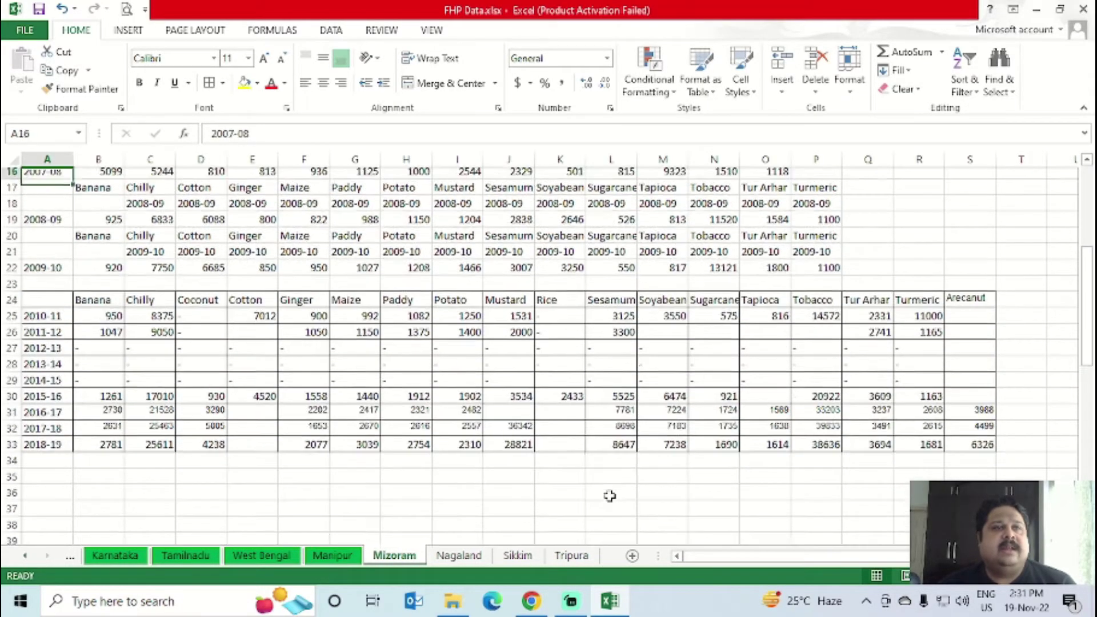
{"action": "key", "text": "Up"}
{"action": "key", "text": "Up"}
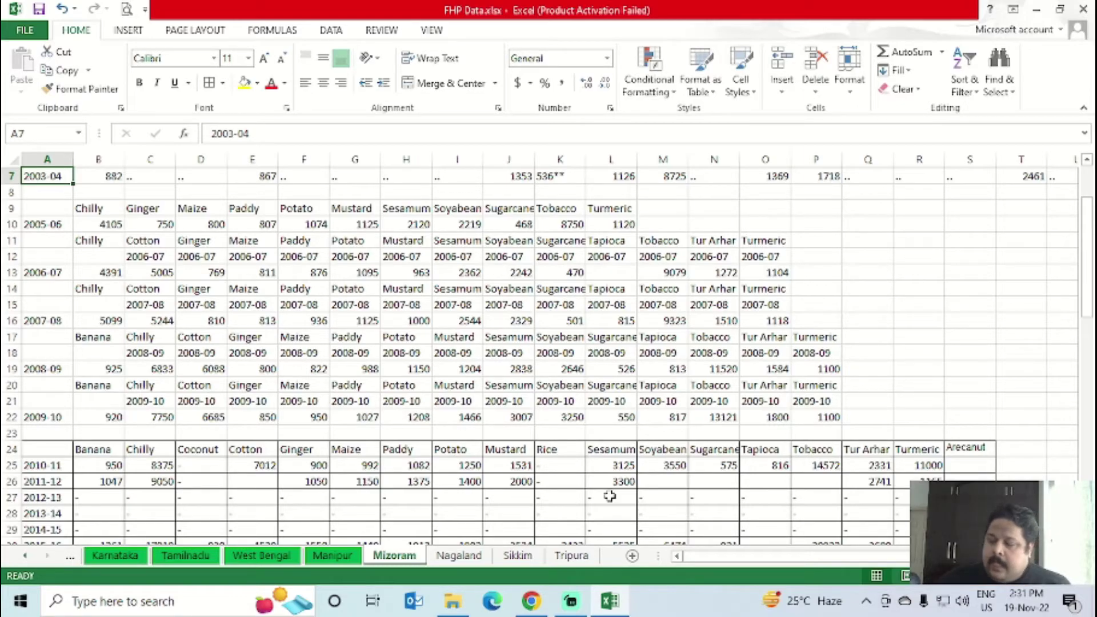
{"action": "key", "text": "Down"}
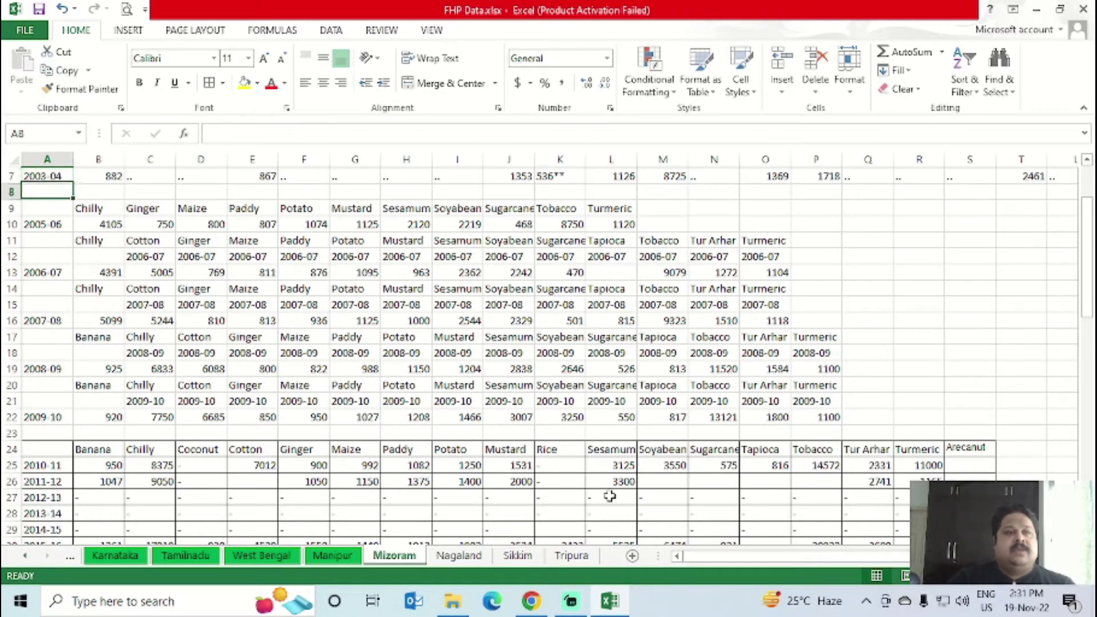
- Move the Banana entries from 2008-09 onward to column S and shift the remaining crops left so Chilly falls in column B
{"action": "key", "text": "Down"}
{"action": "key", "text": "Down"}
{"action": "key", "text": "Right"}
{"action": "key", "text": "Up"}
{"action": "key", "text": "Down"}
{"action": "key", "text": "Down"}
{"action": "key", "text": "Down"}
{"action": "key", "text": "Down"}
{"action": "key", "text": "Down"}
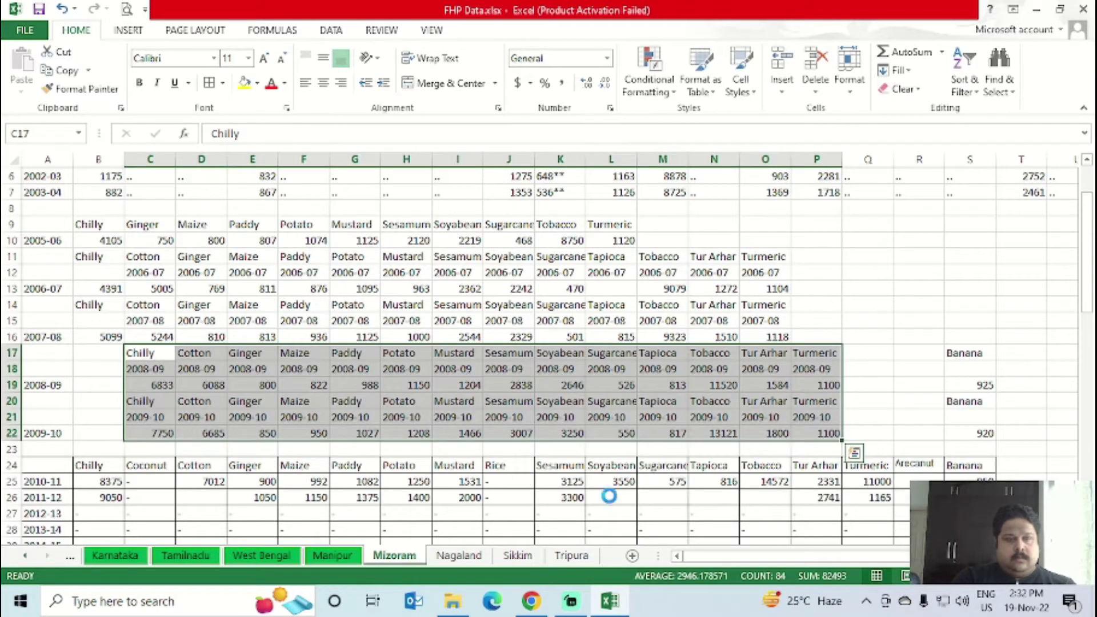
{"action": "key", "text": "ctrl+x"}
{"action": "key", "text": "Left"}
{"action": "key", "text": "Return"}
- Check the crop headings in column B from row 9 down to row 23 for consistent alignment
{"action": "key", "text": "Up"}
{"action": "key", "text": "Up"}
{"action": "key", "text": "Up"}
{"action": "key", "text": "Up"}
{"action": "key", "text": "Up"}
{"action": "key", "text": "Up"}
{"action": "key", "text": "Up"}
{"action": "key", "text": "Up"}
{"action": "key", "text": "shift+Down"}
{"action": "key", "text": "shift+Down"}
{"action": "key", "text": "shift+Down"}
{"action": "key", "text": "shift+Down"}
{"action": "key", "text": "shift+Down"}
{"action": "key", "text": "shift+Down"}
{"action": "key", "text": "shift+Down"}
{"action": "key", "text": "shift+Down"}
{"action": "key", "text": "shift+Down"}
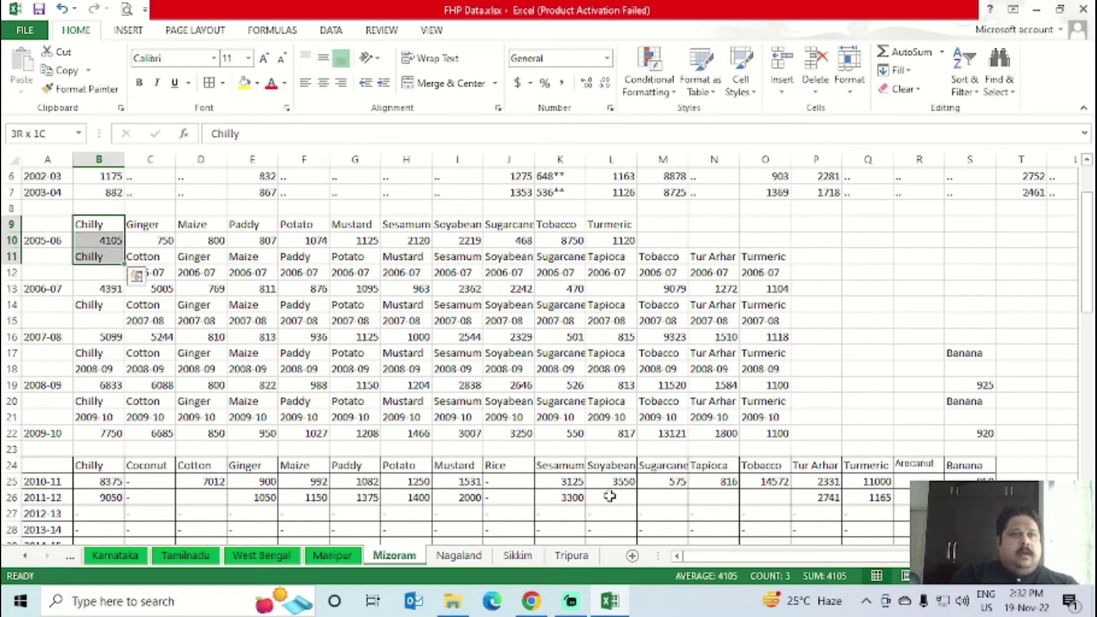
{"action": "key", "text": "shift+Down"}
{"action": "key", "text": "shift+Down"}
{"action": "key", "text": "shift+Down"}
{"action": "key", "text": "shift+Down"}
{"action": "key", "text": "shift+Down"}
{"action": "key", "text": "shift+Down"}
{"action": "key", "text": "shift+Down"}
{"action": "key", "text": "shift+Down"}
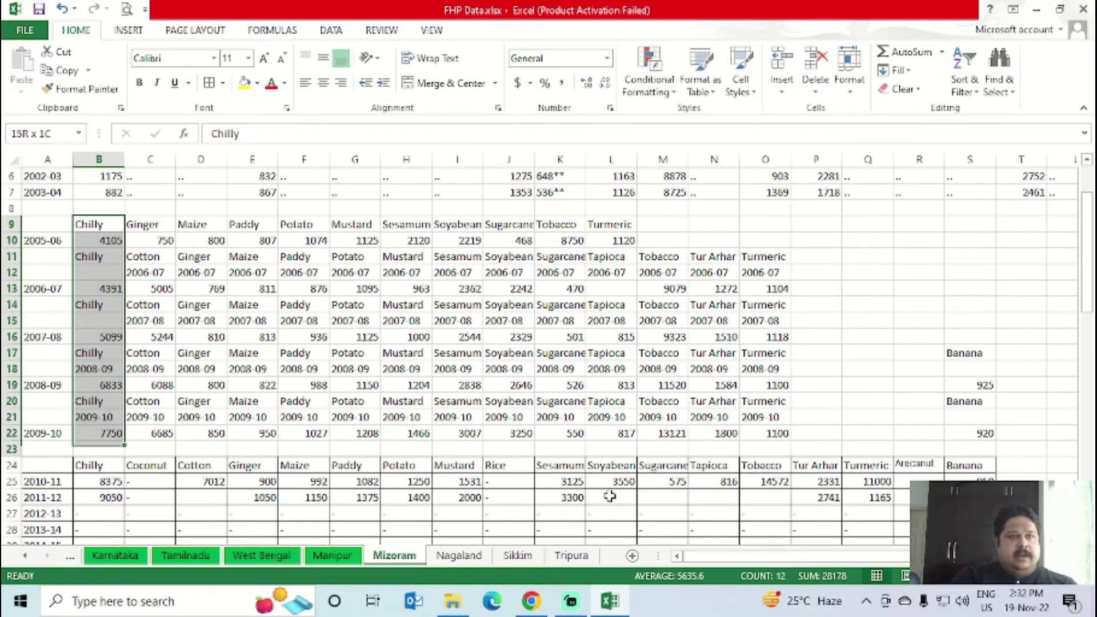
- Move the 2005-06 Ginger heading and value from C9:C10 to S9:S10
{"action": "key", "text": "Right"}
{"action": "key", "text": "Right"}
{"action": "key", "text": "Left"}
{"action": "key", "text": "shift+Down"}
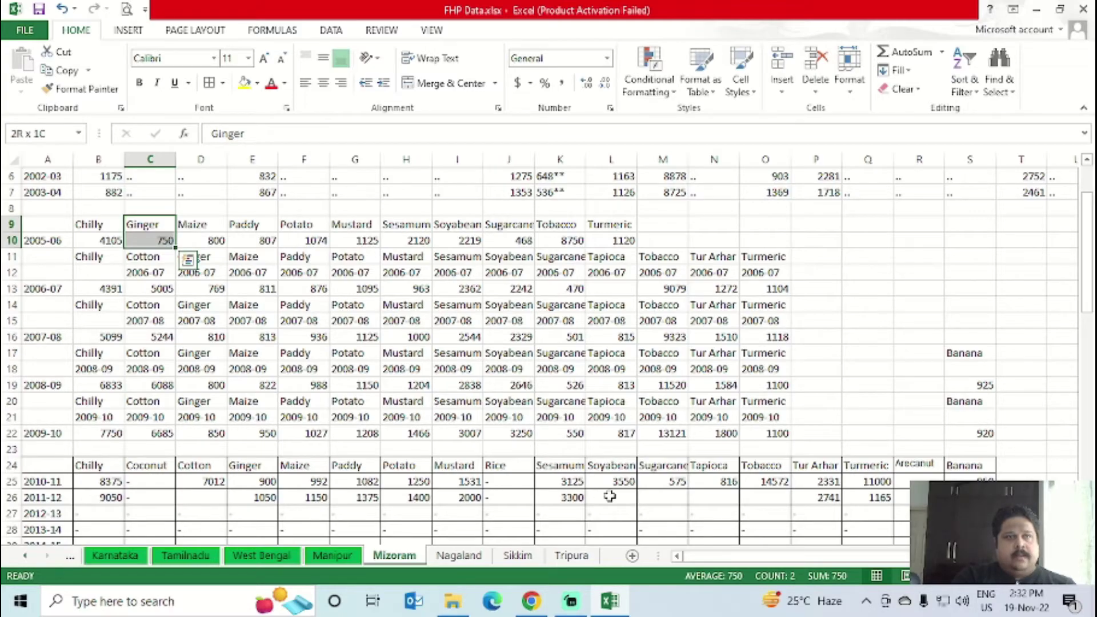
{"action": "key", "text": "ctrl+c"}
{"action": "key", "text": "Right"}
{"action": "key", "text": "Right"}
{"action": "key", "text": "Right"}
{"action": "key", "text": "Right"}
{"action": "key", "text": "Right"}
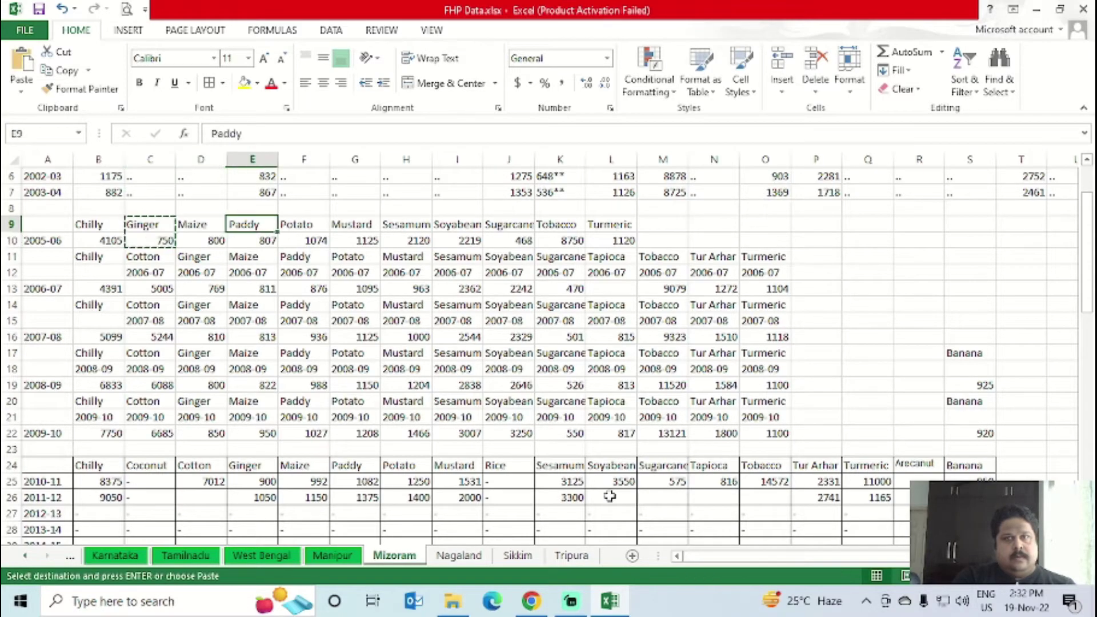
{"action": "key", "text": "Right"}
{"action": "key", "text": "Right"}
{"action": "key", "text": "Right"}
{"action": "key", "text": "Right"}
{"action": "key", "text": "Right"}
{"action": "key", "text": "Right"}
{"action": "key", "text": "Right"}
{"action": "key", "text": "Right"}
{"action": "key", "text": "Right"}
{"action": "key", "text": "Right"}
{"action": "key", "text": "Right"}
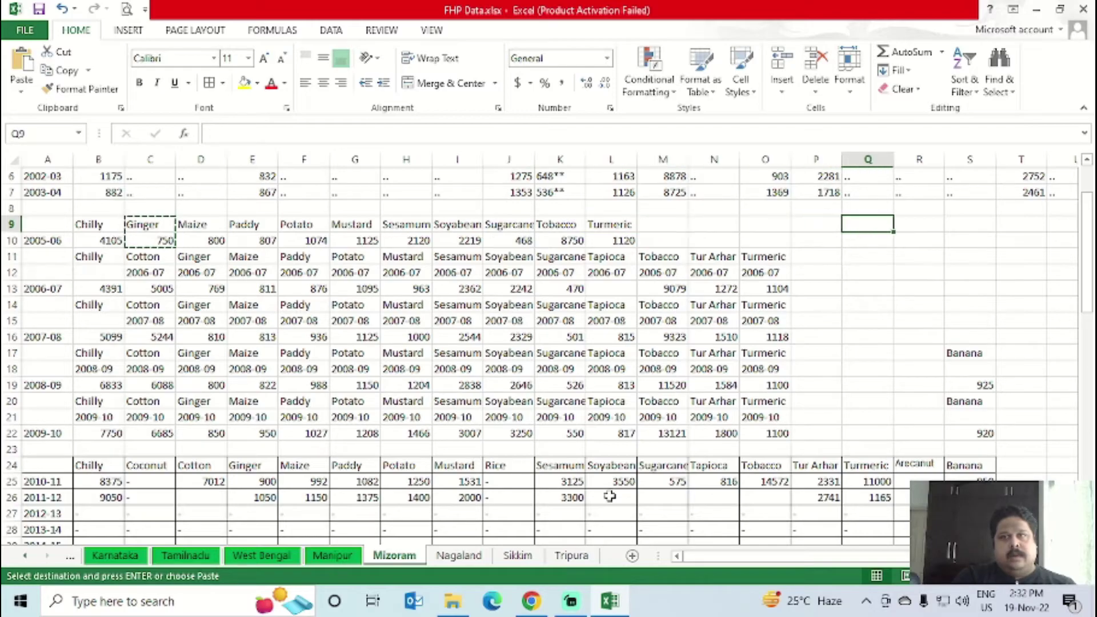
{"action": "key", "text": "ctrl+v"}
- Check the crop headings in column C from the 2006-07 block downward for entries that differ from Cotton
{"action": "key", "text": "ctrl+Left"}
{"action": "key", "text": "ctrl+Left"}
{"action": "key", "text": "Left"}
{"action": "key", "text": "Down"}
{"action": "key", "text": "Down"}
{"action": "key", "text": "Down"}
{"action": "key", "text": "Up"}
{"action": "key", "text": "shift+Down"}
{"action": "key", "text": "shift+Down"}
{"action": "key", "text": "shift+Down"}
{"action": "key", "text": "Down"}
{"action": "key", "text": "Down"}
{"action": "key", "text": "Down"}
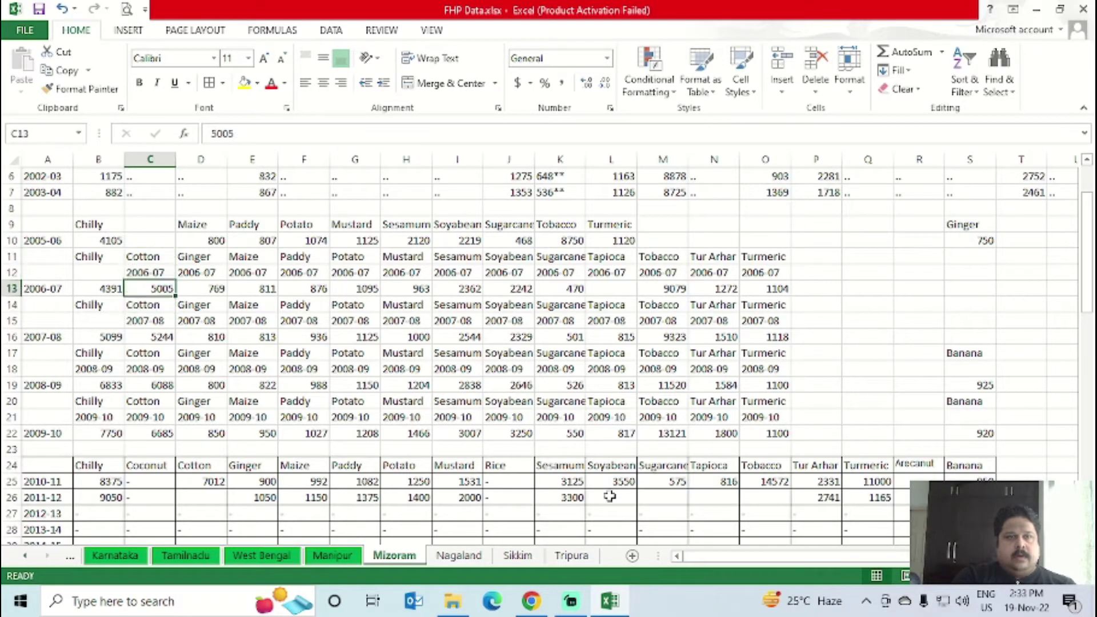
- Move the Coconut heading and its 2010-11 to 2018-19 values from C24:C33 to column T, beside Banana
{"action": "key", "text": "Down"}
{"action": "key", "text": "Down"}
{"action": "key", "text": "Down"}
{"action": "key", "text": "Down"}
{"action": "key", "text": "Down"}
{"action": "key", "text": "Down"}
{"action": "key", "text": "Down"}
{"action": "key", "text": "Down"}
{"action": "key", "text": "Down"}
{"action": "key", "text": "Down"}
{"action": "key", "text": "Down"}
{"action": "key", "text": "Down"}
{"action": "key", "text": "Down"}
{"action": "key", "text": "Down"}
{"action": "key", "text": "Down"}
{"action": "key", "text": "Down"}
{"action": "key", "text": "Down"}
{"action": "key", "text": "Down"}
{"action": "key", "text": "Down"}
{"action": "key", "text": "ctrl+Up"}
{"action": "key", "text": "Up"}
{"action": "key", "text": "Up"}
{"action": "key", "text": "Up"}
{"action": "key", "text": "Down"}
{"action": "key", "text": "Down"}
{"action": "key", "text": "shift+Down"}
{"action": "key", "text": "shift+Down"}
{"action": "key", "text": "shift+Down"}
{"action": "key", "text": "shift+Down"}
{"action": "key", "text": "shift+Down"}
{"action": "key", "text": "shift+Down"}
{"action": "key", "text": "shift+Down"}
{"action": "key", "text": "shift+Down"}
{"action": "key", "text": "shift+Down"}
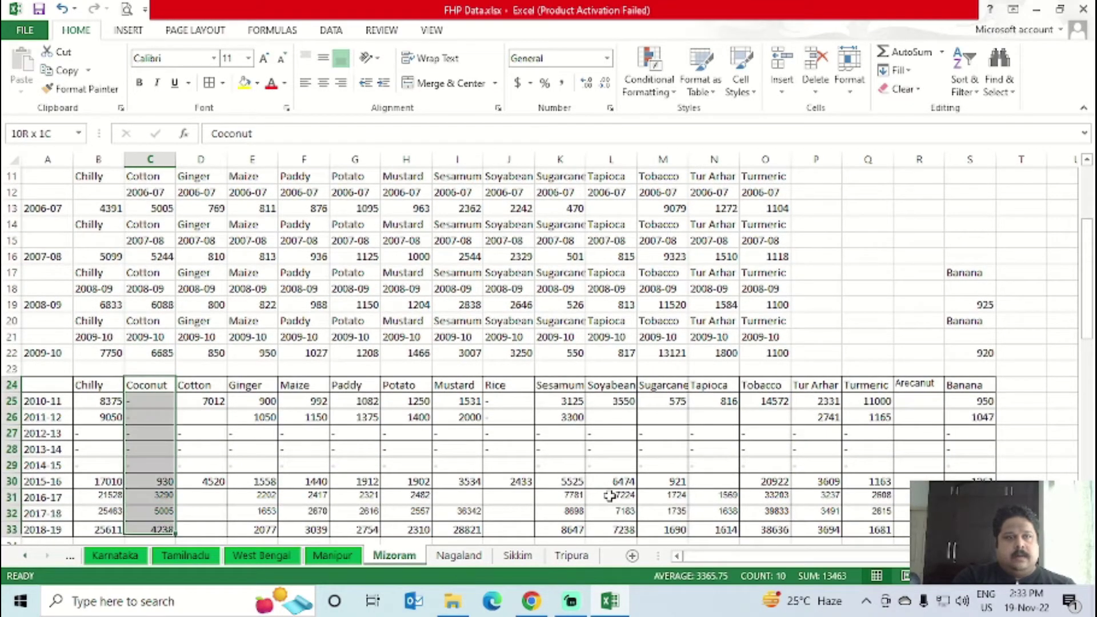
{"action": "key", "text": "shift+Down"}
{"action": "key", "text": "shift+Up"}
{"action": "key", "text": "alt+shift"}
{"action": "key", "text": "ctrl+c"}
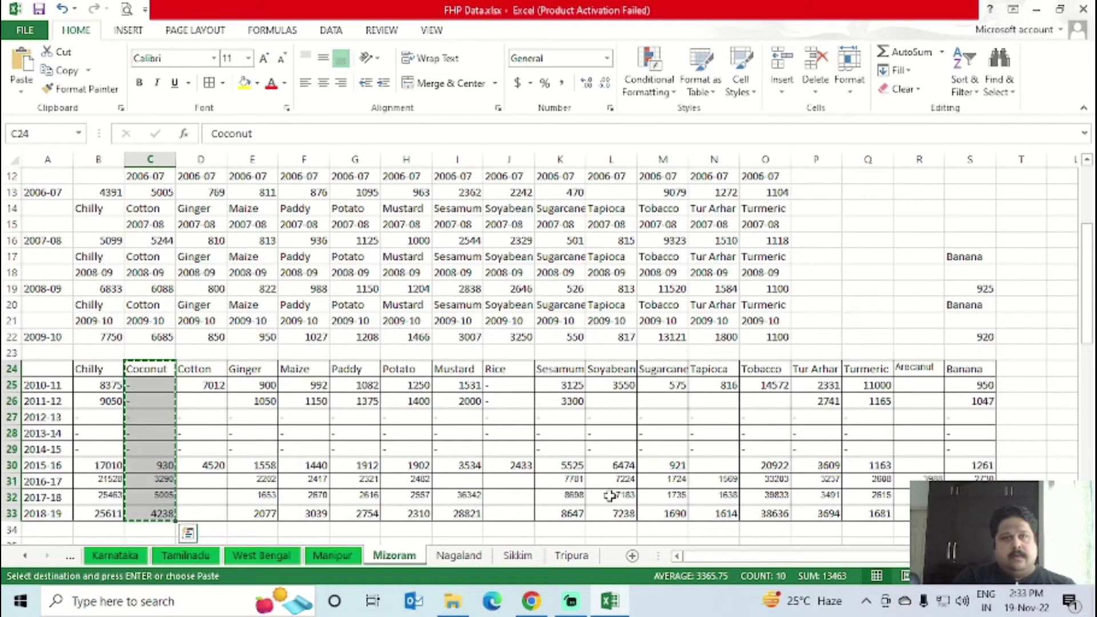
{"action": "key", "text": "ctrl+Right"}
{"action": "key", "text": "Right"}
{"action": "key", "text": "ctrl+v"}
- Move the 2010-11 to 2018-19 block from Cotton through Coconut, D24:T33, one column left so it starts at C24
{"action": "key", "text": "ctrl+Left"}
{"action": "key", "text": "ctrl+Left"}
{"action": "key", "text": "Right"}
{"action": "key", "text": "Right"}
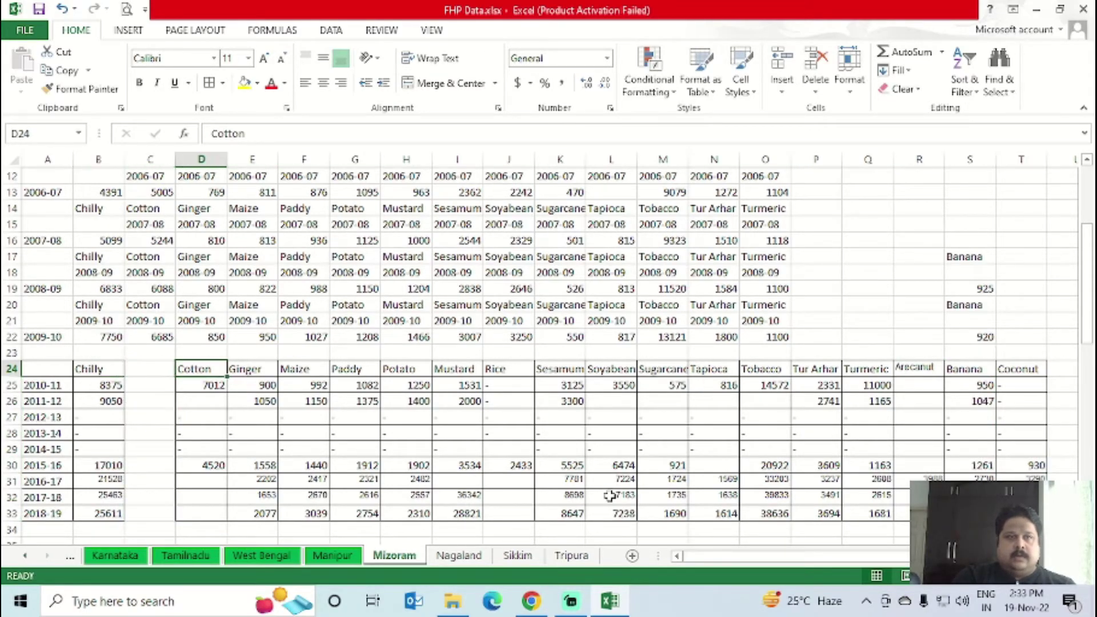
{"action": "key", "text": "ctrl+shift+Right"}
{"action": "key", "text": "shift+Down"}
{"action": "key", "text": "shift+Down"}
{"action": "key", "text": "shift+Down"}
{"action": "key", "text": "shift+Down"}
{"action": "key", "text": "shift+Down"}
{"action": "key", "text": "shift+Down"}
{"action": "key", "text": "shift+Down"}
{"action": "key", "text": "shift+Down"}
{"action": "key", "text": "shift+Down"}
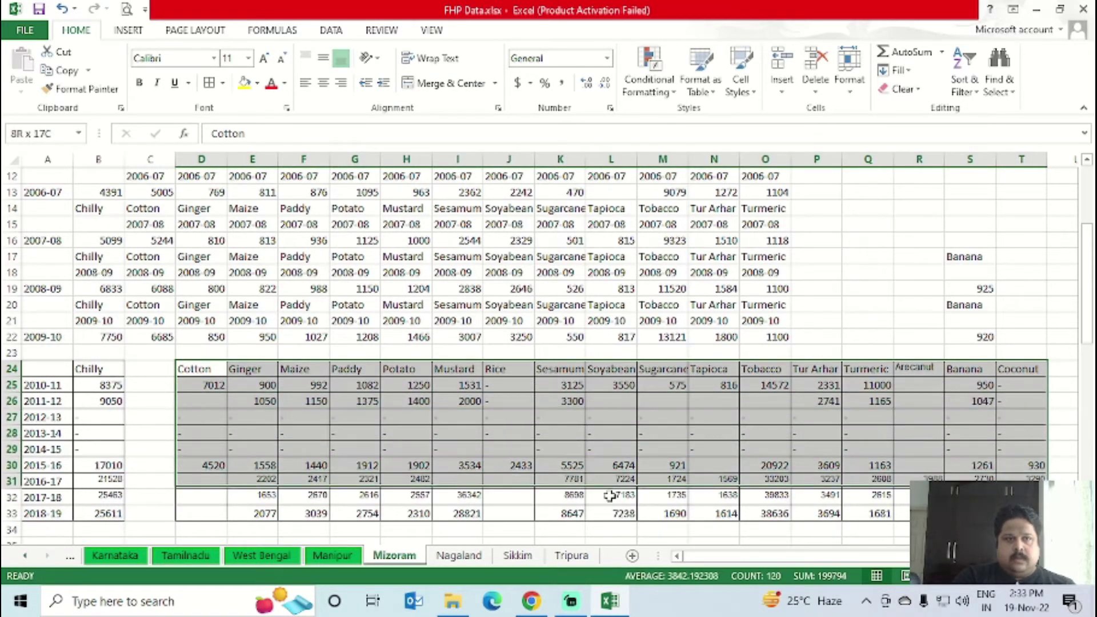
{"action": "key", "text": "ctrl+x"}
{"action": "key", "text": "Left"}
{"action": "key", "text": "ctrl+v"}
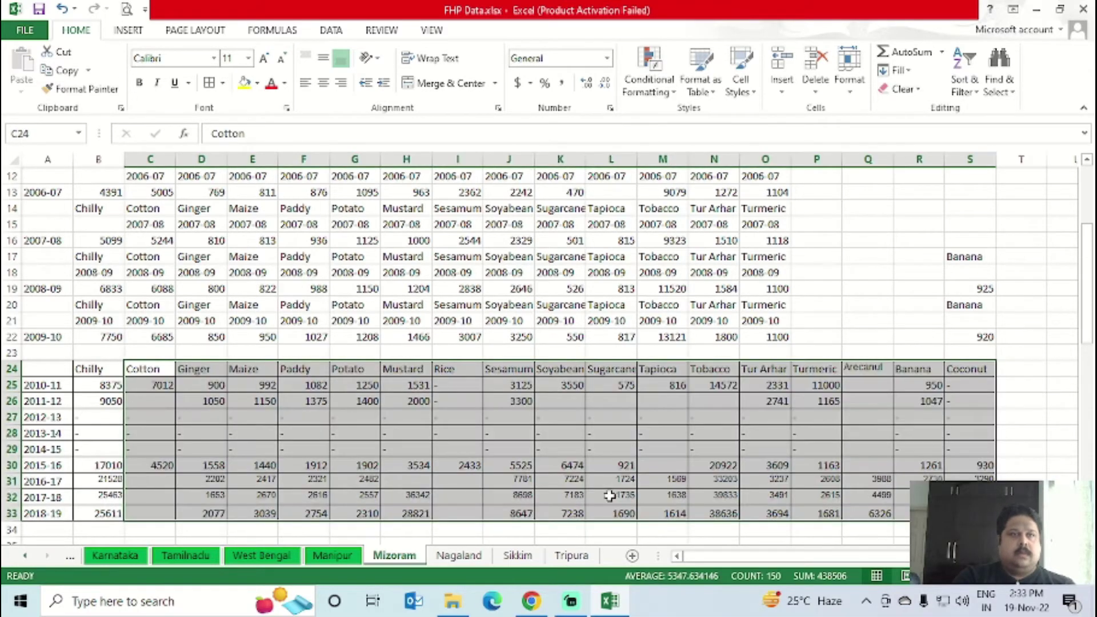
- Compare the crop headings in columns C and D across the year blocks from row 9 down to row 24
{"action": "key", "text": "ctrl+Up"}
{"action": "key", "text": "ctrl+Up"}
{"action": "scroll", "coordinate": [610, 495], "scroll_direction": "up", "scroll_amount": 2}
{"action": "key", "text": "Down"}
{"action": "key", "text": "Down"}
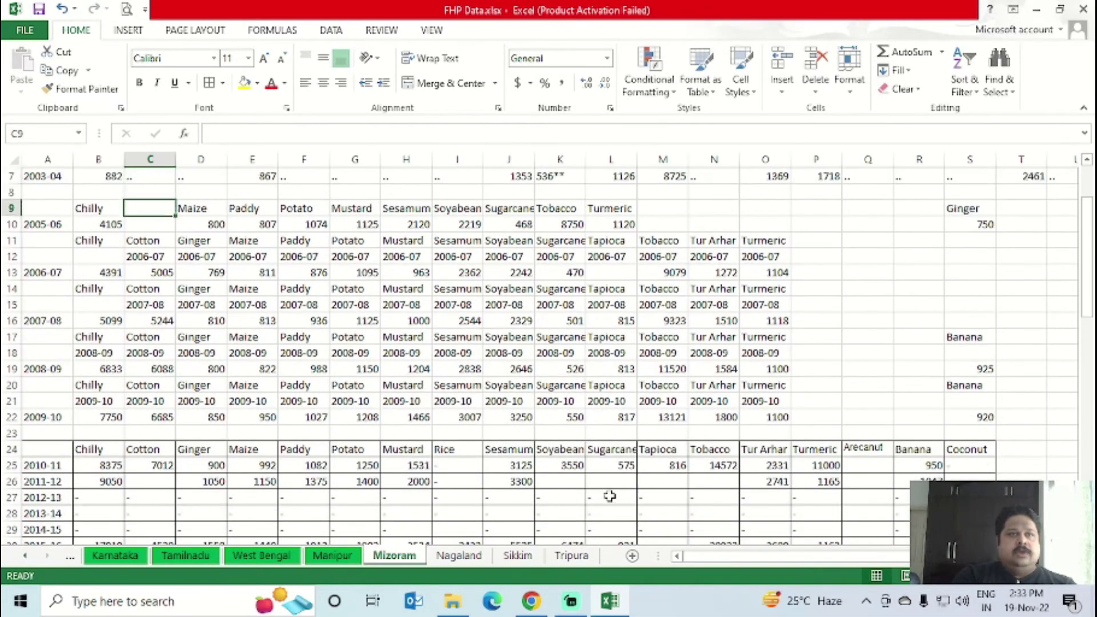
{"action": "key", "text": "Down"}
{"action": "key", "text": "Down"}
{"action": "key", "text": "Down"}
- Move the 2005-06 headings and values from Maize through Turmeric, D9:L10, one column right so they start at E9
{"action": "key", "text": "Down"}
{"action": "key", "text": "Right"}
{"action": "key", "text": "Up"}
{"action": "key", "text": "Up"}
{"action": "key", "text": "Up"}
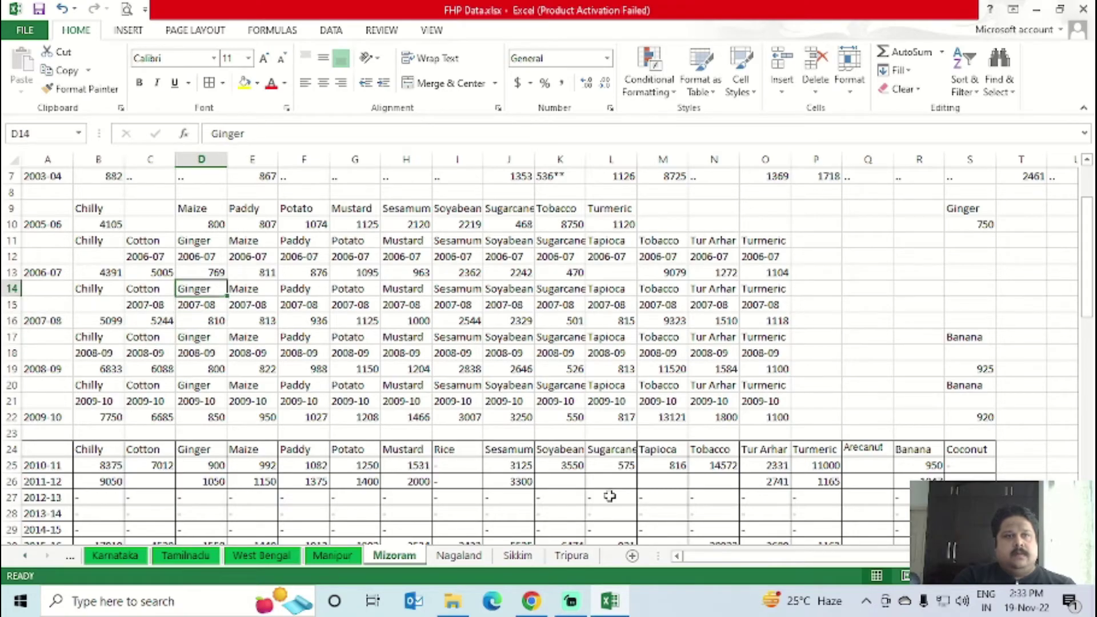
{"action": "key", "text": "Down"}
{"action": "key", "text": "Up"}
{"action": "key", "text": "Up"}
{"action": "key", "text": "Up"}
{"action": "key", "text": "Up"}
{"action": "key", "text": "Up"}
{"action": "key", "text": "Up"}
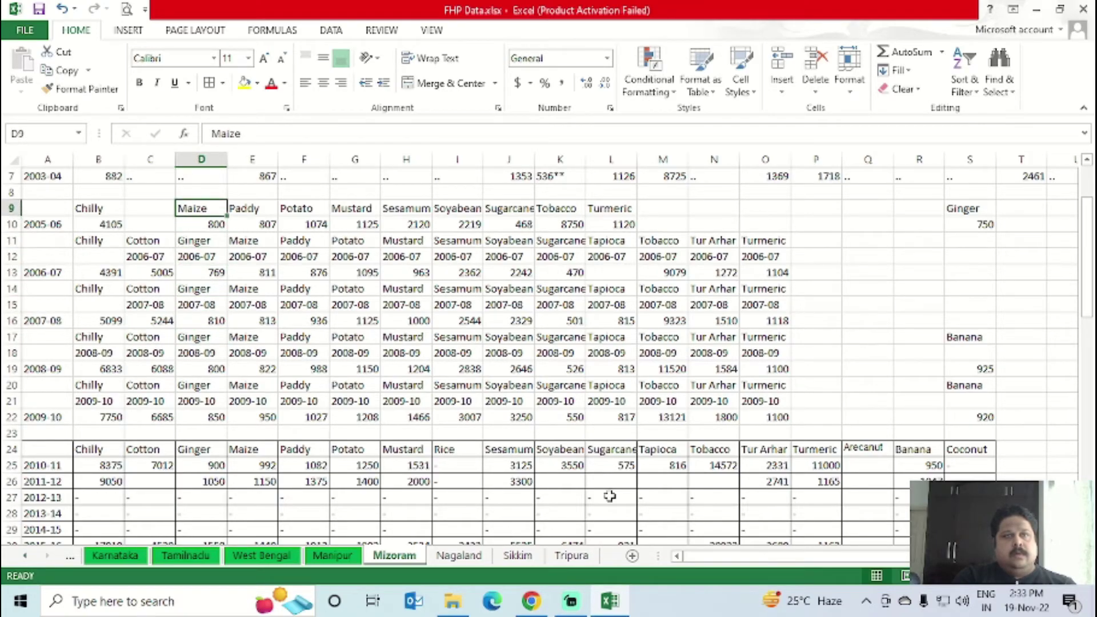
{"action": "key", "text": "shift+Down"}
{"action": "key", "text": "shift+Right"}
{"action": "key", "text": "shift+Right"}
{"action": "key", "text": "shift+Right"}
{"action": "key", "text": "shift+Right"}
{"action": "key", "text": "shift+Right"}
{"action": "key", "text": "shift+Right"}
{"action": "key", "text": "shift+Right"}
{"action": "key", "text": "shift+Right"}
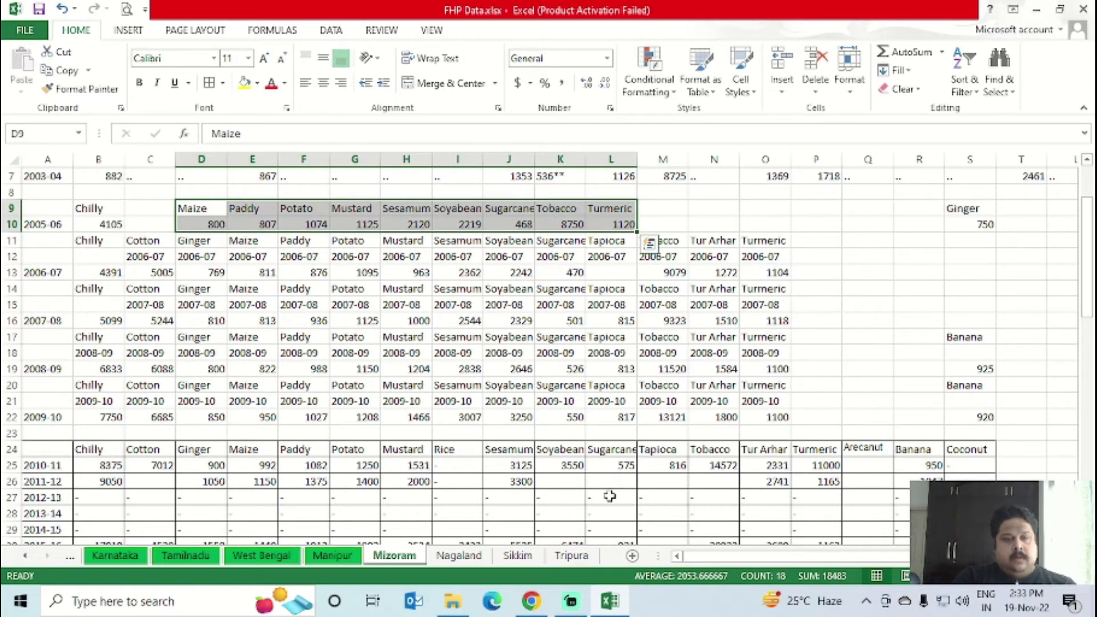
{"action": "key", "text": "ctrl+c"}
{"action": "key", "text": "Right"}
{"action": "key", "text": "Return"}
- Copy the Ginger heading from D11 into the empty 2005-06 heading cell D9
{"action": "key", "text": "Left"}
{"action": "key", "text": "Left"}
{"action": "key", "text": "Down"}
{"action": "key", "text": "Down"}
{"action": "key", "text": "Right"}
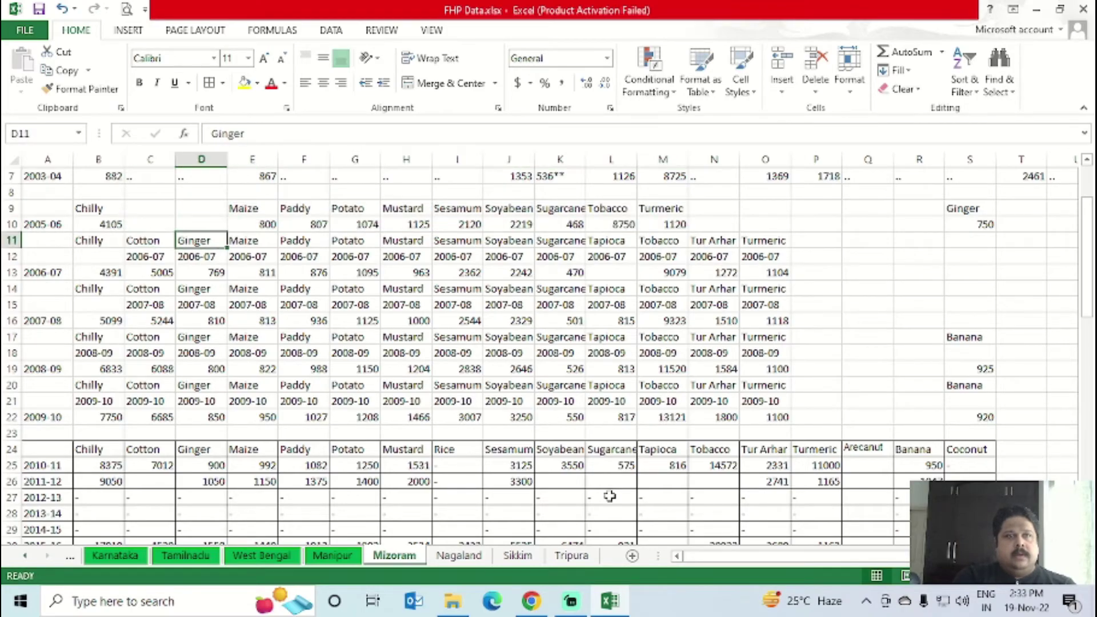
{"action": "key", "text": "ctrl+c"}
{"action": "key", "text": "Up"}
{"action": "key", "text": "Up"}
{"action": "key", "text": "Return"}
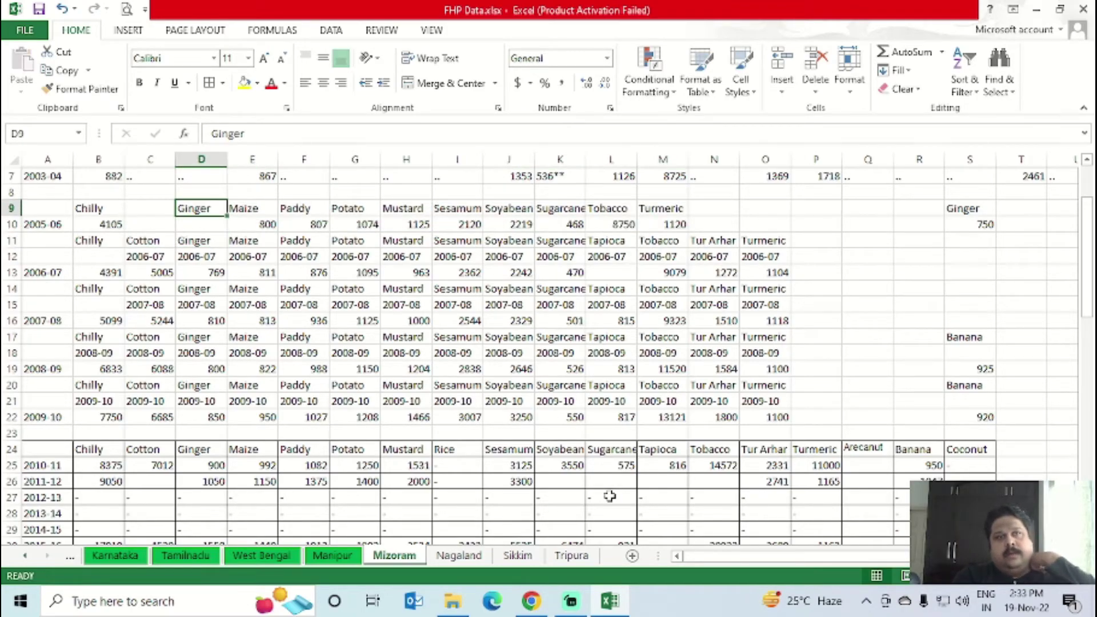
- Check that the Ginger and Maize headings in columns D and E line up across the year blocks through row 24
{"action": "key", "text": "Down"}
{"action": "key", "text": "Down"}
{"action": "key", "text": "Down"}
{"action": "key", "text": "Down"}
{"action": "key", "text": "Down"}
{"action": "key", "text": "Down"}
{"action": "key", "text": "Down"}
{"action": "key", "text": "Down"}
{"action": "key", "text": "Down"}
{"action": "key", "text": "Down"}
{"action": "key", "text": "Down"}
{"action": "key", "text": "Down"}
{"action": "key", "text": "Down"}
{"action": "key", "text": "Down"}
{"action": "key", "text": "Down"}
{"action": "key", "text": "Down"}
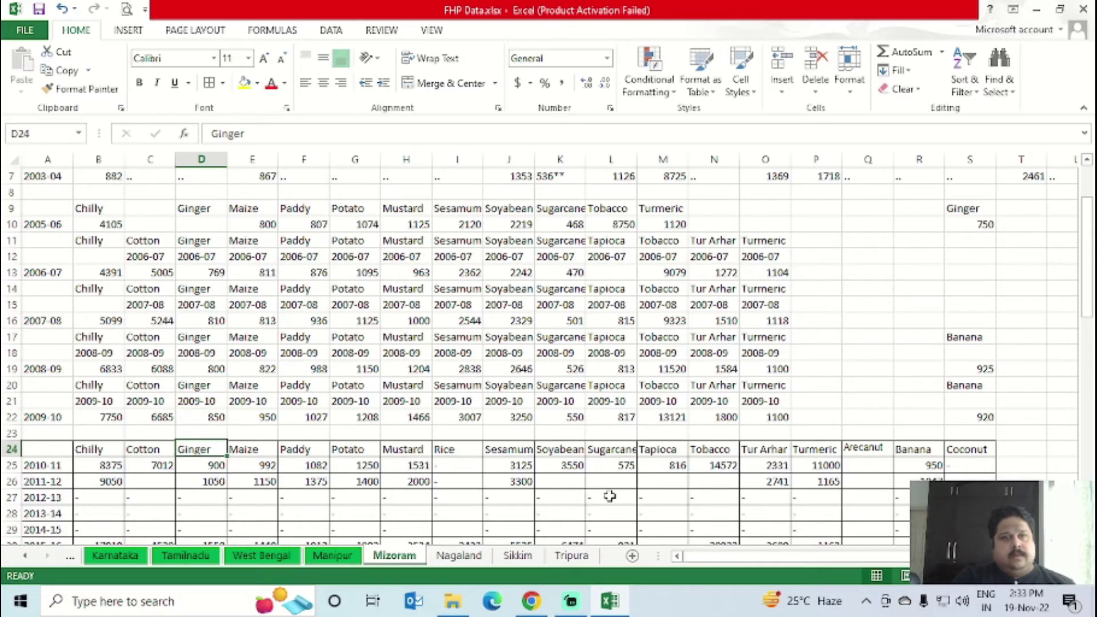
{"action": "key", "text": "Right"}
{"action": "key", "text": "ctrl+Up"}
{"action": "key", "text": "ctrl+Up"}
{"action": "key", "text": "ctrl+Up"}
{"action": "key", "text": "Up"}
{"action": "key", "text": "ctrl+Down"}
{"action": "key", "text": "ctrl+Down"}
{"action": "key", "text": "ctrl+Down"}
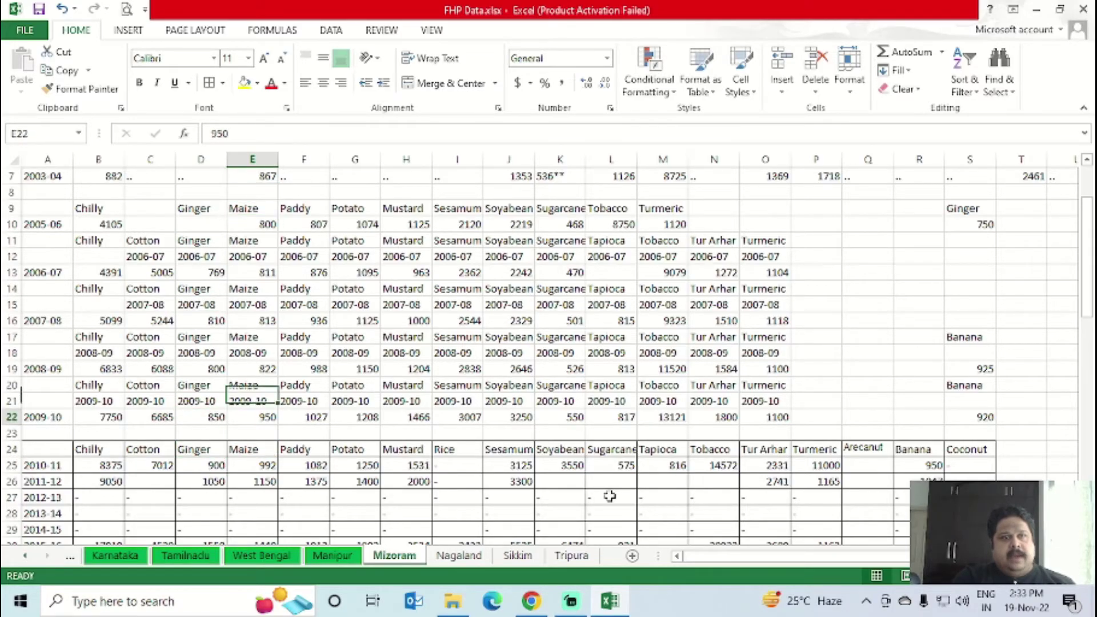
{"action": "key", "text": "Down"}
{"action": "key", "text": "Down"}
{"action": "key", "text": "Down"}
{"action": "key", "text": "Down"}
{"action": "key", "text": "Down"}
{"action": "key", "text": "Down"}
{"action": "key", "text": "Down"}
{"action": "key", "text": "Down"}
{"action": "key", "text": "Down"}
{"action": "key", "text": "Down"}
{"action": "key", "text": "ctrl+Up"}
{"action": "key", "text": "ctrl+Up"}
{"action": "key", "text": "ctrl+Up"}
{"action": "key", "text": "Up"}
{"action": "key", "text": "Up"}
{"action": "key", "text": "ctrl+Up"}
{"action": "key", "text": "Right"}
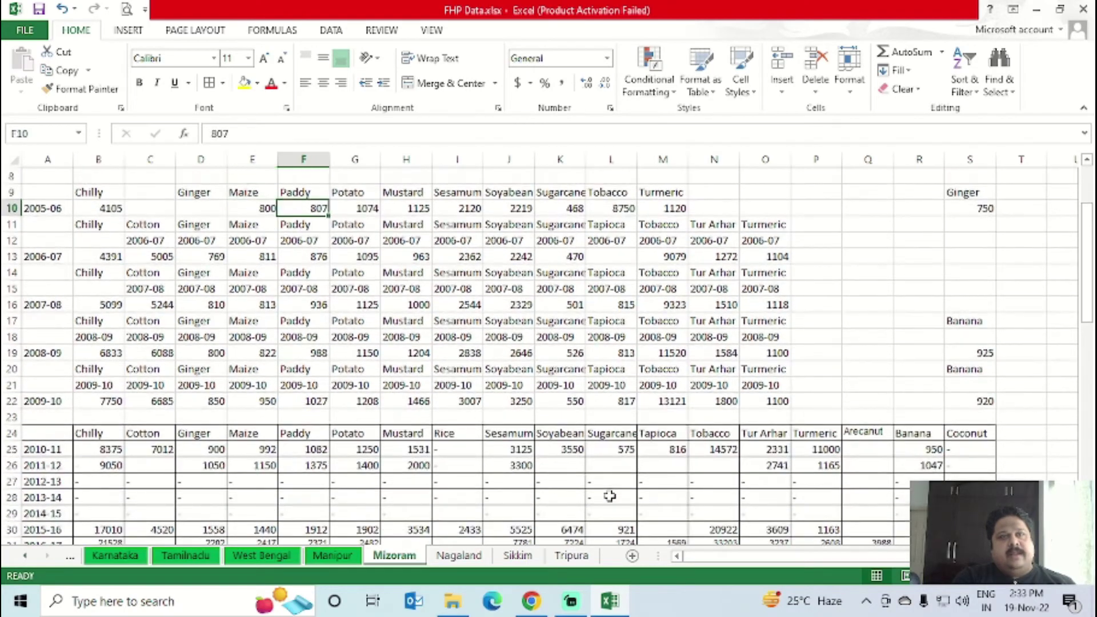
- Check that the Paddy and Potato headings in columns F and G match in every year block through row 24
{"action": "key", "text": "ctrl+shift+Down"}
{"action": "key", "text": "shift+Down"}
{"action": "key", "text": "shift+Down"}
{"action": "key", "text": "shift+Down"}
{"action": "key", "text": "shift+Up"}
{"action": "key", "text": "Down"}
{"action": "key", "text": "Right"}
{"action": "key", "text": "Right"}
{"action": "key", "text": "Up"}
{"action": "key", "text": "Left"}
{"action": "key", "text": "ctrl+shift+Down"}
{"action": "key", "text": "shift+Down"}
{"action": "key", "text": "shift+Down"}
{"action": "key", "text": "shift+Down"}
- Check the Mustard and Sesamum headings in columns H and I against the year blocks below row 9
{"action": "key", "text": "shift+Down"}
{"action": "key", "text": "shift+Down"}
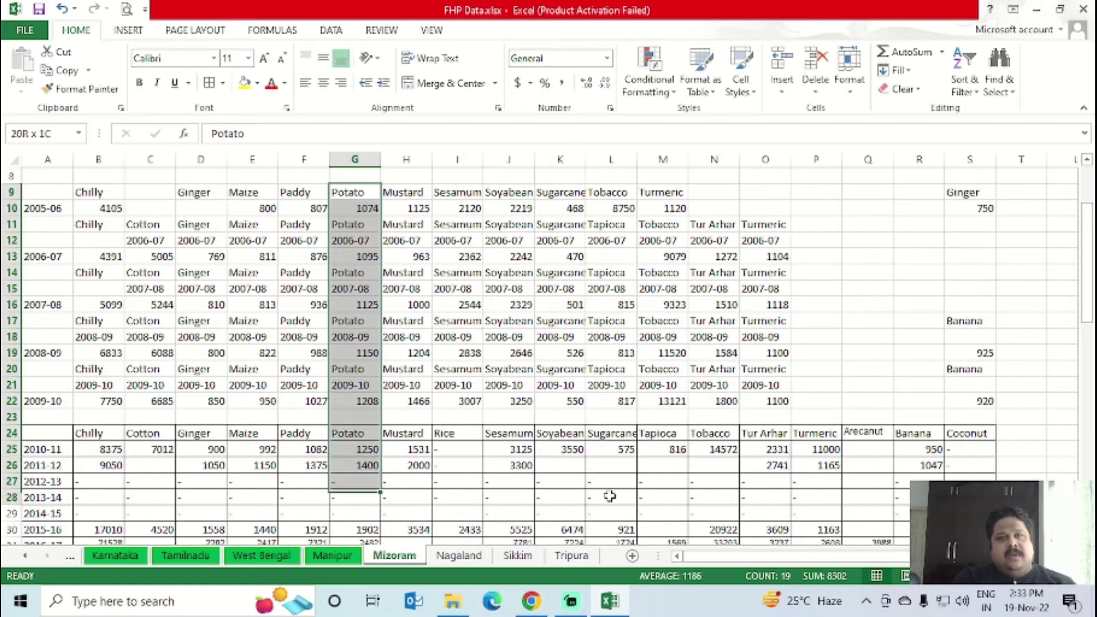
{"action": "key", "text": "Right"}
{"action": "key", "text": "Down"}
{"action": "key", "text": "Up"}
{"action": "key", "text": "ctrl+shift+Down"}
{"action": "key", "text": "shift+Down"}
{"action": "key", "text": "shift+Down"}
{"action": "key", "text": "shift+Down"}
{"action": "key", "text": "shift+Down"}
{"action": "key", "text": "Down"}
{"action": "key", "text": "Right"}
{"action": "key", "text": "Up"}
- Move the Rice heading and its 2010-11 to 2018-19 values from I24:I33 to column T, beside Coconut
{"action": "key", "text": "shift+Down"}
{"action": "key", "text": "shift+Down"}
{"action": "key", "text": "shift+Down"}
{"action": "key", "text": "shift+Down"}
{"action": "key", "text": "shift+Down"}
{"action": "key", "text": "shift+Down"}
{"action": "key", "text": "shift+Down"}
{"action": "key", "text": "shift+Down"}
{"action": "key", "text": "shift+Down"}
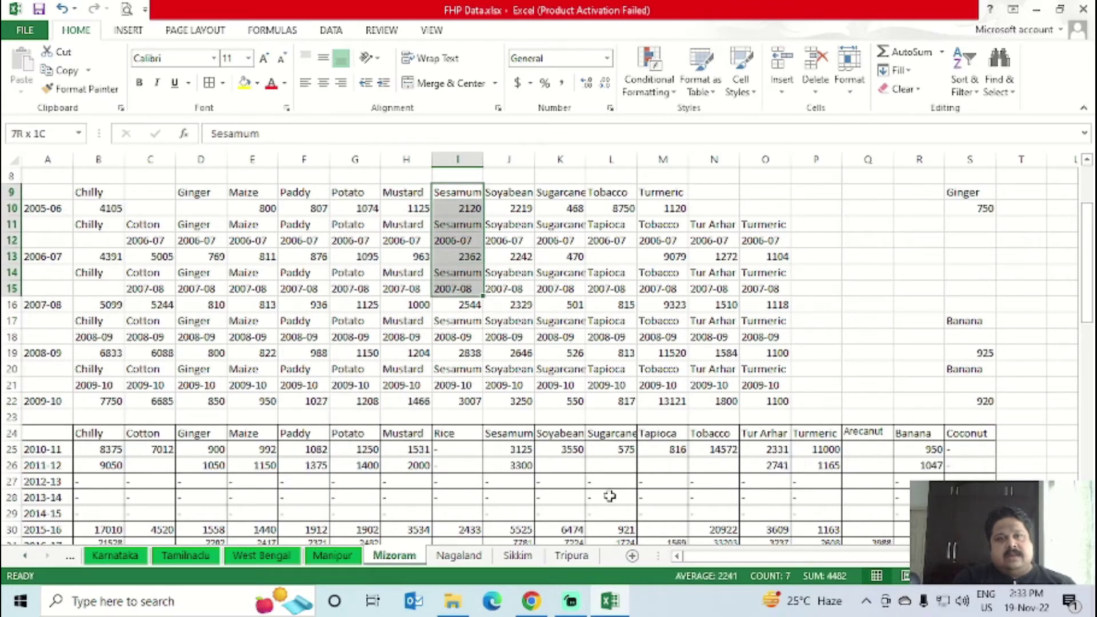
{"action": "key", "text": "Down"}
{"action": "key", "text": "ctrl+Down"}
{"action": "key", "text": "Down"}
{"action": "key", "text": "Down"}
{"action": "key", "text": "shift+Down"}
{"action": "key", "text": "shift+Down"}
{"action": "key", "text": "shift+Down"}
{"action": "key", "text": "shift+Down"}
{"action": "key", "text": "shift+Down"}
{"action": "key", "text": "shift+Down"}
{"action": "key", "text": "shift+Down"}
{"action": "key", "text": "shift+Down"}
{"action": "key", "text": "shift+Down"}
{"action": "key", "text": "ctrl+c"}
{"action": "key", "text": "ctrl+Right"}
{"action": "key", "text": "Right"}
{"action": "key", "text": "Return"}
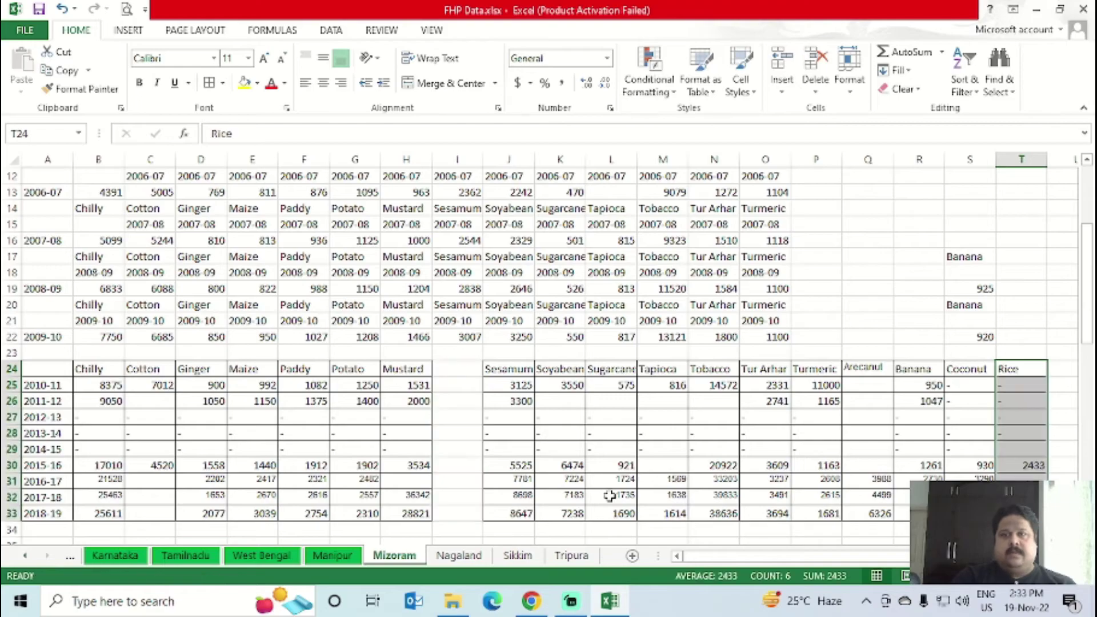
- Move the block from Sesamum through Rice, J24:T33, one column left so it starts at I24
{"action": "key", "text": "ctrl+Left"}
{"action": "key", "text": "ctrl+shift+Right"}
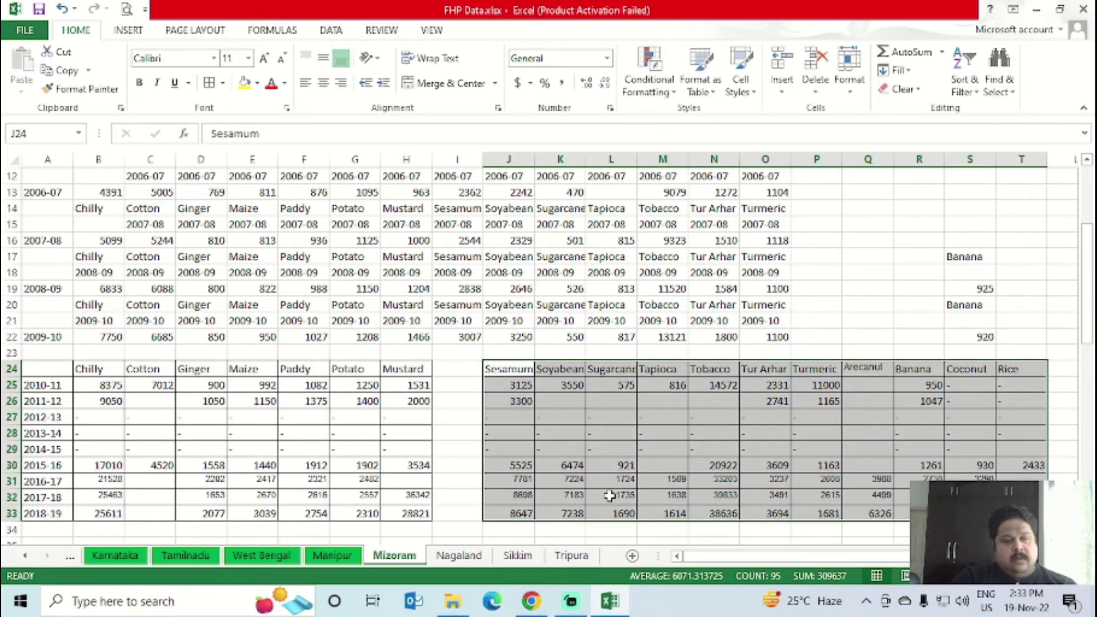
{"action": "key", "text": "ctrl+x"}
{"action": "key", "text": "Left"}
{"action": "key", "text": "ctrl+v"}
- Check that the Sesamum heading in column I lines up in every year block from row 9 through row 24
{"action": "key", "text": "Up"}
{"action": "key", "text": "Up"}
{"action": "key", "text": "Up"}
{"action": "key", "text": "Up"}
{"action": "key", "text": "Up"}
{"action": "key", "text": "Up"}
{"action": "key", "text": "Up"}
{"action": "key", "text": "Up"}
{"action": "key", "text": "Up"}
{"action": "key", "text": "Up"}
{"action": "key", "text": "Up"}
{"action": "key", "text": "Up"}
{"action": "key", "text": "Up"}
{"action": "key", "text": "Up"}
{"action": "key", "text": "Up"}
{"action": "key", "text": "Up"}
{"action": "key", "text": "Up"}
{"action": "key", "text": "Up"}
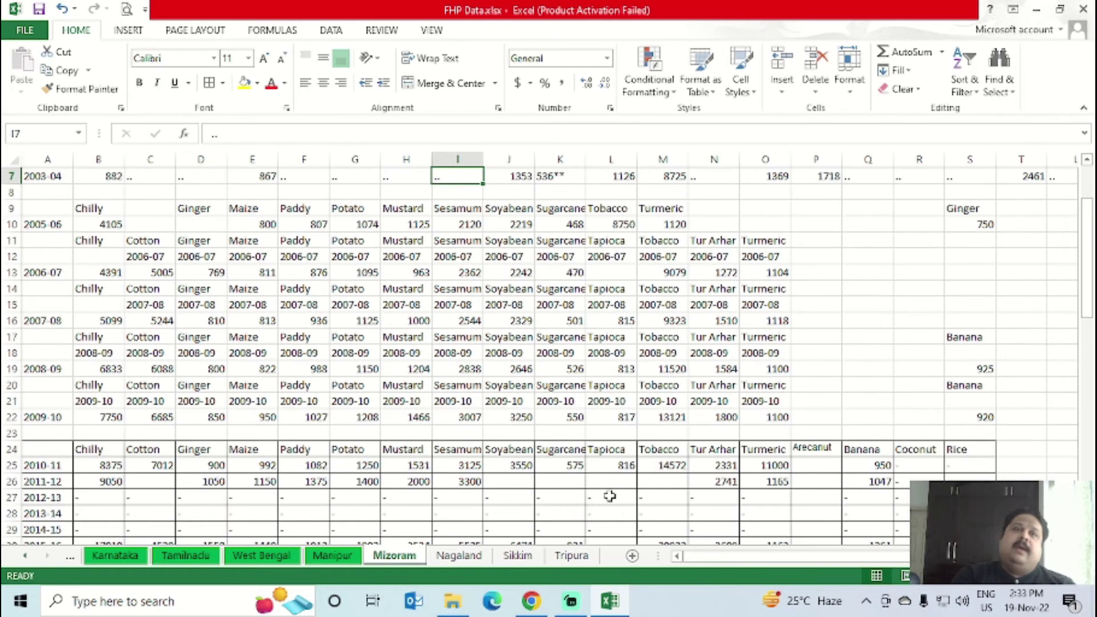
{"action": "key", "text": "Down"}
{"action": "key", "text": "Down"}
{"action": "key", "text": "Down"}
{"action": "key", "text": "Down"}
{"action": "key", "text": "Up"}
{"action": "key", "text": "ctrl+shift+Down"}
{"action": "key", "text": "ctrl+shift+Down"}
{"action": "key", "text": "shift+Down"}
{"action": "key", "text": "shift+Down"}
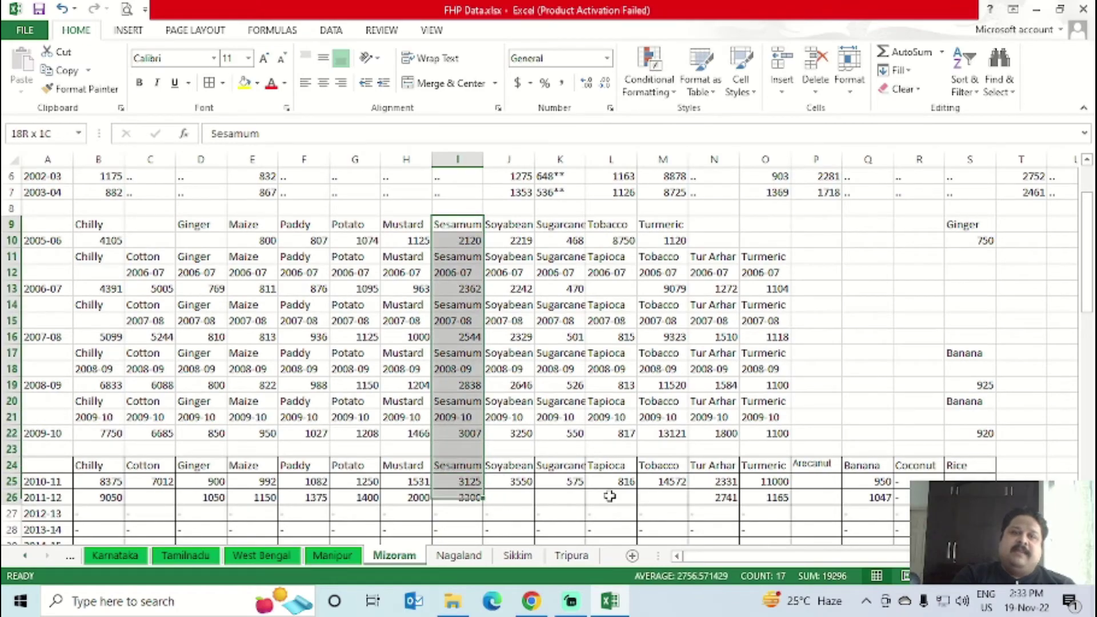
- Compare the 2005-06 headings from Soyabean to Turmeric in columns J to M with the headings in the blocks below
{"action": "key", "text": "Right"}
{"action": "key", "text": "shift+Down"}
{"action": "key", "text": "shift+Down"}
{"action": "key", "text": "shift+Down"}
{"action": "key", "text": "shift+Down"}
{"action": "key", "text": "shift+Down"}
{"action": "key", "text": "shift+Down"}
{"action": "key", "text": "shift+Down"}
{"action": "key", "text": "shift+Down"}
{"action": "key", "text": "shift+Down"}
{"action": "key", "text": "shift+Down"}
{"action": "key", "text": "shift+Down"}
{"action": "key", "text": "shift+Down"}
{"action": "key", "text": "shift+Down"}
{"action": "key", "text": "shift+Down"}
{"action": "key", "text": "shift+Down"}
{"action": "key", "text": "Right"}
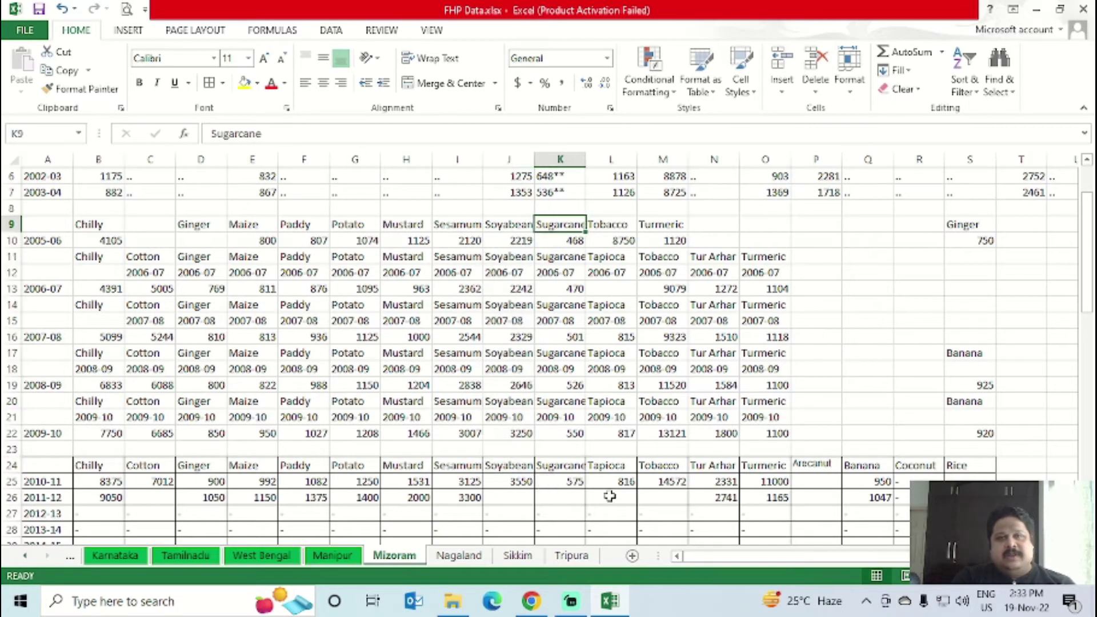
{"action": "key", "text": "shift+Down"}
{"action": "key", "text": "shift+Down"}
{"action": "key", "text": "shift+Down"}
{"action": "key", "text": "shift+Down"}
{"action": "key", "text": "shift+Down"}
{"action": "key", "text": "shift+Down"}
{"action": "key", "text": "shift+Down"}
{"action": "key", "text": "shift+Down"}
{"action": "key", "text": "shift+Down"}
{"action": "key", "text": "shift+Down"}
{"action": "key", "text": "shift+Down"}
{"action": "key", "text": "shift+Down"}
{"action": "key", "text": "shift+Down"}
{"action": "key", "text": "shift+Down"}
{"action": "key", "text": "shift+Down"}
{"action": "key", "text": "Right"}
{"action": "key", "text": "shift+Down"}
{"action": "key", "text": "shift+Down"}
{"action": "key", "text": "shift+Down"}
{"action": "key", "text": "shift+Down"}
{"action": "key", "text": "shift+Down"}
{"action": "key", "text": "shift+Down"}
{"action": "key", "text": "shift+Down"}
{"action": "key", "text": "shift+Down"}
{"action": "key", "text": "shift+Down"}
{"action": "key", "text": "shift+Down"}
{"action": "key", "text": "shift+Down"}
{"action": "key", "text": "shift+Down"}
{"action": "key", "text": "shift+Down"}
{"action": "key", "text": "shift+Down"}
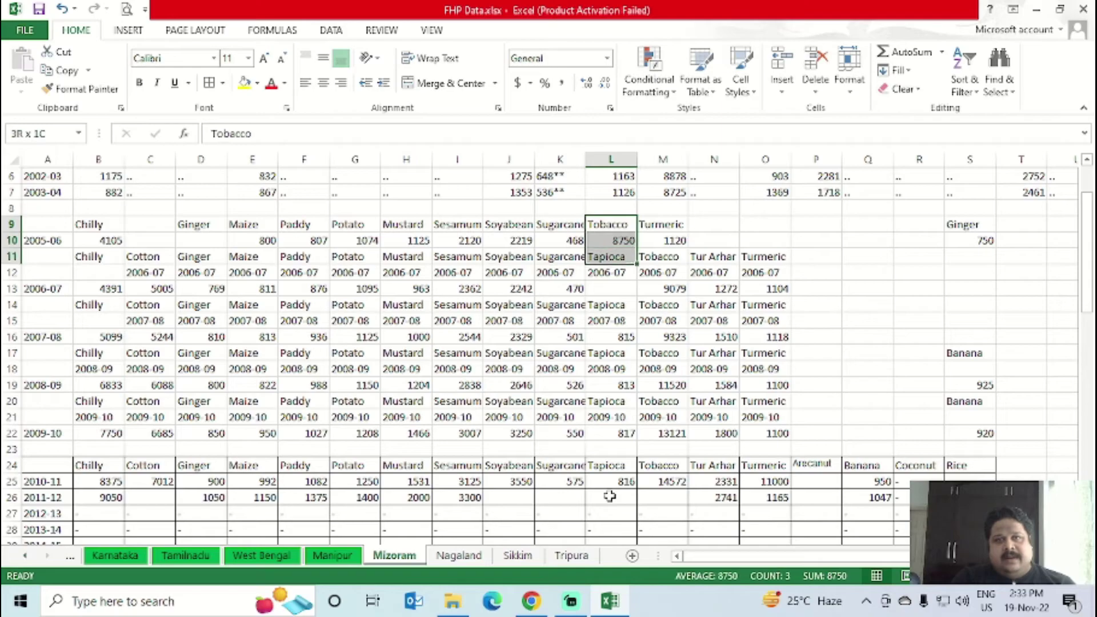
{"action": "key", "text": "Right"}
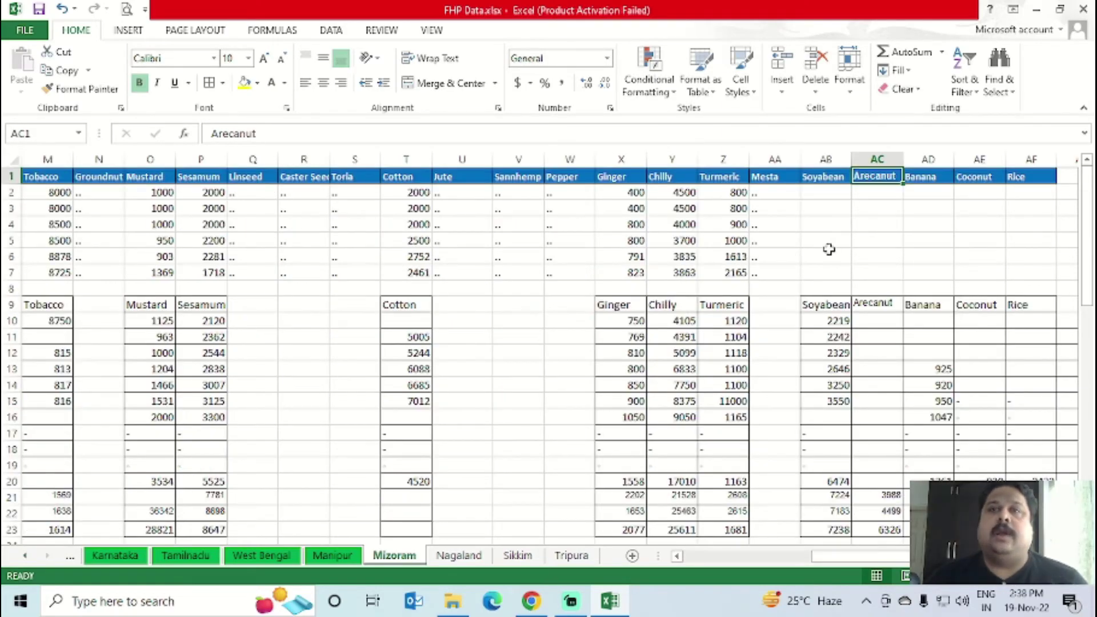
{"action": "scroll", "coordinate": [833, 245], "scroll_direction": "down", "scroll_amount": 1}
{"action": "scroll", "coordinate": [834, 248], "scroll_direction": "up", "scroll_amount": 1}
- Delete the blank row 8 and the repeated heading row 9 so 2005-06 directly follows 2003-04
{"action": "left_click", "coordinate": [936, 270]}
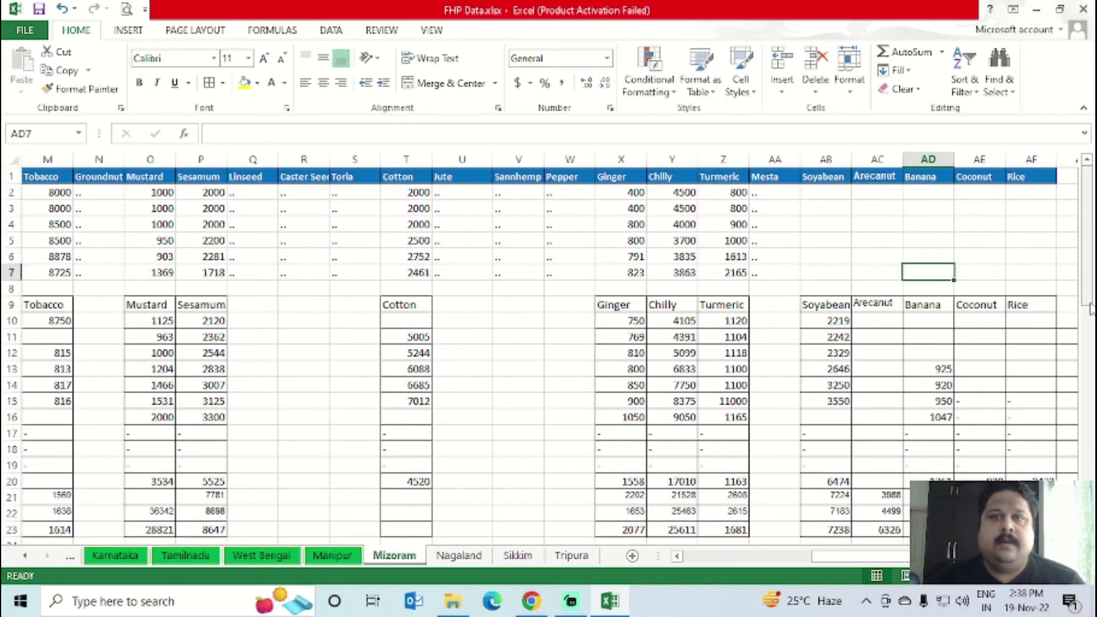
{"action": "key", "text": "ctrl+Left"}
{"action": "key", "text": "ctrl+Left"}
{"action": "key", "text": "Down"}
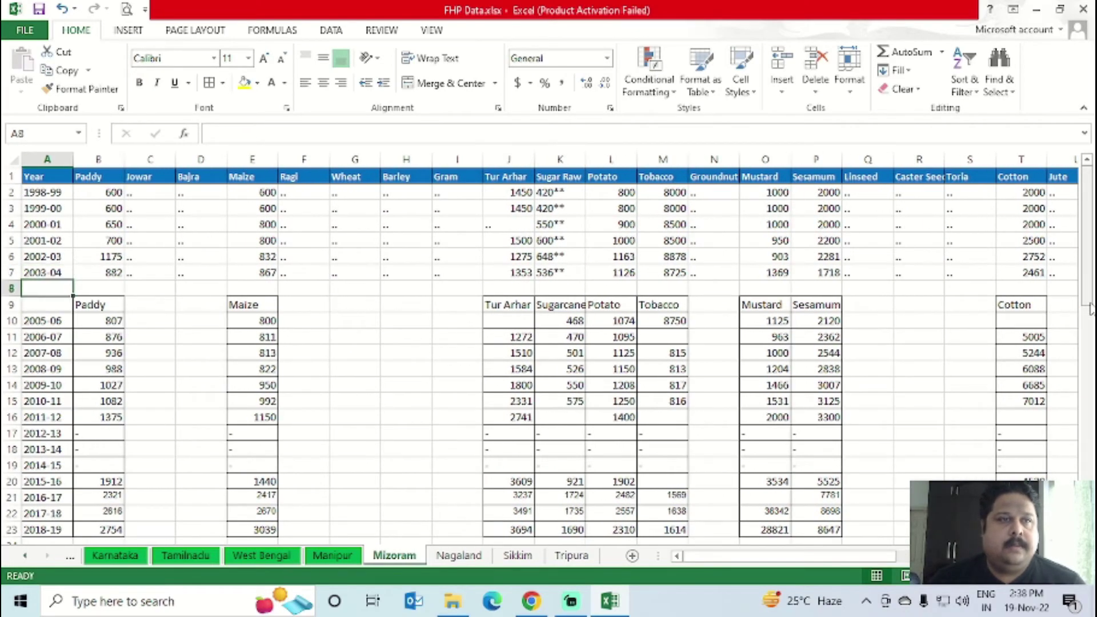
{"action": "key", "text": "shift+space"}
{"action": "key", "text": "ctrl+minus"}
{"action": "key", "text": "ctrl+minus"}
- Select the whole Mizoram table from the Year heading through the Rice column in the 2018-19 row, A1:AF21
{"action": "key", "text": "ctrl+Home"}
{"action": "key", "text": "ctrl+shift+End"}
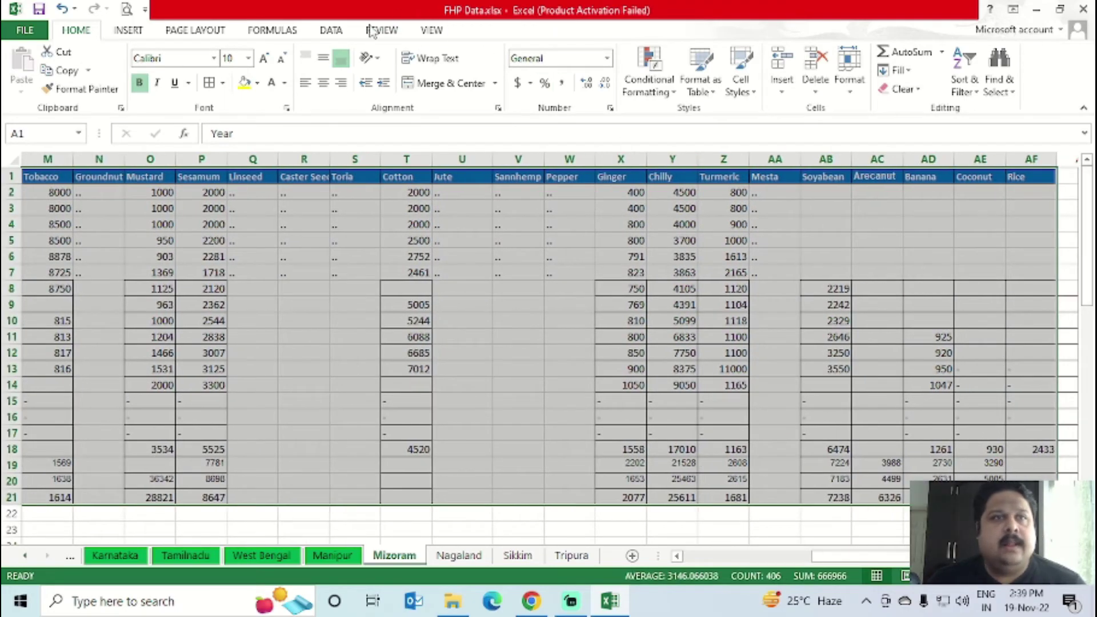
{"action": "key", "text": "ctrl+BackSpace"}
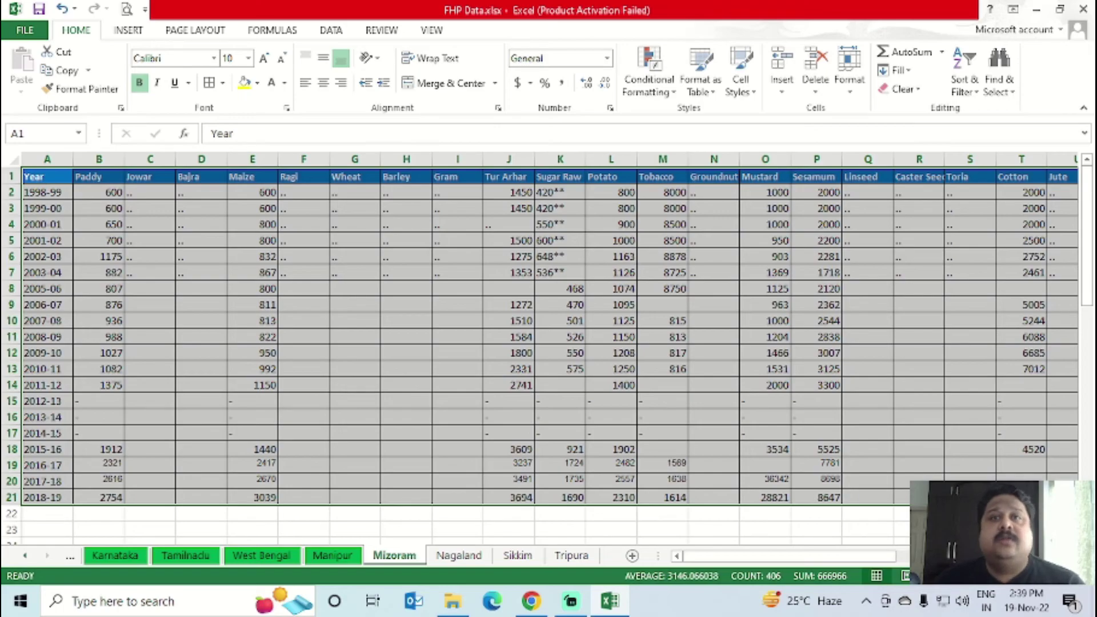
{"action": "left_click", "coordinate": [516, 337]}
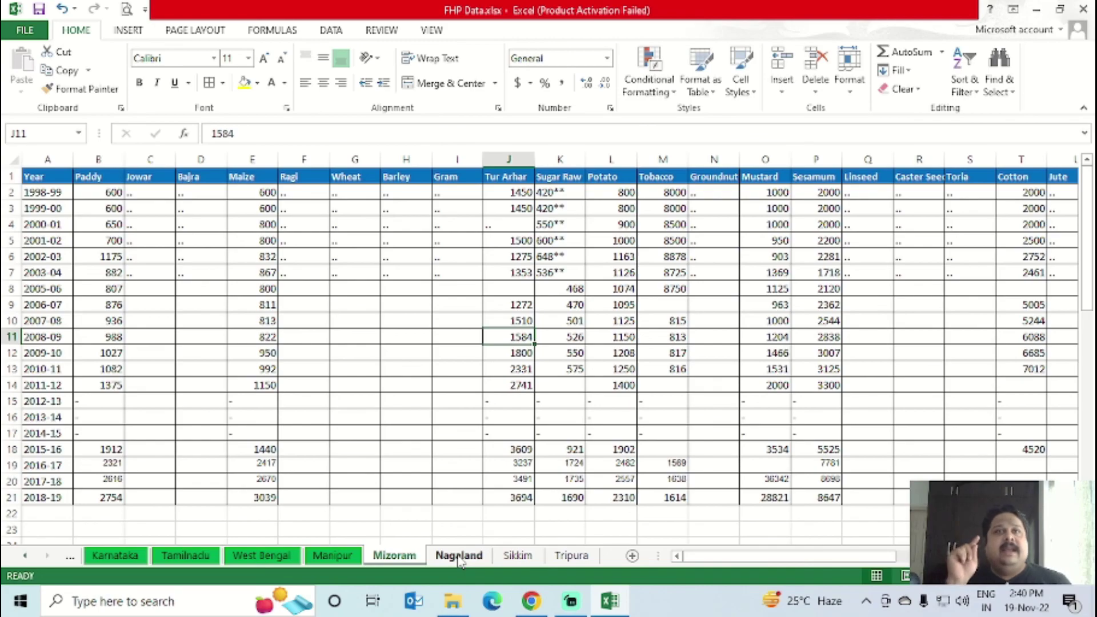
{"action": "left_click", "coordinate": [454, 290]}
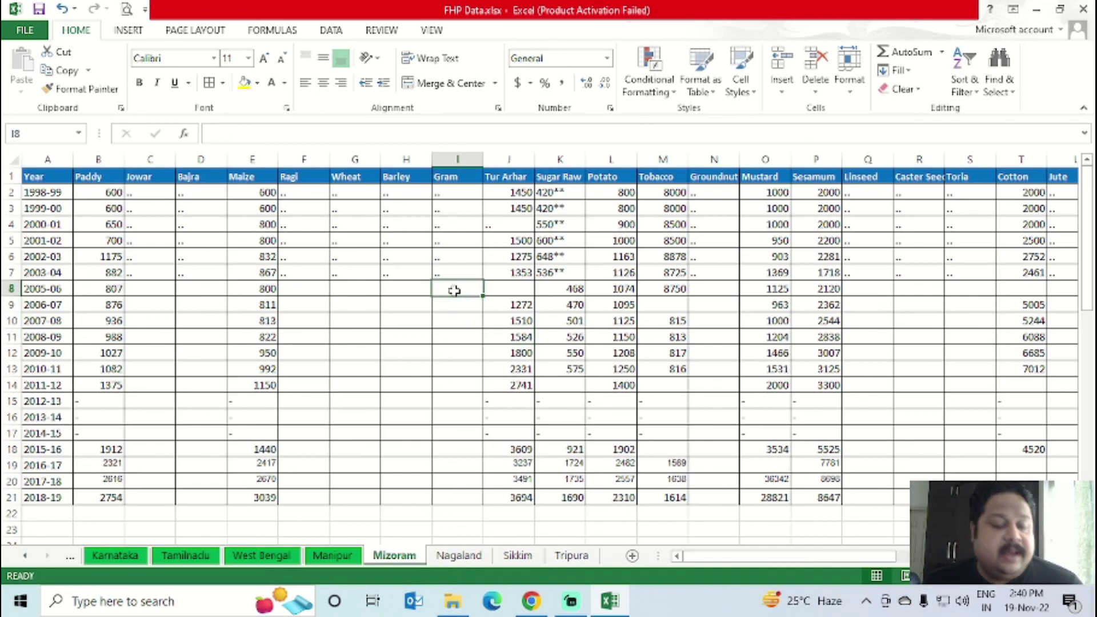